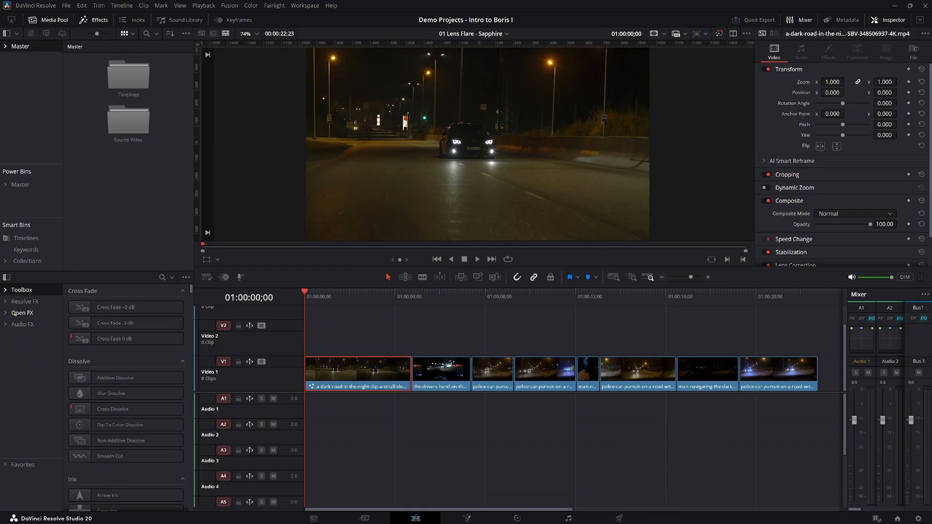
Browse the built-in Resolve FX filters in the effects library, and collapse the category.
left_click(6, 302)
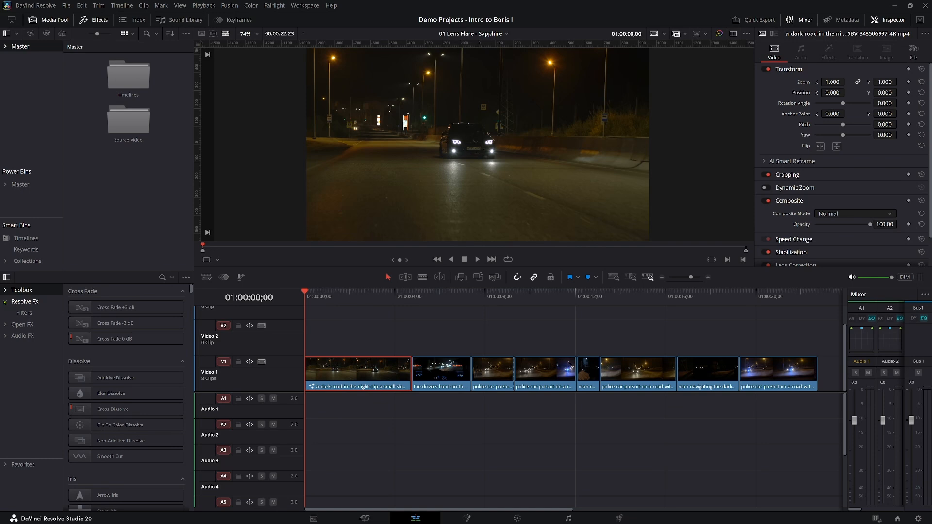
left_click(24, 314)
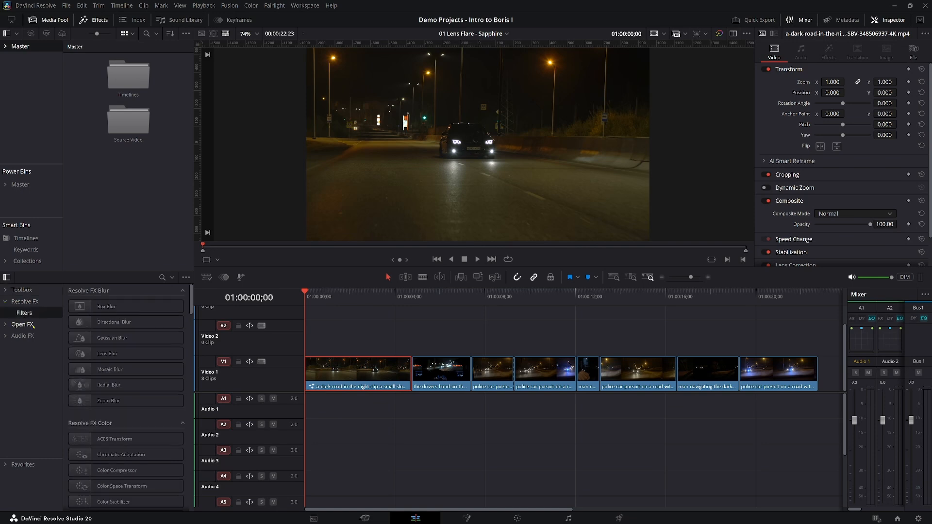
scroll(131, 373, "down", 10)
scroll(131, 373, "down", 15)
scroll(131, 373, "down", 5)
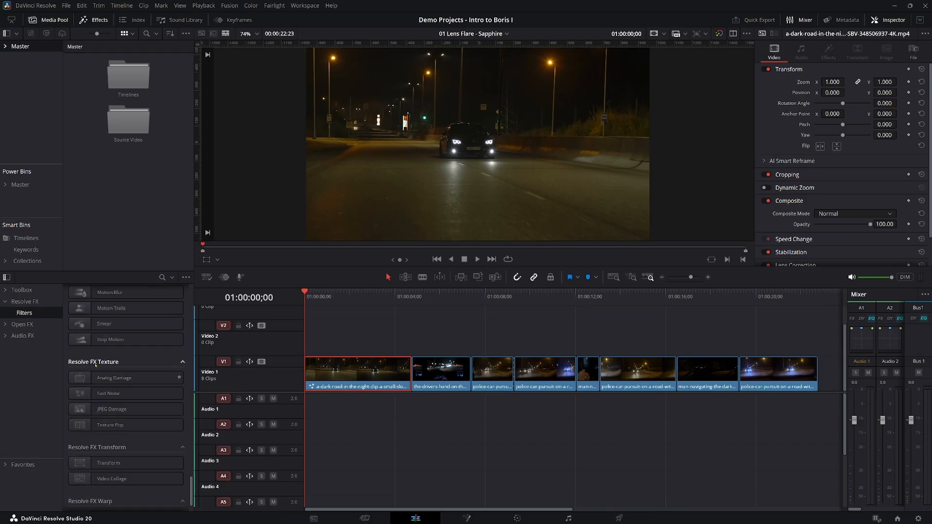
left_click(4, 303)
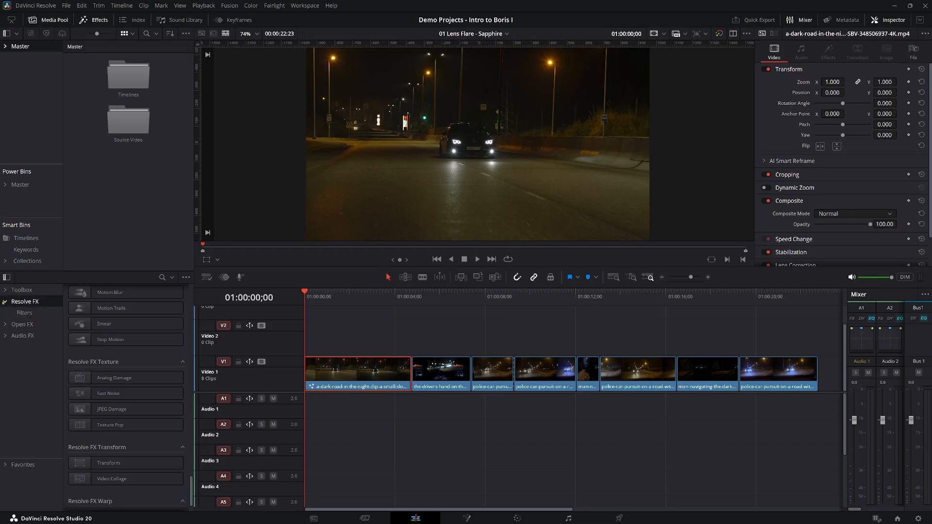
left_click(6, 302)
Expand the Open FX filters and view the BCC+ and Sapphire effect sets.
left_click(5, 314)
left_click(11, 324)
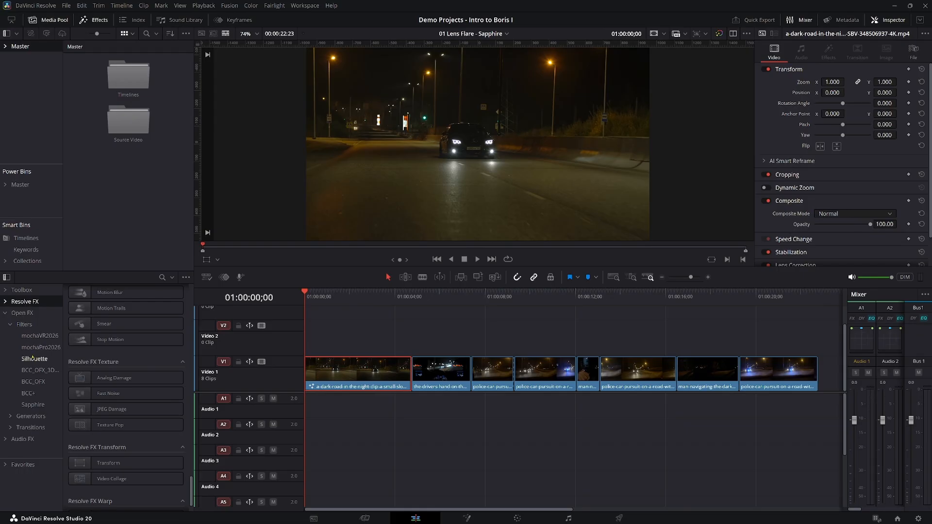
left_click(28, 393)
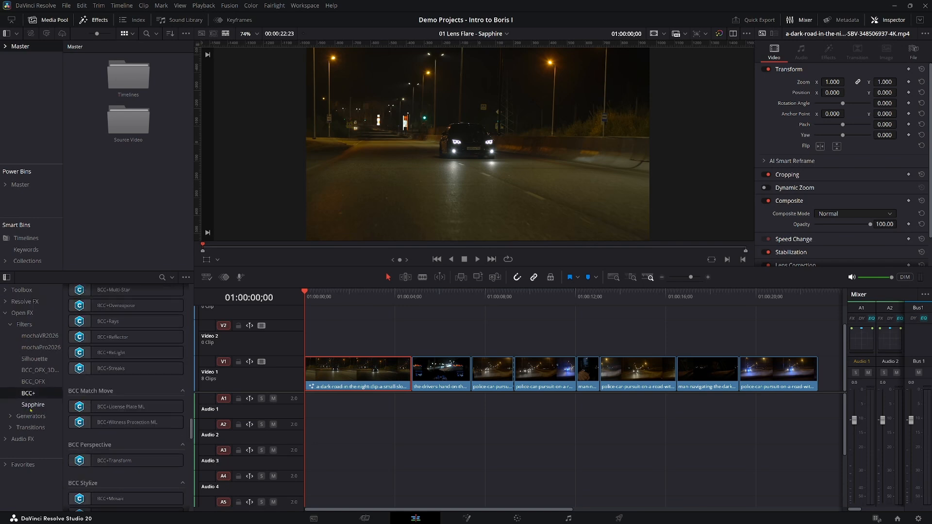
left_click(32, 405)
Expand the Open FX generators and transitions to view their BCC and Sapphire categories.
left_click(11, 416)
scroll(11, 427, "down", 2)
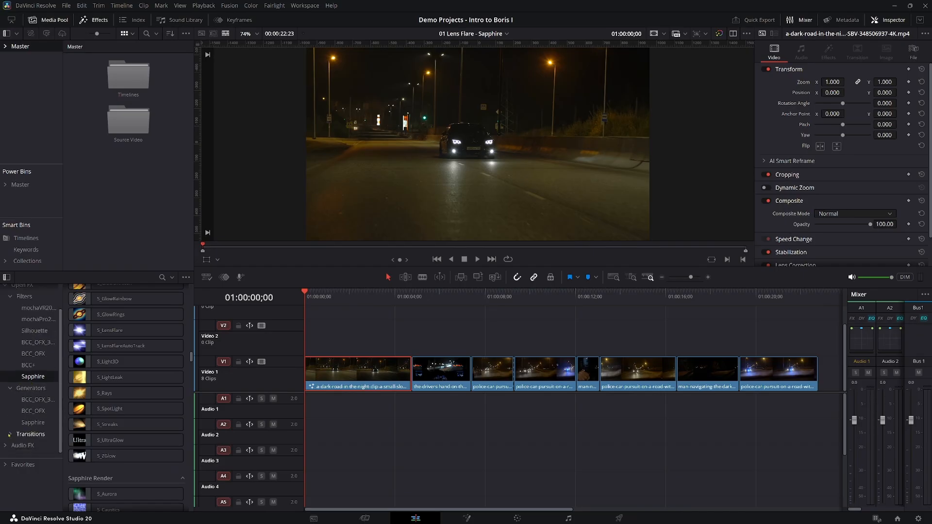
left_click(10, 434)
scroll(17, 451, "down", 2)
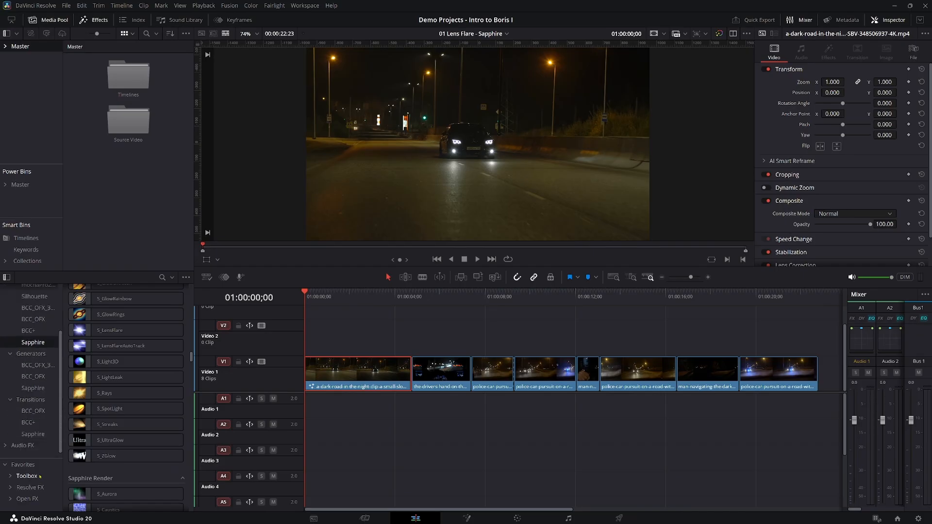
Expand Open FX under Favorites and look through its filter, generator and transition categories.
left_click(9, 499)
scroll(24, 488, "down", 2)
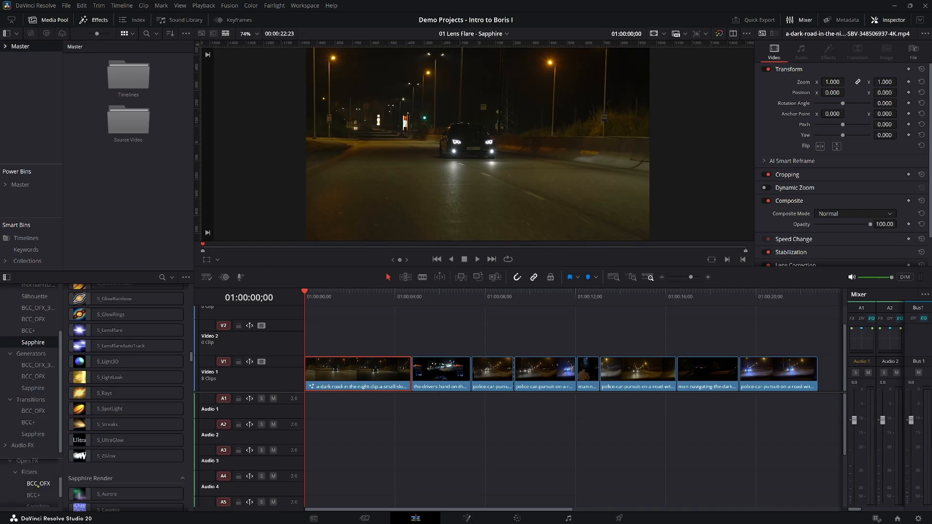
scroll(37, 486, "down", 1)
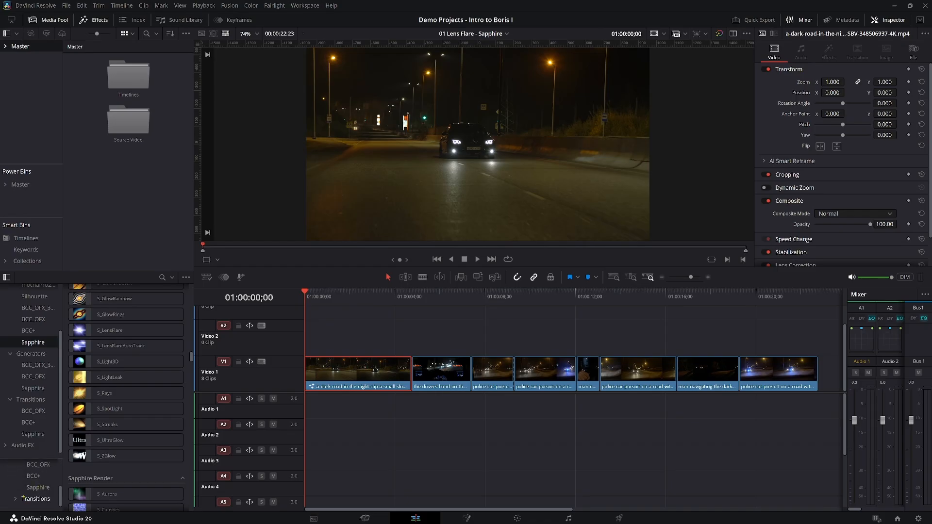
scroll(34, 465, "up", 3)
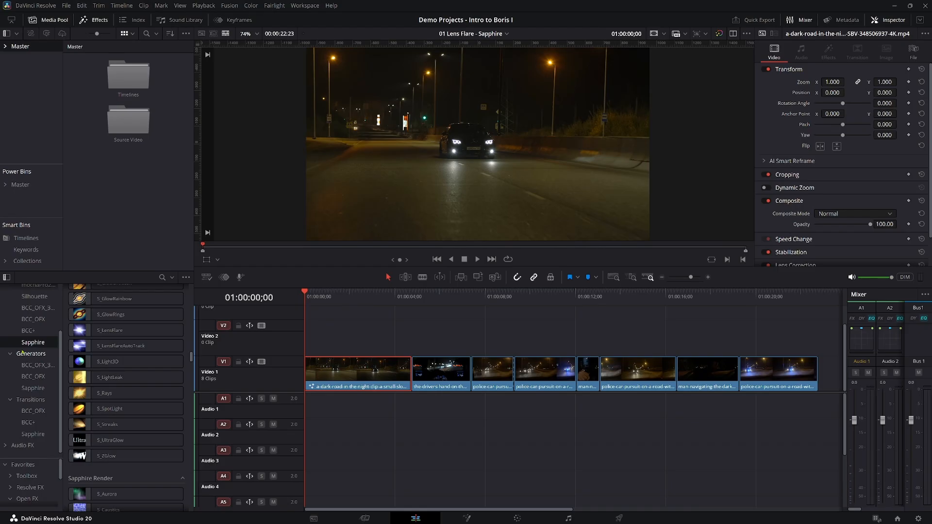
scroll(34, 359, "up", 2)
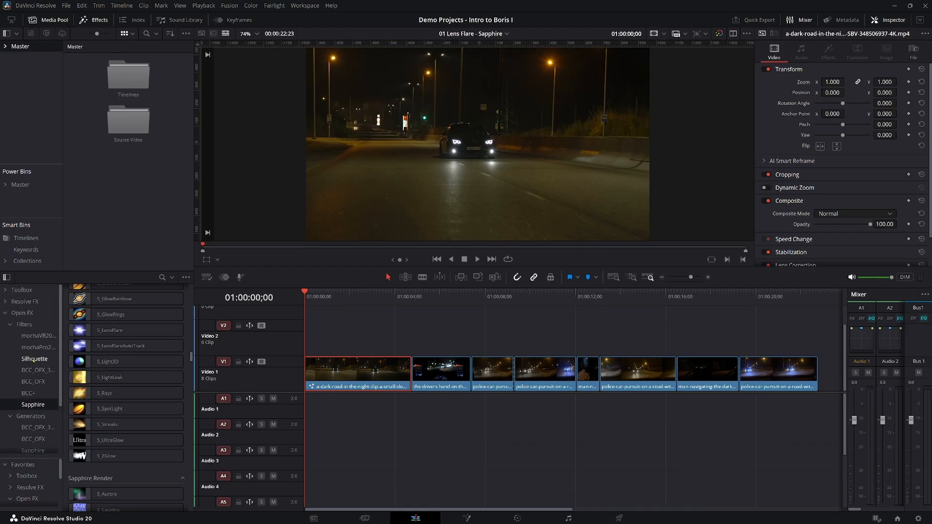
Compare the complete Open FX effect list with the complete Resolve FX list.
left_click(23, 313)
scroll(119, 339, "down", 15)
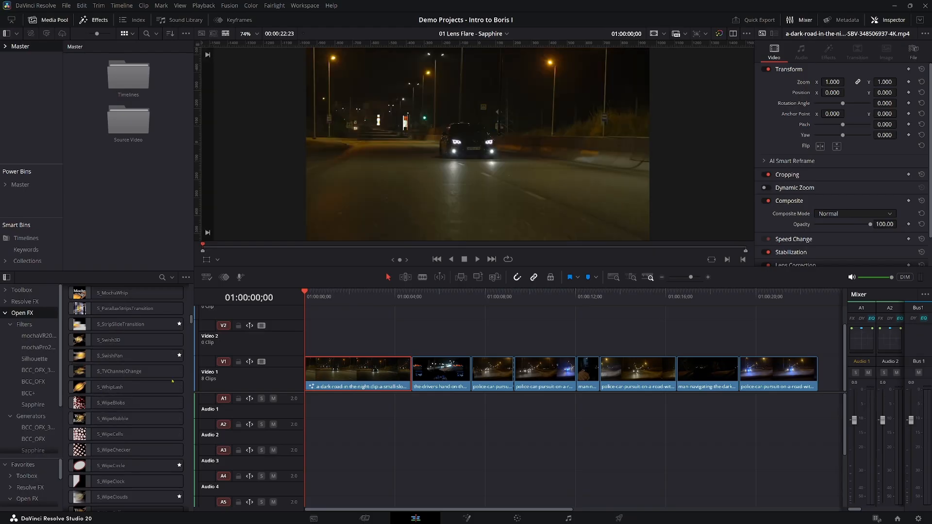
left_click(24, 302)
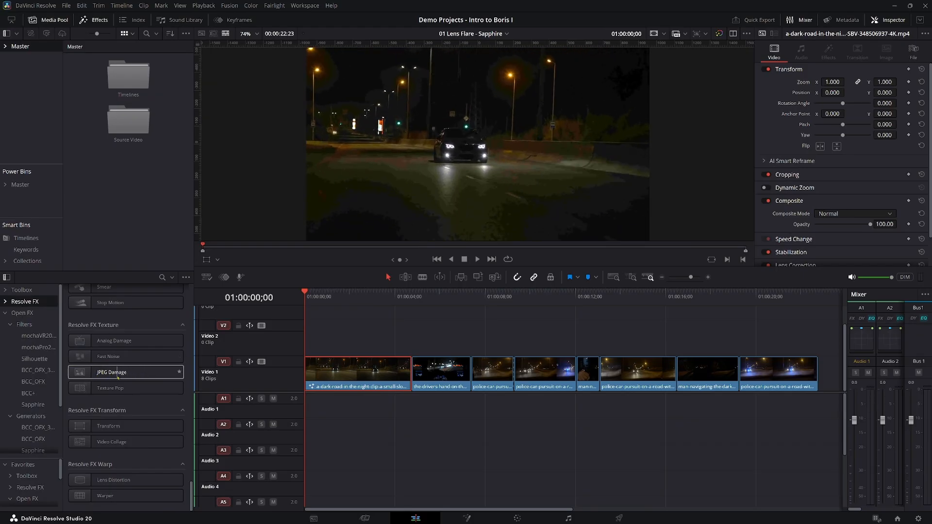
left_click(4, 313)
left_click(5, 313)
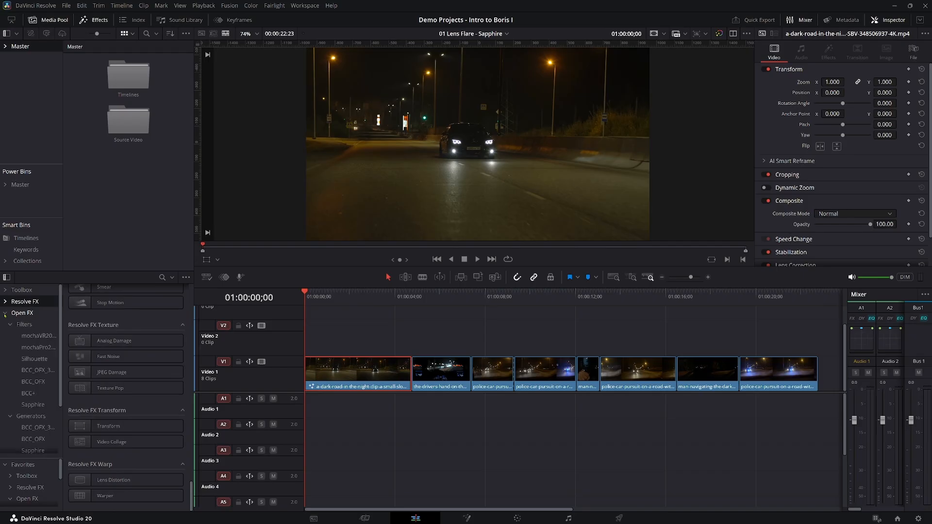
Search the Sapphire filters for "flare", comparing them with the BCC+ flare effects.
scroll(28, 384, "down", 1)
scroll(28, 384, "down", 2)
left_click(31, 346)
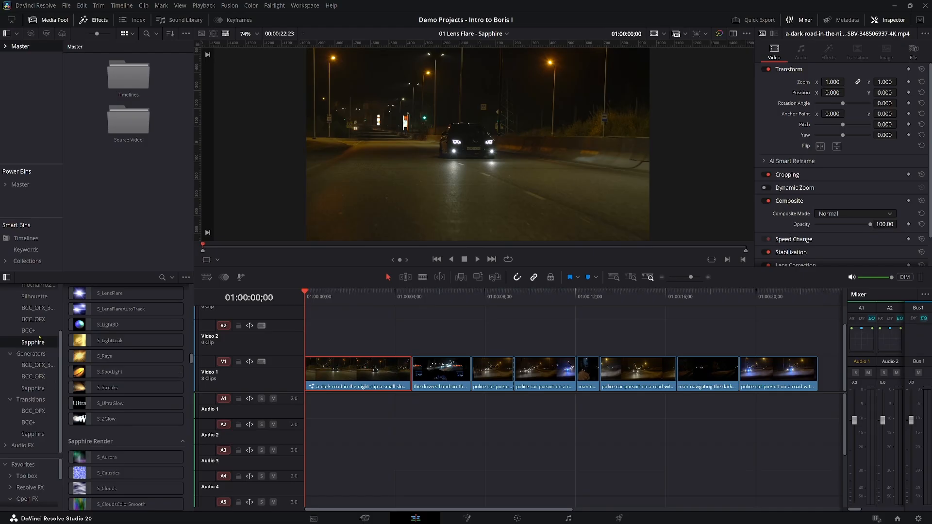
left_click(162, 278)
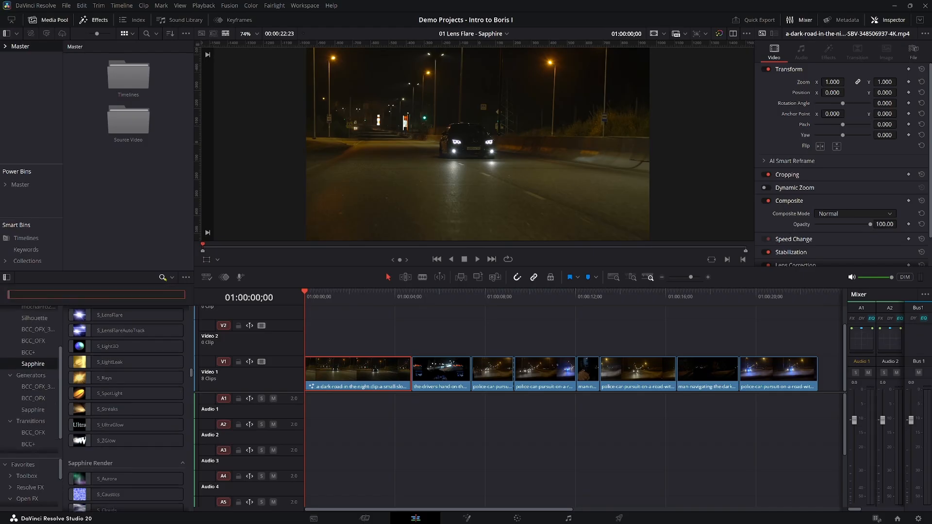
type("flare")
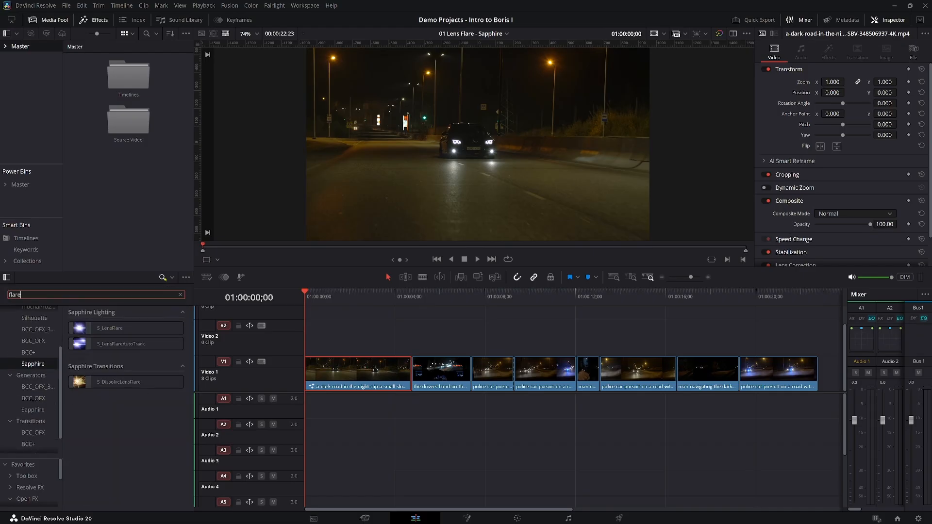
left_click(29, 353)
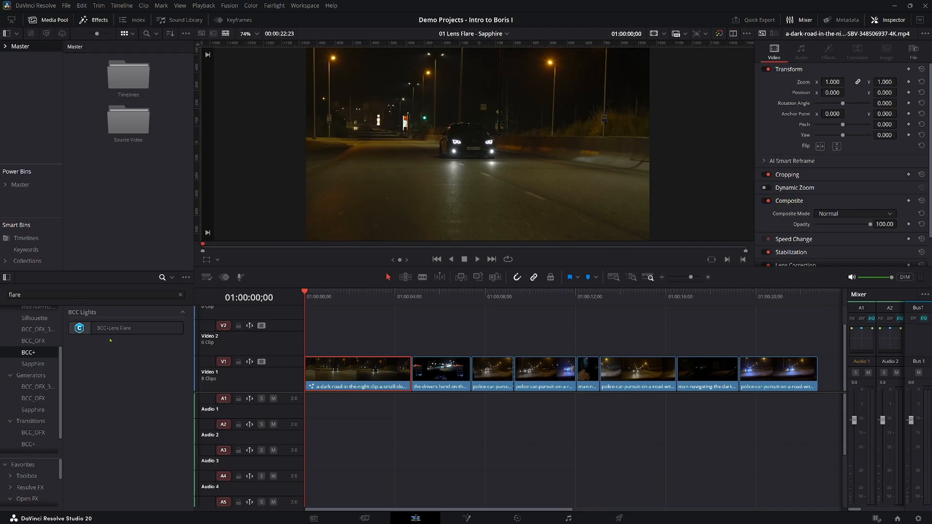
left_click(36, 365)
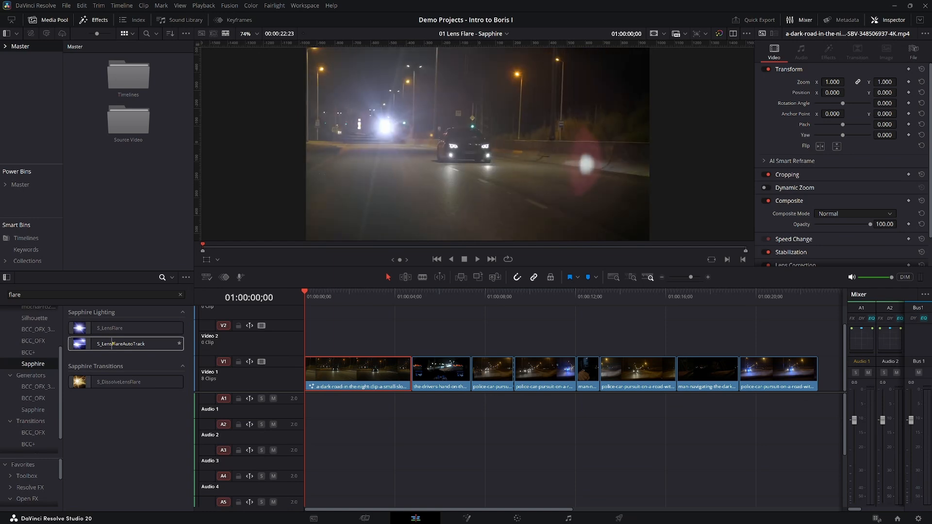
Try Sapphire's S_LensFlareAutoTrack on the first timeline clip, and remove the effect.
left_click(113, 344)
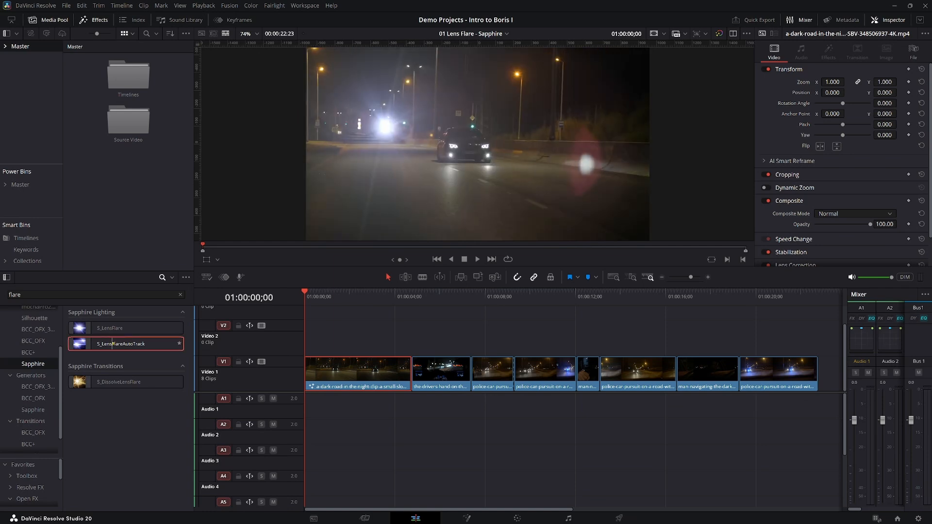
left_click_drag(113, 344, 347, 373)
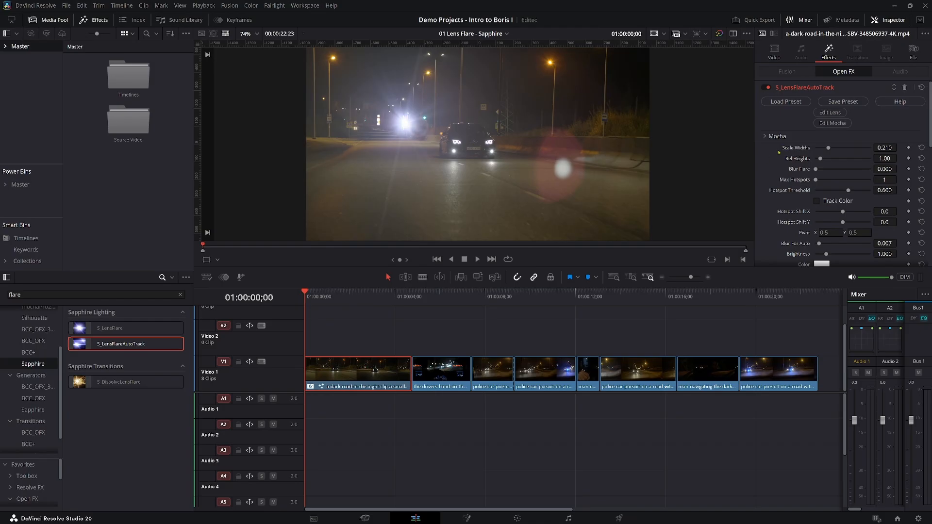
left_click(904, 88)
Try Sapphire's S_LensFlare on the first timeline clip, and remove the effect.
left_click(120, 329)
left_click_drag(120, 332, 343, 360)
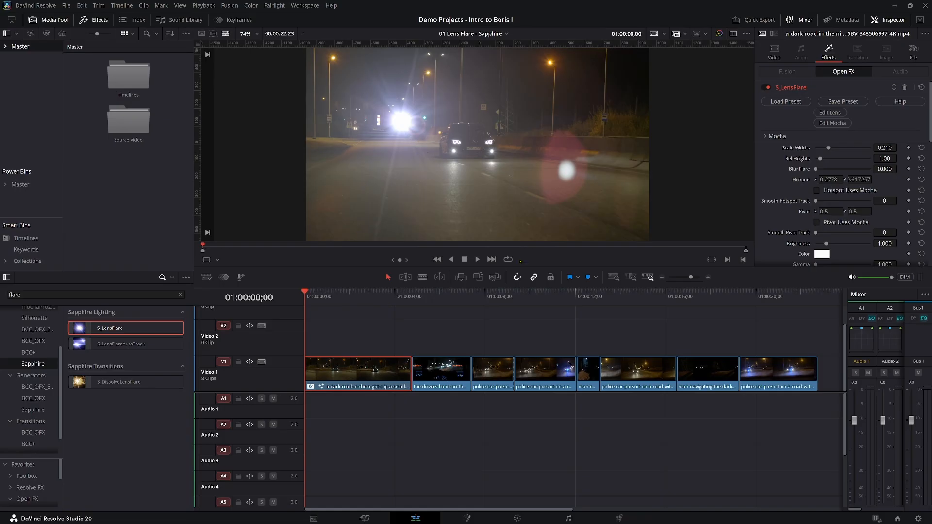
left_click(905, 88)
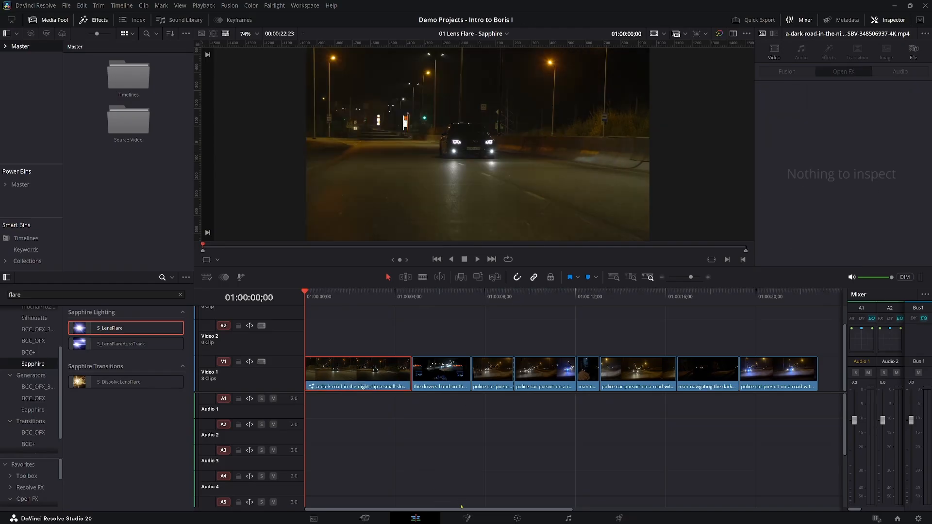
Switch to the Color page and add a serial node after node 01 of the first clip.
left_click(517, 520)
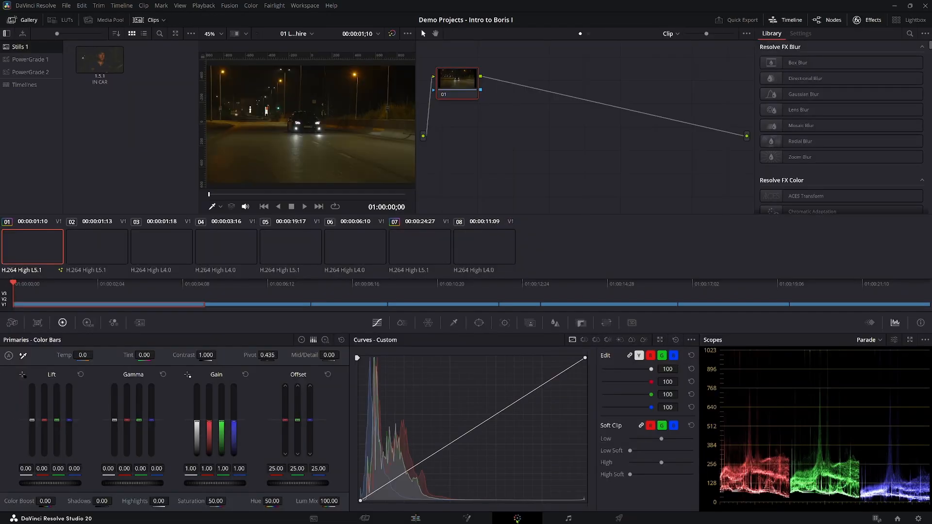
key("alt+s")
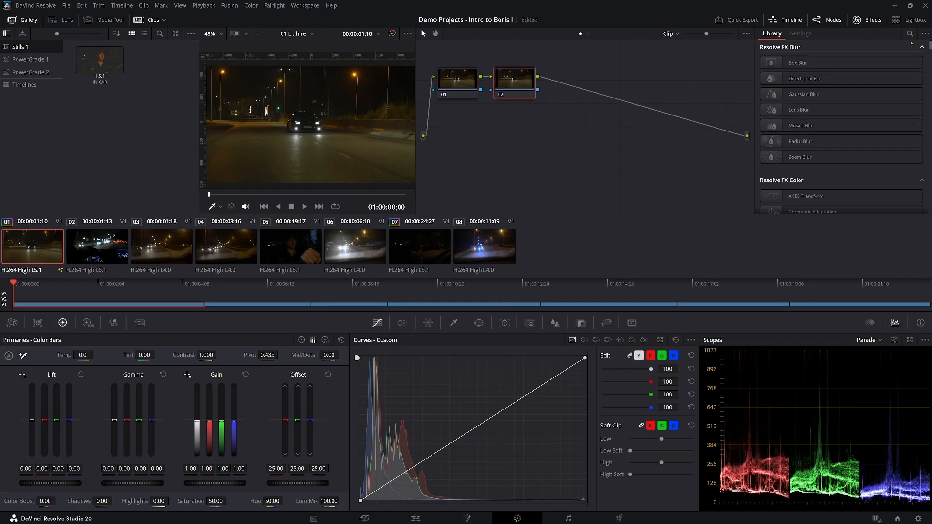
Search the Color page effects for "lens", "lensf" and "lens f", and clear the search text.
left_click(910, 34)
type("lens")
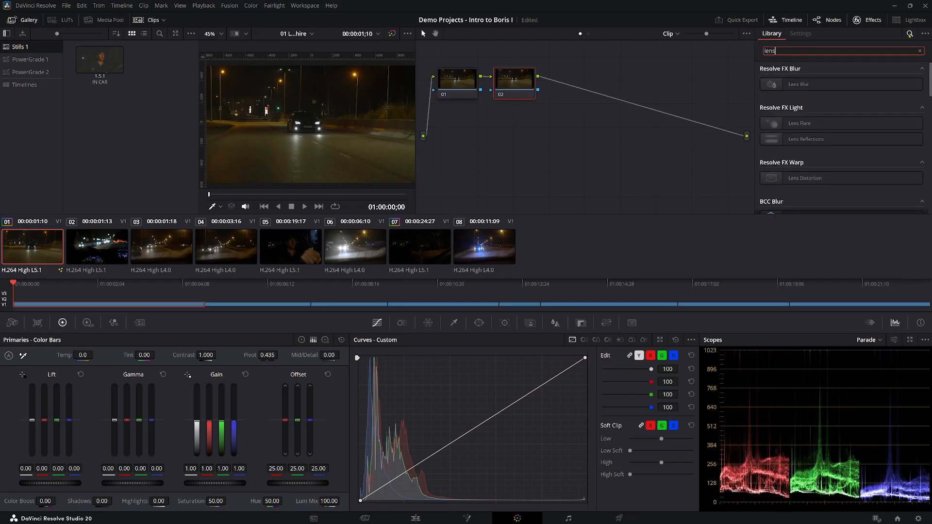
type("f")
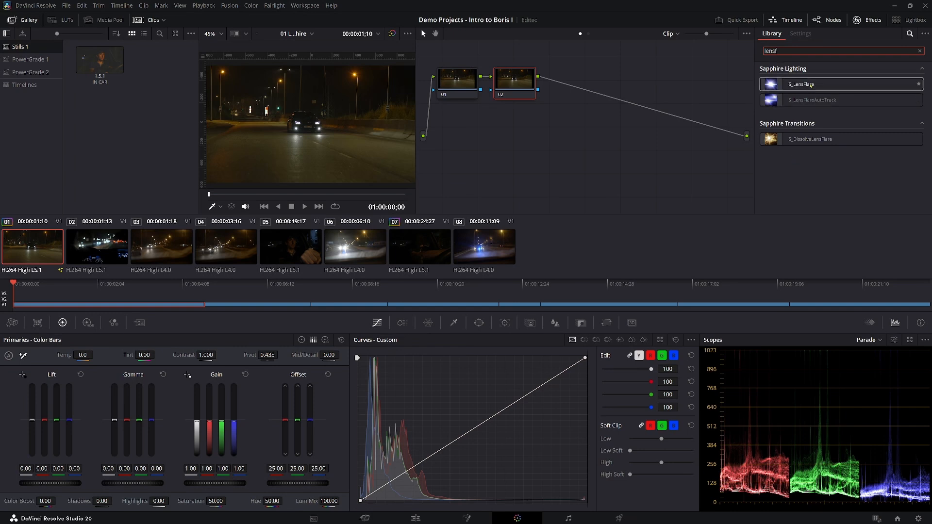
key("BackSpace")
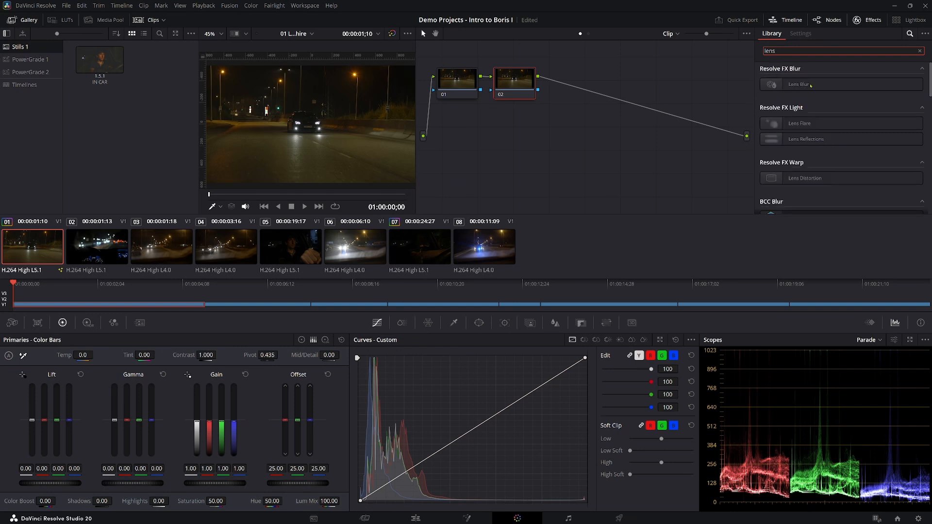
type("f")
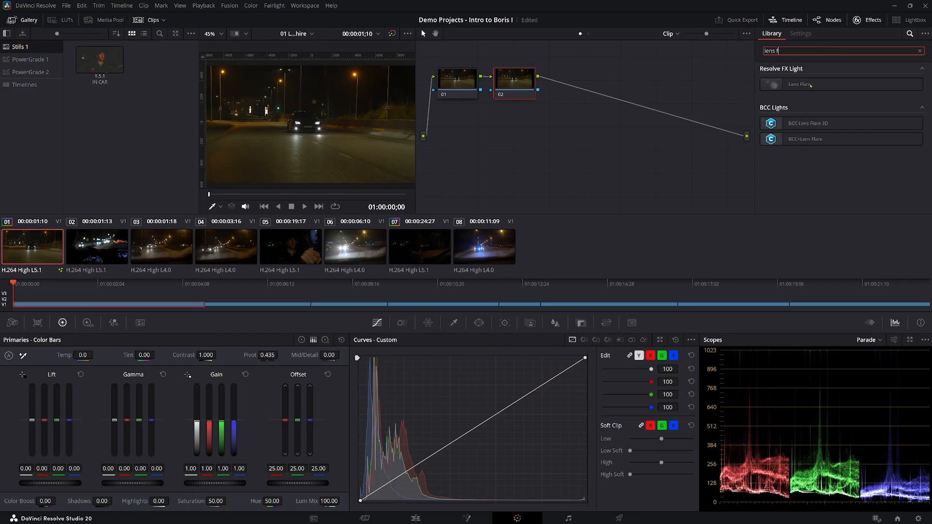
key("BackSpace")
key("BackSpace")
key("BackSpace")
key("BackSpace")
key("BackSpace")
key("BackSpace")
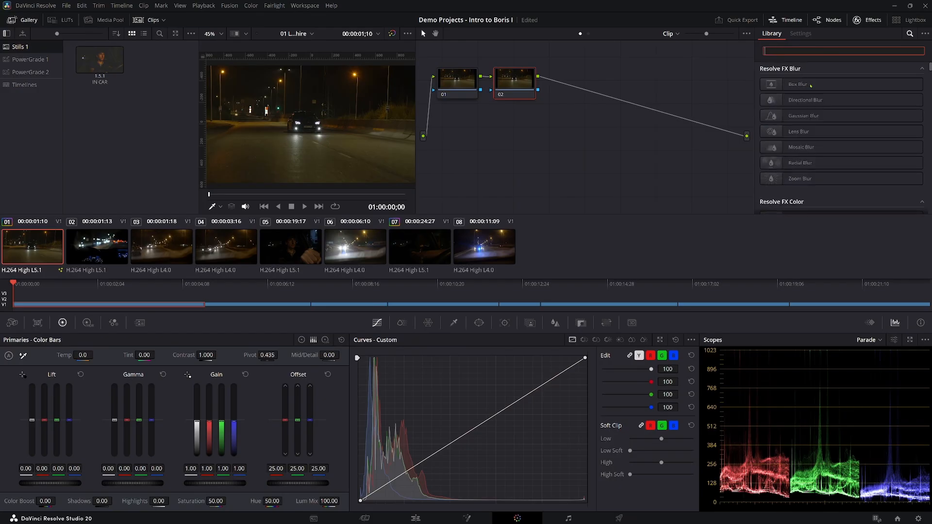
Filter the effects by "s_lens" and apply S_LensFlare to node 02.
type("s_")
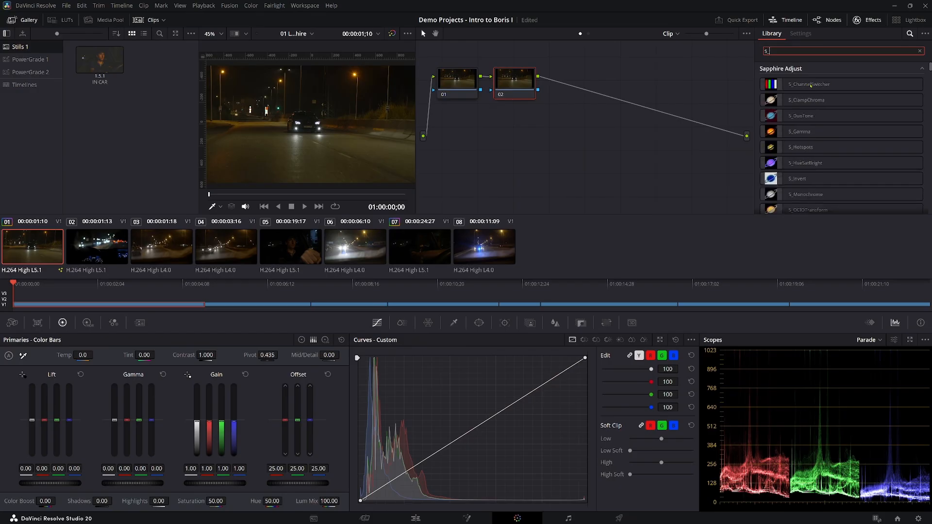
type("lens")
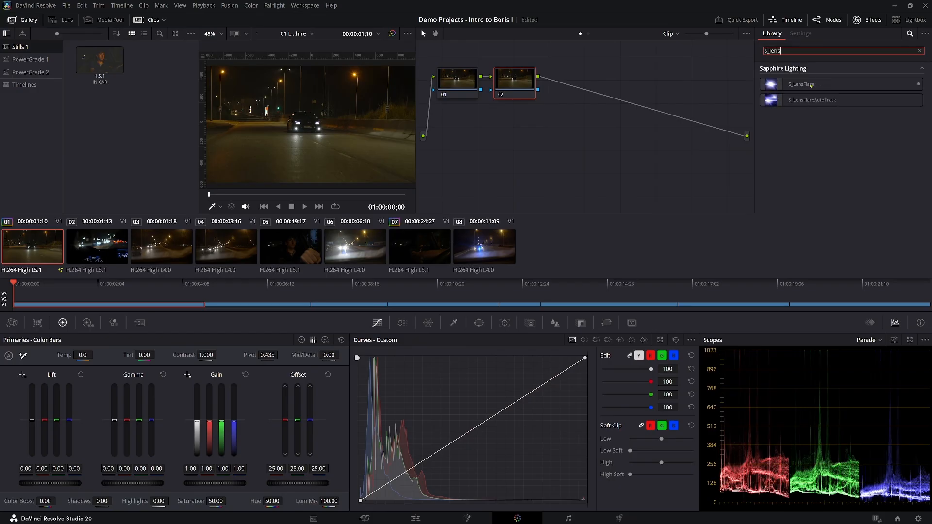
left_click(811, 85)
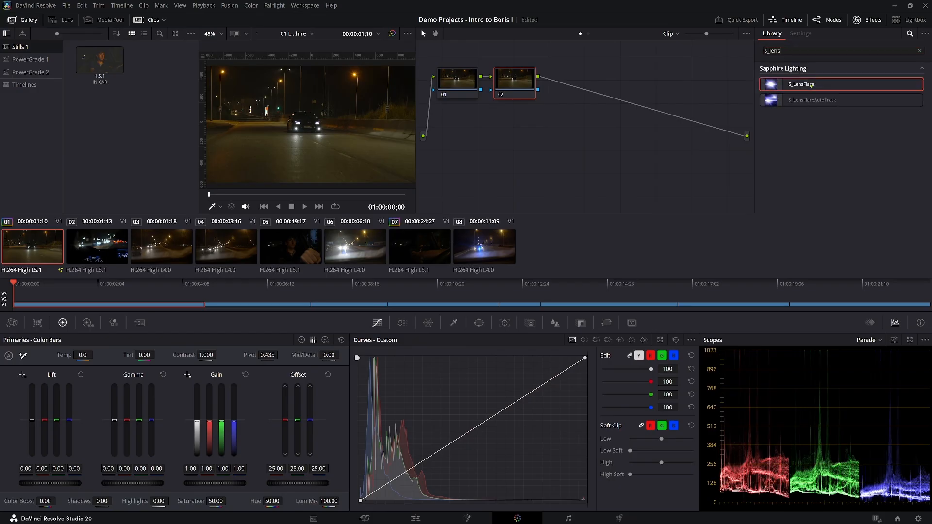
left_click_drag(811, 85, 517, 83)
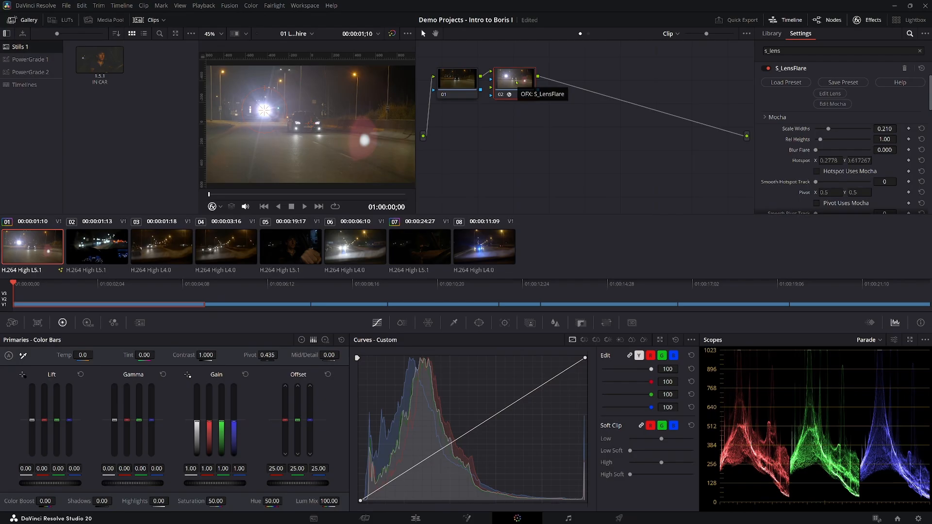
Add a serial node after node 02 and apply a second S_LensFlare to it.
right_click(517, 85)
left_click(674, 121)
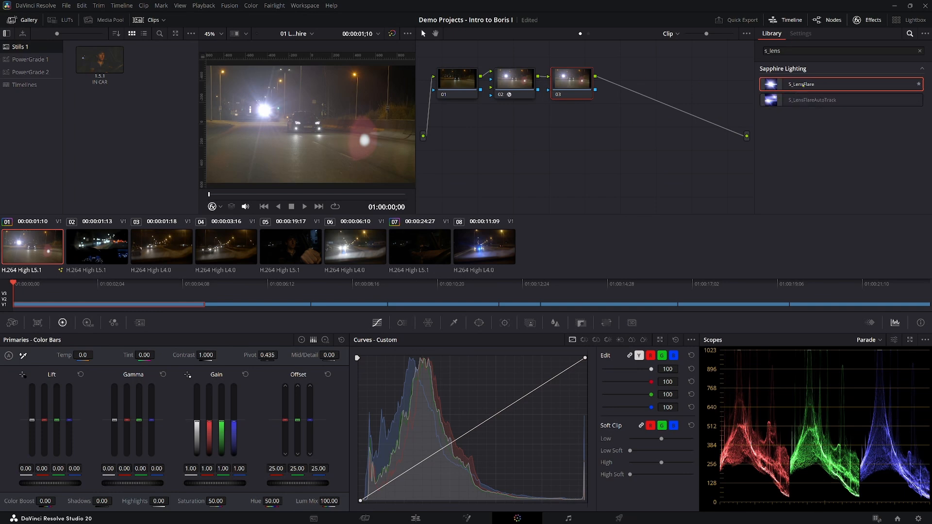
left_click_drag(804, 84, 569, 80)
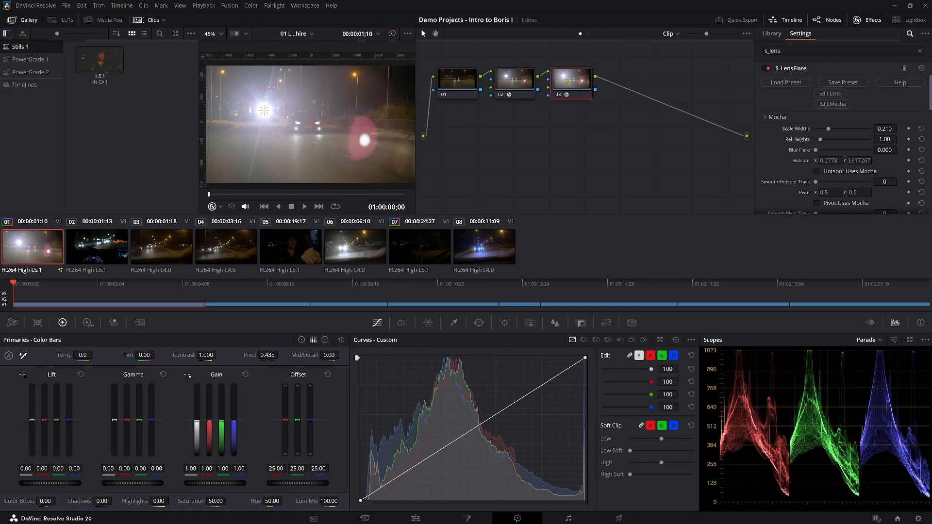
Replace serial node 03 with a layer node added to node 02, and shift node 02 slightly in the node graph.
right_click(515, 83)
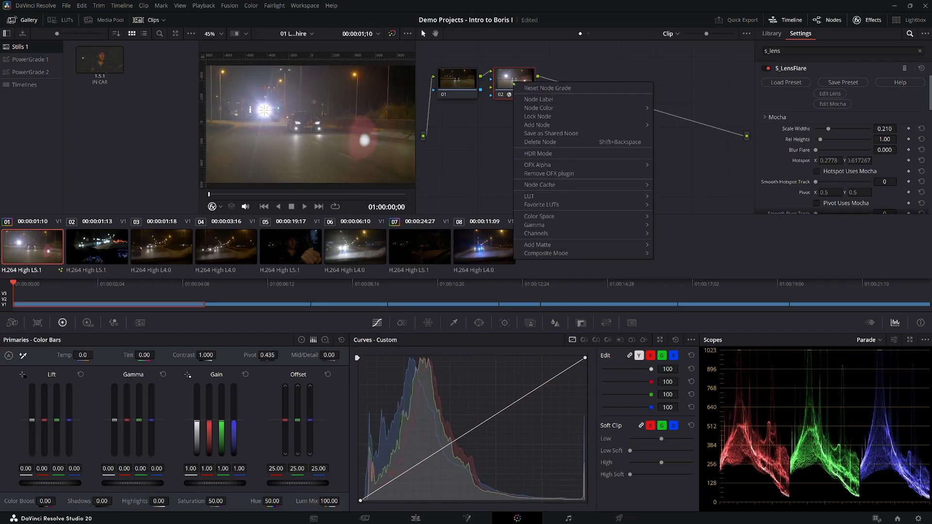
mouse_move(558, 125)
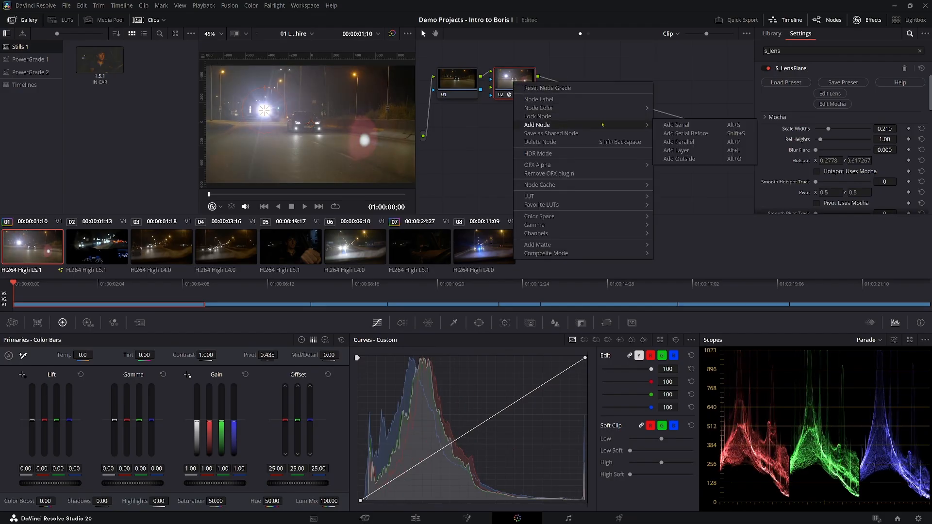
left_click(677, 150)
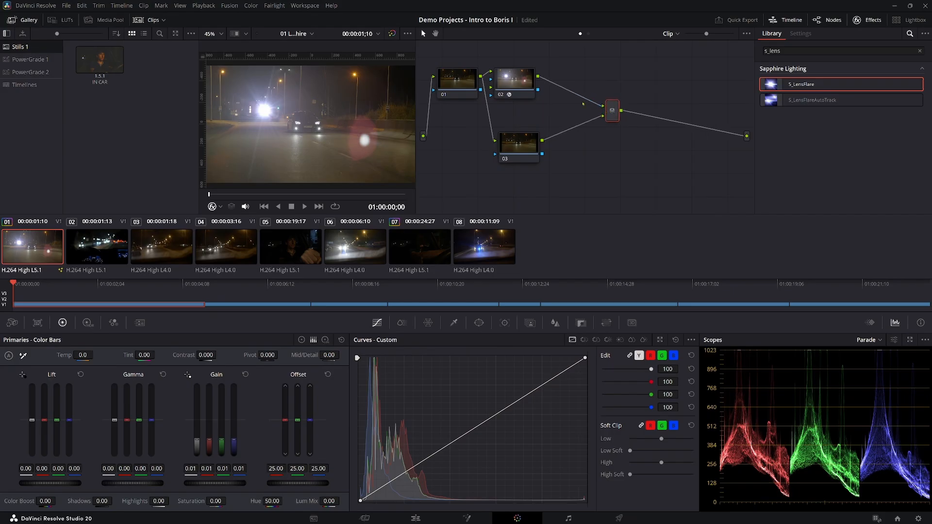
left_click_drag(512, 89, 526, 89)
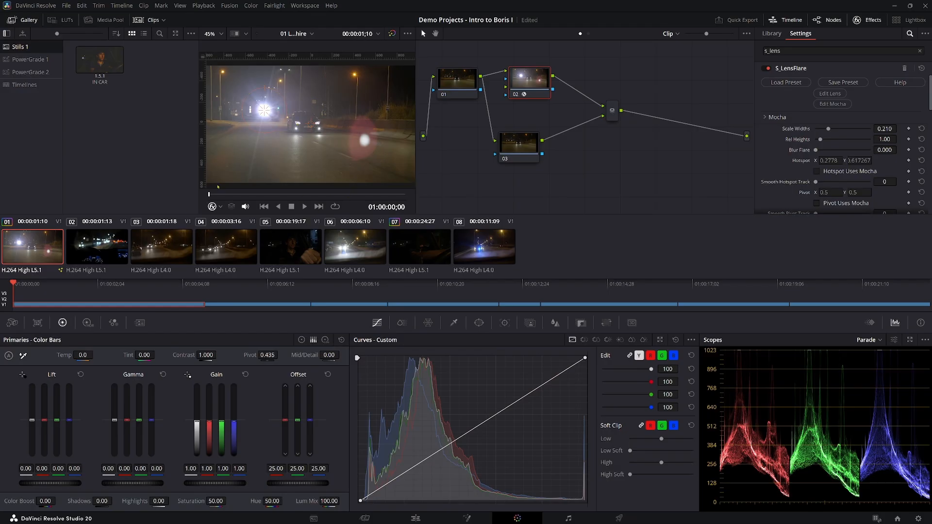
Enlarge the viewer by hiding the clip thumbnails and widening its area, and save the project.
left_click(146, 19)
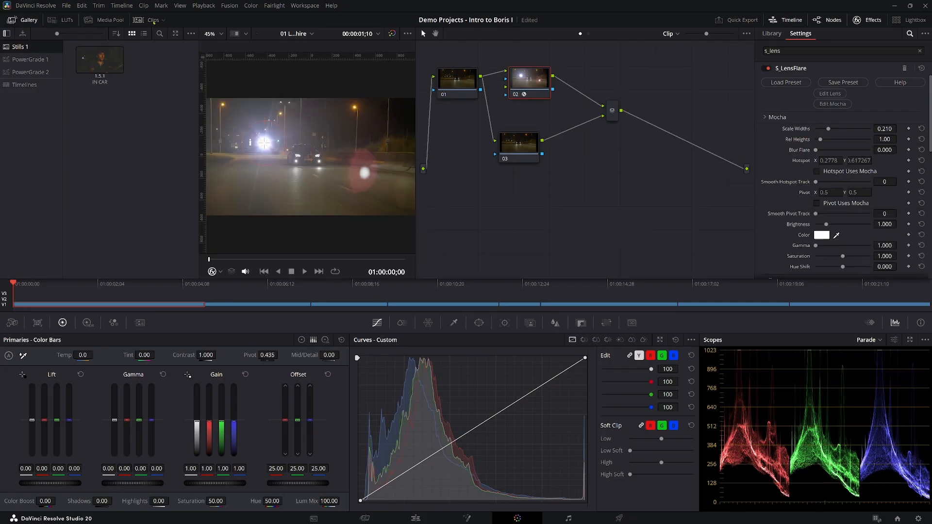
key("ctrl+s")
left_click_drag(421, 202, 530, 203)
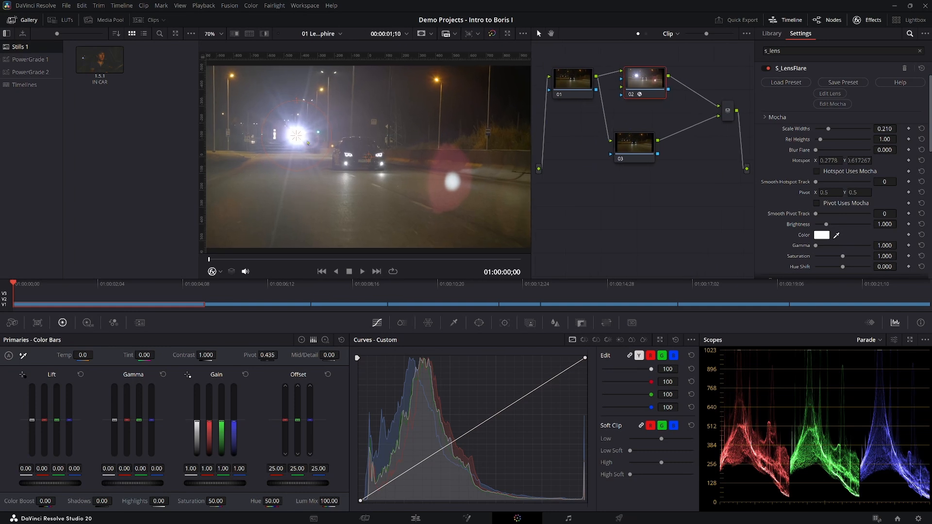
Nudge node 02's flare hotspot, and in its Mocha editor disable the Pivot tracker and fit the Hotspot tracker around the car's left-hand headlight.
mouse_move(293, 138)
left_mouse_down()
mouse_move(275, 132)
mouse_move(284, 130)
left_mouse_up()
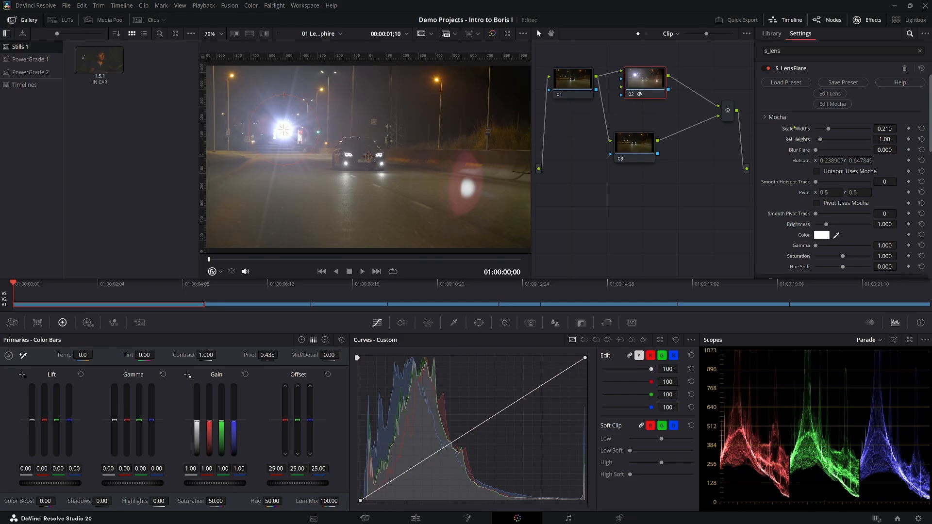
left_click(832, 104)
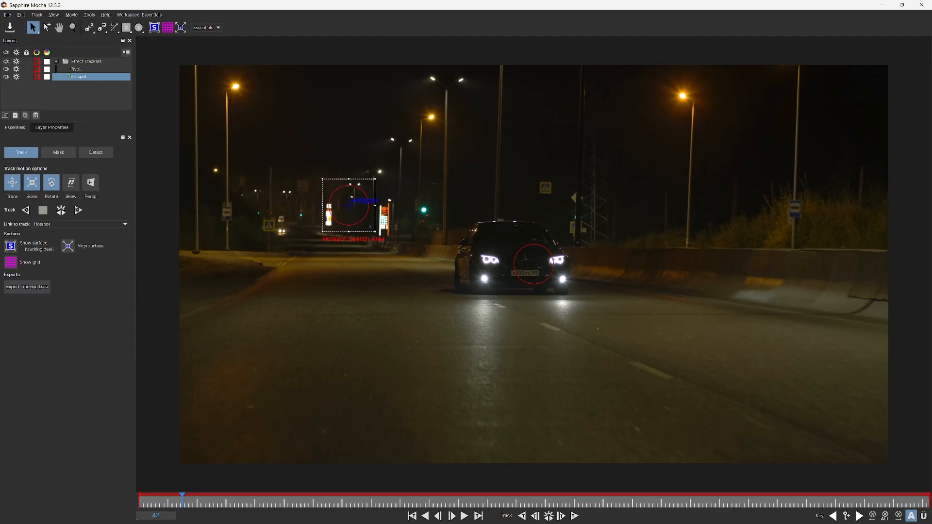
left_click(6, 69)
left_click(16, 69)
left_click_drag(350, 208, 490, 294)
left_click_drag(490, 232, 490, 222)
left_click_drag(466, 258, 463, 258)
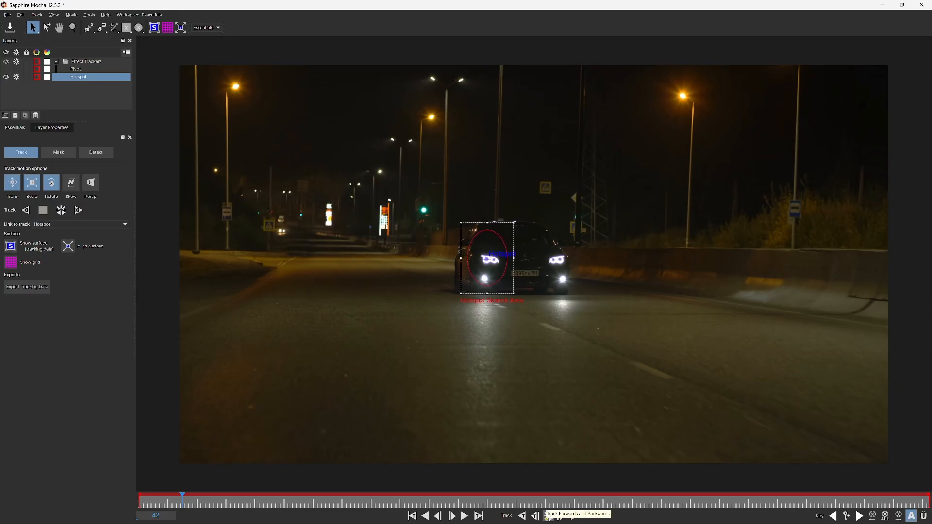
Track the Hotspot layer forwards and backwards, and save the Mocha project for use by node 02's flare hotspot.
left_click(548, 516)
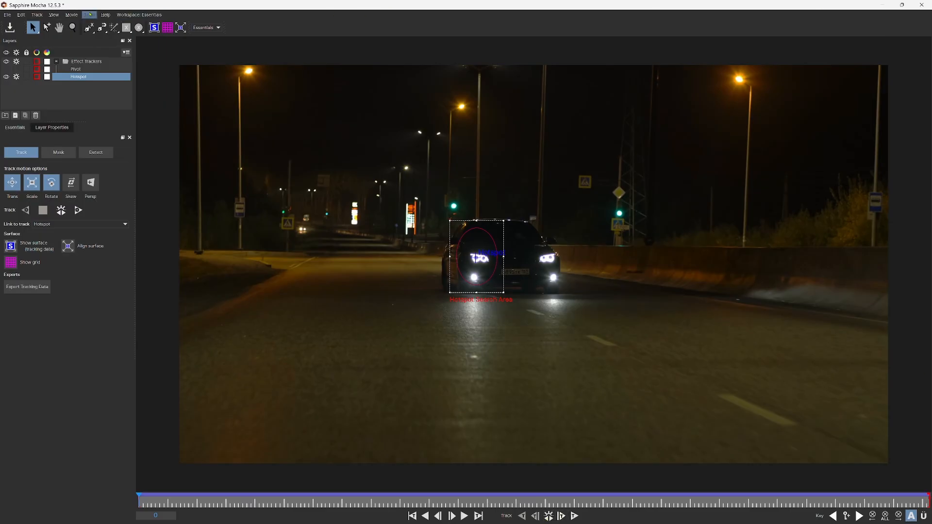
left_click(921, 5)
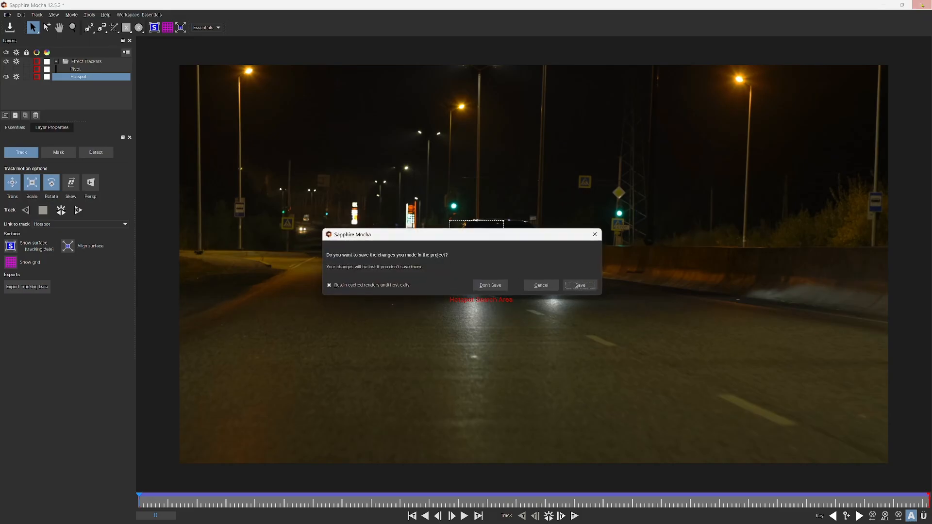
left_click(581, 286)
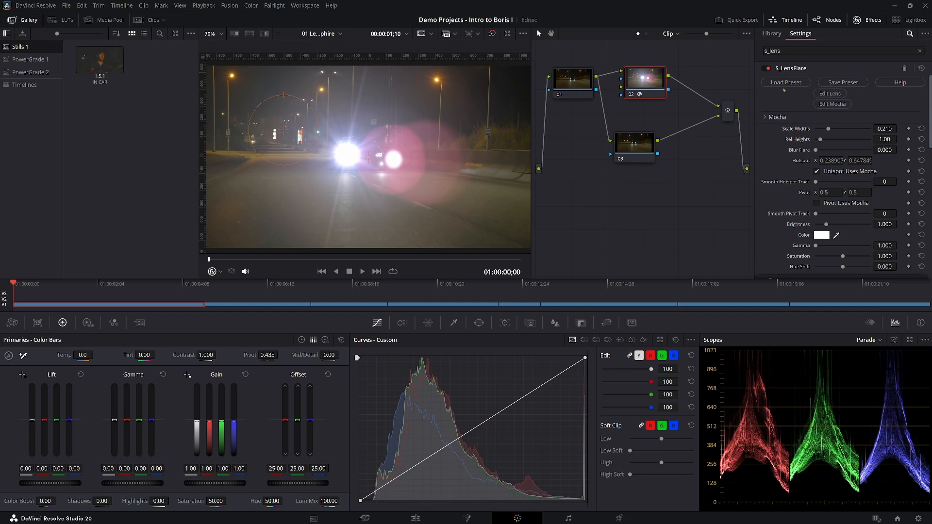
Open node 02's flare in the Flare Designer, browse the presets and load Diffraction ver2.
left_click(830, 94)
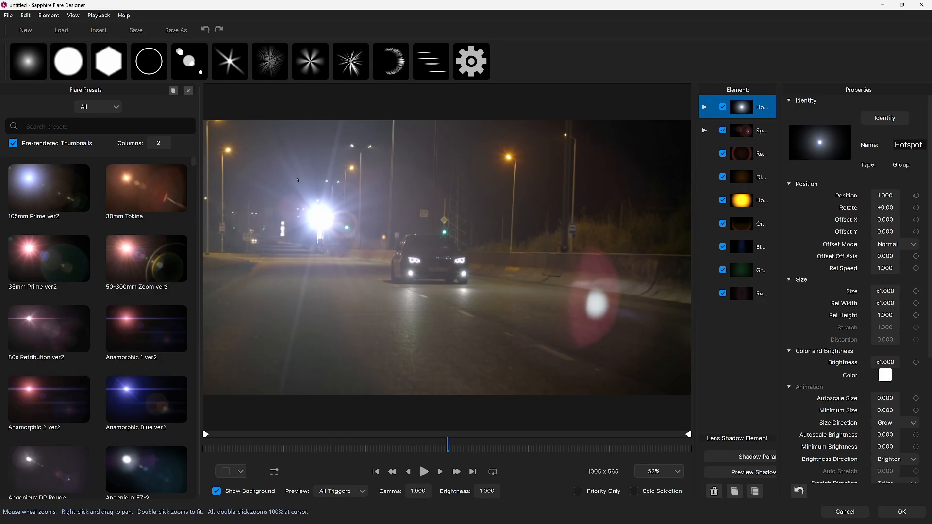
scroll(148, 236, "down", 10)
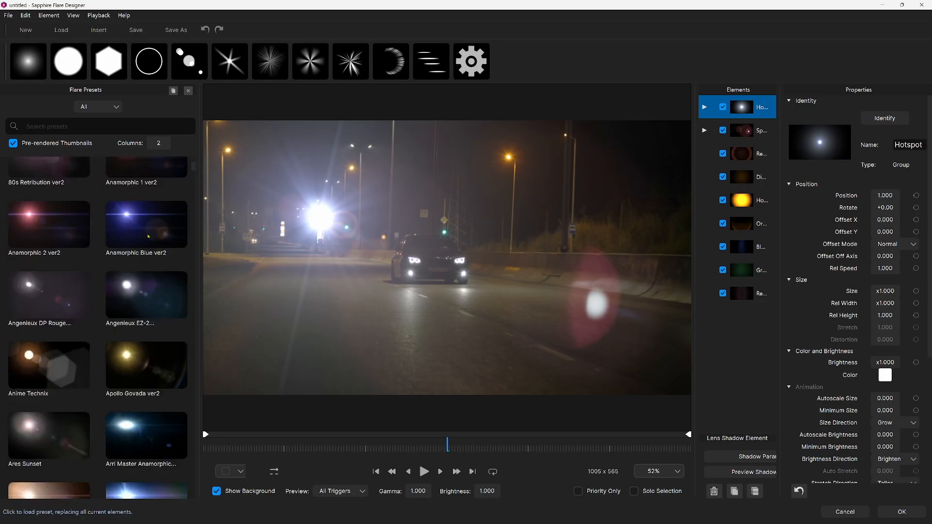
scroll(148, 237, "down", 15)
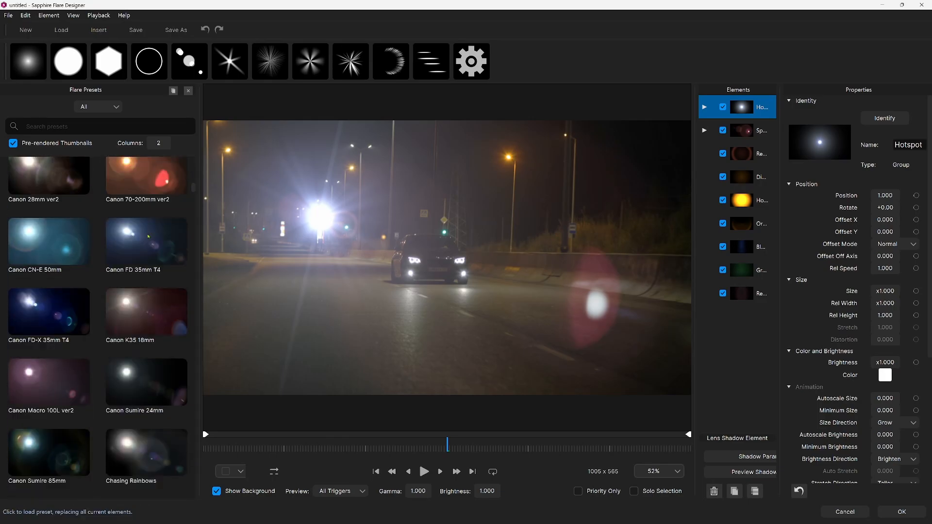
scroll(148, 237, "down", 9)
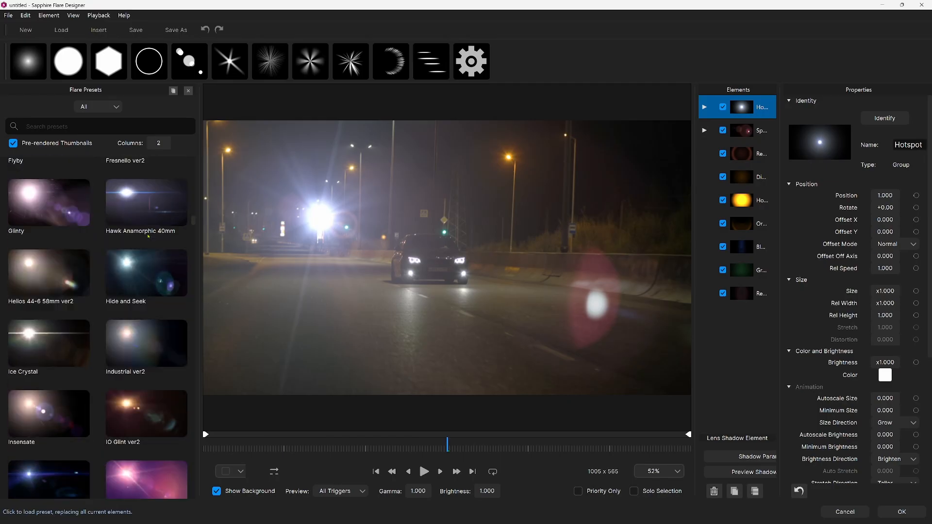
scroll(128, 355, "up", 8)
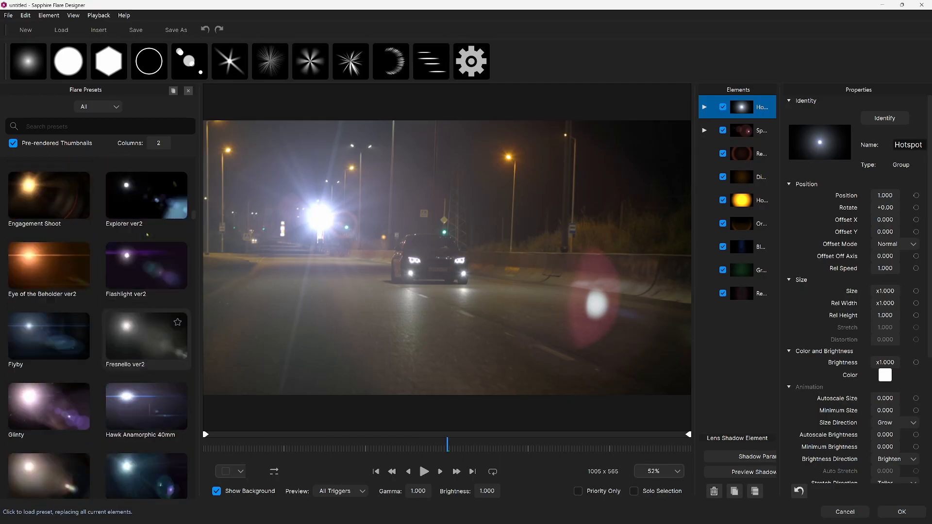
left_click(128, 355)
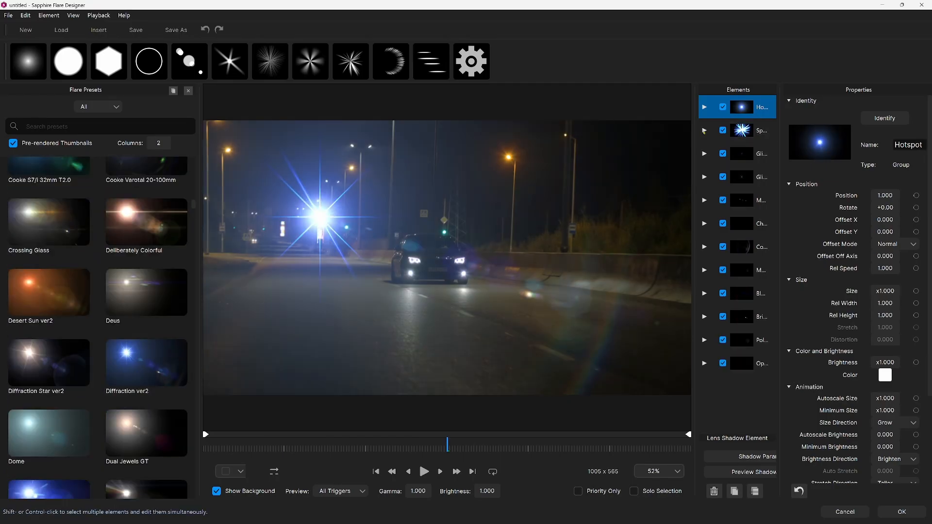
Toggle the starburst group and a glint element on and off in the flare's element list, and accept the flare design.
left_click(704, 130)
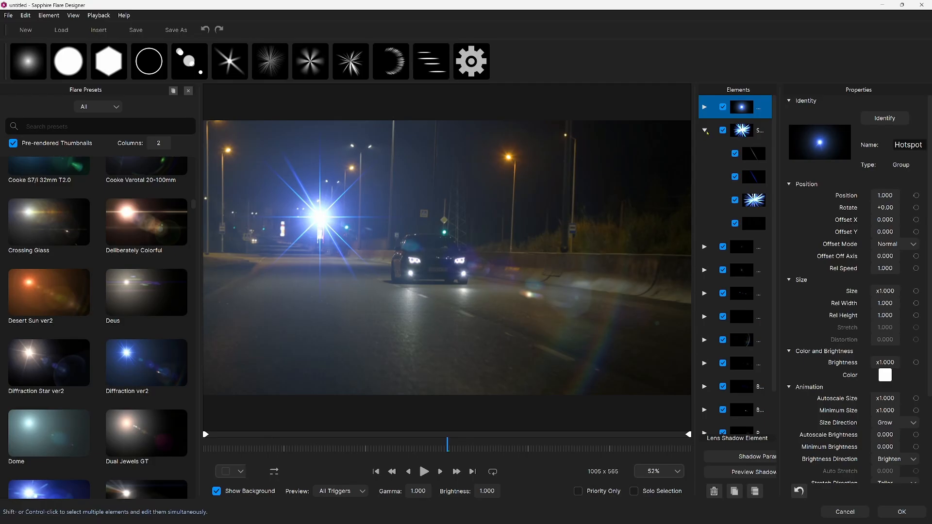
left_click(723, 130)
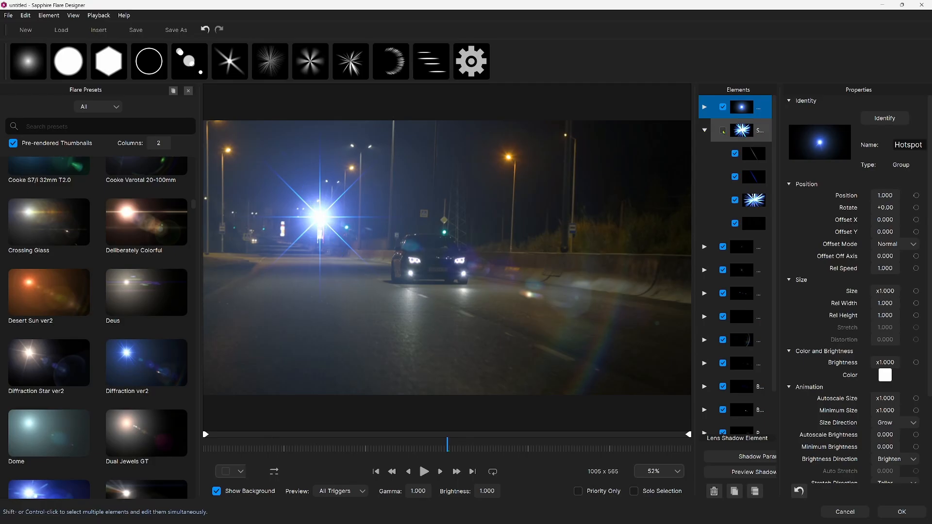
left_click(704, 131)
left_click(723, 177)
left_click(722, 178)
left_click(723, 177)
left_click(722, 178)
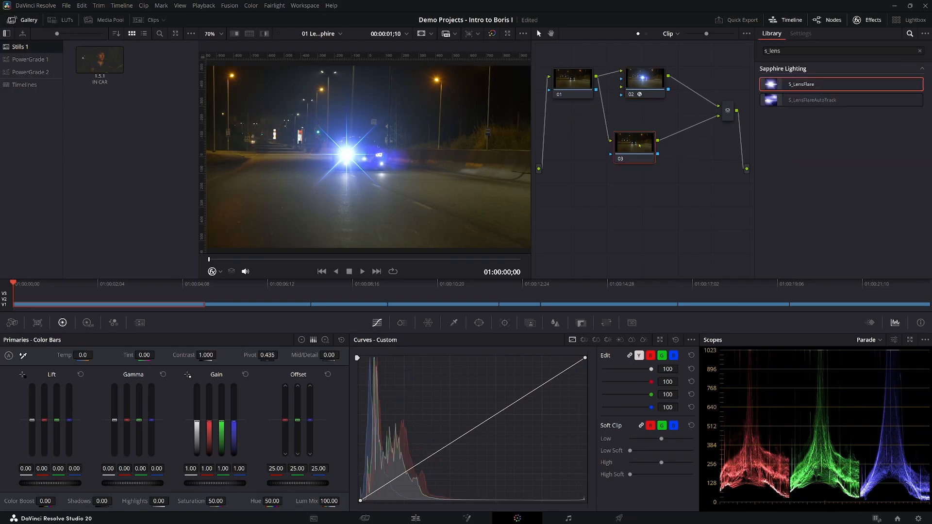
Apply S_LensFlare to node 03, and in its Mocha editor hide the Pivot tracker and place the Hotspot tracker on the car's right-hand headlight.
left_click_drag(786, 85, 634, 143)
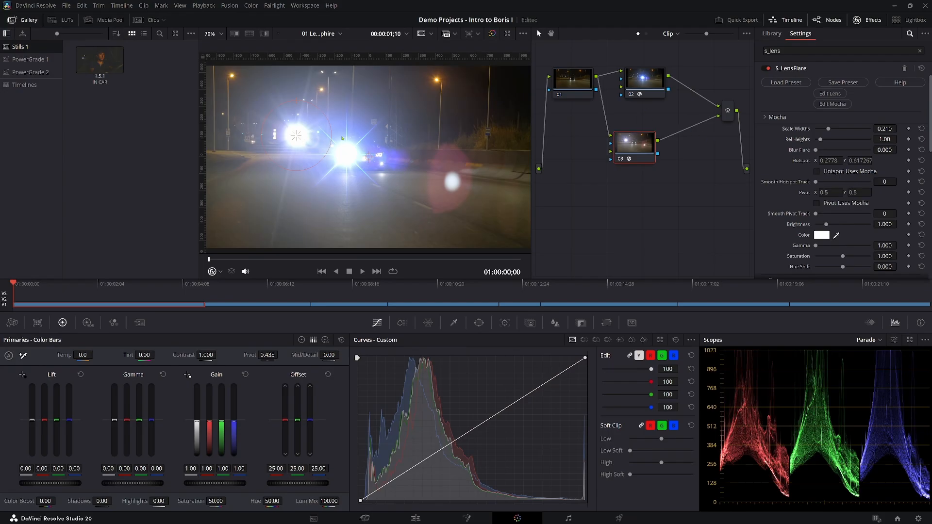
left_click(832, 106)
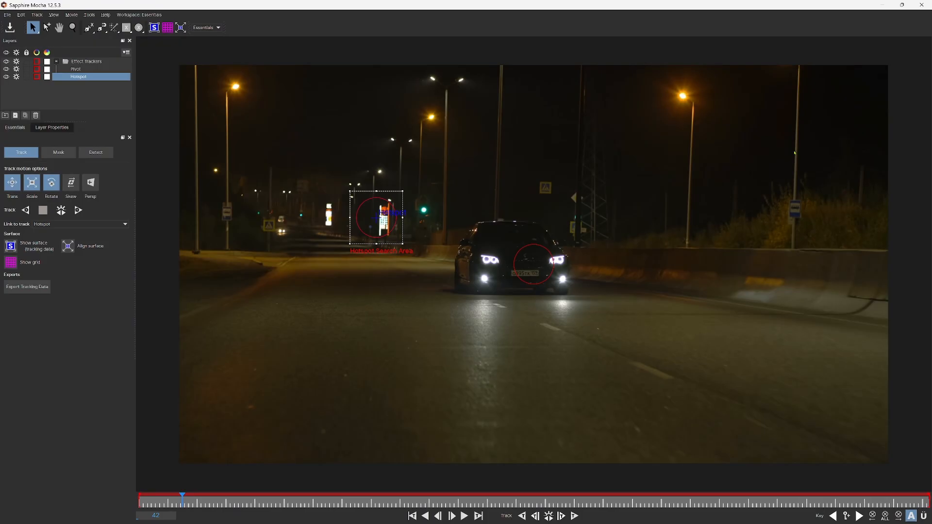
left_click(7, 70)
left_click_drag(378, 218, 559, 261)
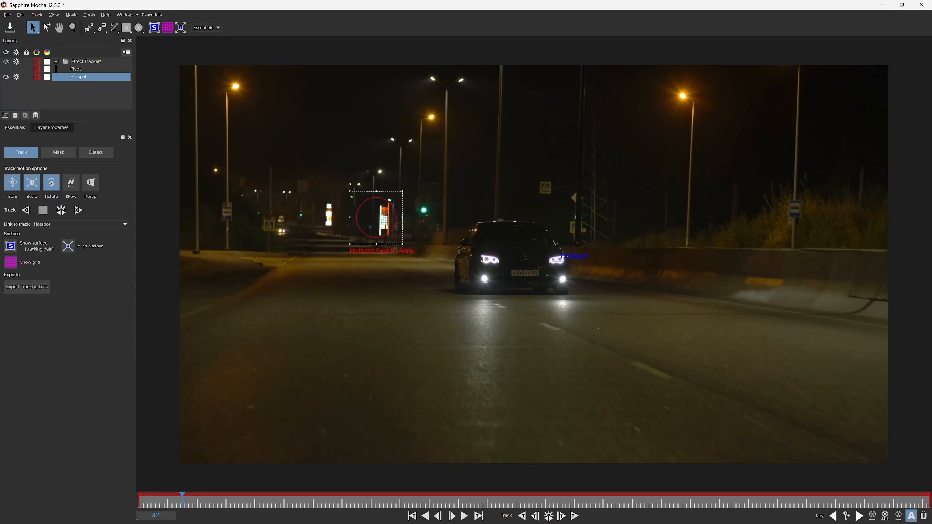
left_click_drag(381, 241, 564, 282)
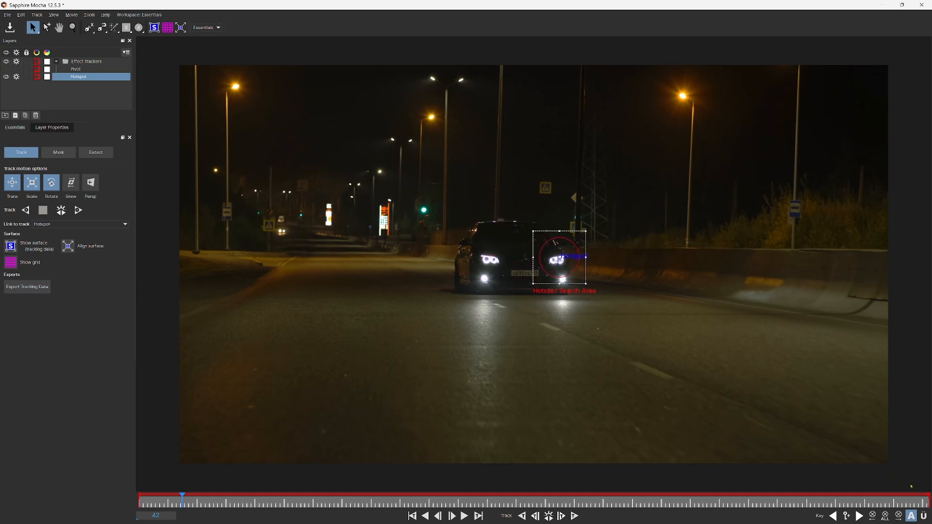
Shorten Mocha's tracking range to about the first 70% of the timeline, and return the playhead to frame 55.
left_click_drag(927, 498, 687, 520)
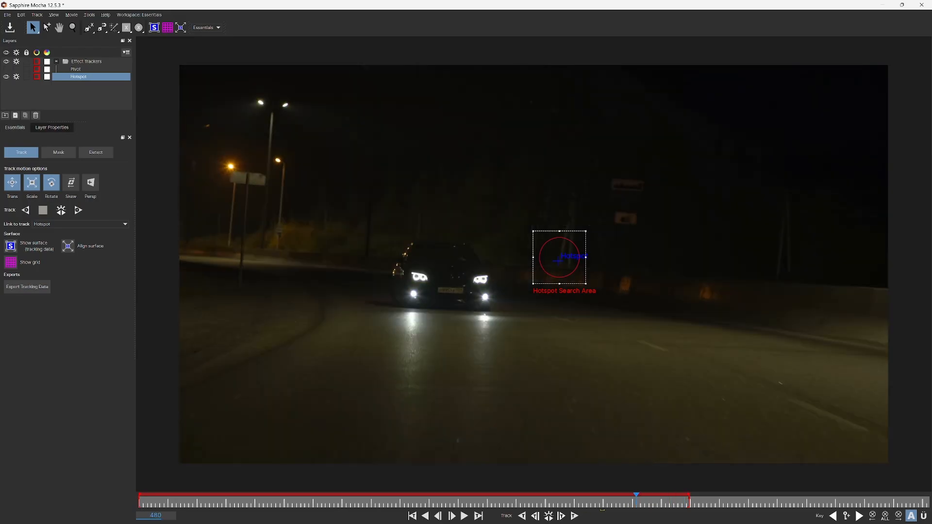
left_click_drag(516, 518, 190, 509)
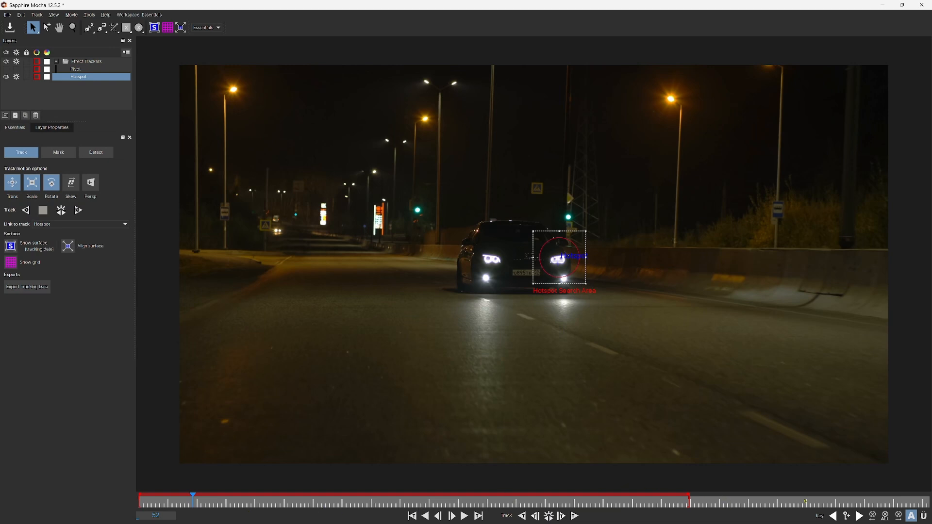
left_click(871, 498)
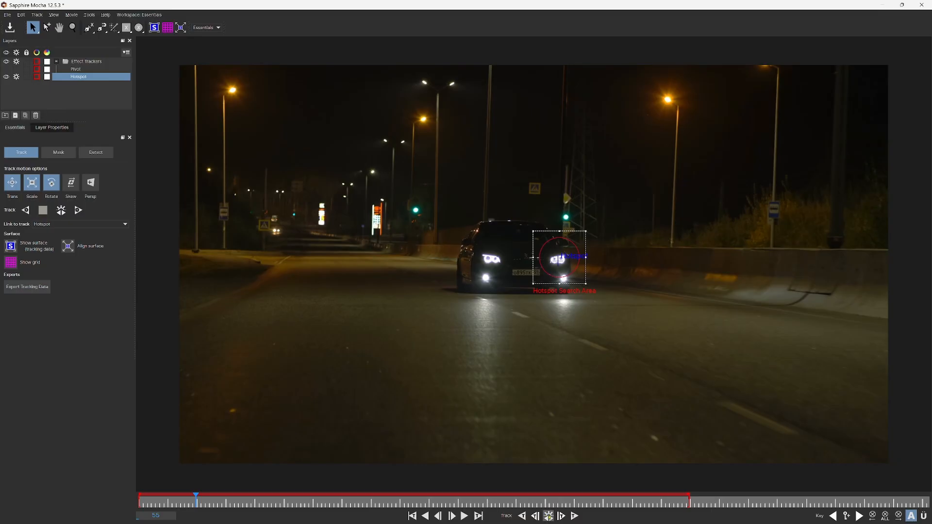
Track the right-hand headlight forwards and backwards, save the Mocha project, and enable Hotspot Uses Mocha for node 03's flare.
left_click(548, 516)
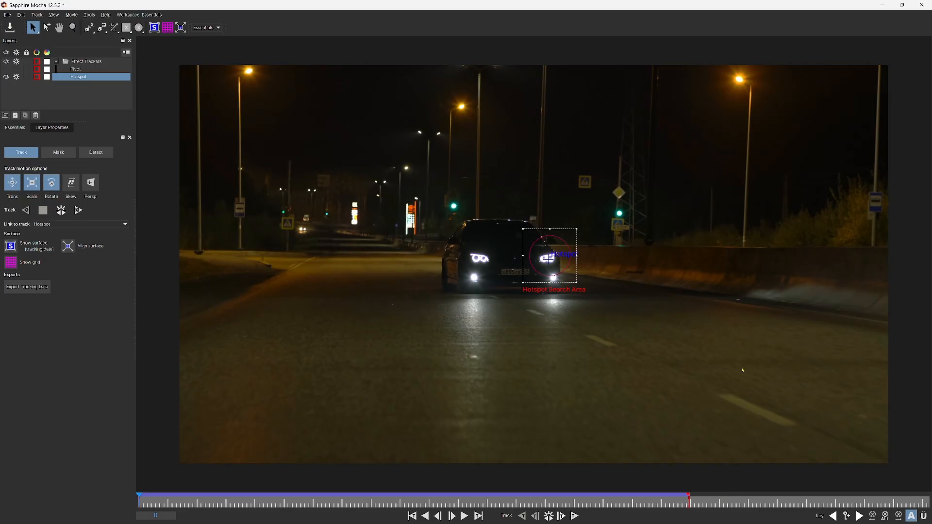
left_click(922, 5)
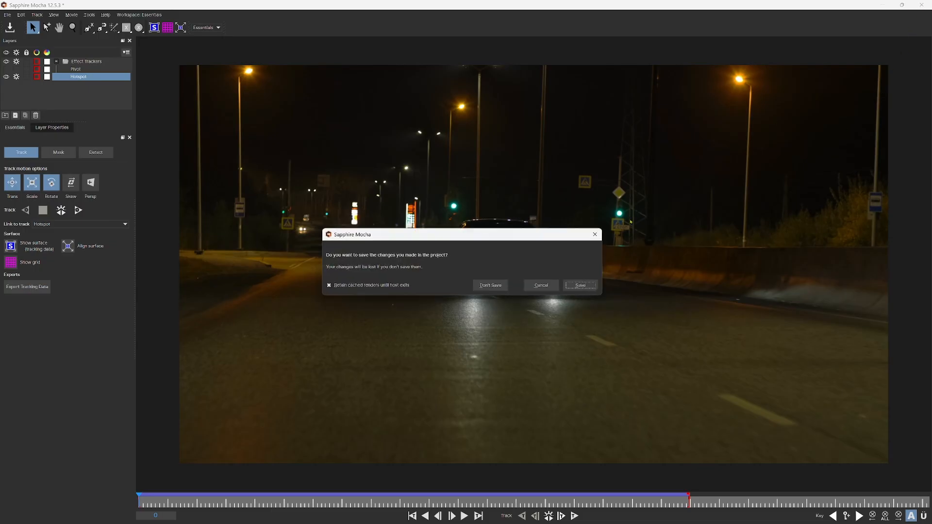
left_click(578, 287)
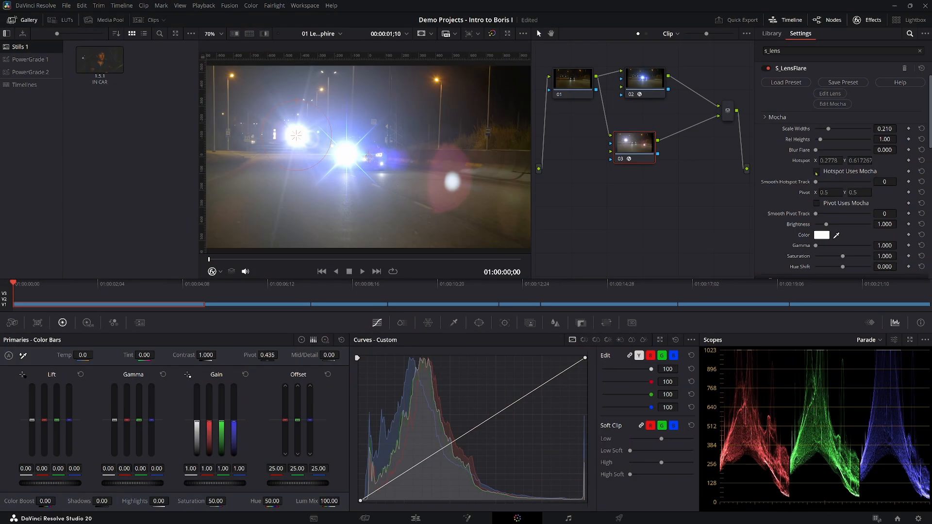
left_click(816, 172)
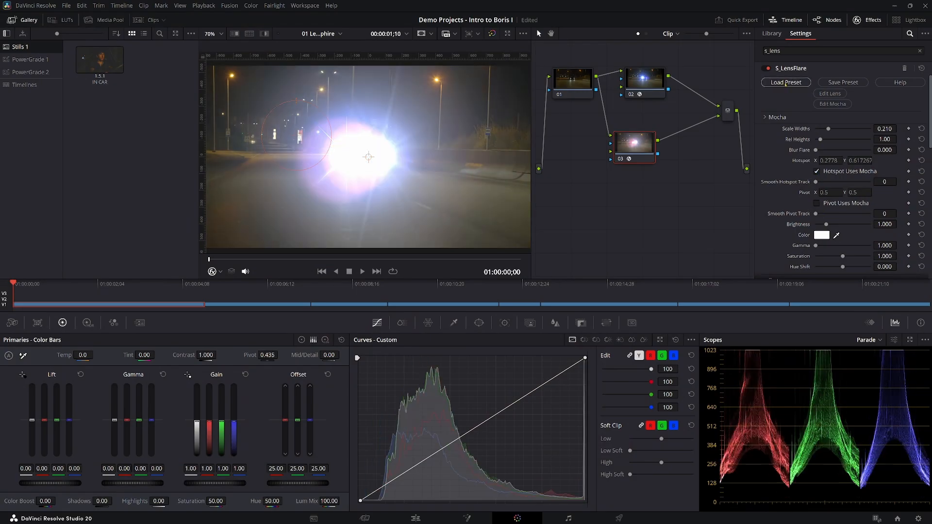
Load the Anamorphic Blue ver2 preset into node 03's lens flare, and lower the flare's brightness to 0.581.
left_click(786, 82)
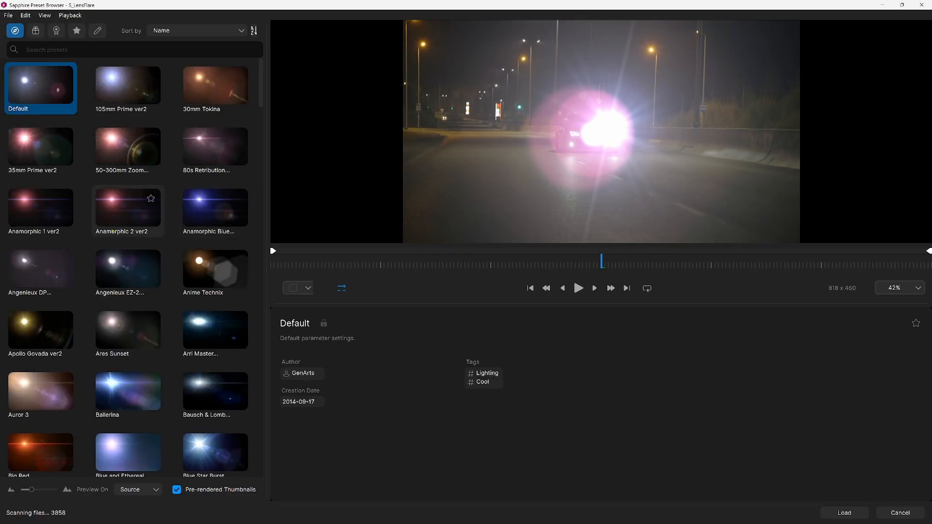
left_click(199, 203)
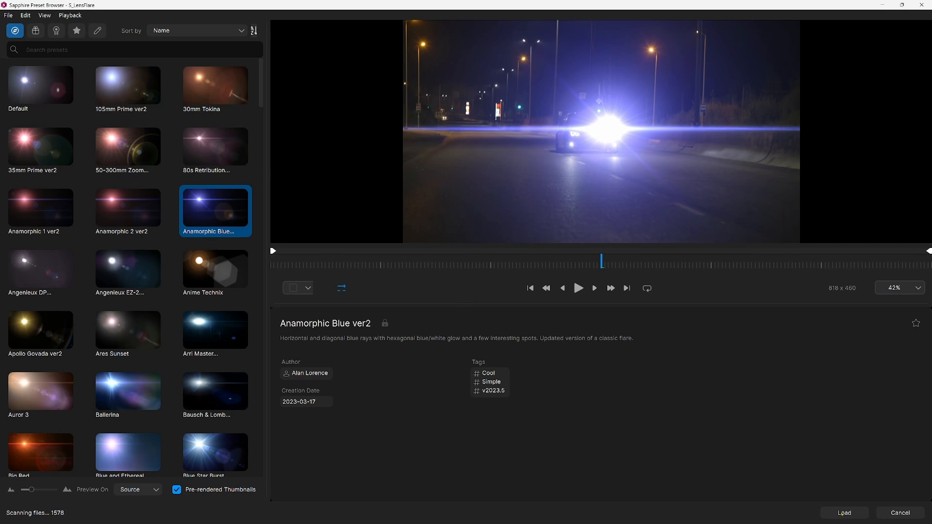
left_click(844, 513)
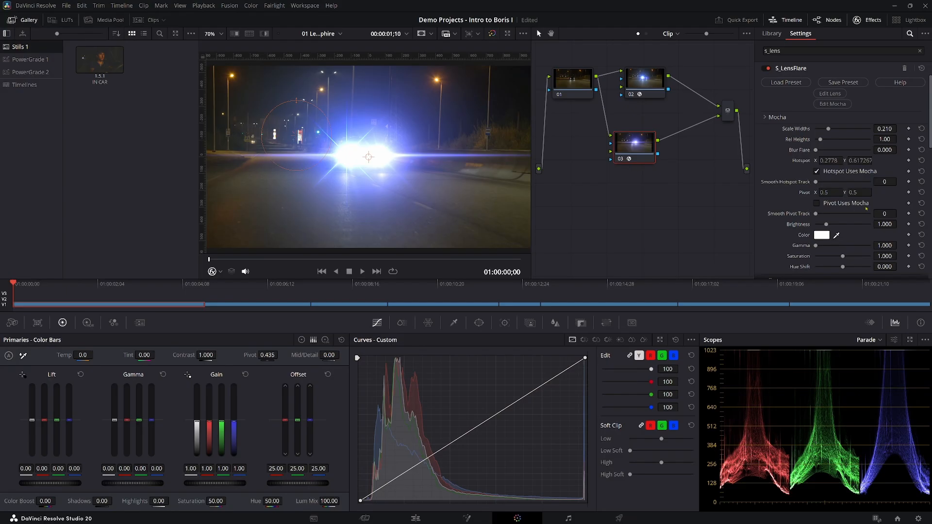
left_click_drag(827, 226, 823, 228)
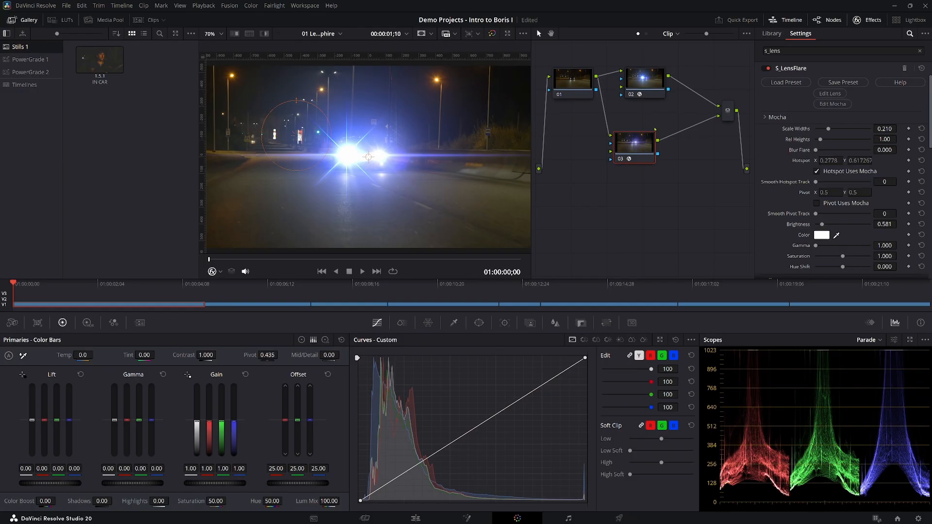
For node 02's lens flare, set Rays Rotate to 15.1 and Hotspot Bright to 0.979.
left_click(655, 86)
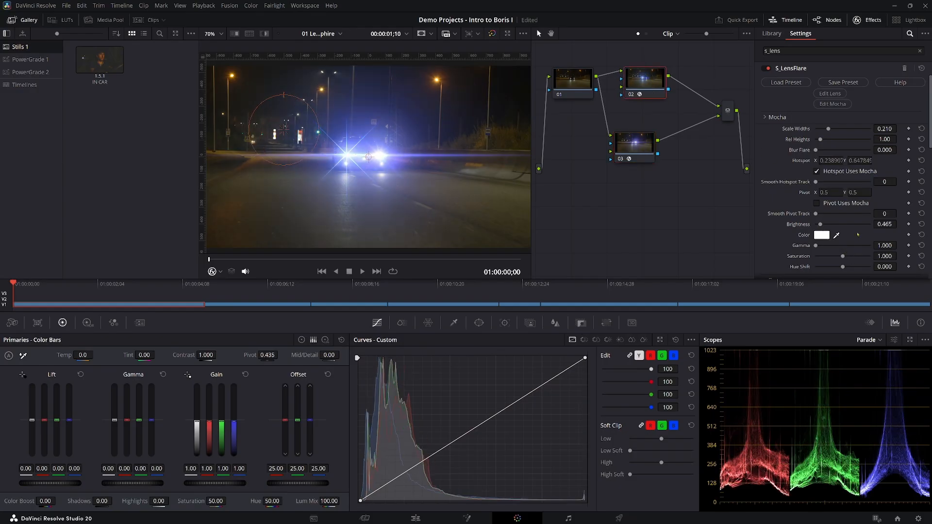
scroll(847, 225, "down", 5)
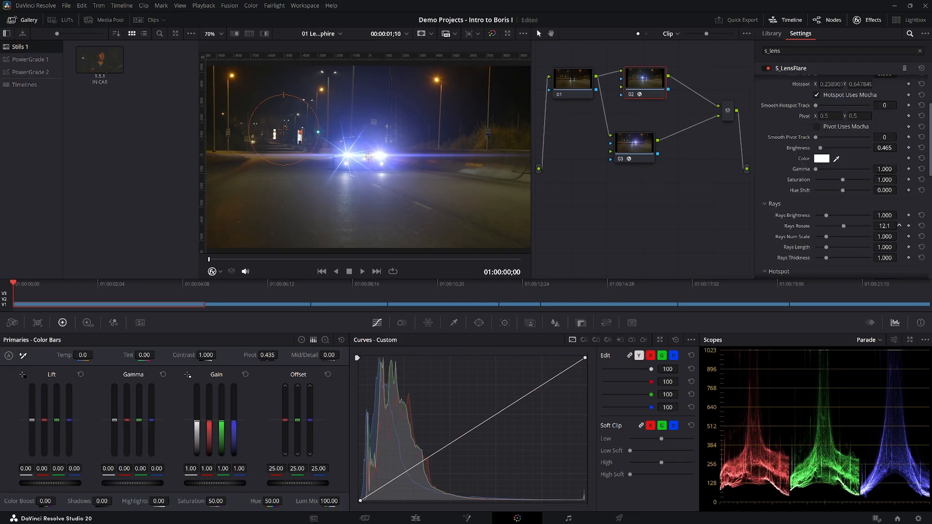
left_click_drag(885, 206, 874, 207)
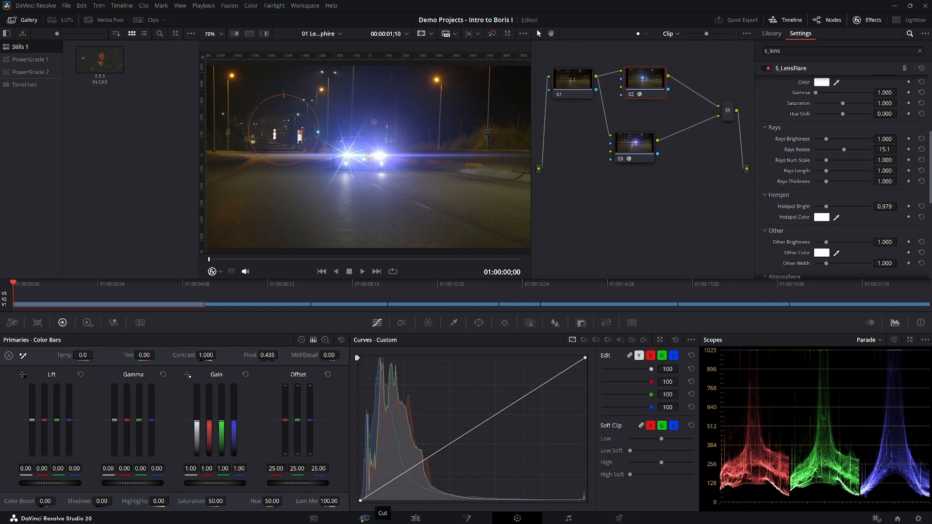
Play the lens flare timeline from its start on the Edit page to review the headlight flares.
left_click(416, 519)
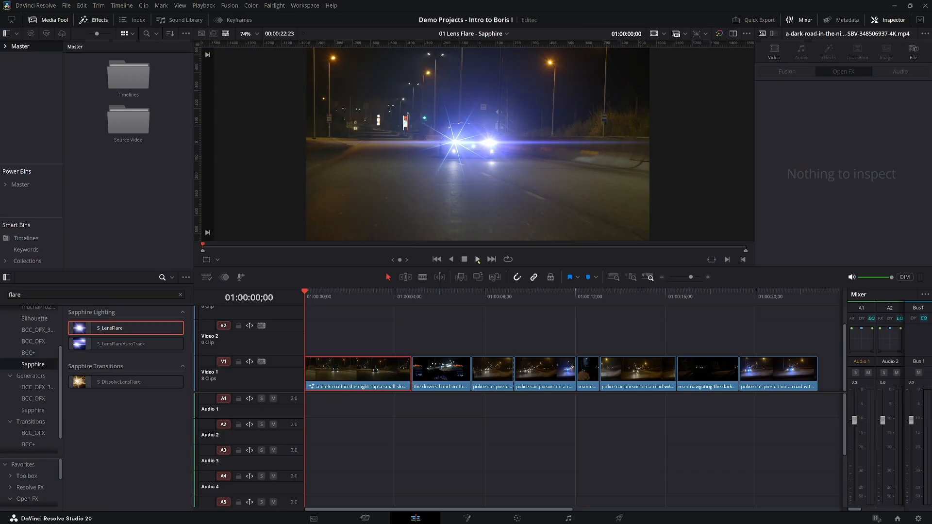
left_click(477, 260)
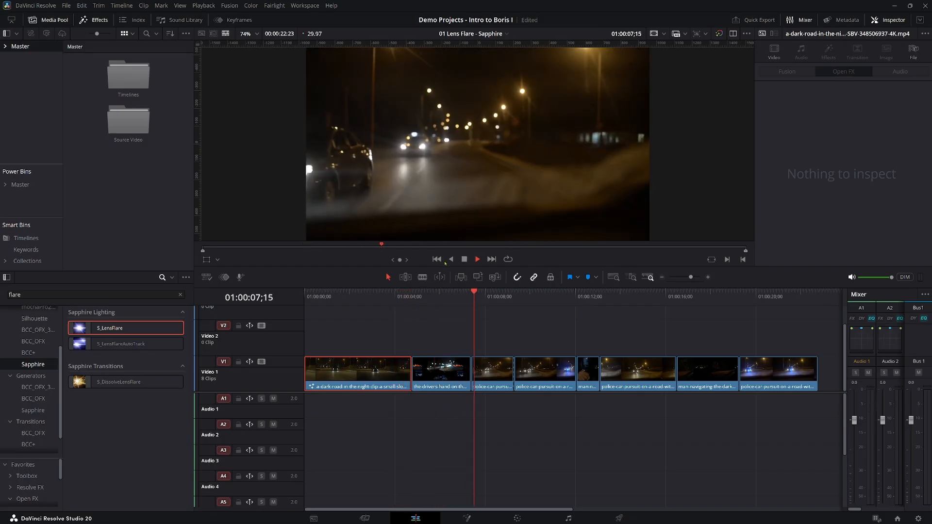
left_click(463, 259)
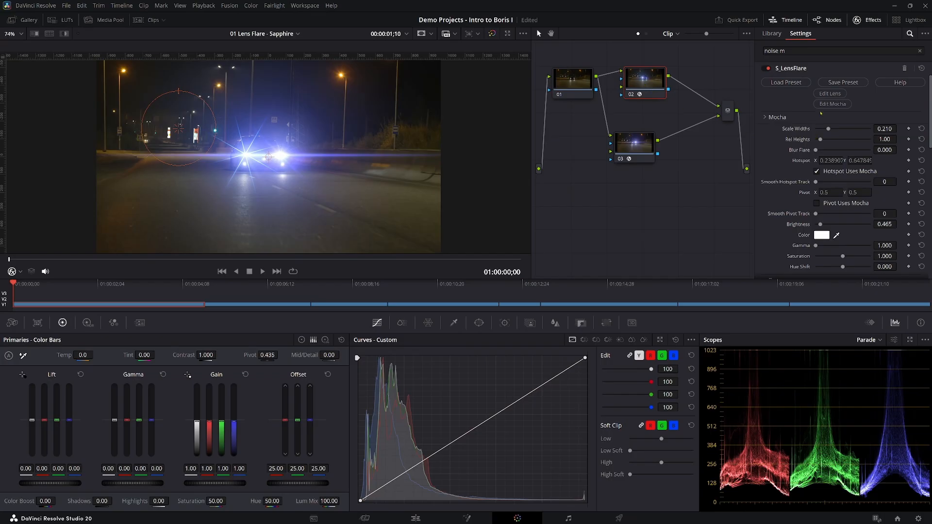
Edit node 02's lens on the Color page: add a Multi Streak element, disable its visibility, and accept the flare design.
left_click(829, 94)
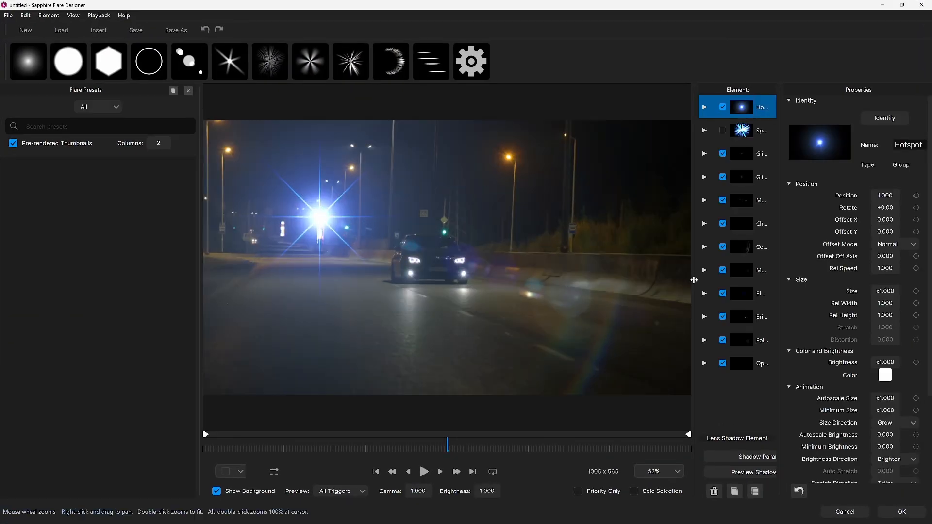
left_click(704, 270)
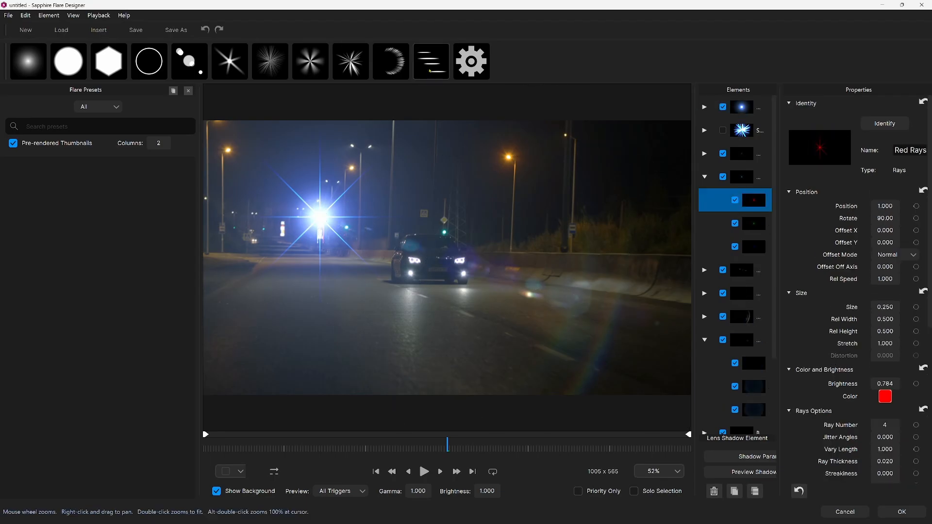
left_click(429, 69)
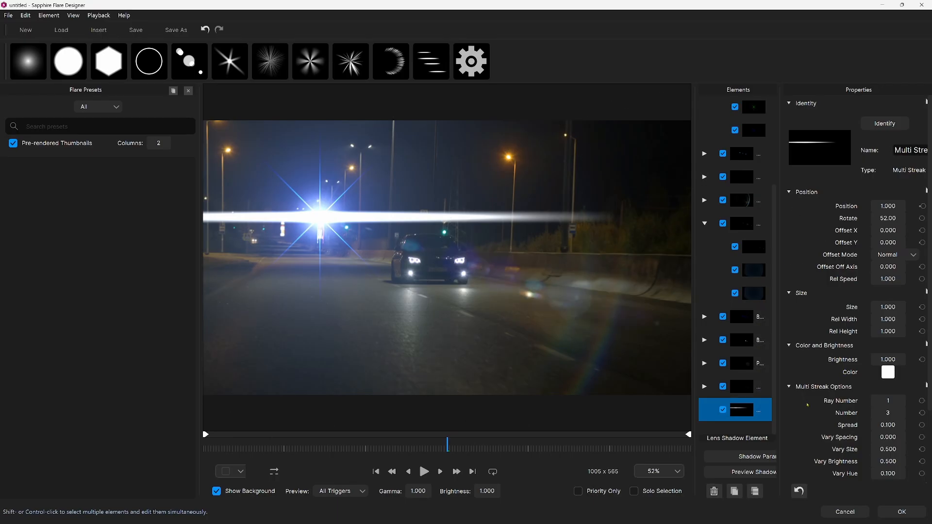
left_click(723, 410)
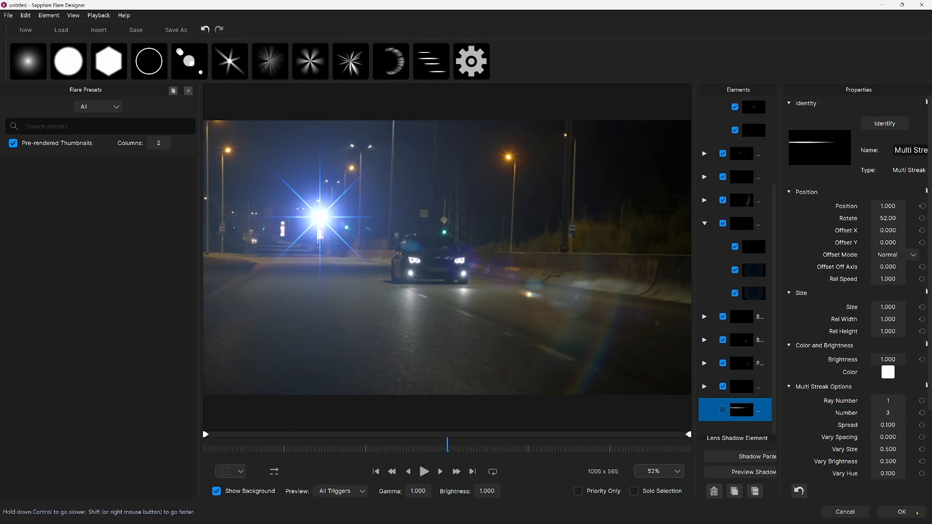
left_click(898, 516)
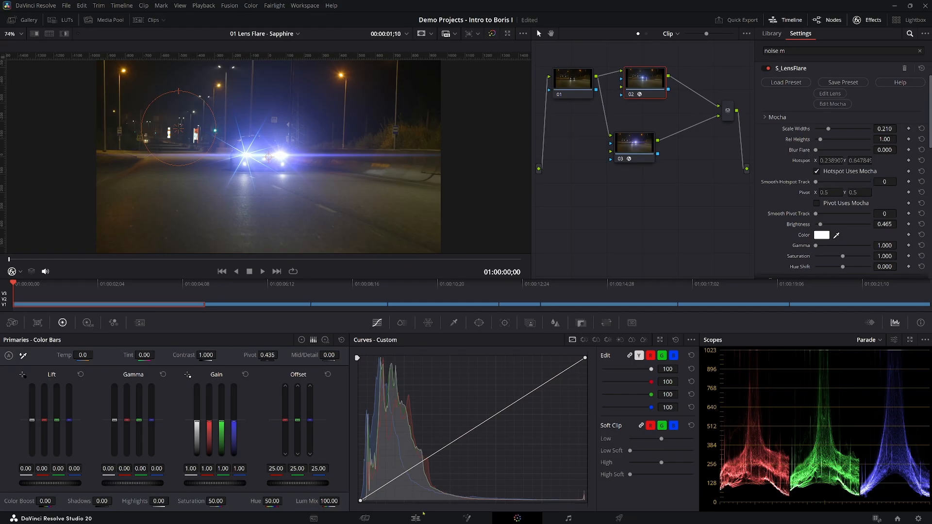
Open the 02 VFX and Transition Builder timeline on the Edit page, and apply Sapphire S_Effect to the footsteps clip.
left_click(415, 519)
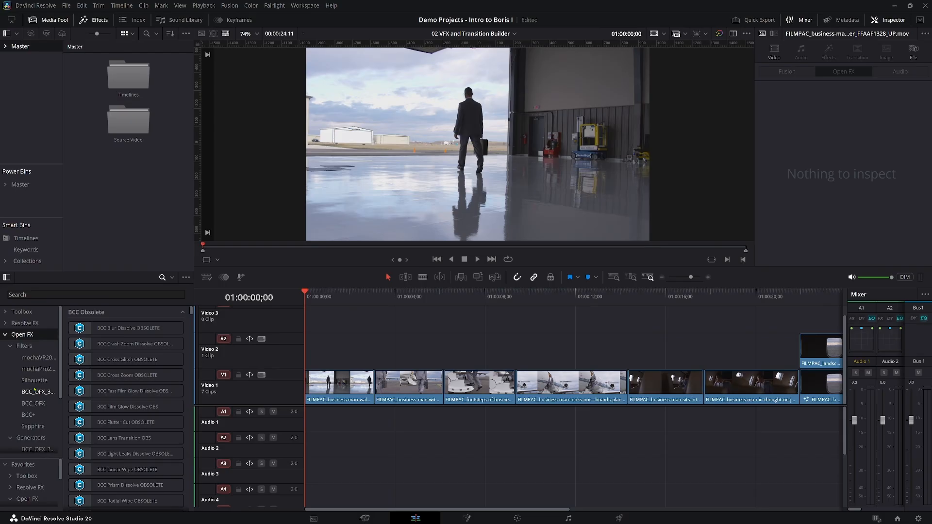
scroll(121, 389, "down", 5)
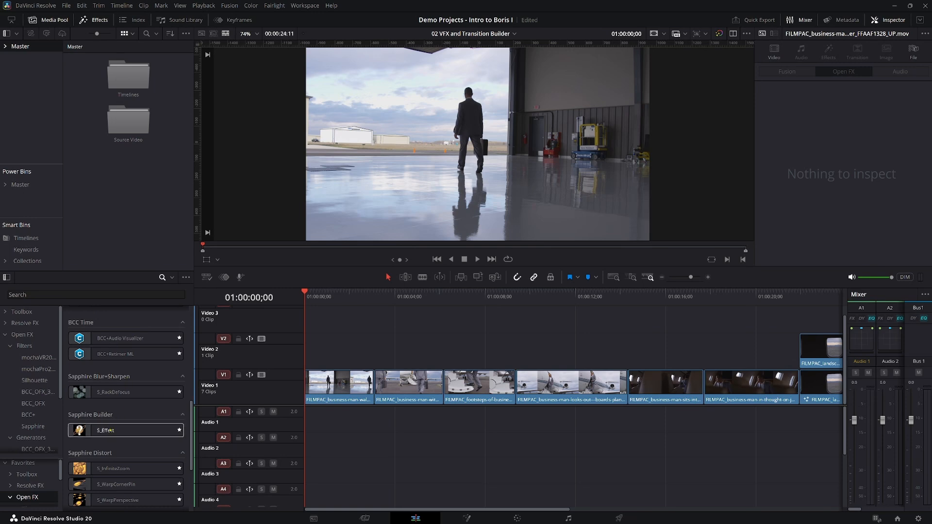
left_click(109, 430)
left_click_drag(110, 430, 476, 390)
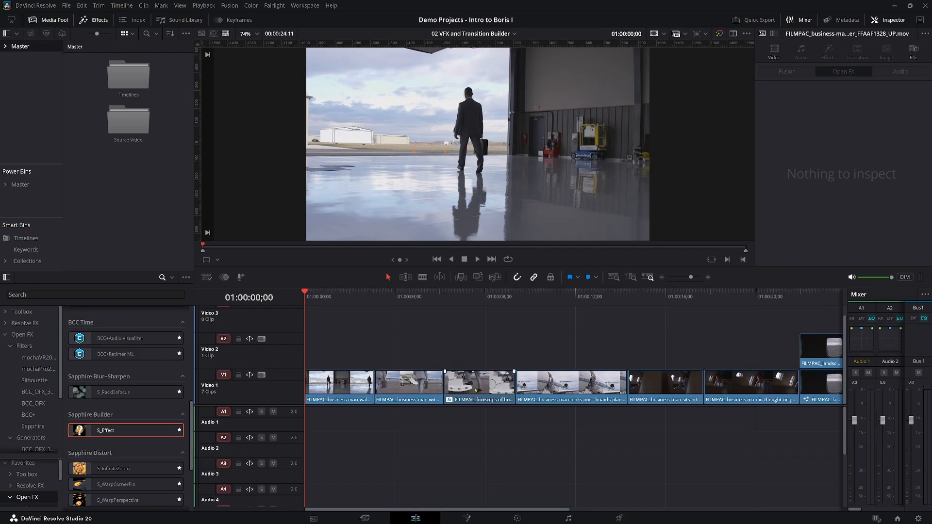
Search the effects library for "bino", and apply the Toolbox's Binoculars Fusion effect to the footsteps clip.
left_click(14, 323)
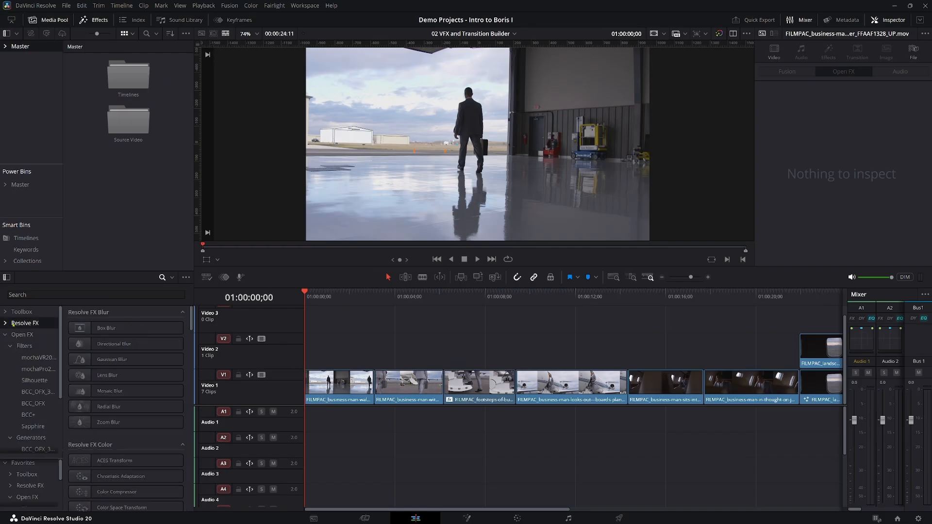
left_click(83, 294)
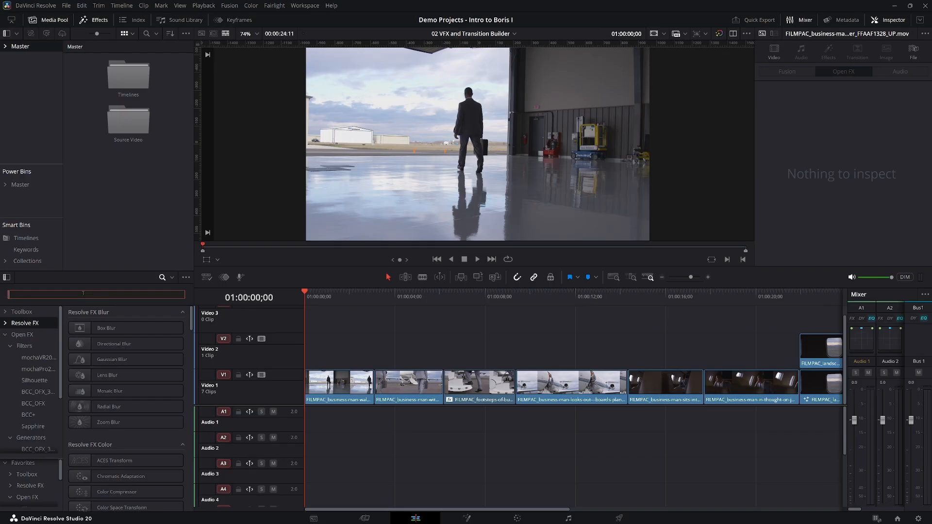
type("bini")
type("o")
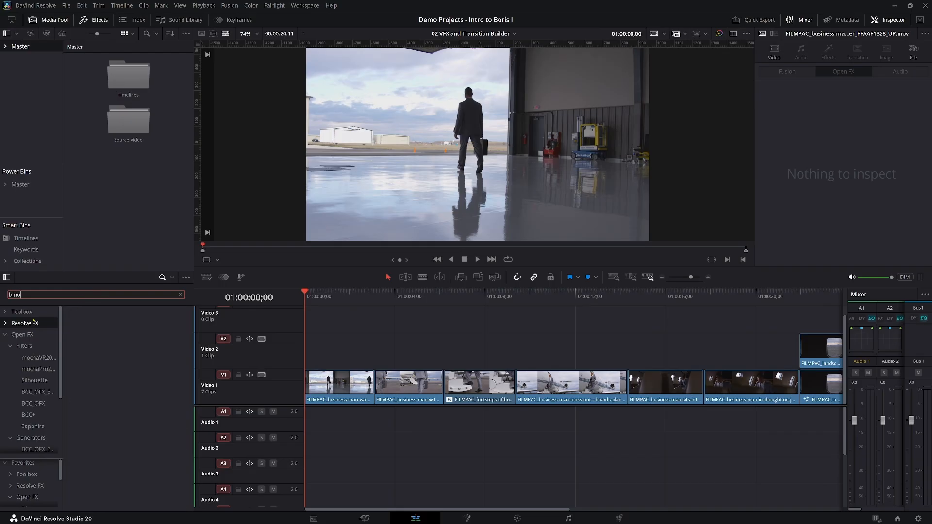
left_click(22, 312)
left_click_drag(102, 329, 484, 387)
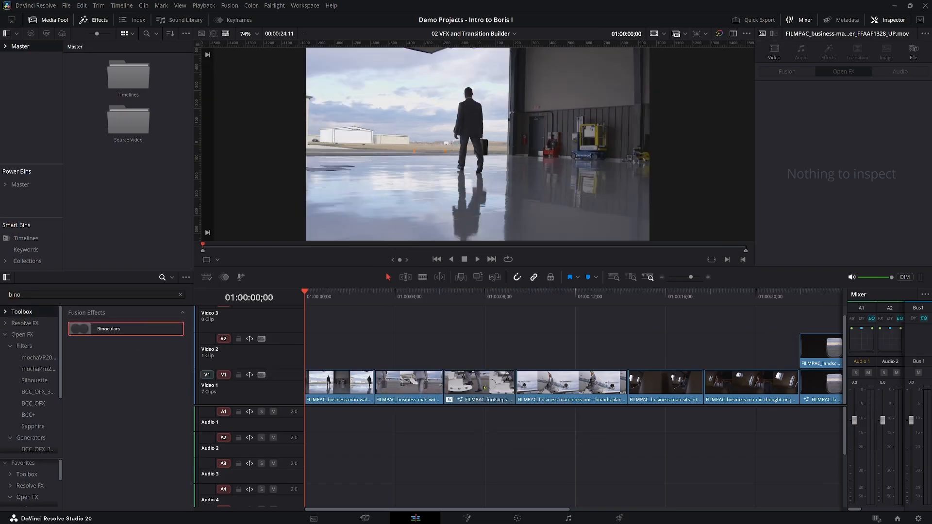
Set the Fusion Binoculars effect's Eye Width to 0.394 and Eye Height to 0.63, and remove the effect from the footsteps clip.
left_click(477, 300)
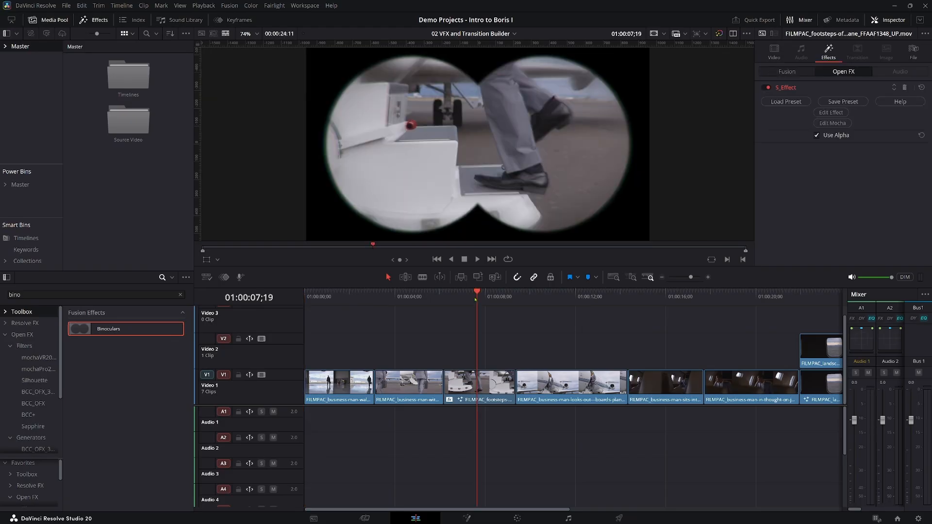
left_click(770, 71)
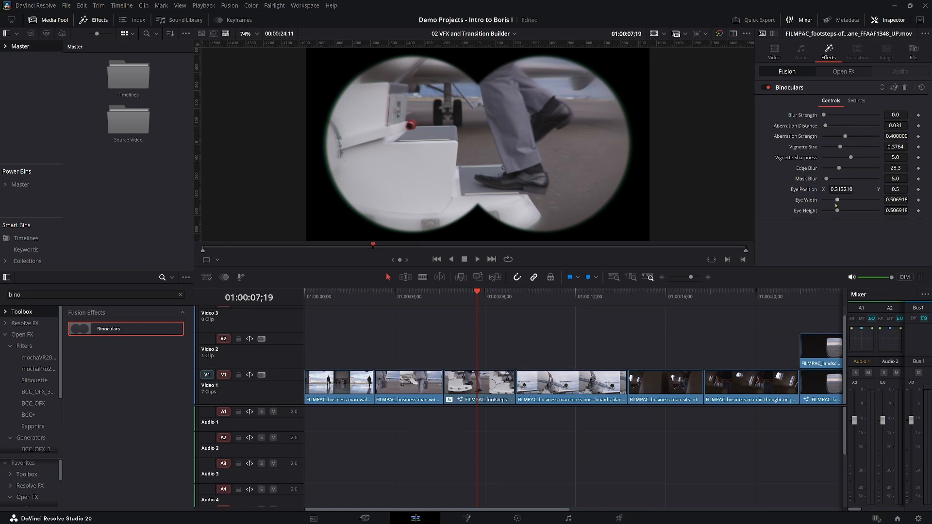
left_click_drag(836, 203, 837, 214)
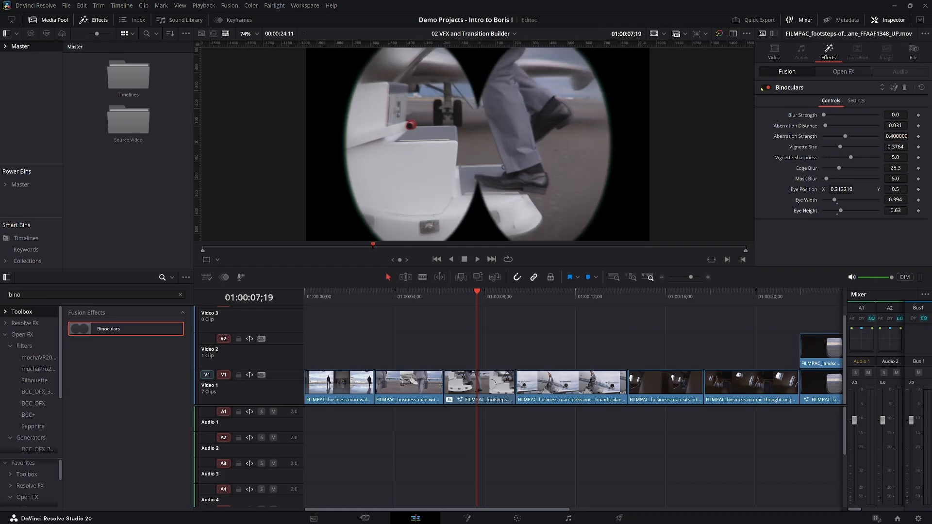
left_click(843, 72)
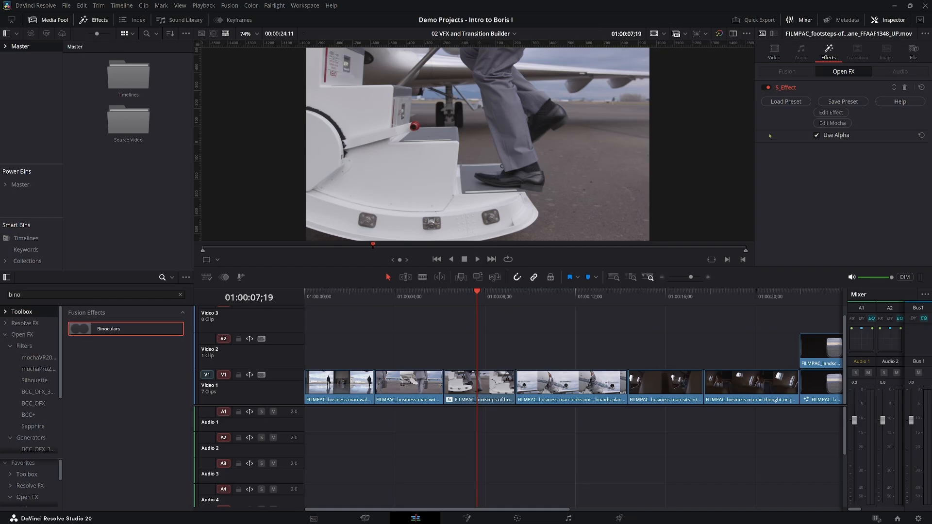
Find the Binoculars preset with the search "bino", and load it into the footsteps clip's S_Effect.
left_click(786, 102)
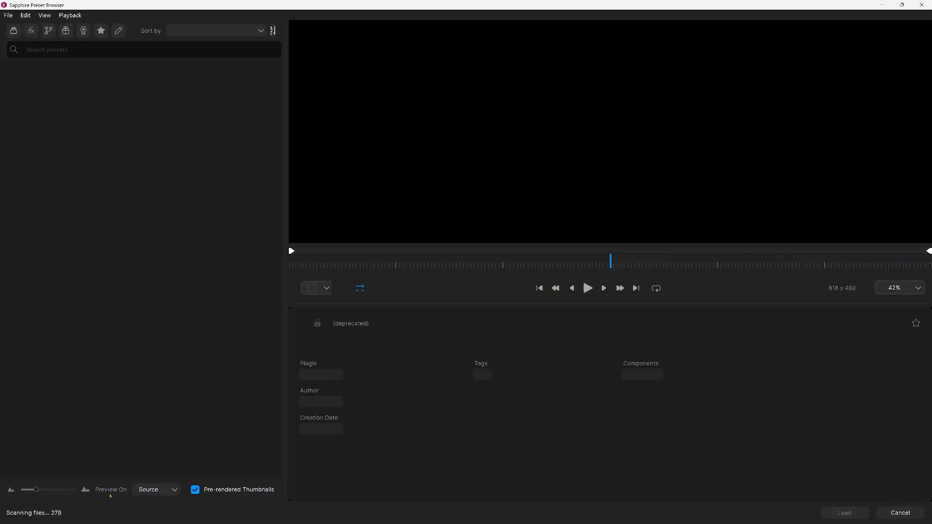
type("bino")
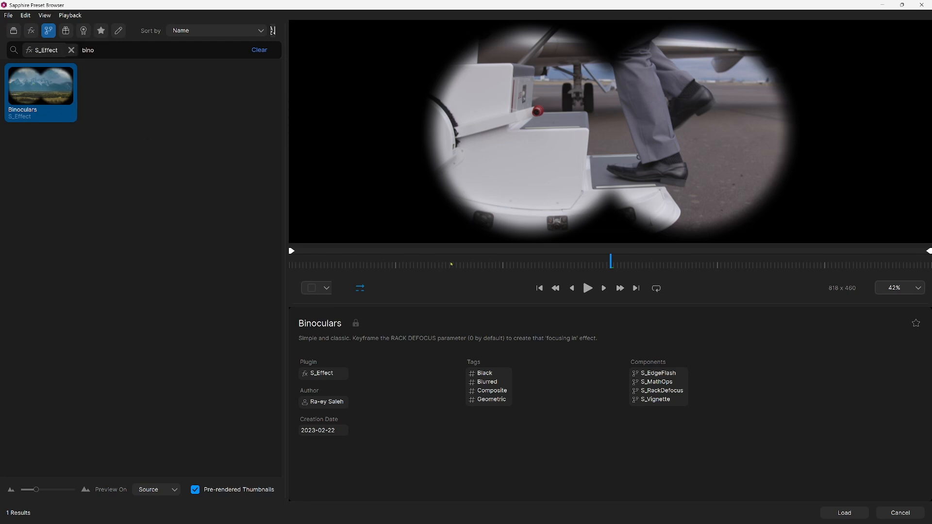
left_click(844, 513)
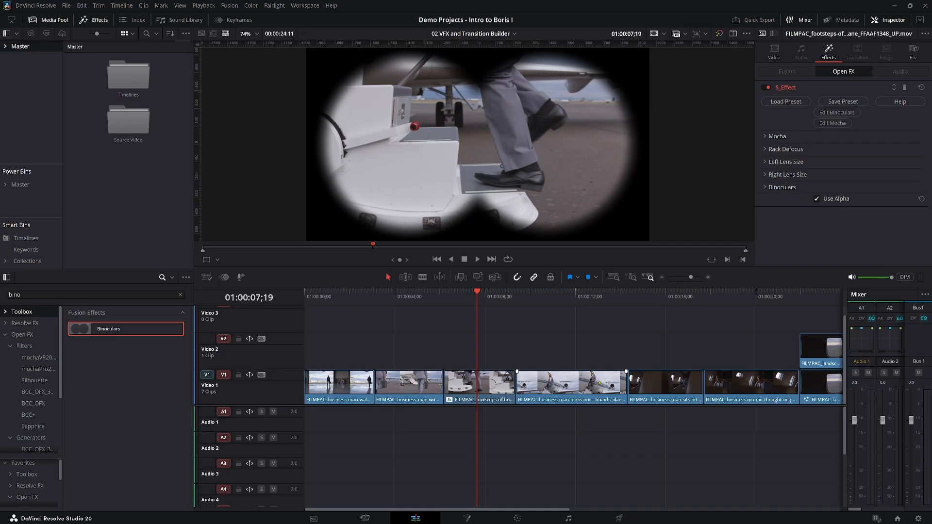
Try a Shrink-Grow value of -0.010 in S_Effect's Binoculars group, and reset it to the default.
left_click(767, 187)
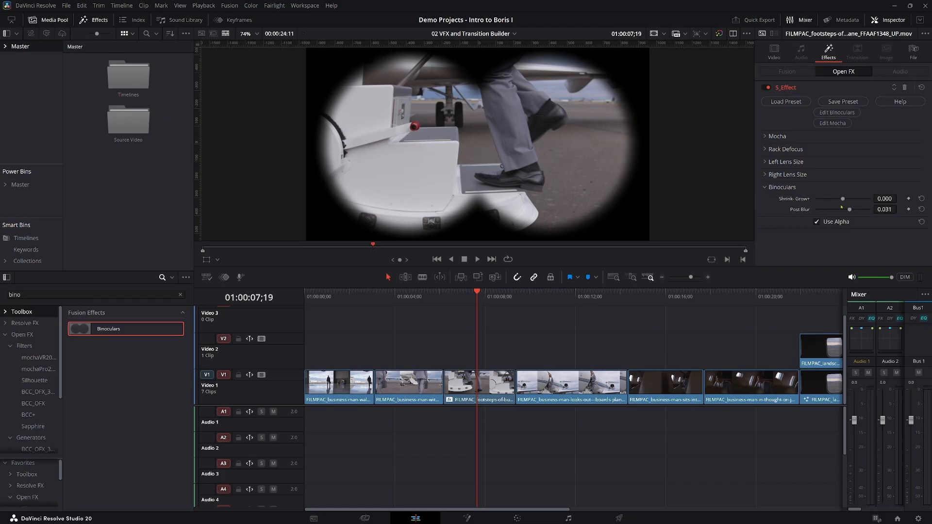
mouse_move(883, 200)
left_mouse_down()
mouse_move(840, 199)
mouse_move(915, 199)
mouse_move(888, 200)
left_mouse_up()
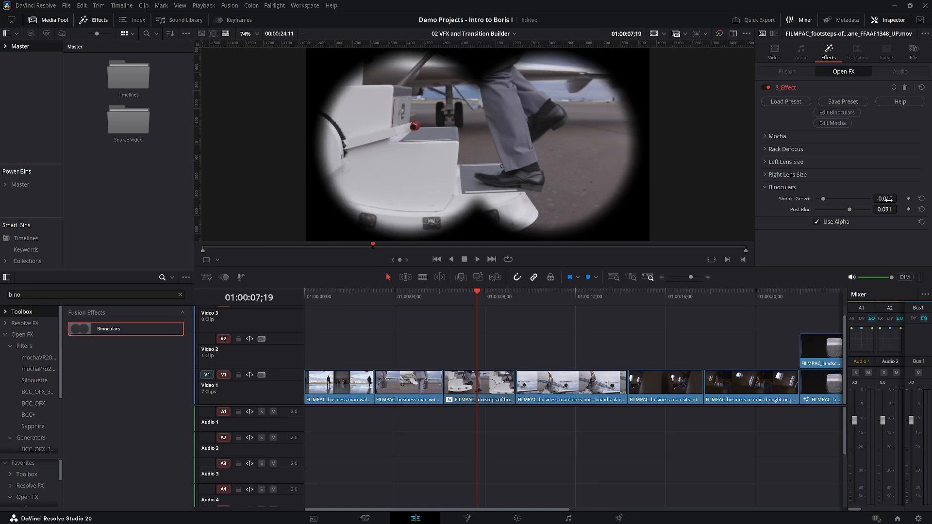
double_click(798, 200)
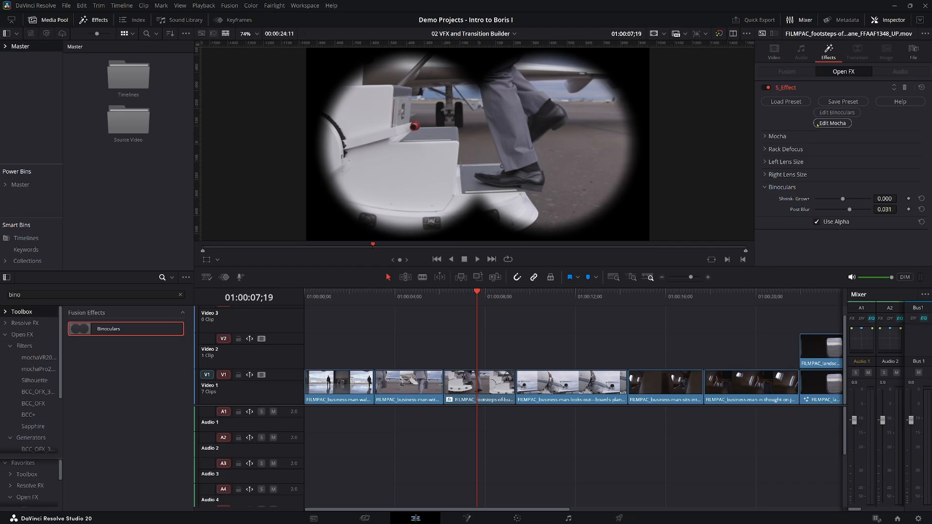
Open the Binoculars preset in Effect Builder, and move its Binoculars and Result nodes down to make room below Rack Defocus.
left_click(827, 114)
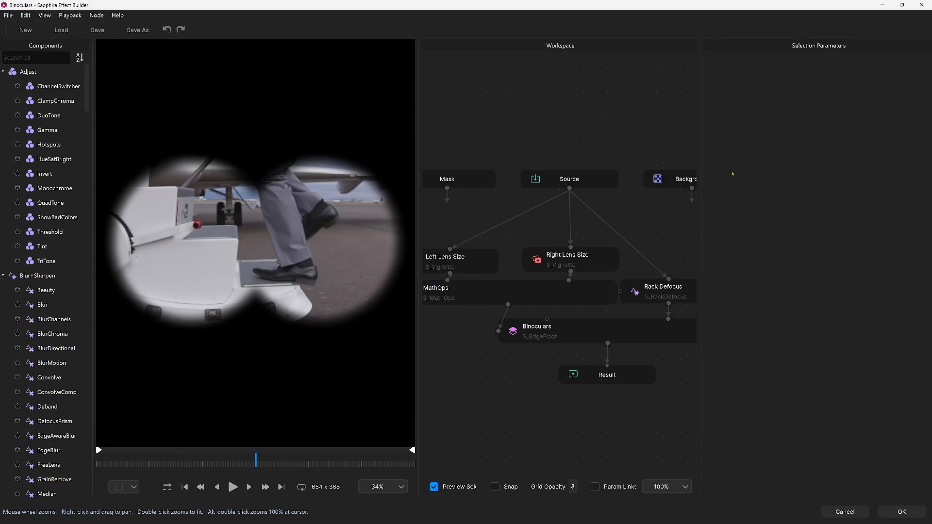
left_click_drag(497, 329, 685, 388)
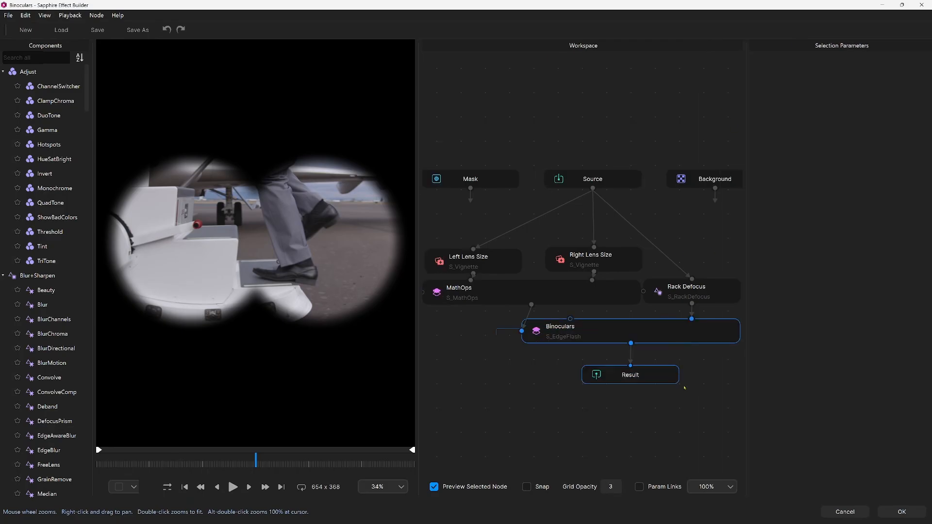
left_click_drag(652, 337, 657, 383)
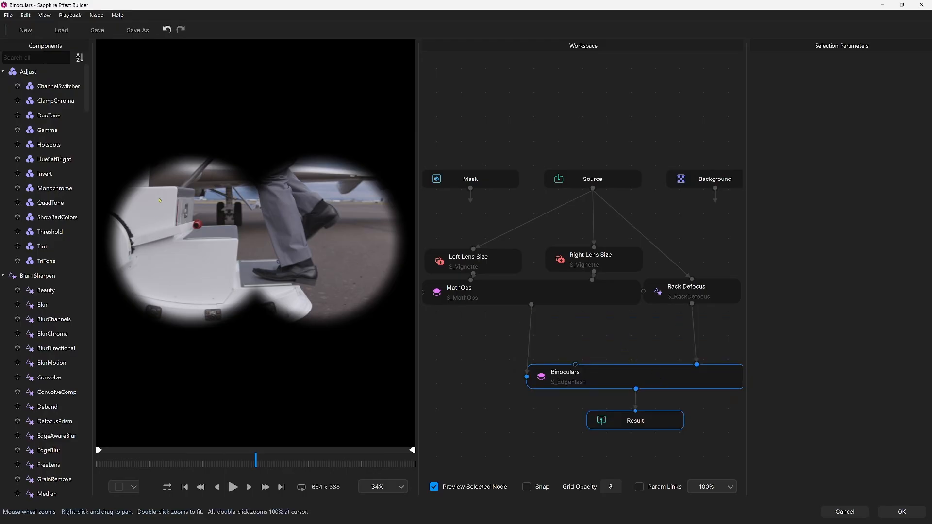
Search the components for "scanl", and insert a ScanLines node between the Rack Defocus and Binoculars nodes.
left_click(37, 59)
type("scanl")
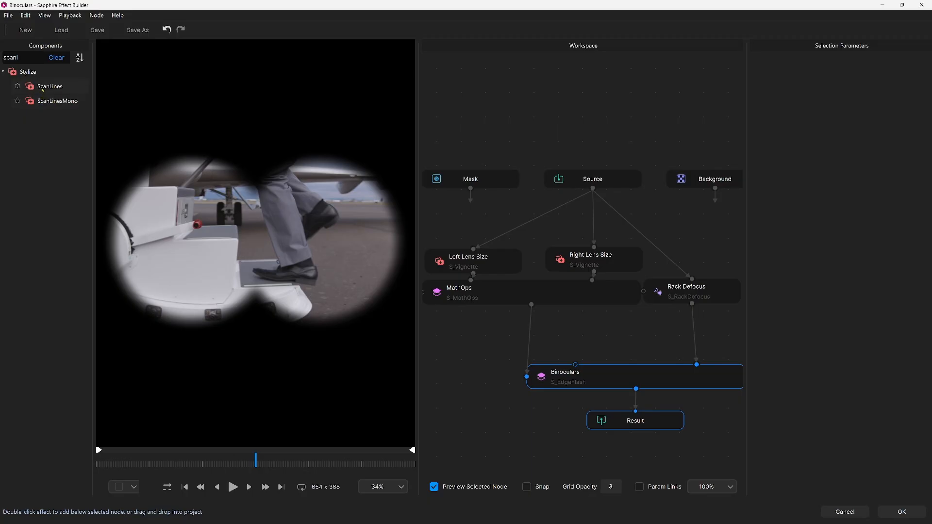
left_click_drag(42, 89, 698, 334)
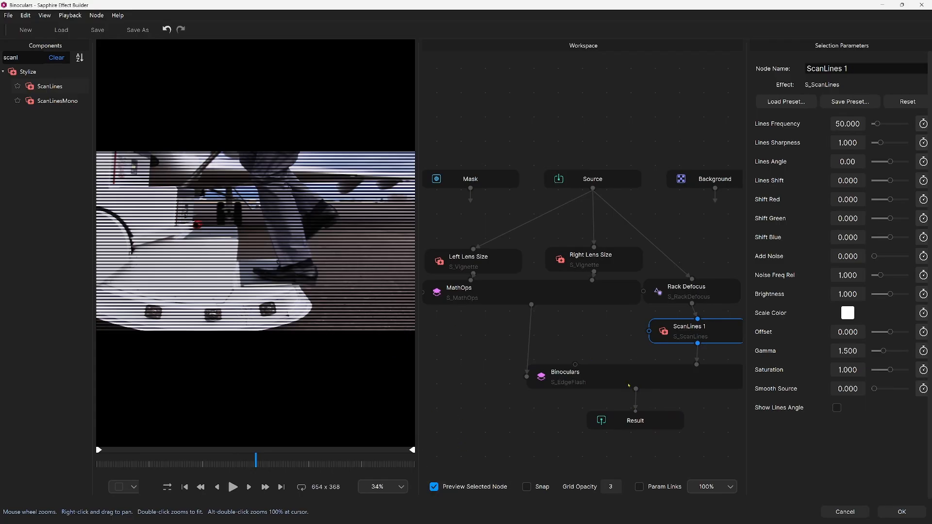
Preview the Result node, select ScanLines 1 for editing, and turn off Preview Selected Node.
left_click(637, 421)
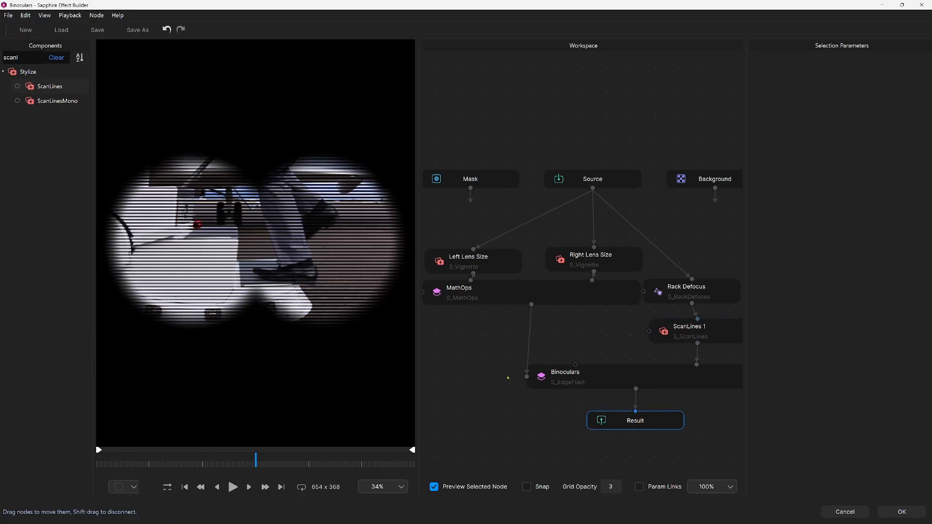
left_click(694, 335)
left_click(434, 488)
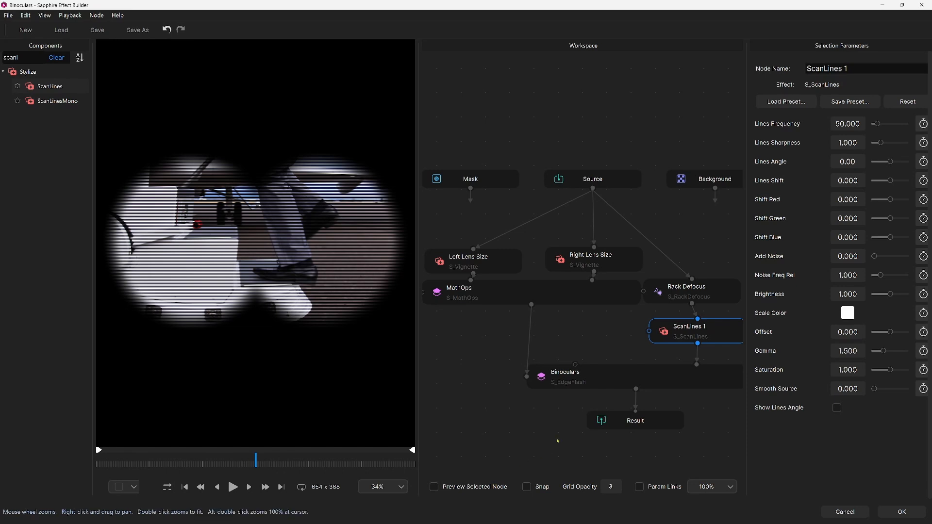
Set the ScanLines 1 node's Scale Color to light green, #B3FFB3.
left_click(848, 314)
left_click_drag(516, 279, 526, 273)
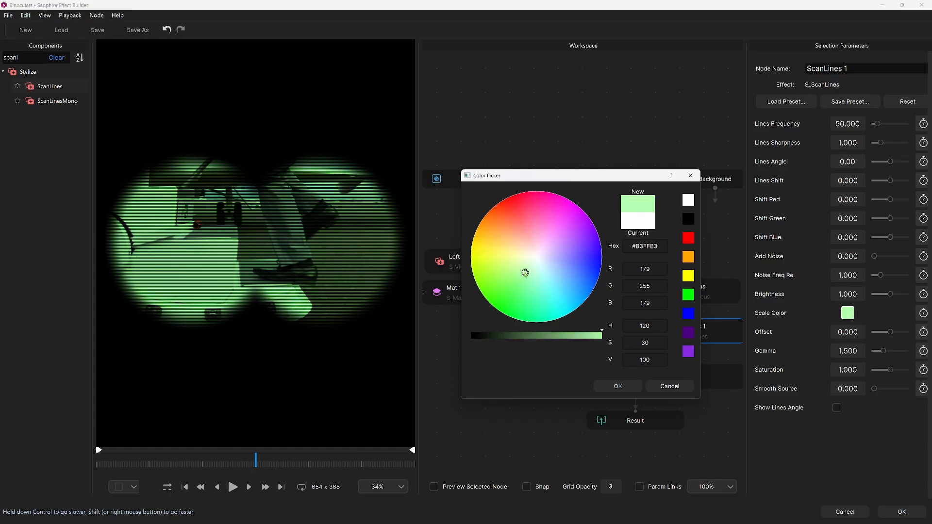
left_click(615, 387)
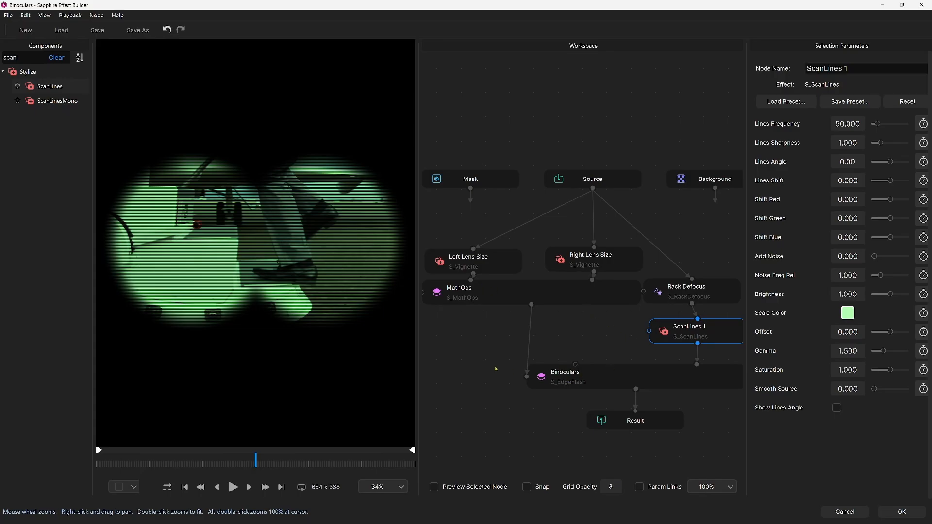
Move the Binoculars and Result nodes down, search the components for "glow", and insert UltraGlow between ScanLines 1 and Binoculars.
left_click_drag(495, 359, 647, 444)
double_click(27, 58)
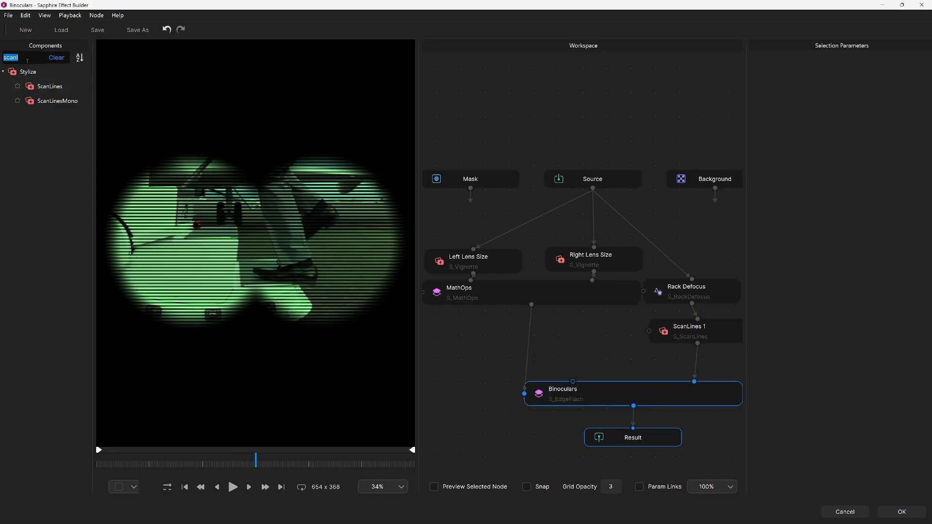
type("glow")
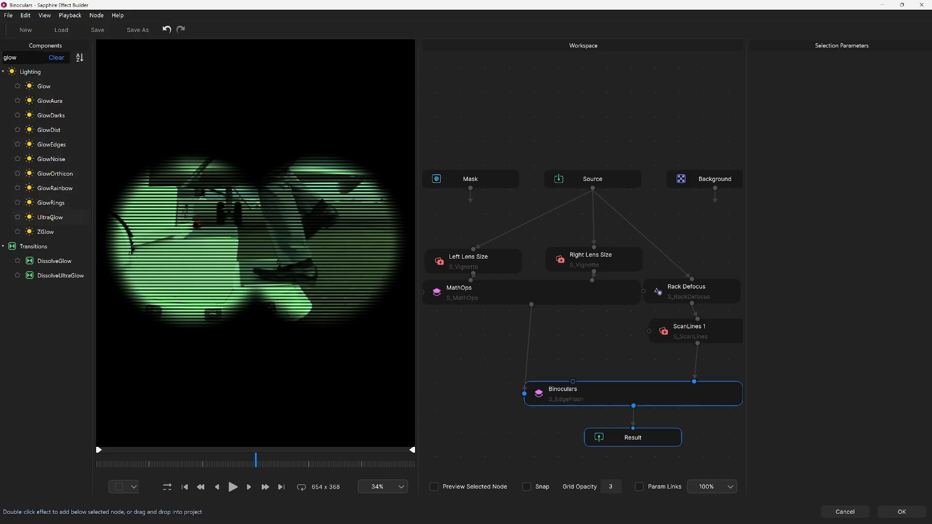
left_click_drag(52, 219, 693, 368)
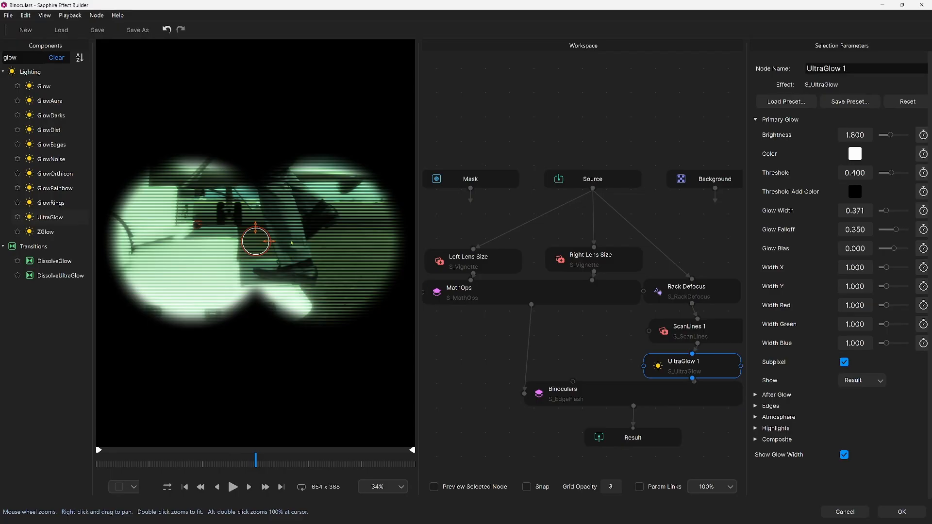
Preview UltraGlow presets such as Fast Atmosphere, Boiling Glow, Chrome Edge and Dirty Film Glow, and load the Scanner preset.
left_click(782, 104)
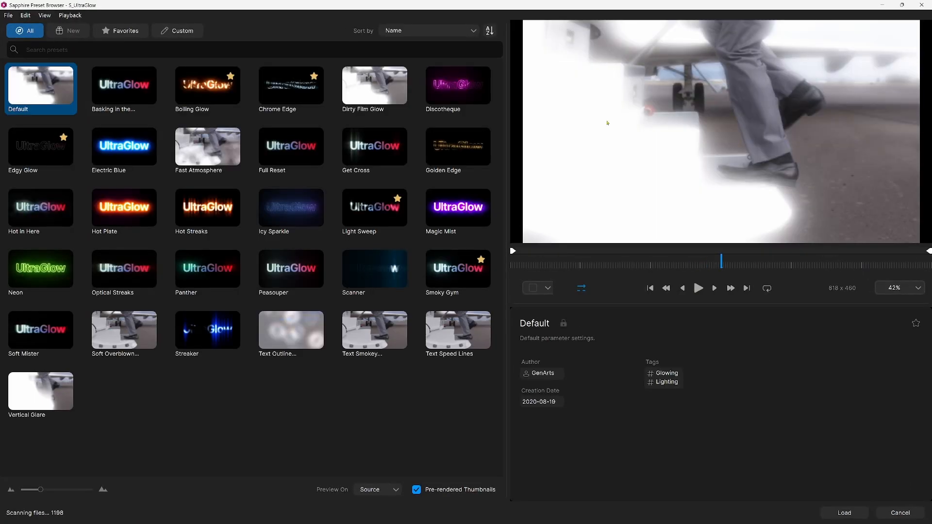
left_click(208, 157)
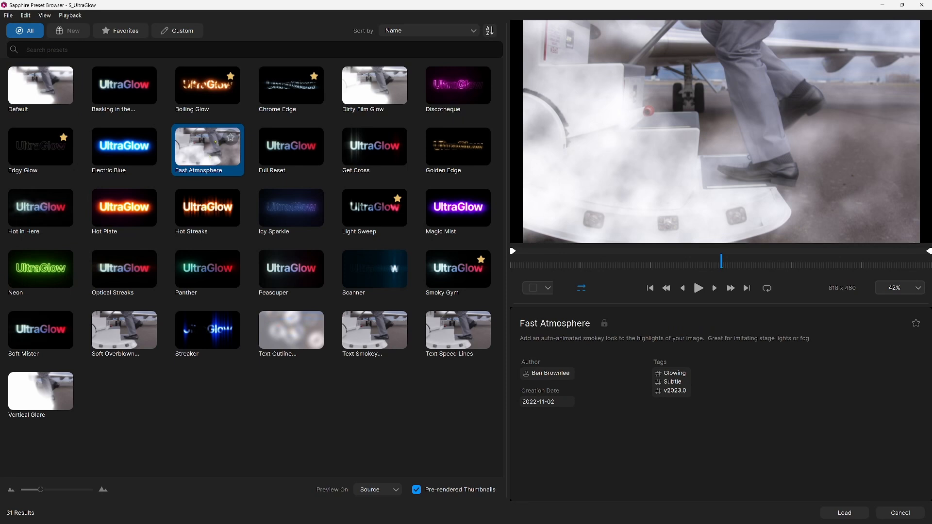
left_click(200, 92)
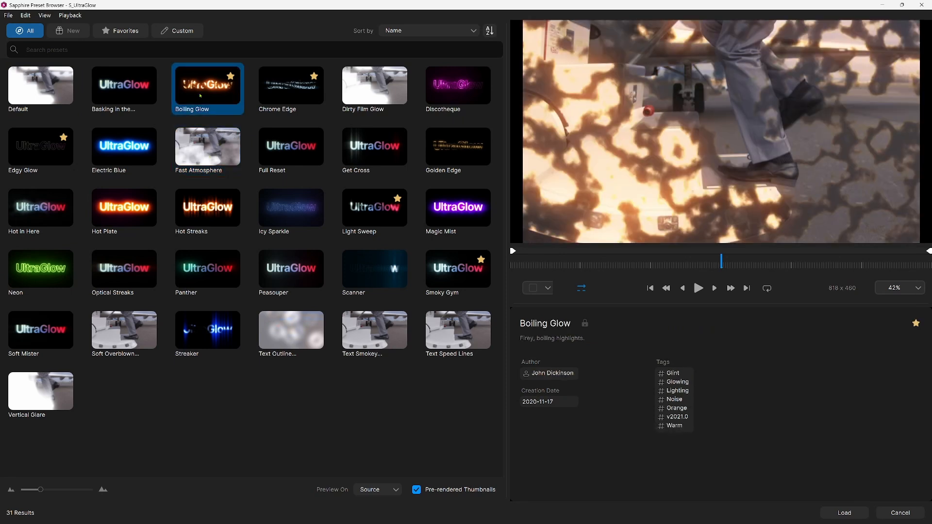
left_click(117, 95)
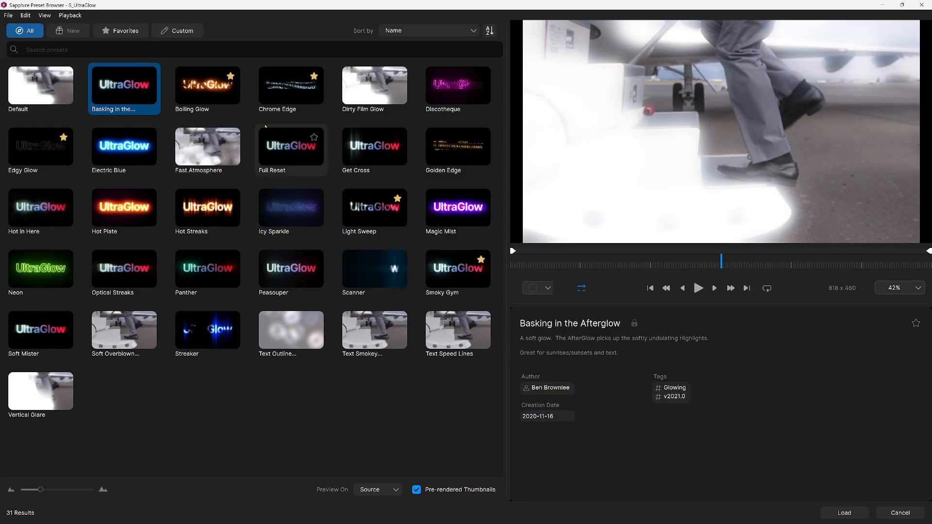
left_click(275, 92)
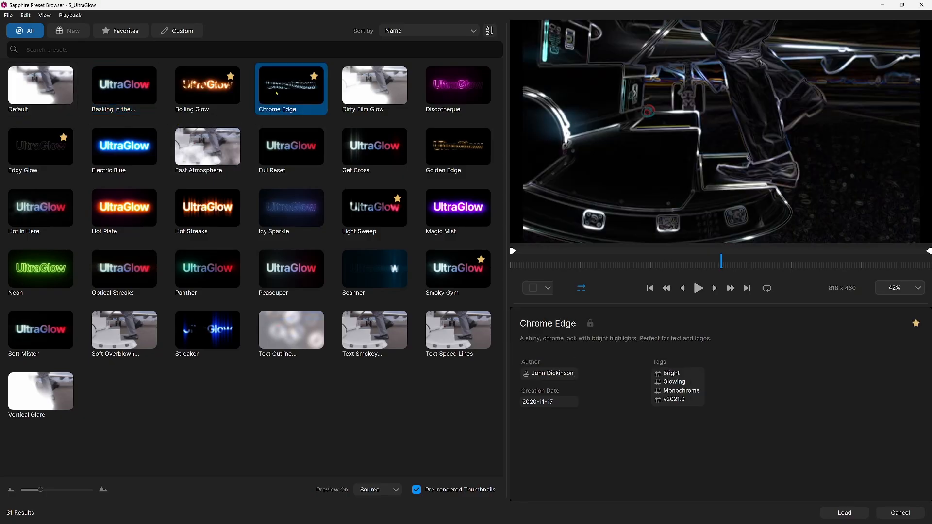
left_click(378, 89)
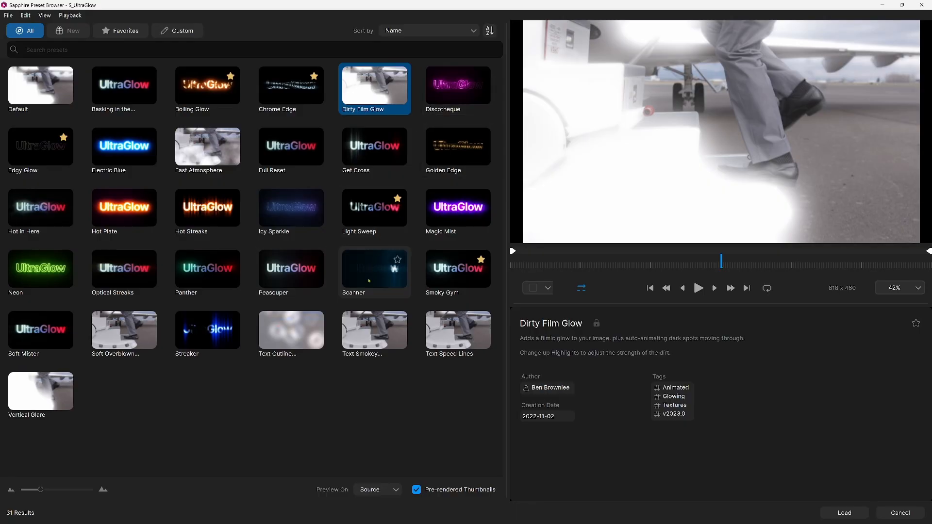
left_click(365, 273)
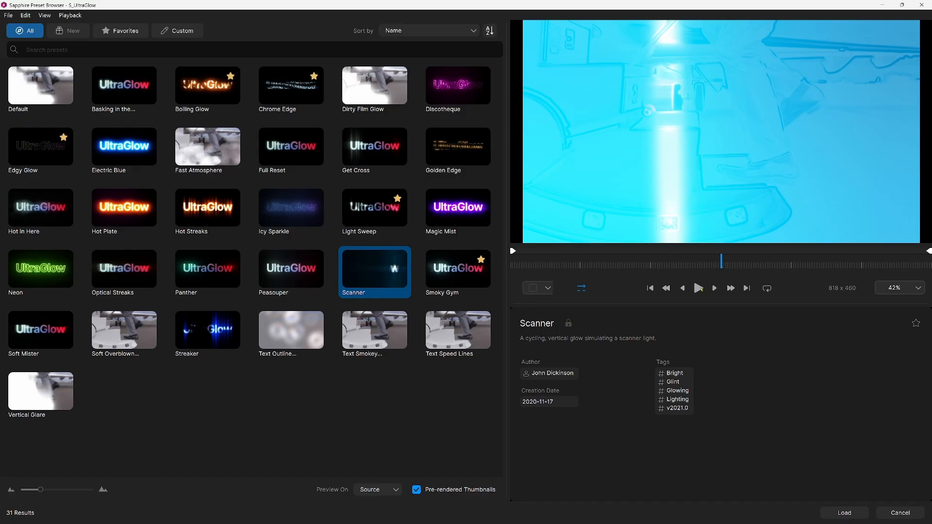
left_click(842, 514)
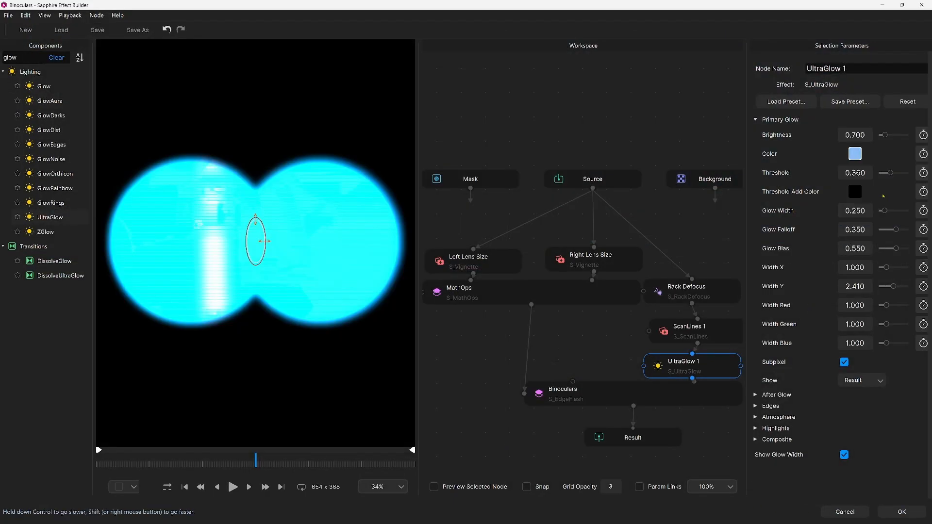
Change UltraGlow 1's primary glow Color to light green.
left_click(855, 153)
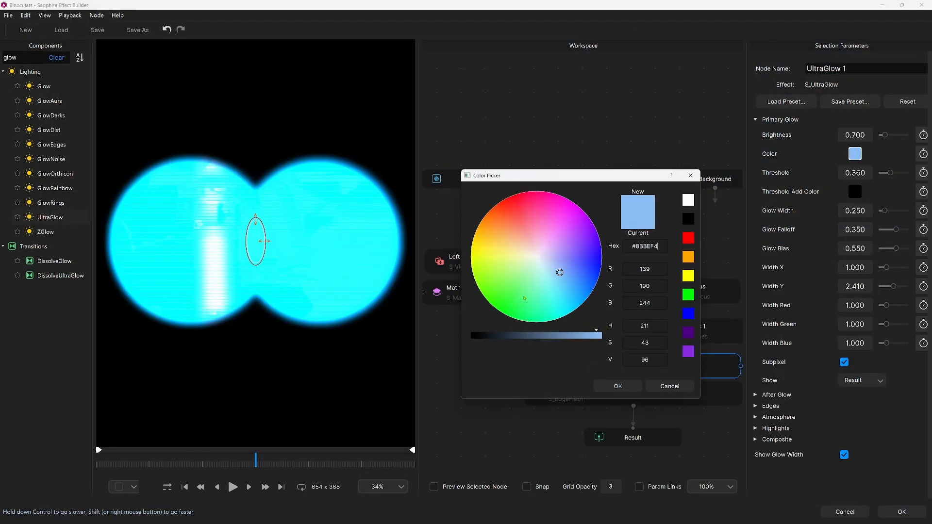
left_click(521, 277)
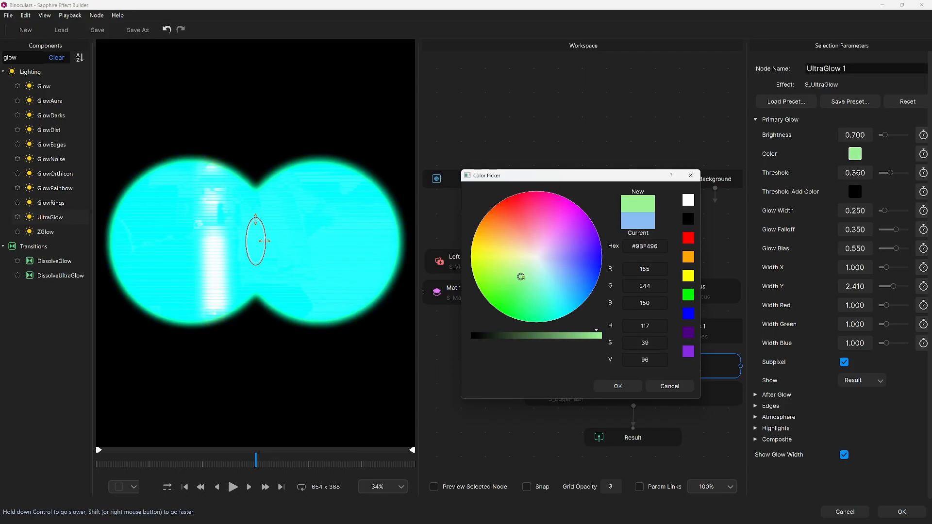
left_click(526, 281)
left_click(617, 387)
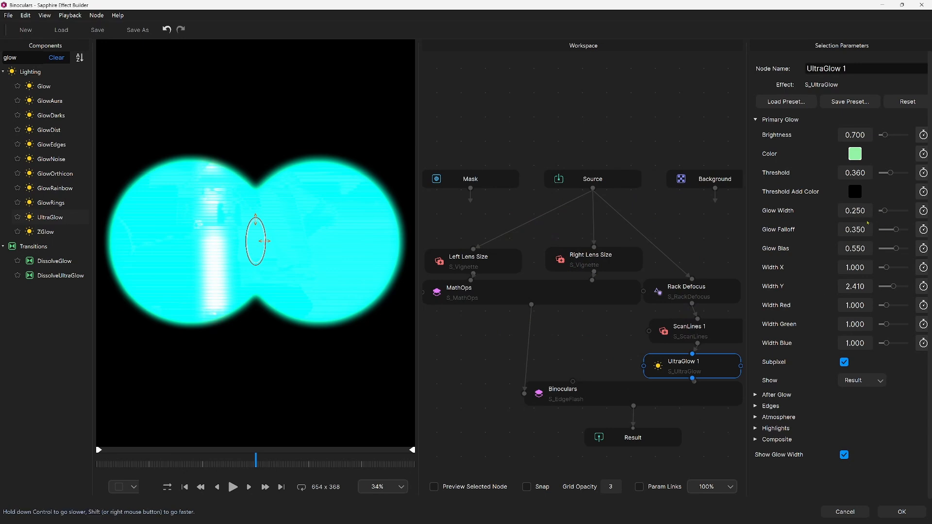
Set UltraGlow 1's Glow Falloff to -0.011 and Glow Bias to -1.310 while playing back the result.
left_click_drag(863, 232, 829, 231)
left_click_drag(855, 248, 833, 257)
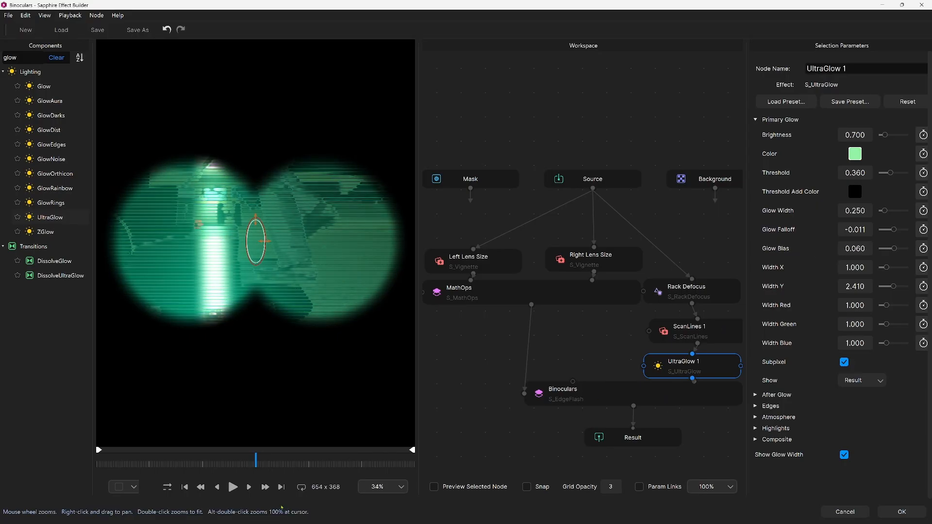
left_click(232, 489)
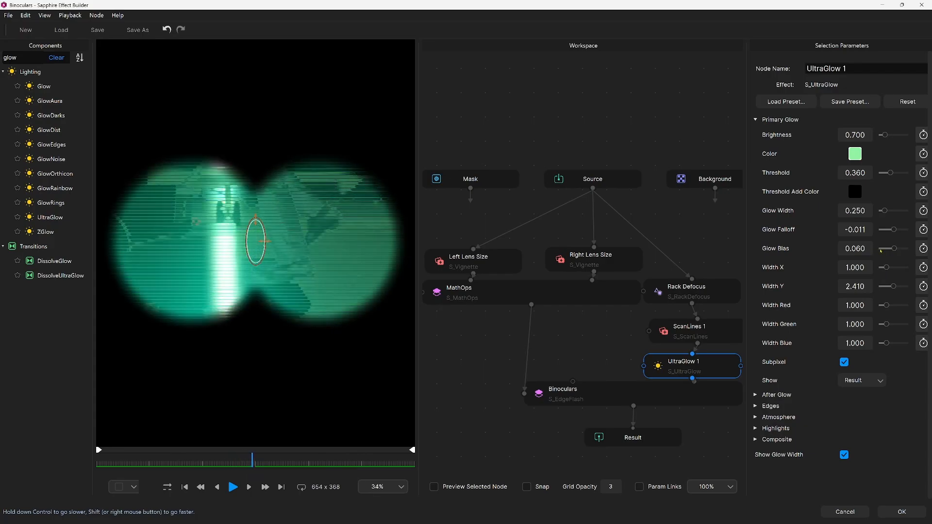
left_click_drag(857, 251, 793, 256)
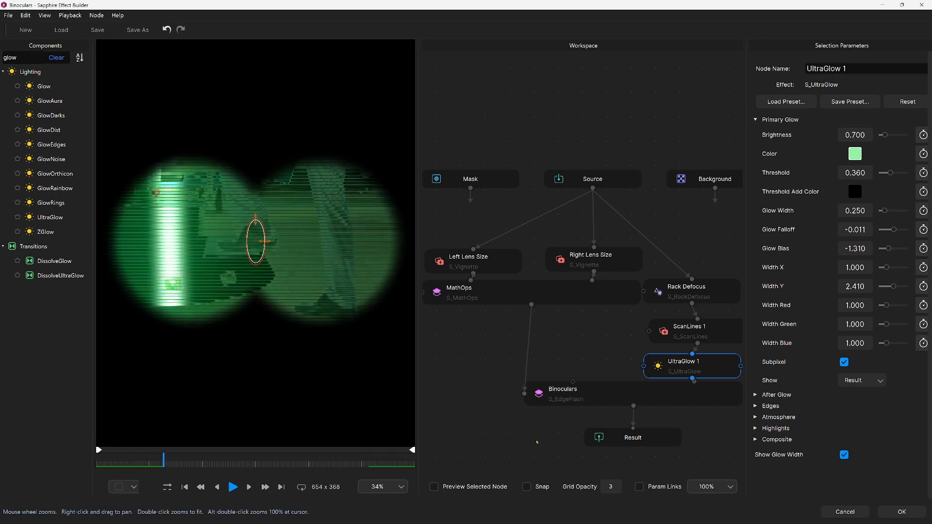
Apply the customised Binoculars effect to the clip, accept clearing all keyframes, and save the Resolve project.
left_click(895, 512)
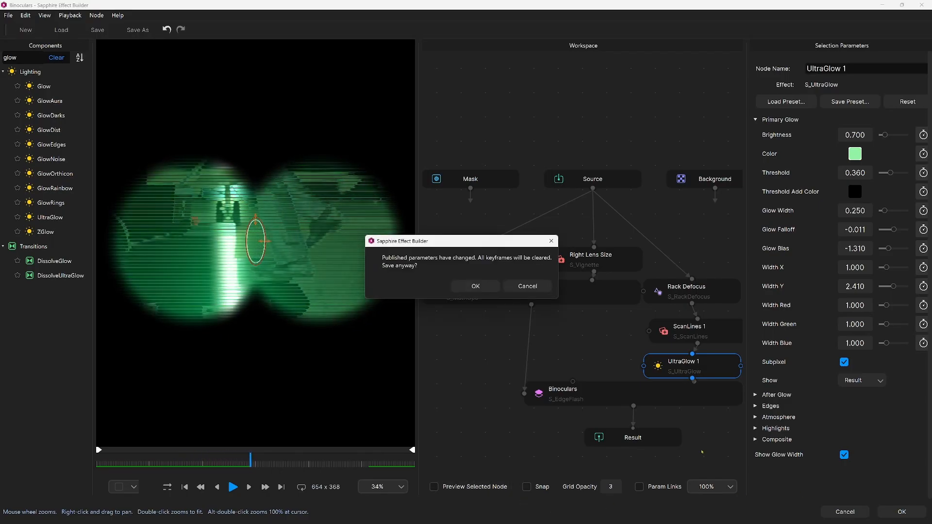
left_click(475, 286)
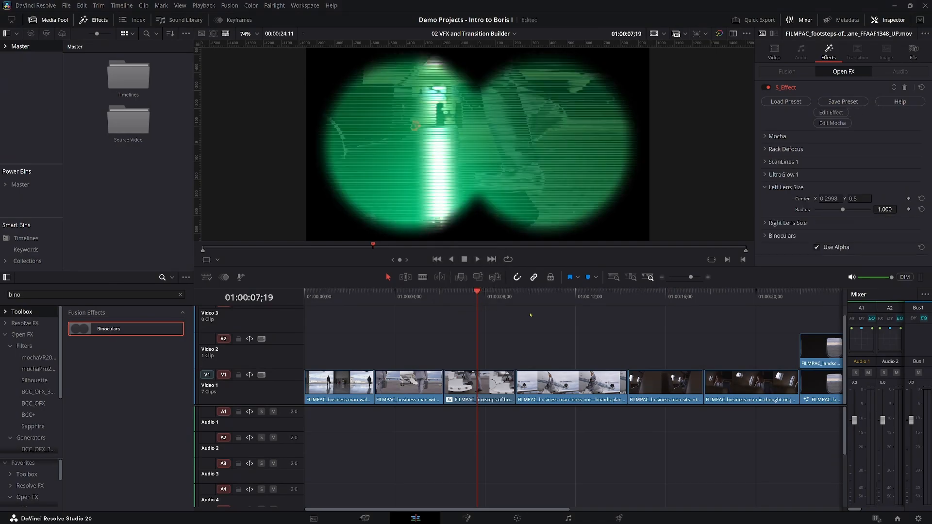
key("ctrl+s")
Try a Luma Wipe transition on the cut after the footsteps clip at 01:00:09;11, and play through it.
mouse_move(513, 299)
left_mouse_down()
mouse_move(505, 300)
mouse_move(530, 301)
mouse_move(499, 302)
mouse_move(522, 305)
mouse_move(512, 306)
left_mouse_up()
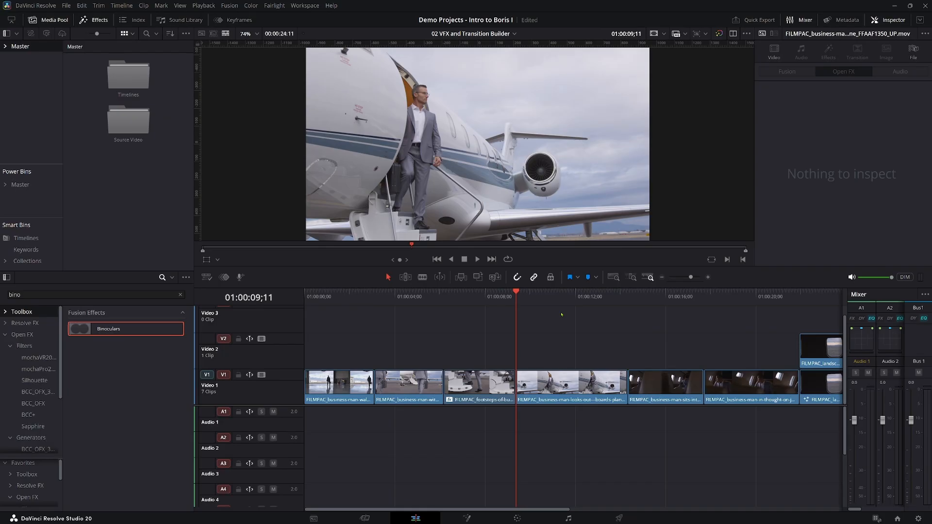
left_click(28, 323)
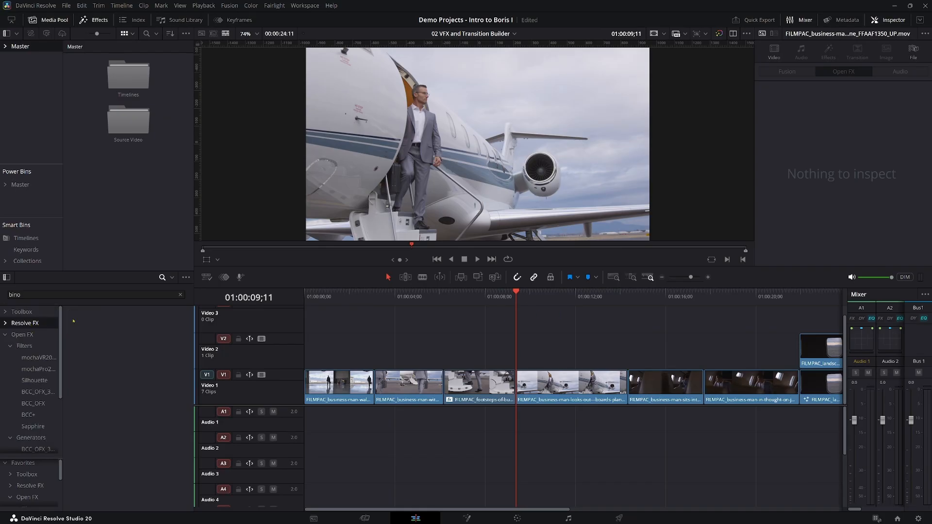
left_click(40, 293)
type("luma wipe")
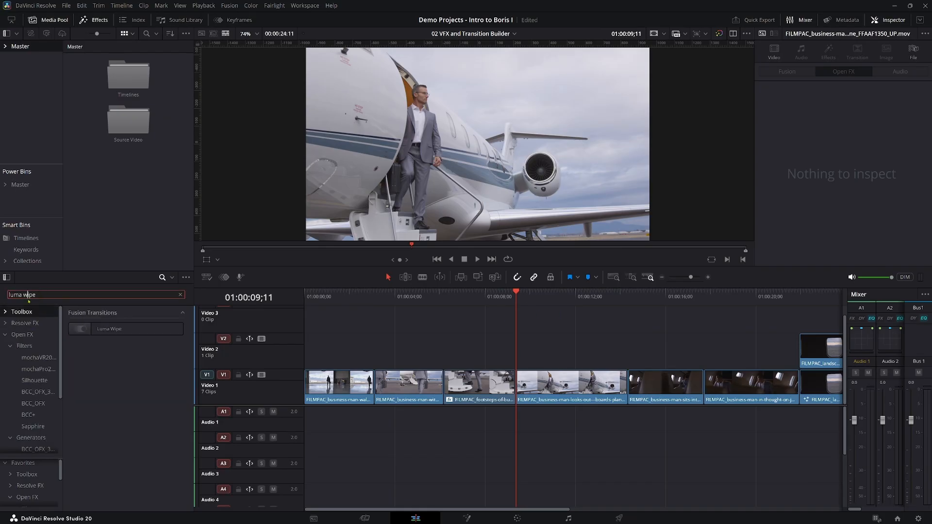
left_click_drag(259, 362, 512, 394)
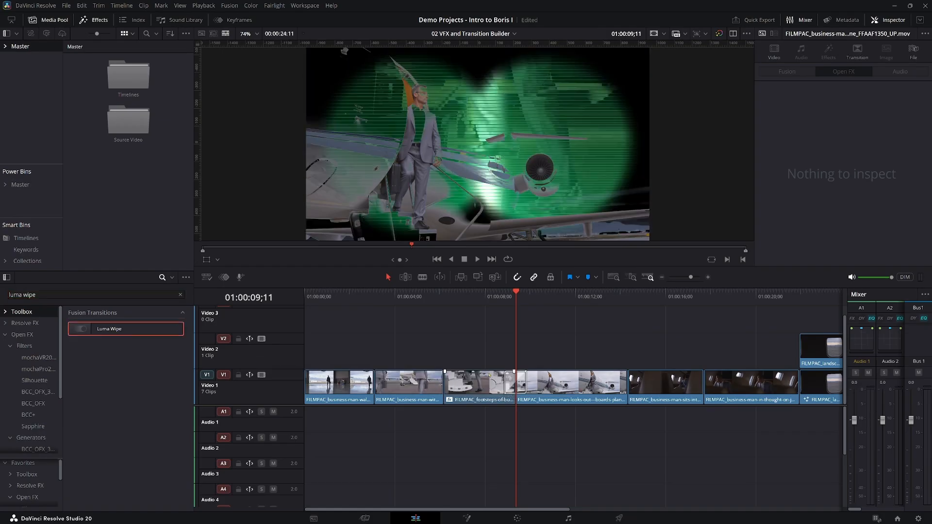
left_click(477, 297)
key("space")
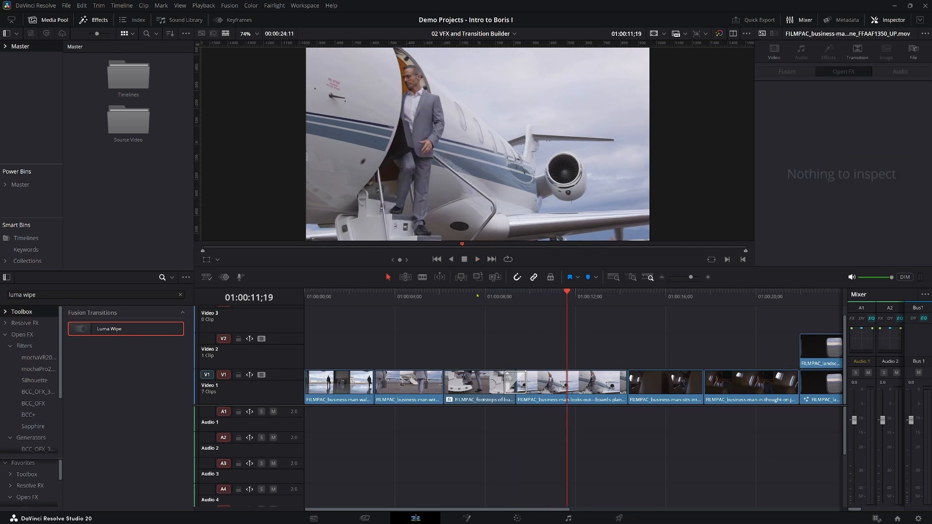
Disable S_Effect on the footsteps clip, and play through the cut to the following clip.
left_click(486, 384)
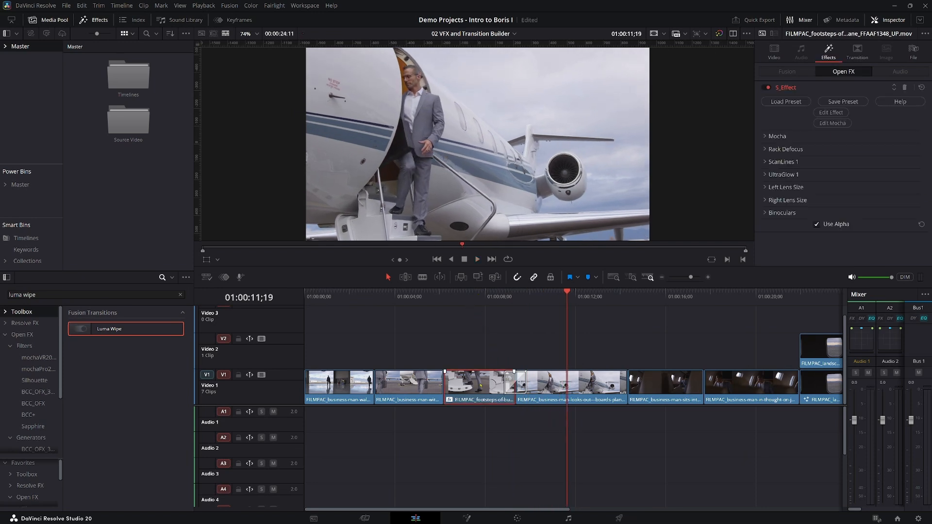
left_click(766, 88)
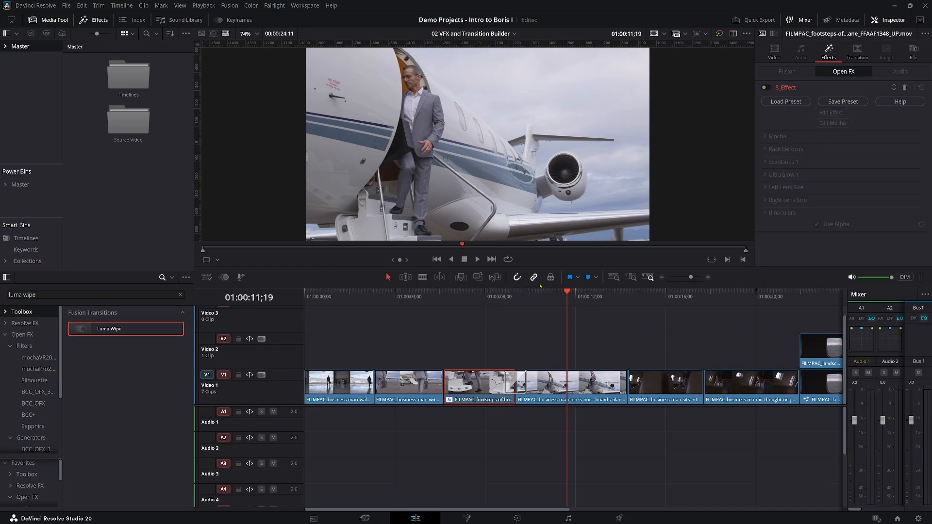
left_click(488, 297)
key("space")
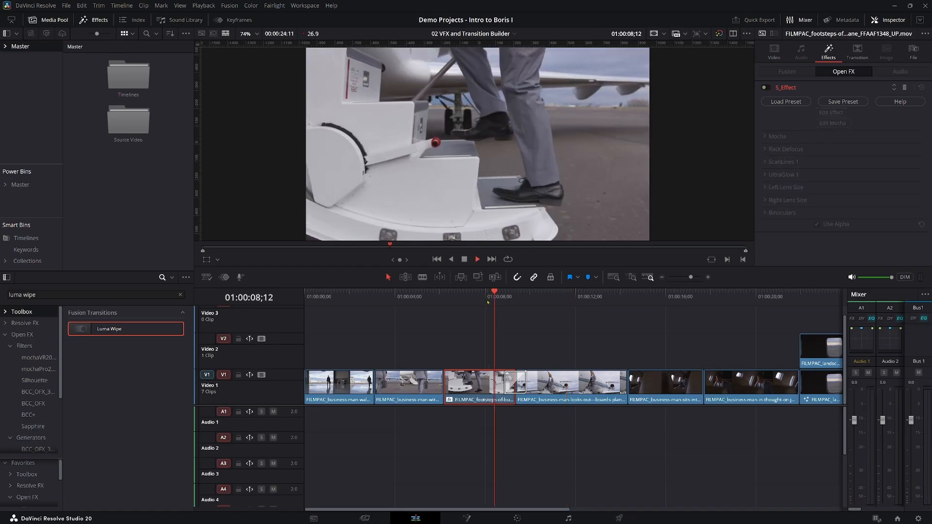
key("space")
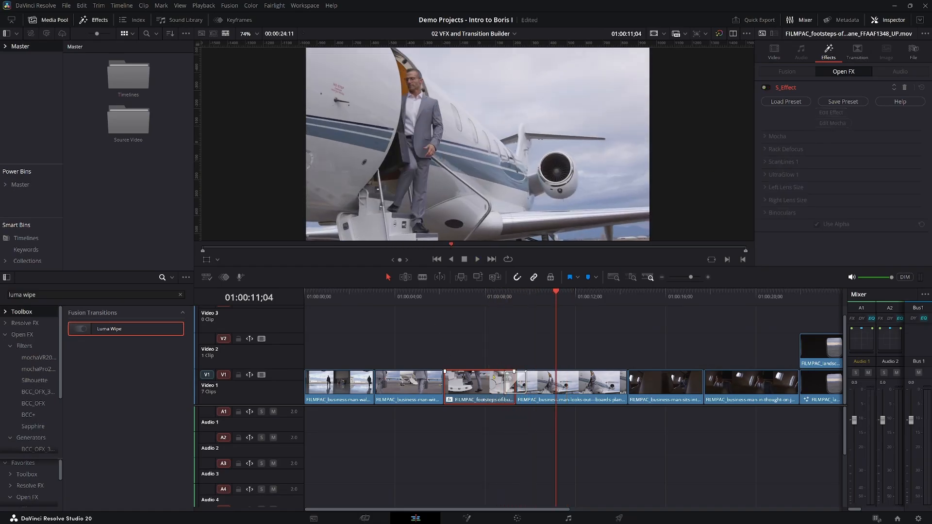
Delete the Luma Wipe, add the favourite S_Transition on the cut after the footsteps clip, and park the playhead at 01:00:09;11.
left_click(519, 386)
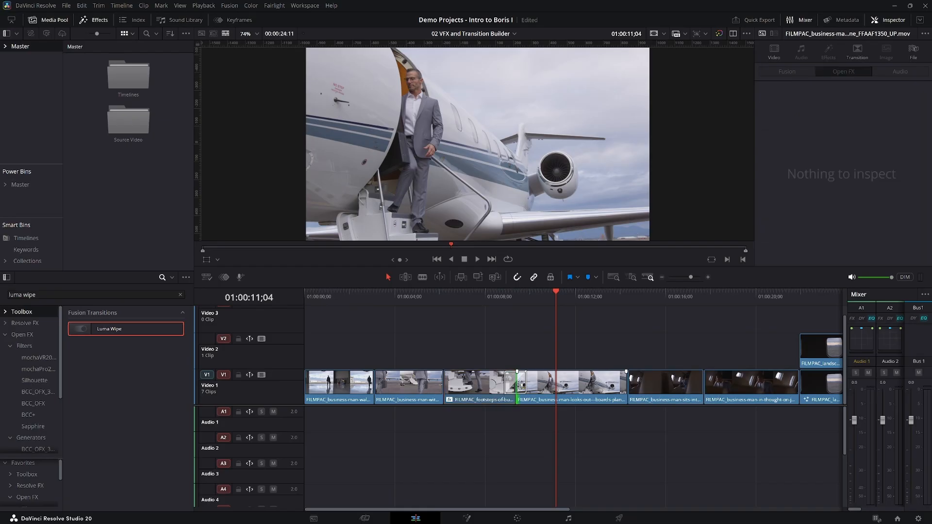
key("Delete")
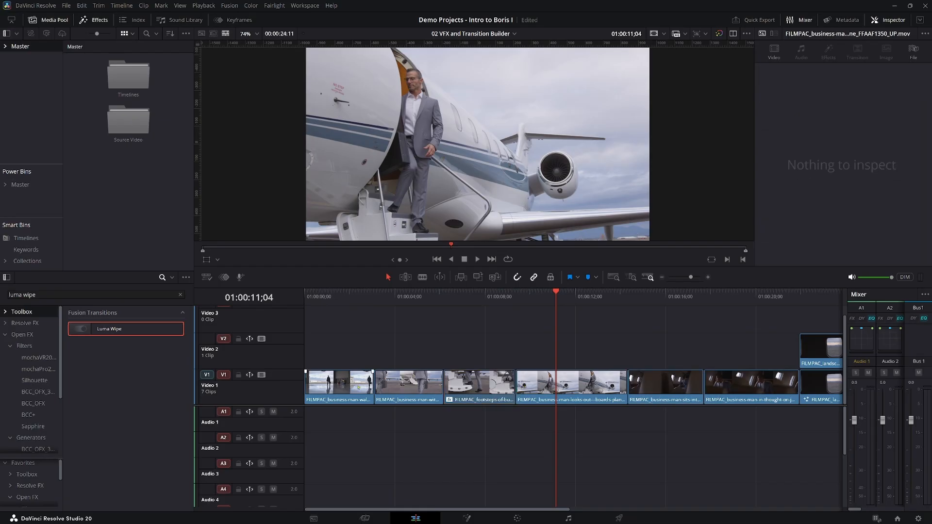
left_click(180, 295)
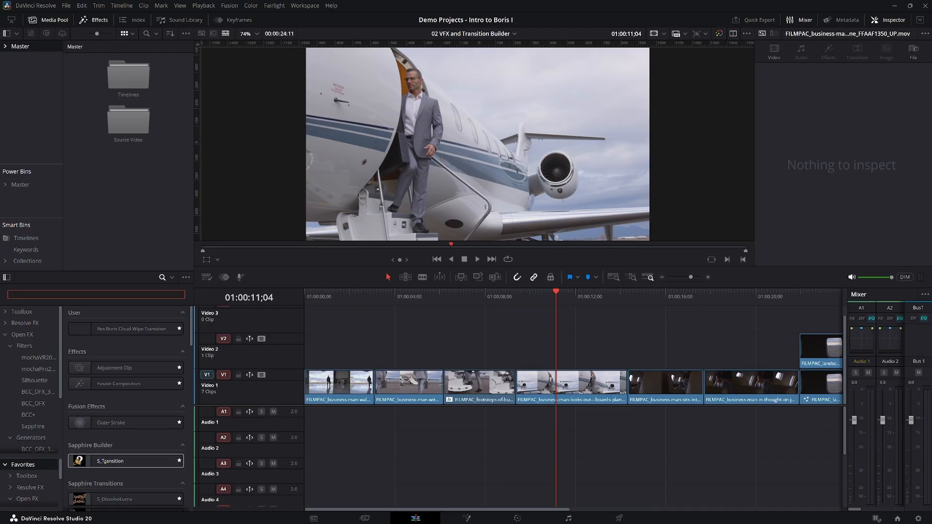
left_click_drag(105, 462, 515, 384)
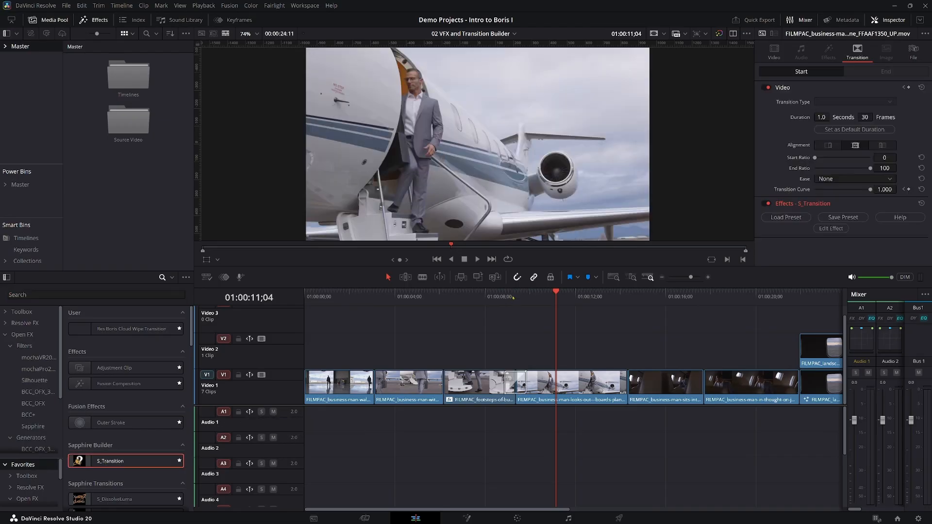
left_click(513, 298)
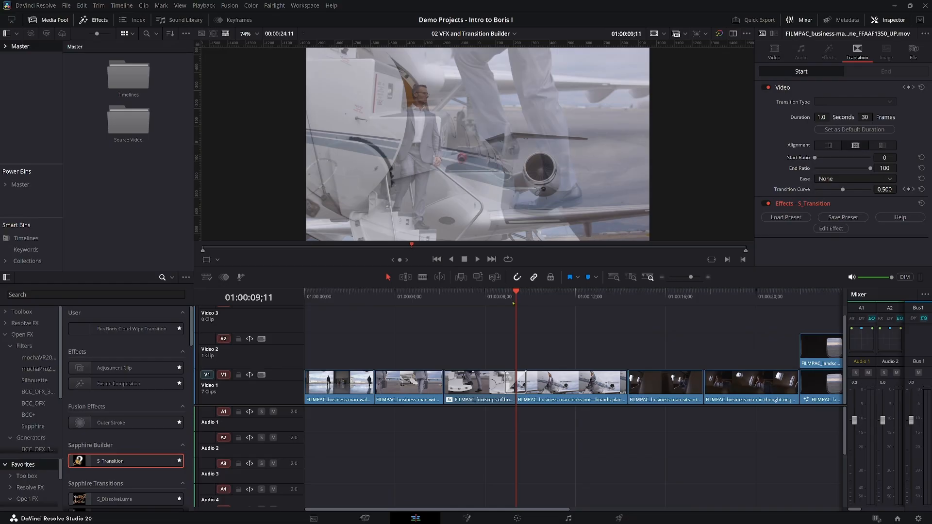
Play through the default S_Transition on the cut after the footsteps clip, starting from 01:00:08;07.
left_click(491, 299)
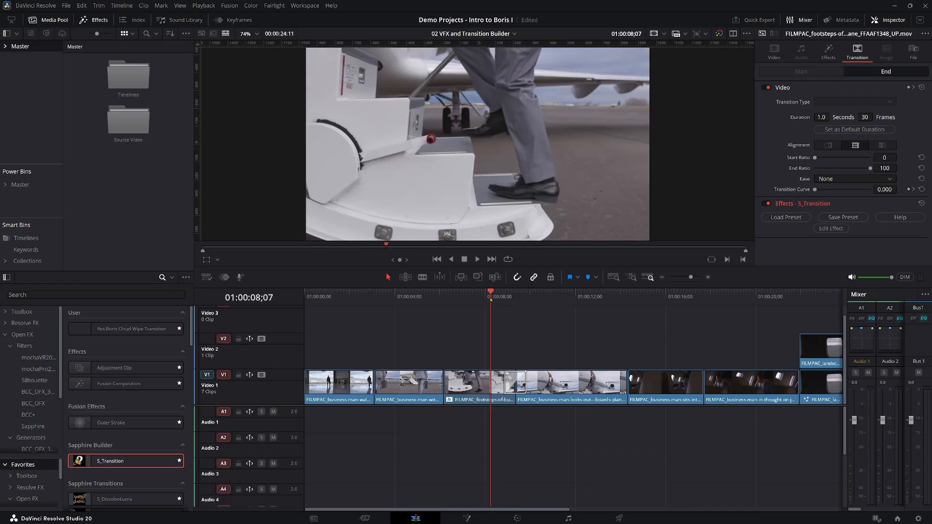
key("space")
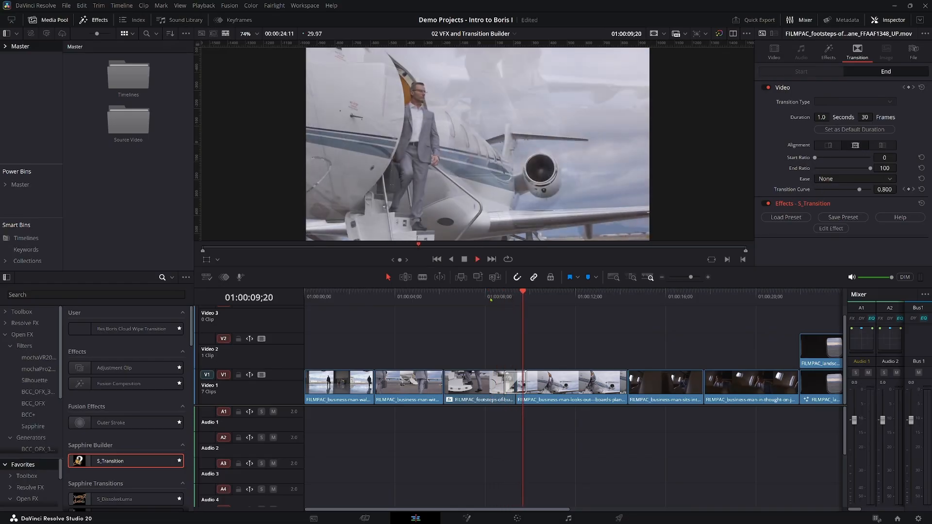
key("space")
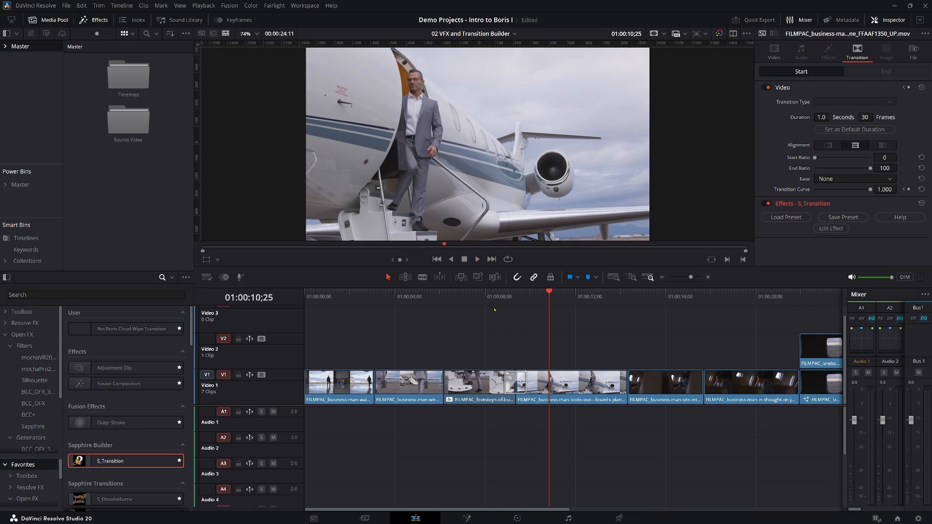
Park the playhead at 01:00:09;11 and lengthen the S_Transition on that cut to 36 frames.
left_click(517, 296)
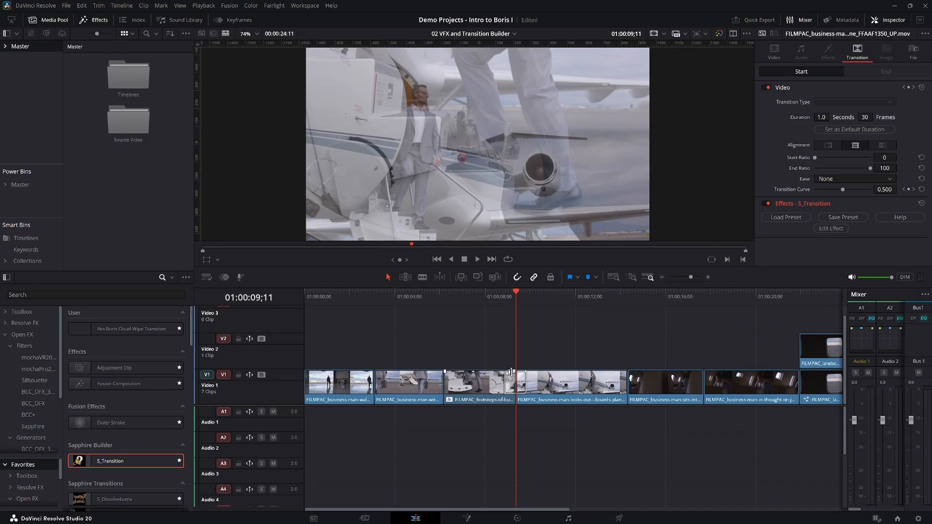
left_click(510, 387)
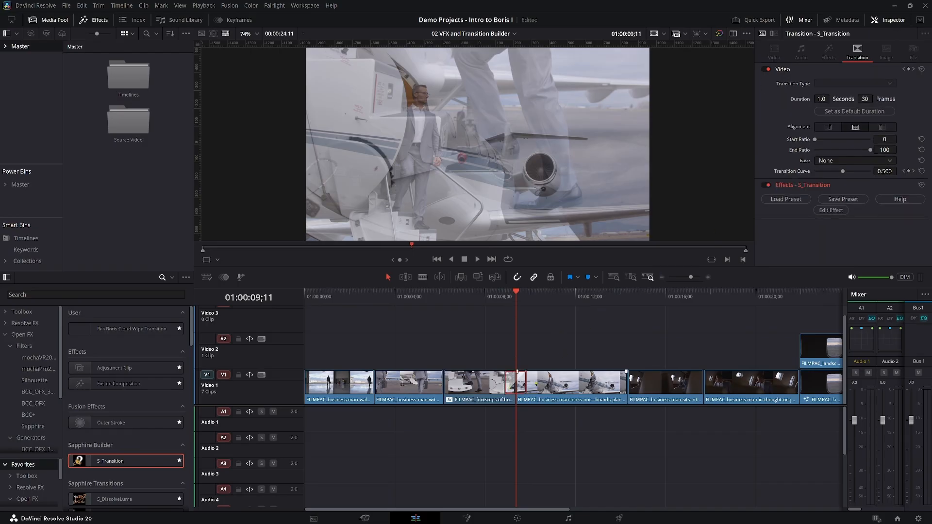
left_click_drag(528, 385, 529, 382)
Preview the Anime Speed Lines and Blink presets for the S_Transition, and load the Cool Light Leak preset.
left_click(785, 200)
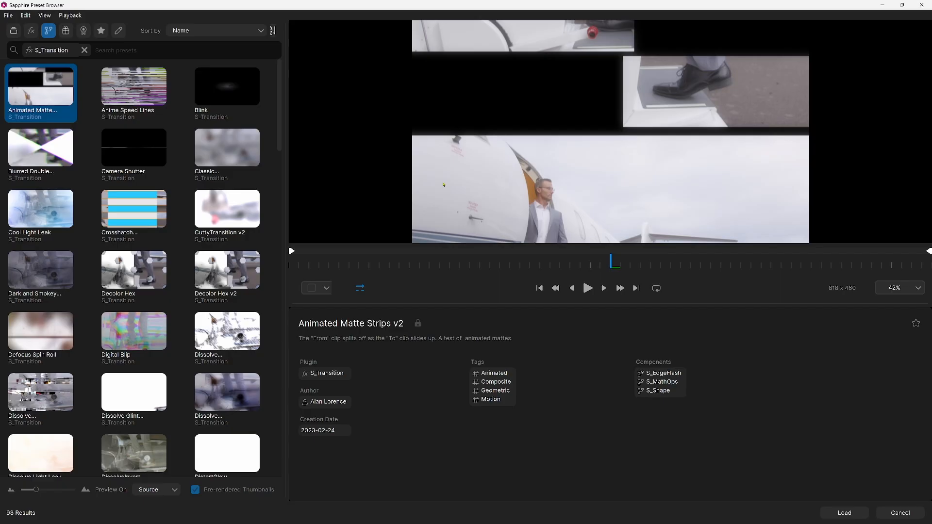
left_click(137, 94)
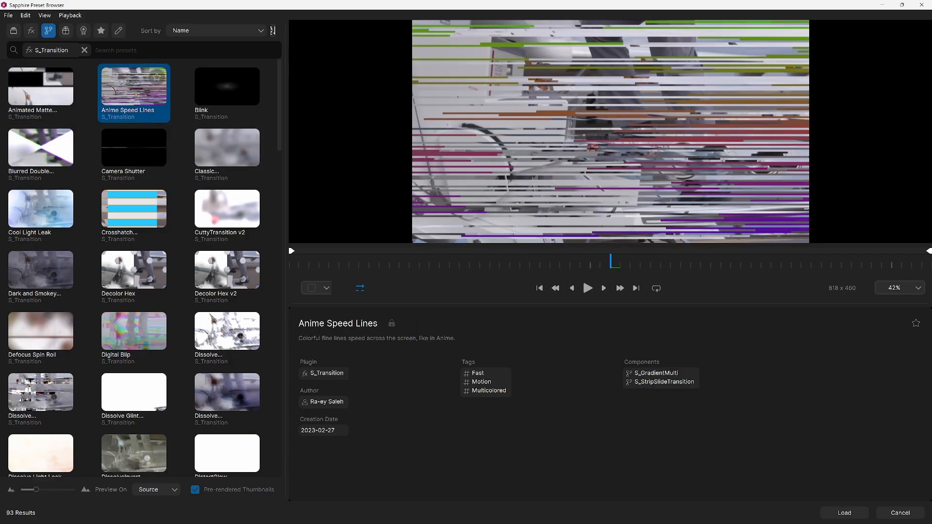
left_click(224, 89)
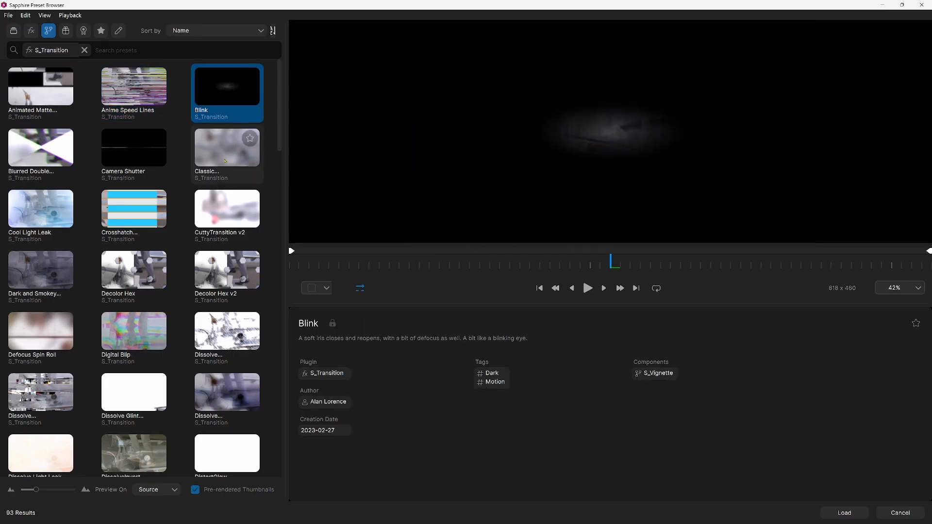
left_click(588, 290)
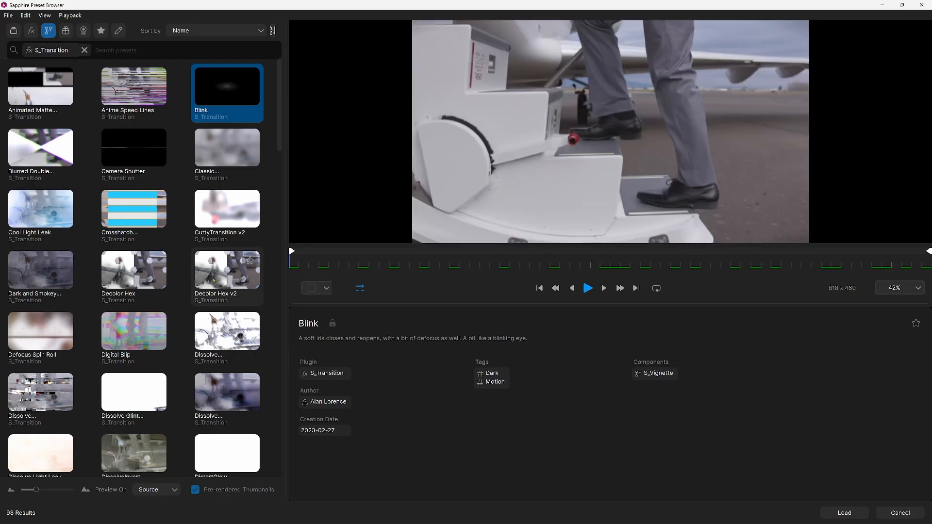
left_click(34, 206)
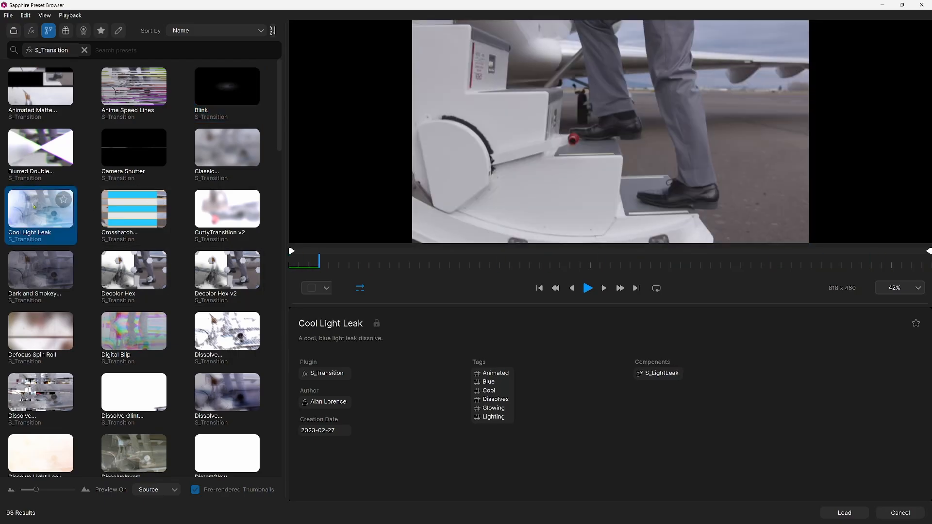
left_click(844, 514)
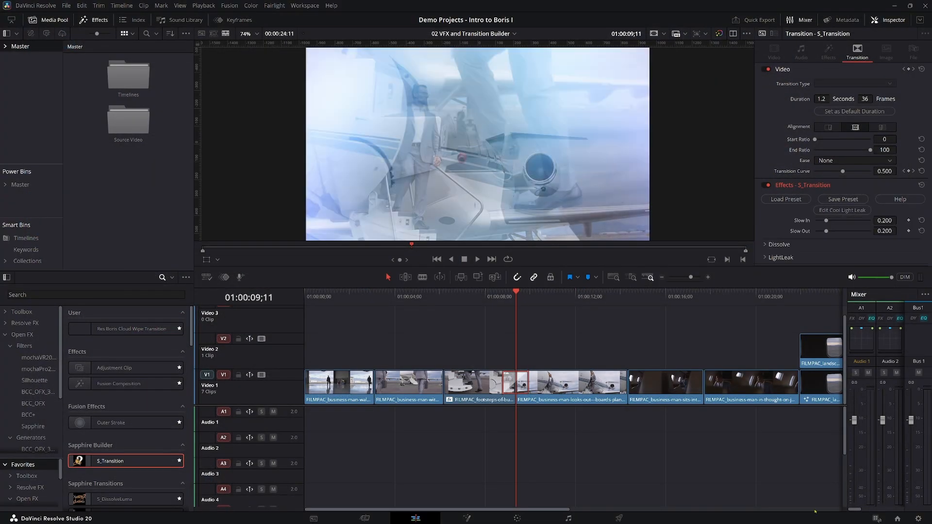
Play through the Cool Light Leak transition from just before the footsteps clip's cut.
left_click(491, 297)
key("space")
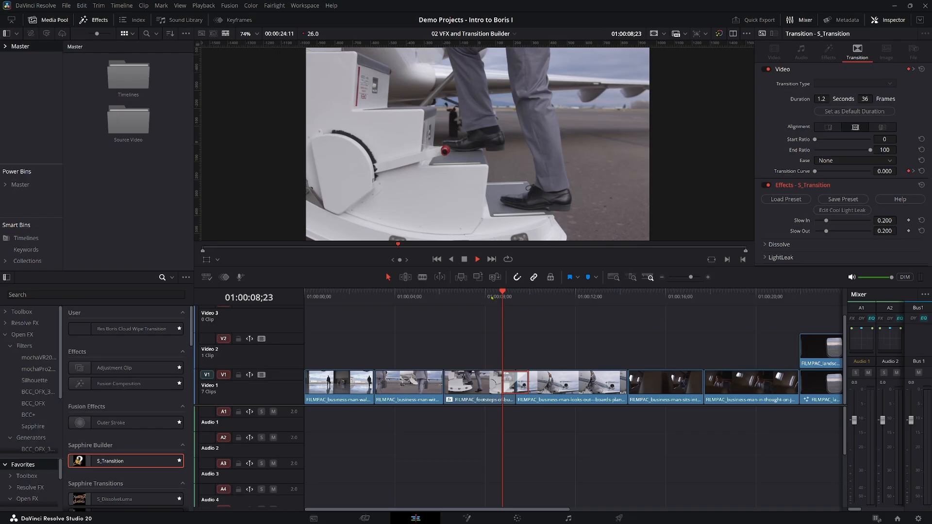
key("space")
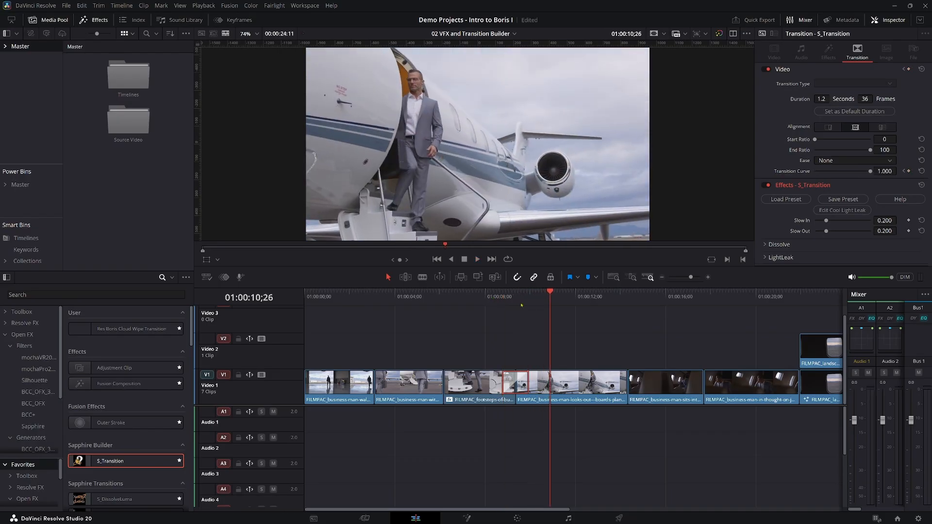
Edit Cool Light Leak at 01:00:09;11 in the Sapphire Effect Builder, moving the From and To nodes up and the Result node down.
left_click(517, 297)
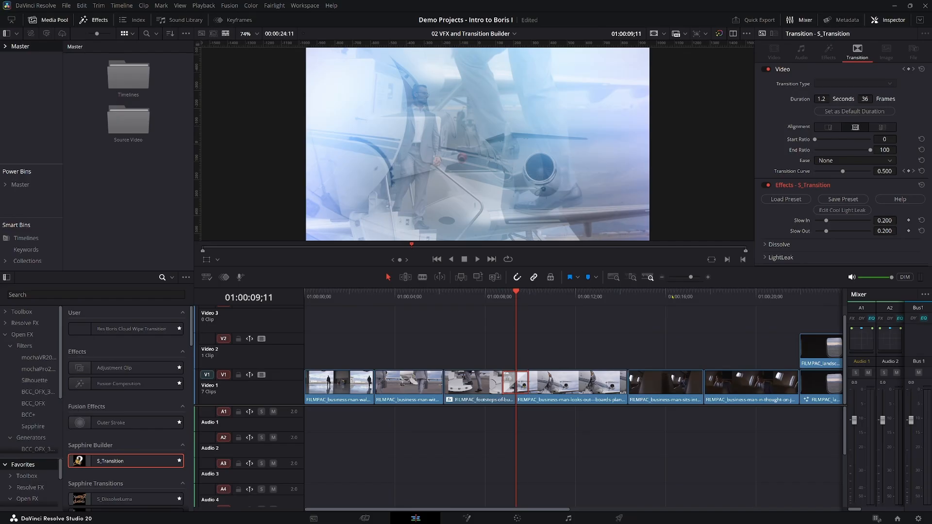
left_click(838, 210)
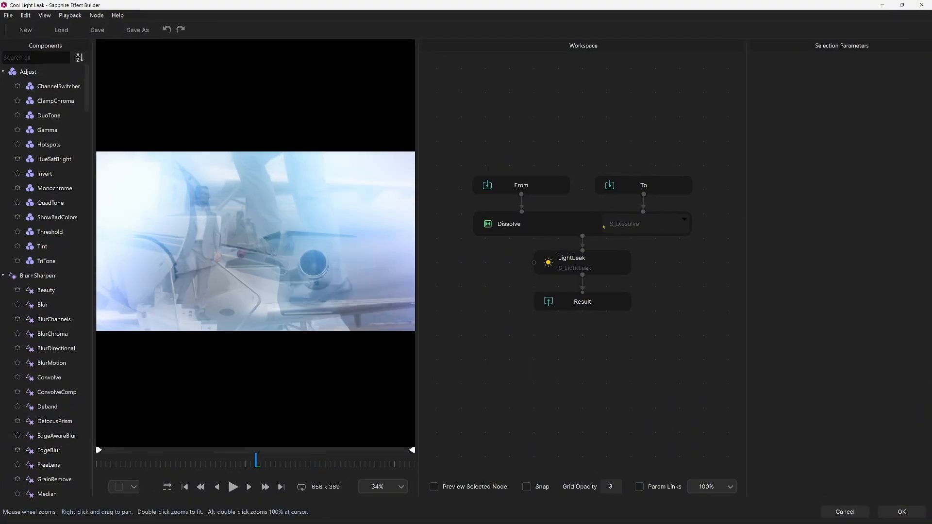
left_click_drag(583, 302, 586, 371)
mouse_move(518, 164)
left_mouse_down()
mouse_move(540, 186)
mouse_move(625, 194)
mouse_move(628, 137)
left_mouse_up()
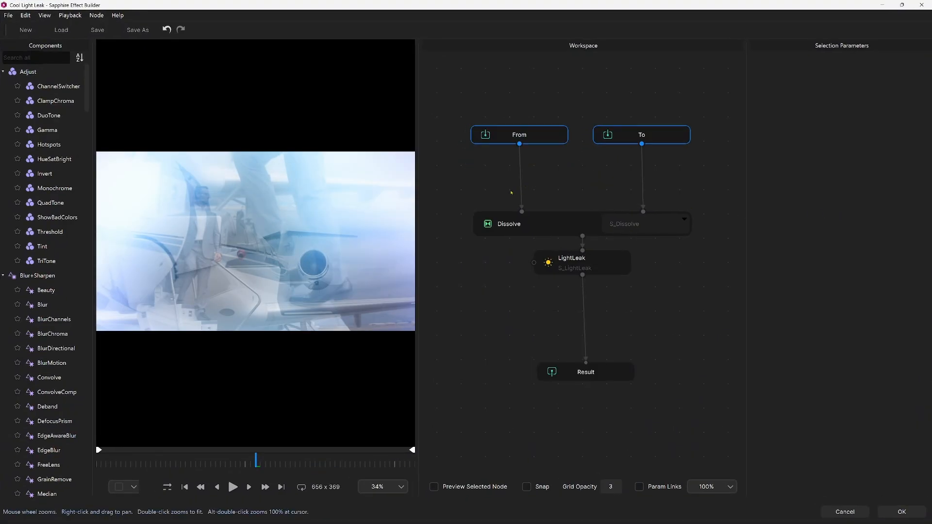
left_click(483, 191)
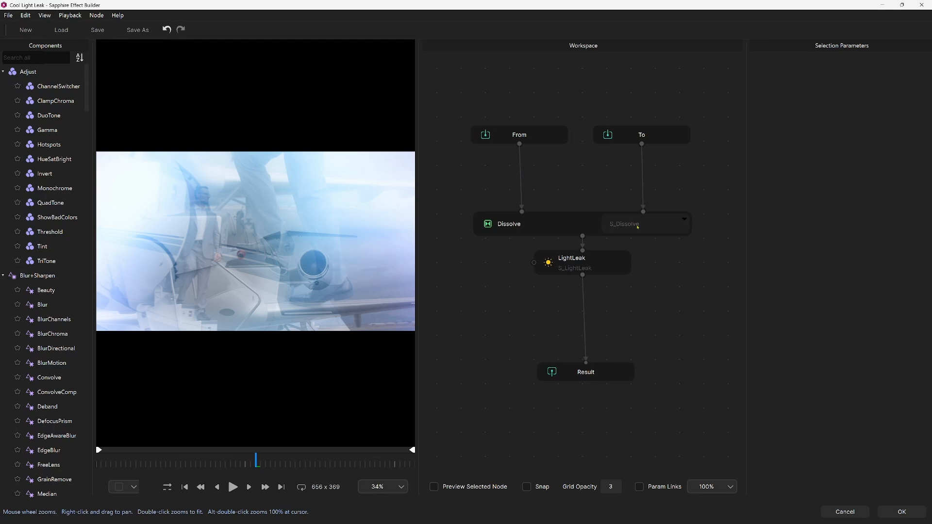
Change the Dissolve node's transition to WipeCircle with an Edge Softness of 0.179, and play it back.
left_click(637, 227)
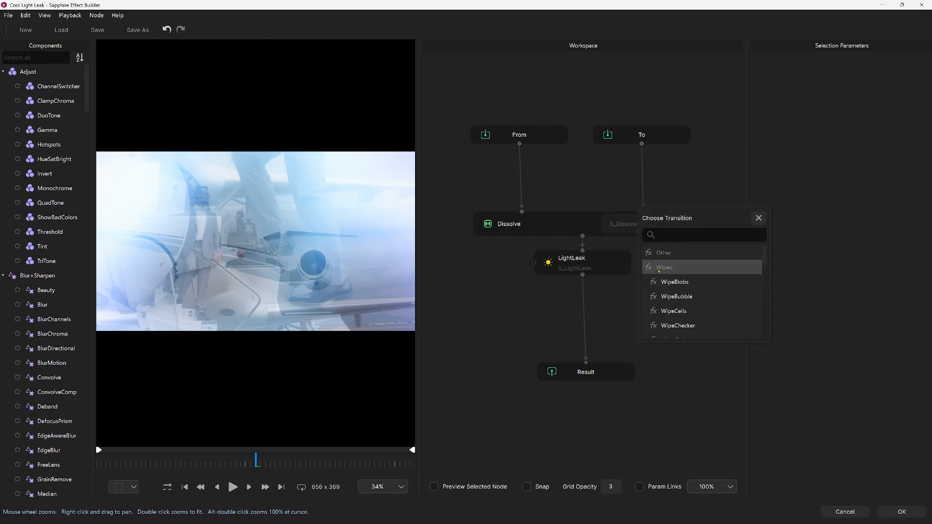
scroll(670, 282, "down", 6)
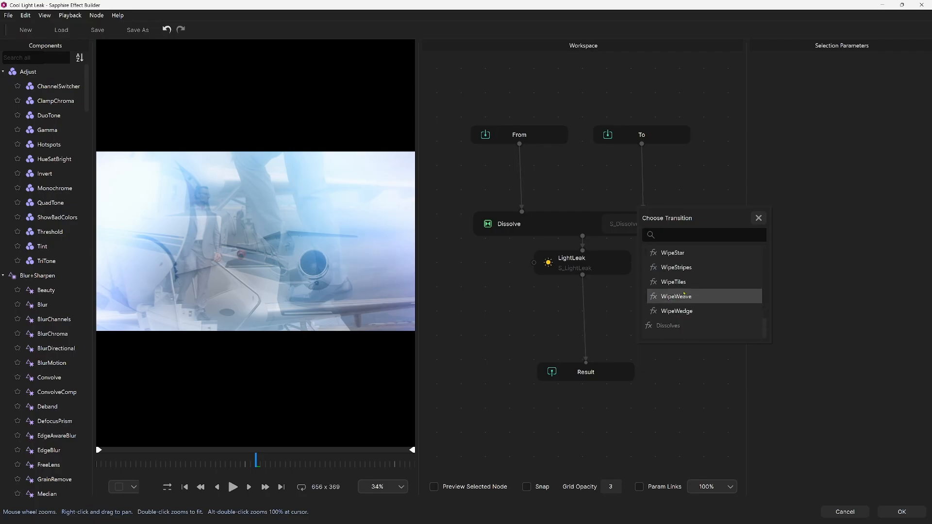
scroll(684, 294, "up", 6)
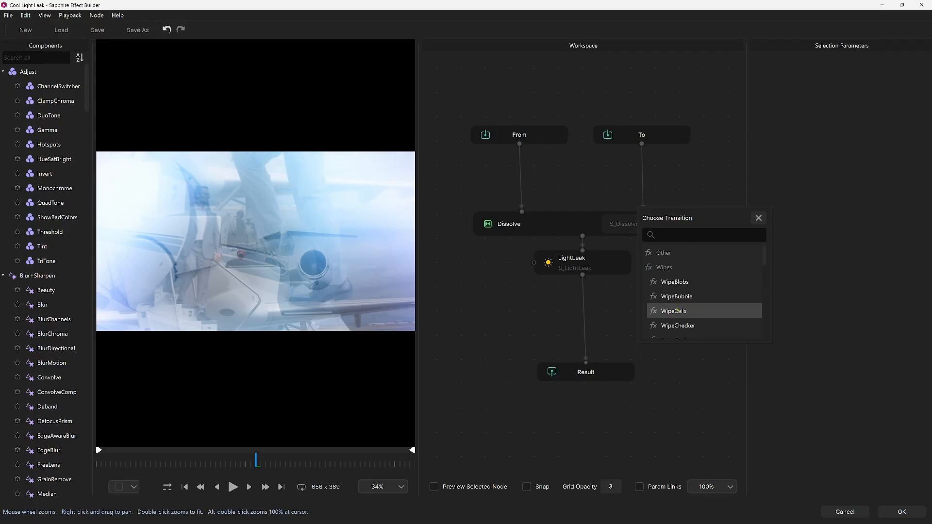
scroll(680, 296, "down", 1)
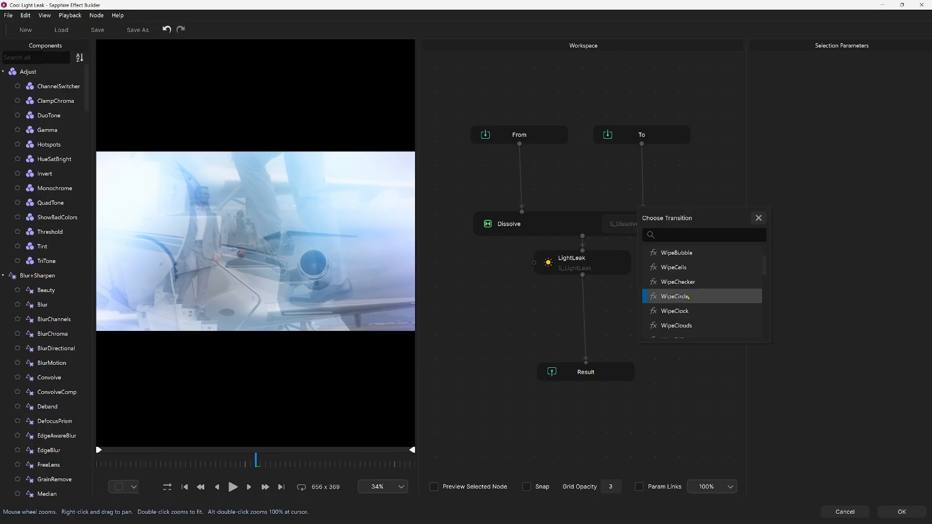
left_click(679, 296)
left_click_drag(842, 145, 931, 142)
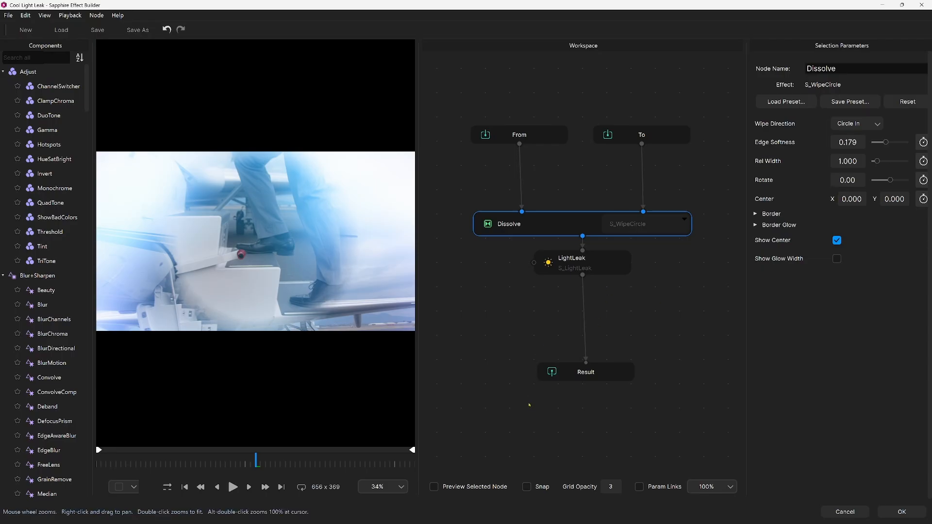
left_click(233, 488)
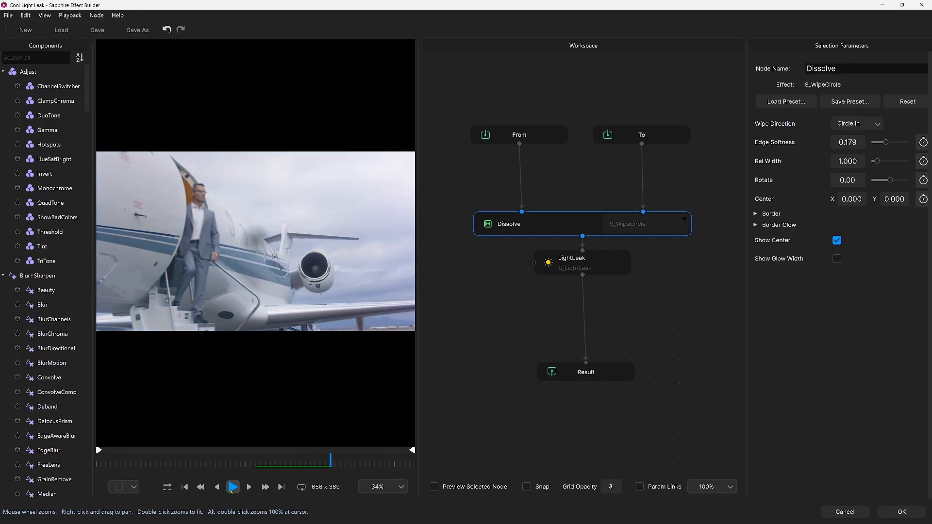
Set the WipeCircle's Wipe Direction to Circle Out and play back the transition.
left_click(877, 125)
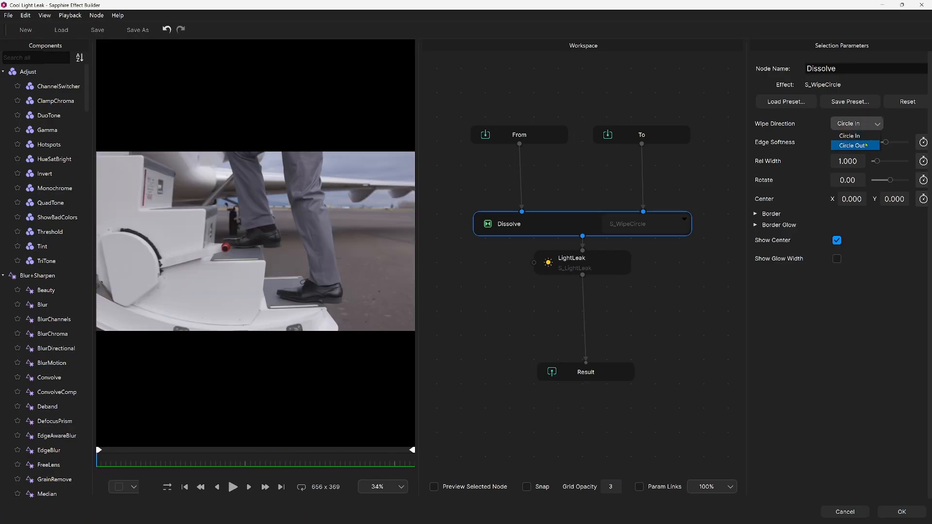
left_click(866, 143)
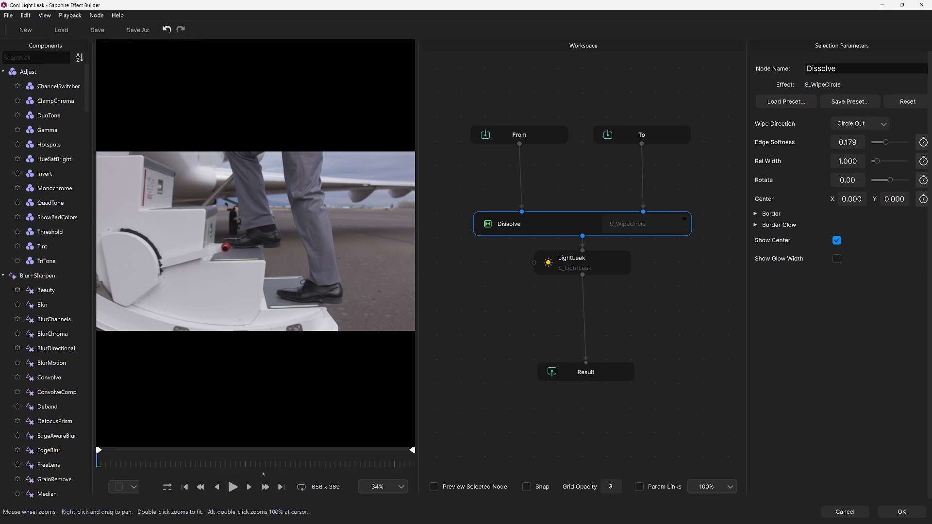
left_click(233, 487)
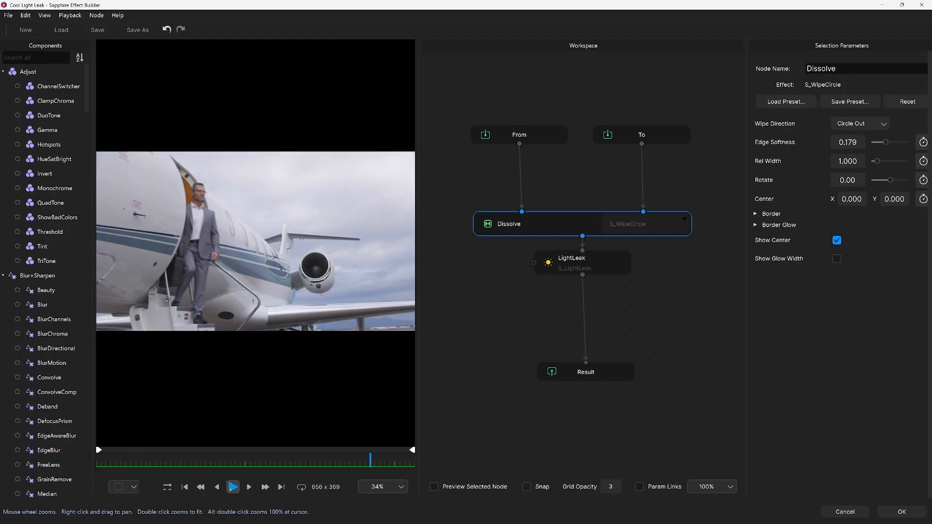
left_click(232, 487)
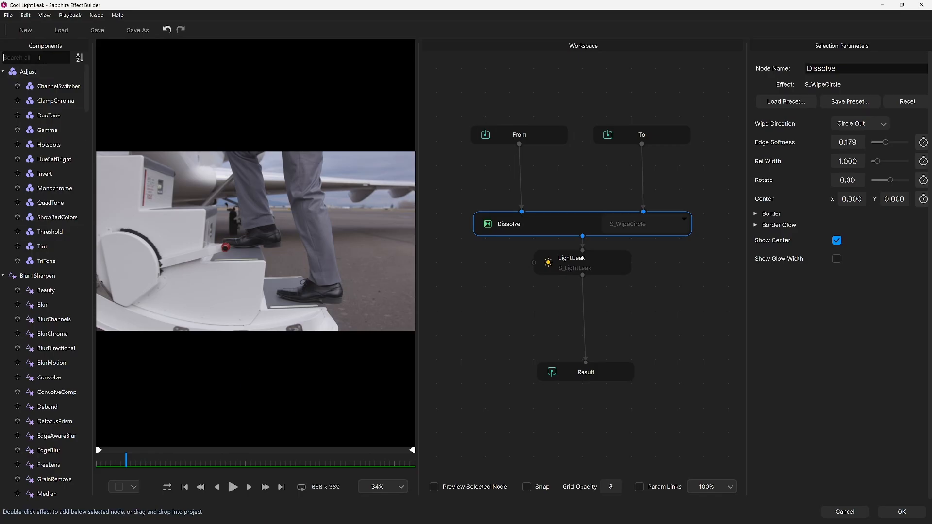
Insert a ParallaxStrips component between the From and Dissolve nodes, play it back, and clear the component search.
type("parall")
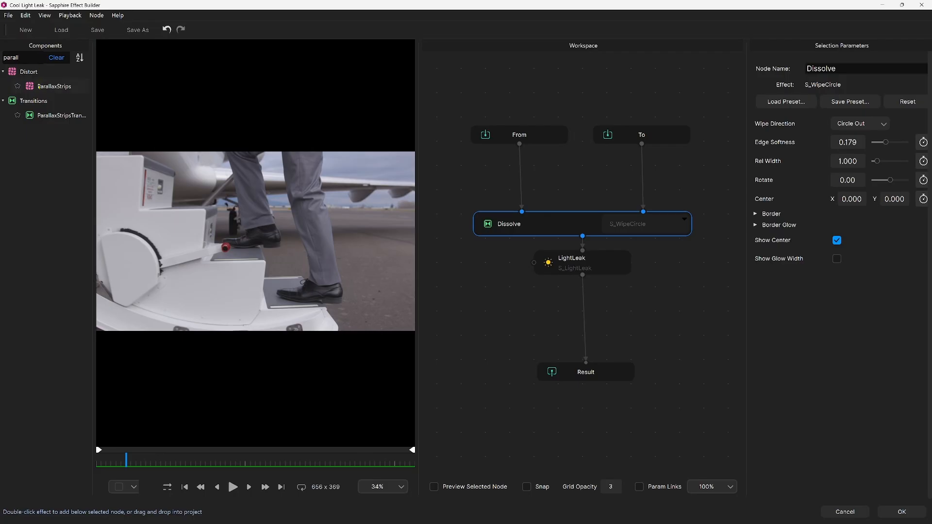
left_click_drag(39, 86, 522, 185)
left_click_drag(523, 186, 522, 184)
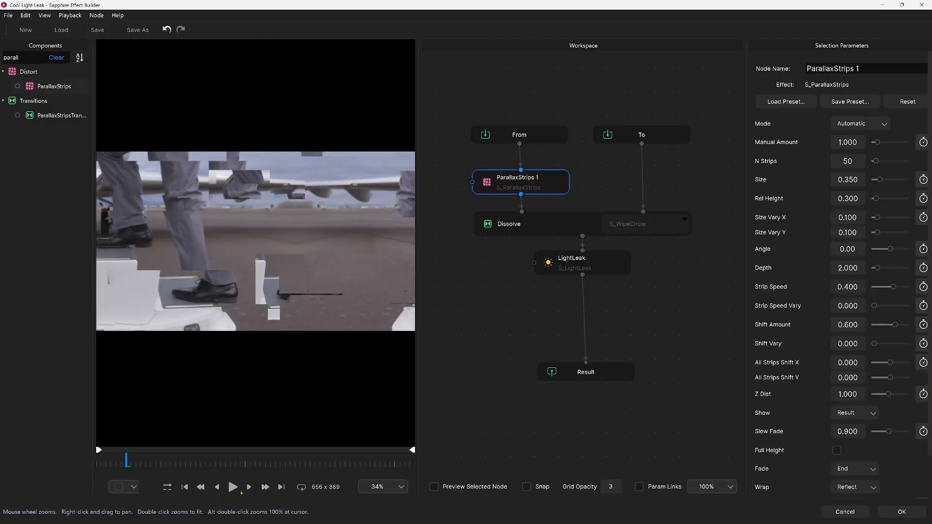
left_click(232, 489)
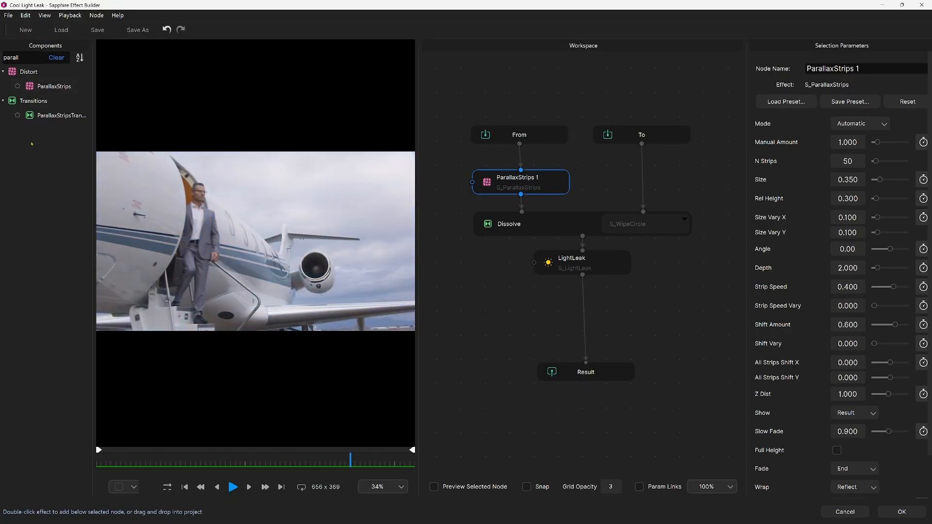
double_click(16, 57)
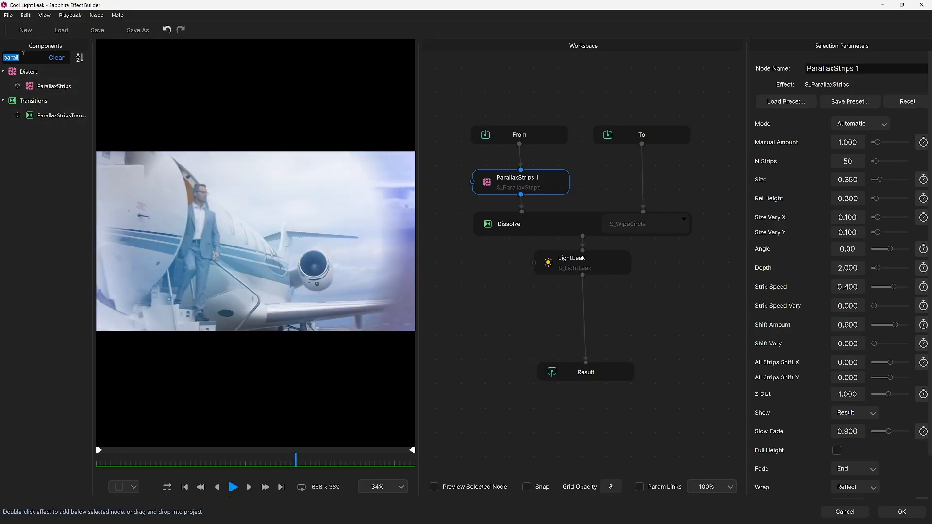
key("BackSpace")
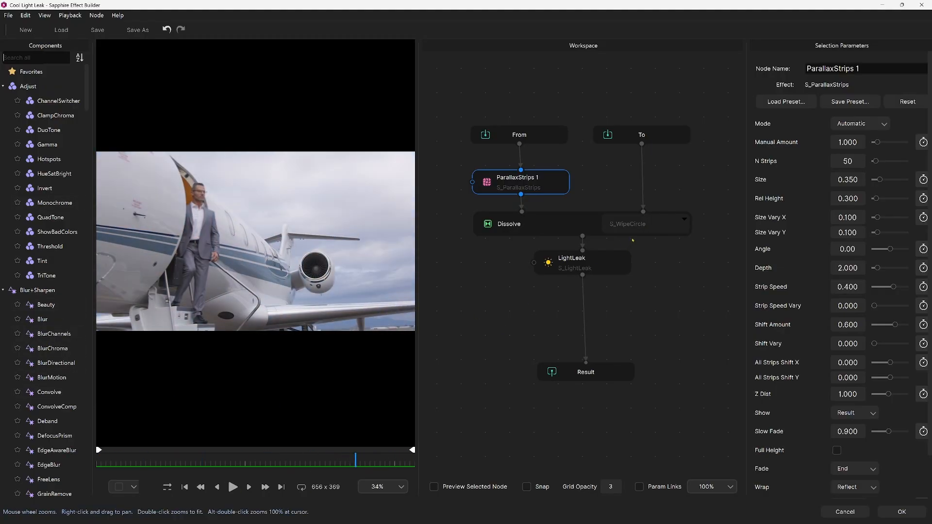
Change the Dissolve node's transition to HyperPull and play back the result.
left_click(636, 227)
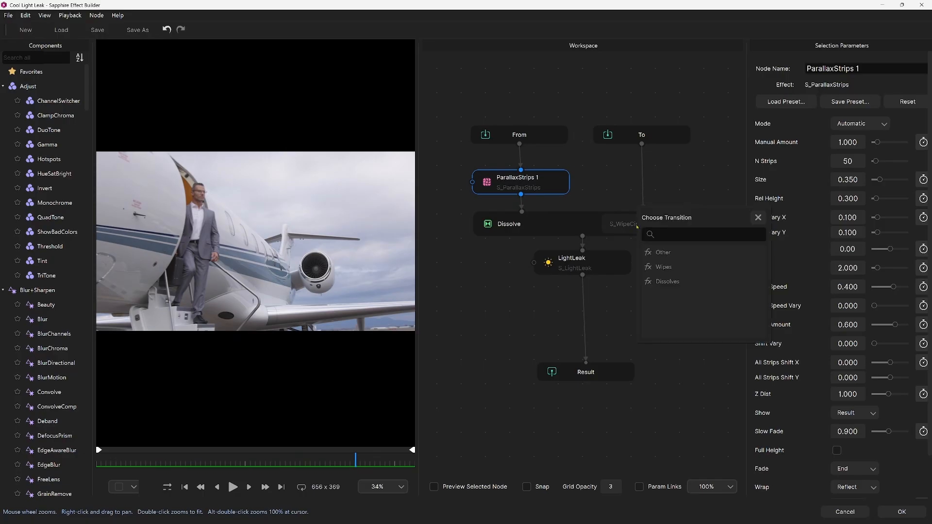
left_click(659, 253)
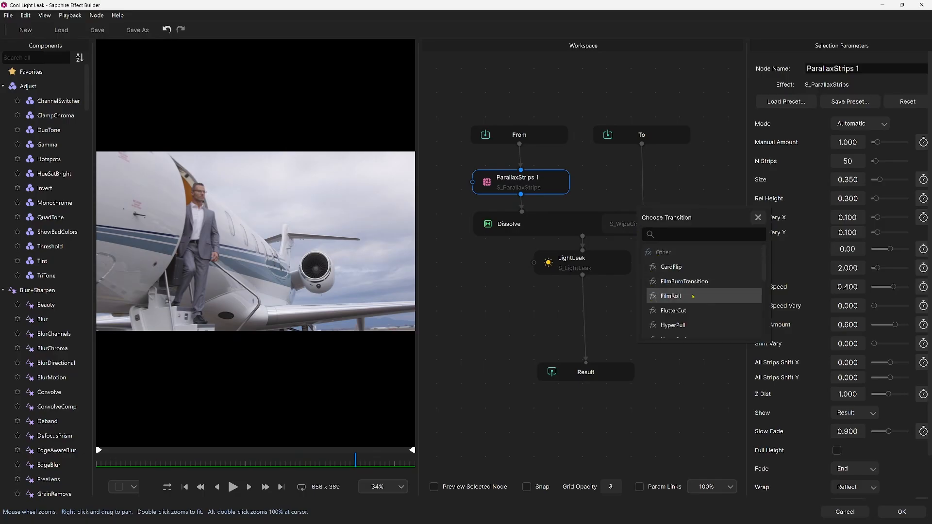
scroll(696, 316, "down", 2)
scroll(696, 316, "up", 1)
left_click(684, 281)
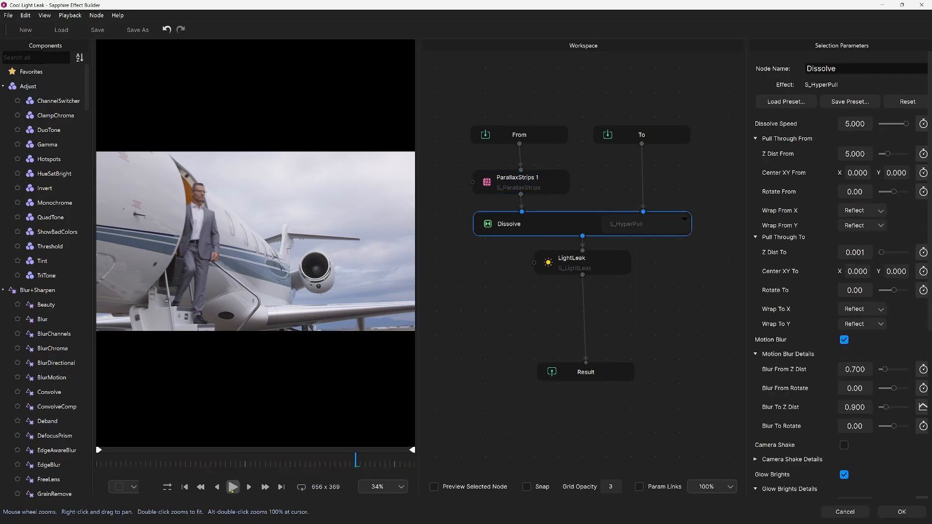
left_click(233, 488)
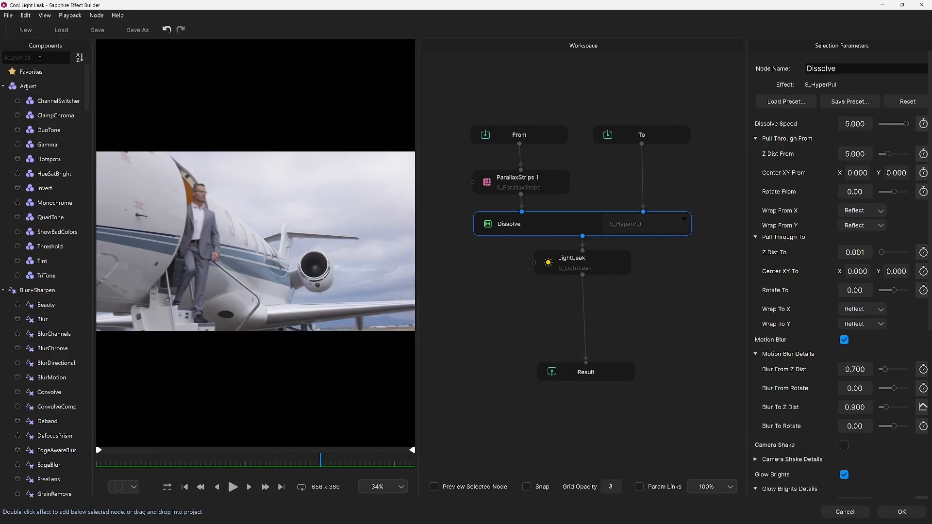
Search the components for "warpm" and insert WarpMagnify between the To and Dissolve nodes.
type("w")
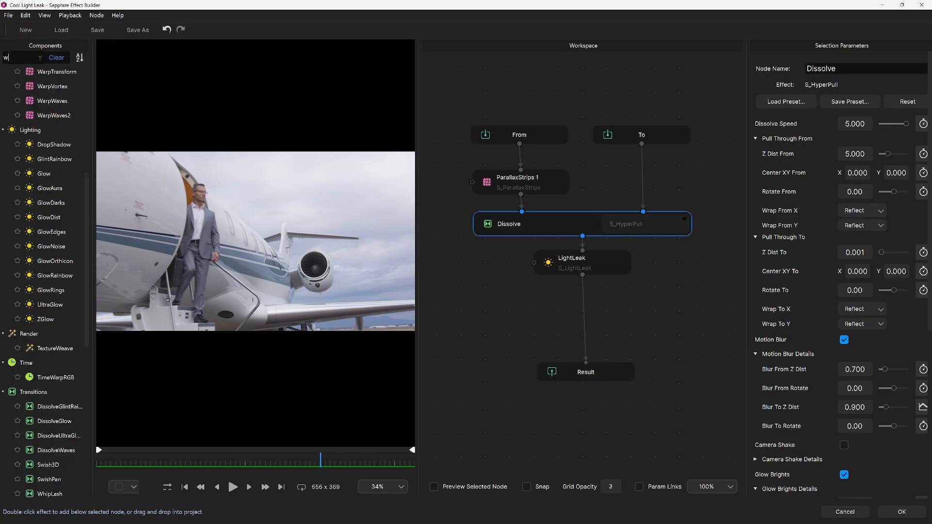
type("arp")
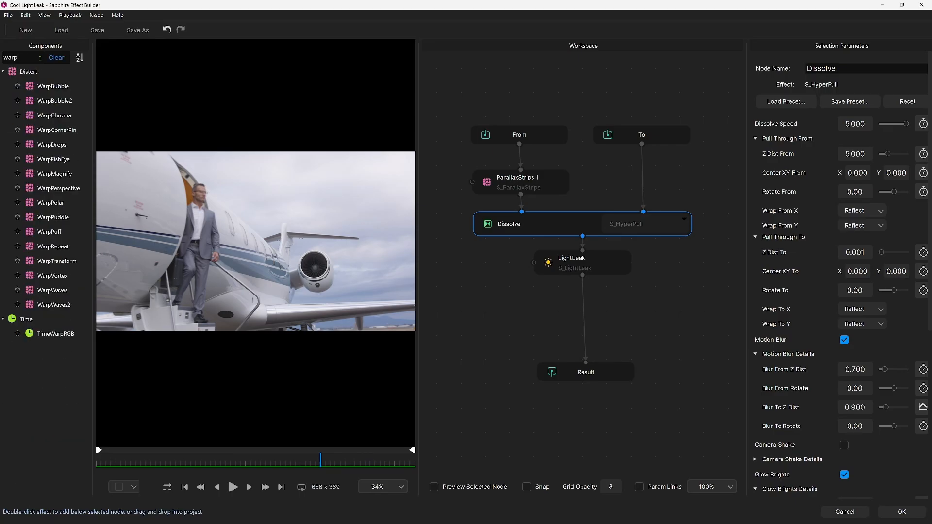
type("m")
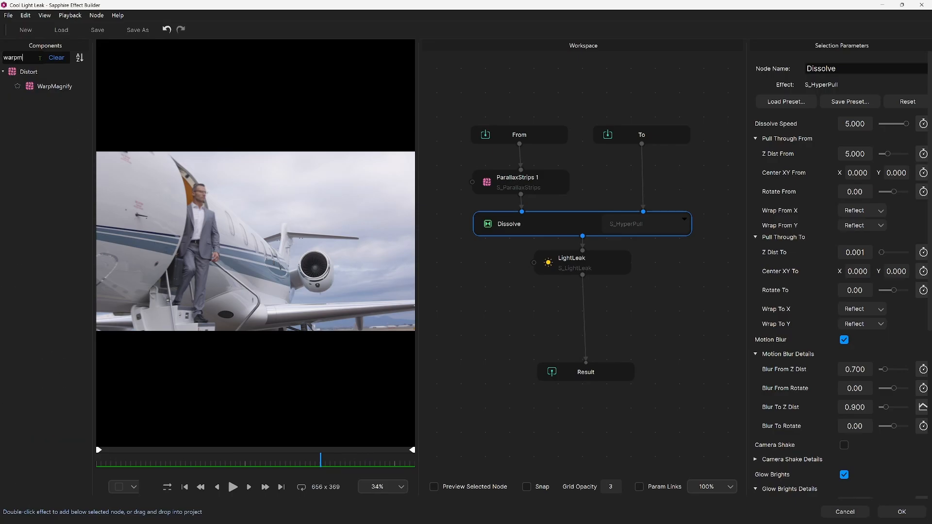
left_click_drag(41, 87, 645, 184)
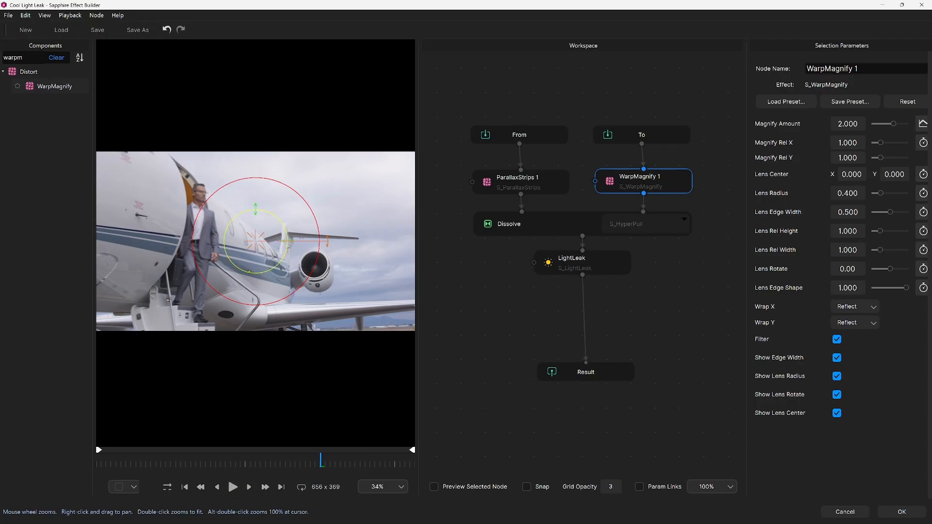
Set WarpMagnify's Lens Radius to 0.481 and Edge Width to 0.374, centre the lens on the engine at X 0.381, Y -0.149, and play it back.
left_click_drag(249, 273, 242, 319)
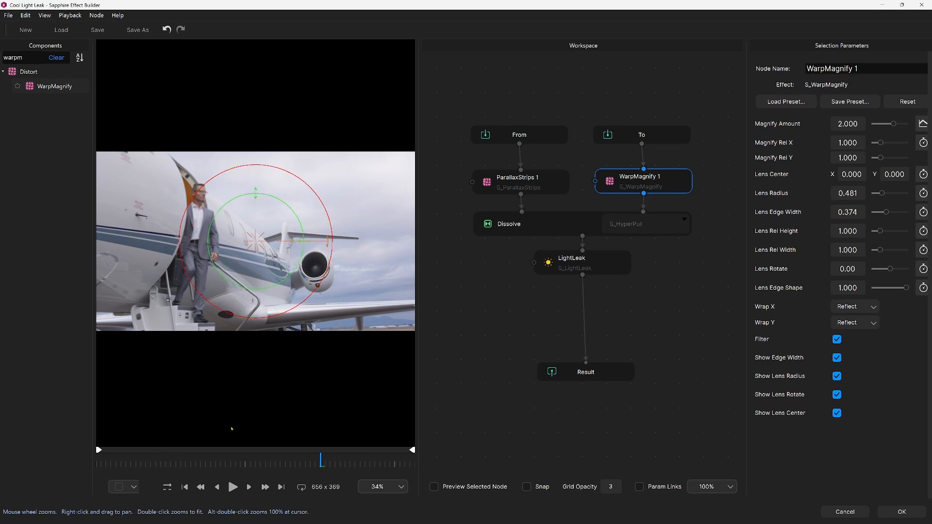
left_click_drag(260, 244, 320, 267)
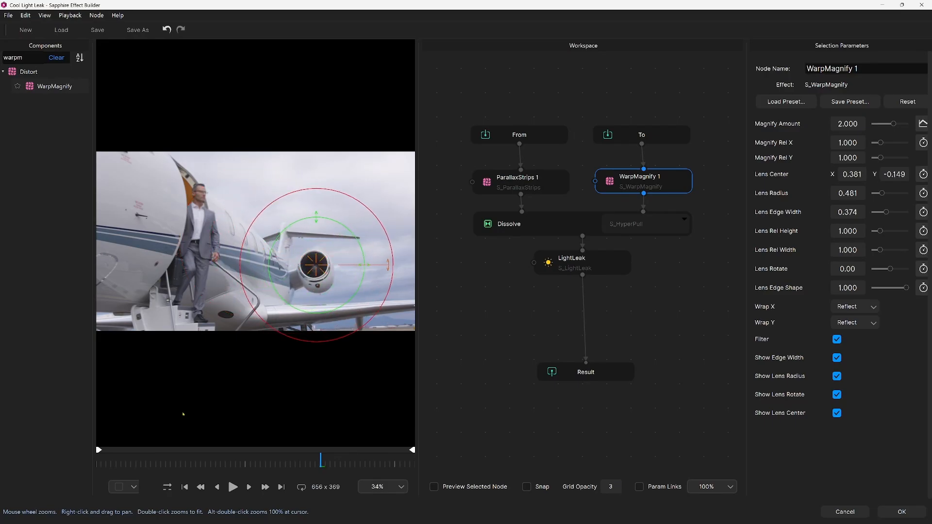
left_click(232, 487)
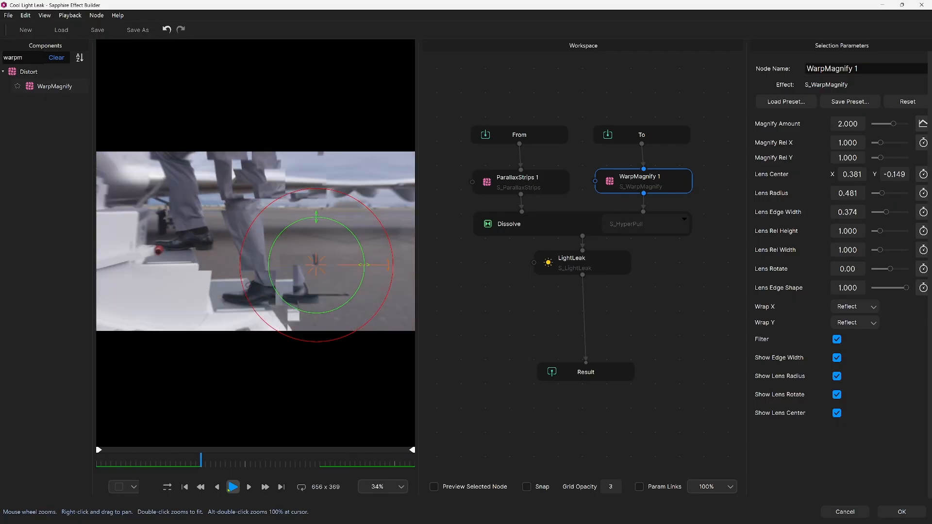
Disable the ParallaxStrips node and play back the transition.
left_click(516, 181)
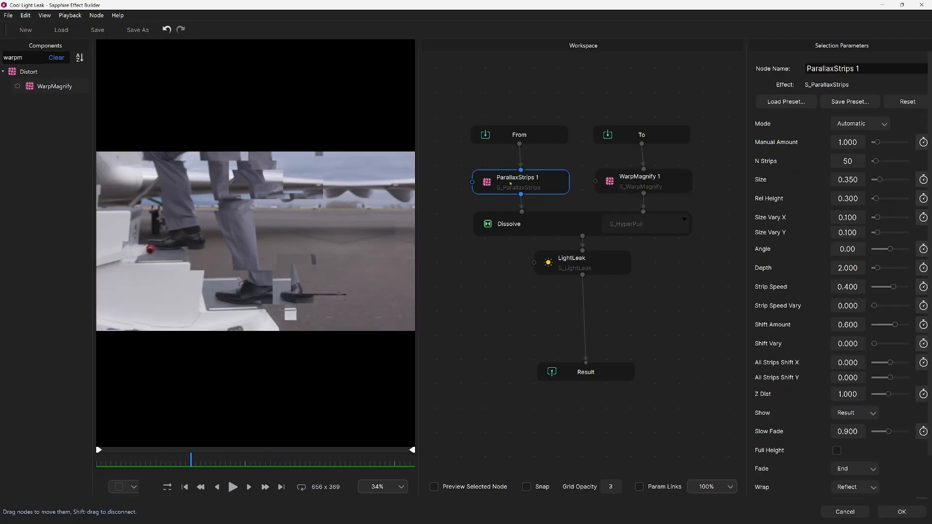
right_click(512, 187)
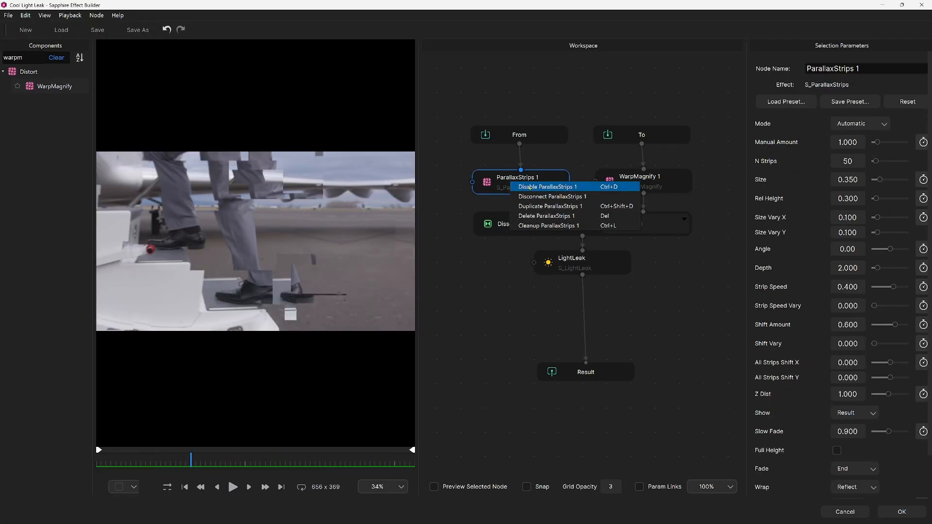
left_click(529, 187)
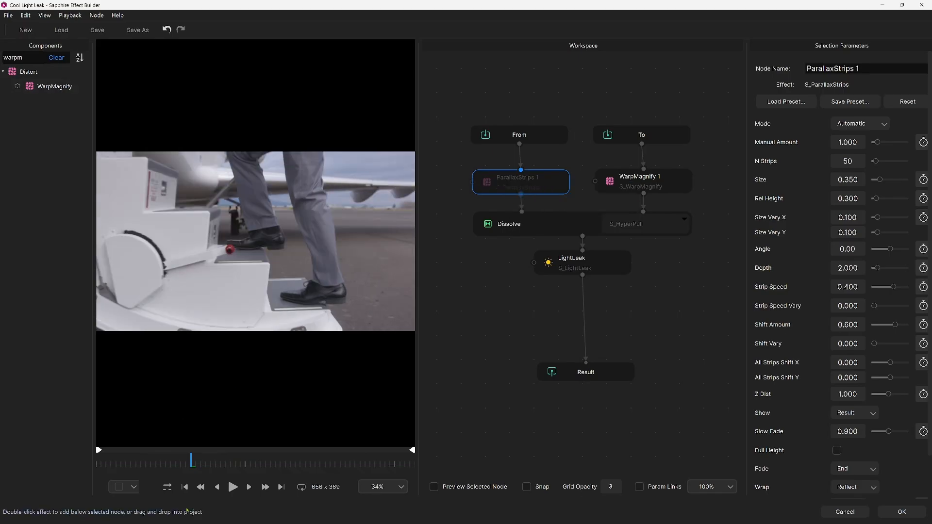
left_click(230, 486)
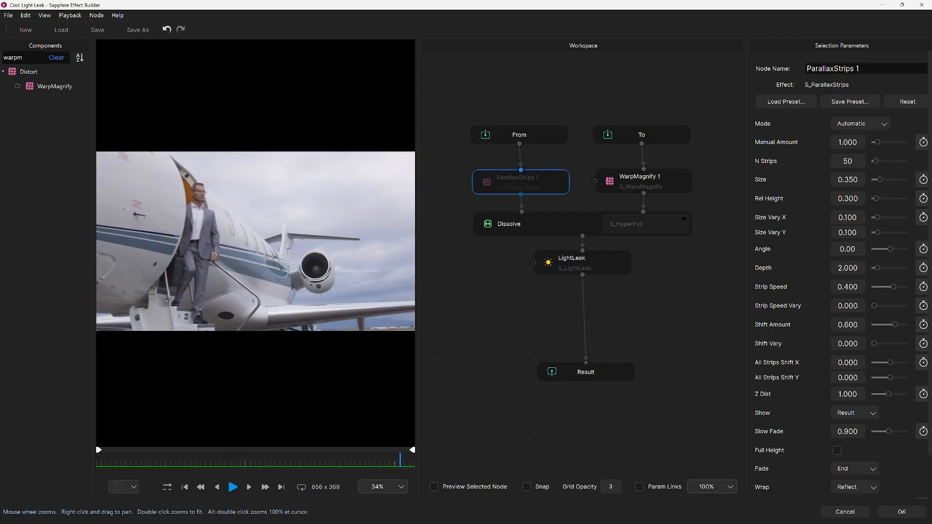
Save the edited transition back to Resolve, accepting the keyframe clearing, and play the timeline from 01:00:06;05 through the transition.
left_click(901, 512)
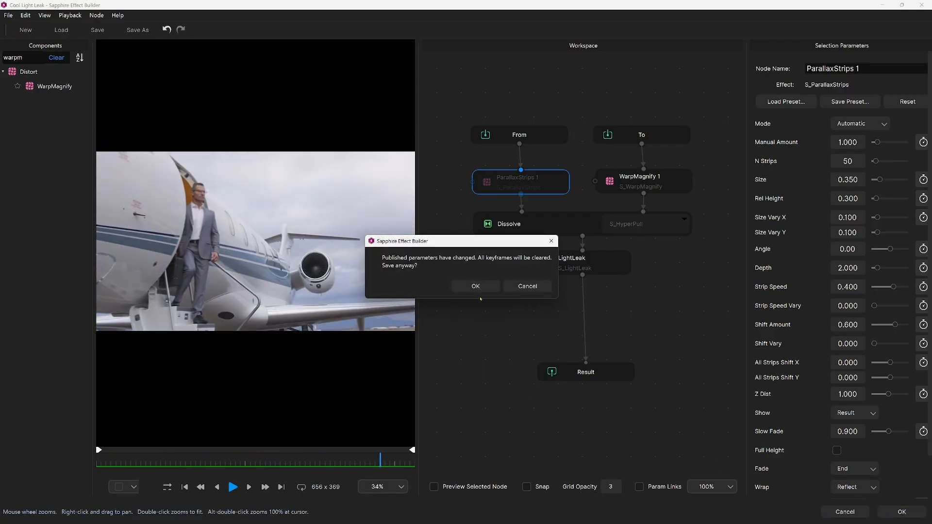
left_click(474, 286)
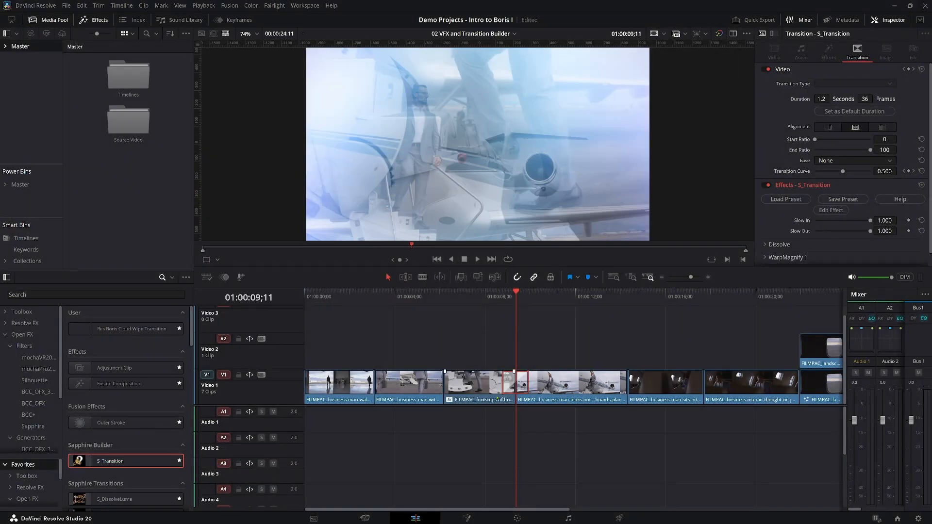
left_click(479, 299)
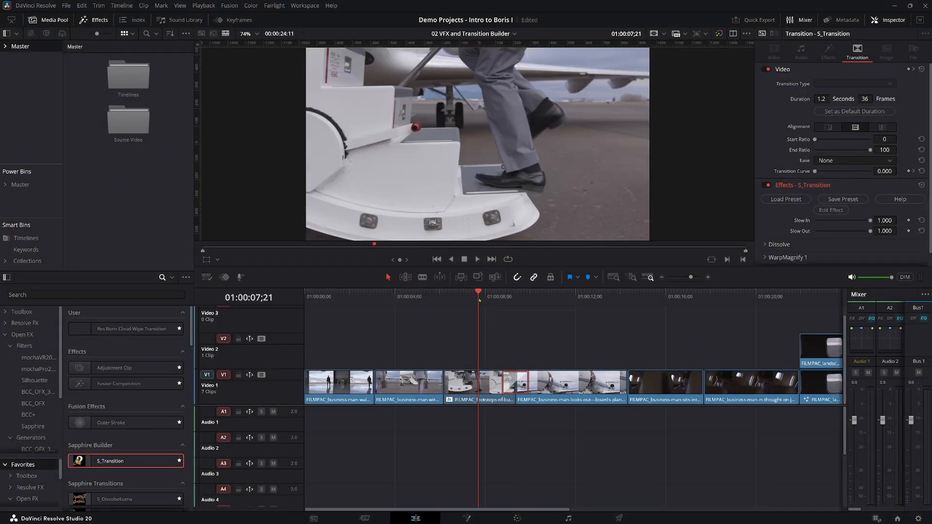
left_click(445, 298)
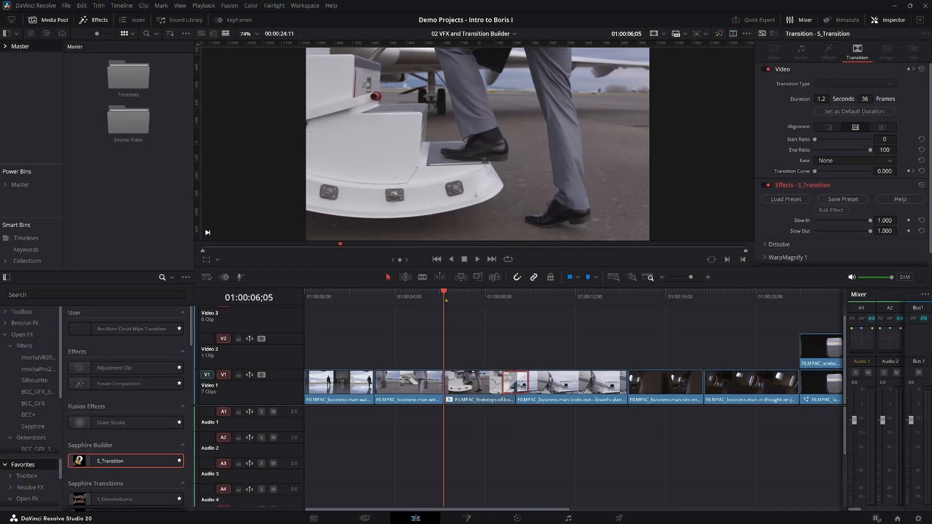
key("space")
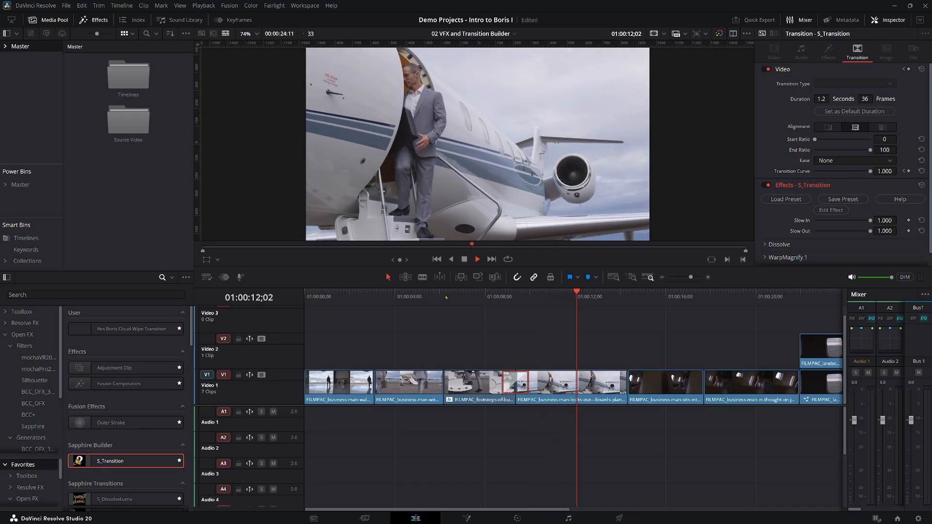
key("space")
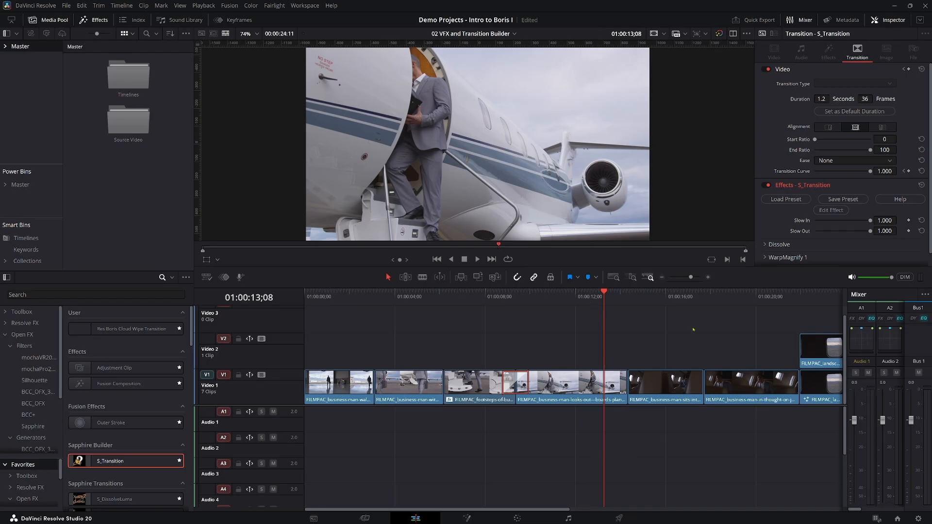
Review the cut between the two clips of the man seated in the plane by playing across it twice.
left_click(708, 297)
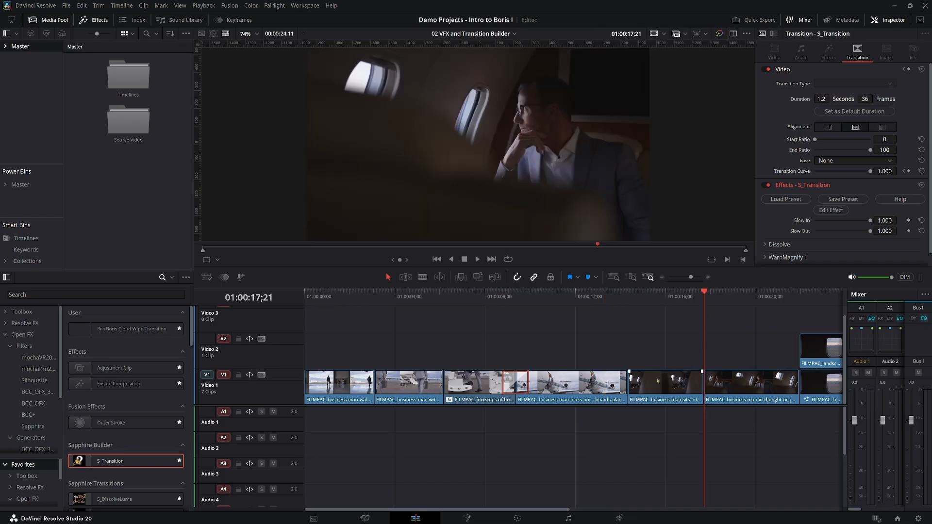
left_click(676, 297)
key("space")
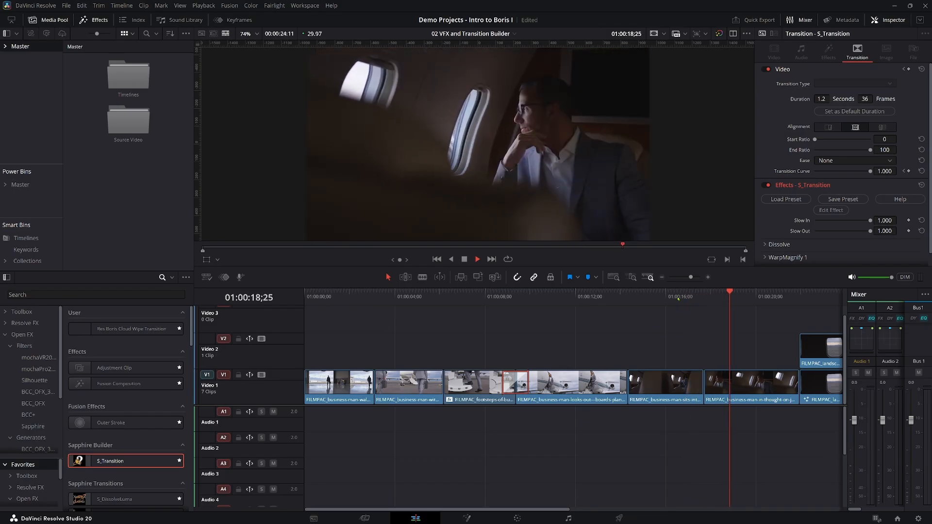
key("space")
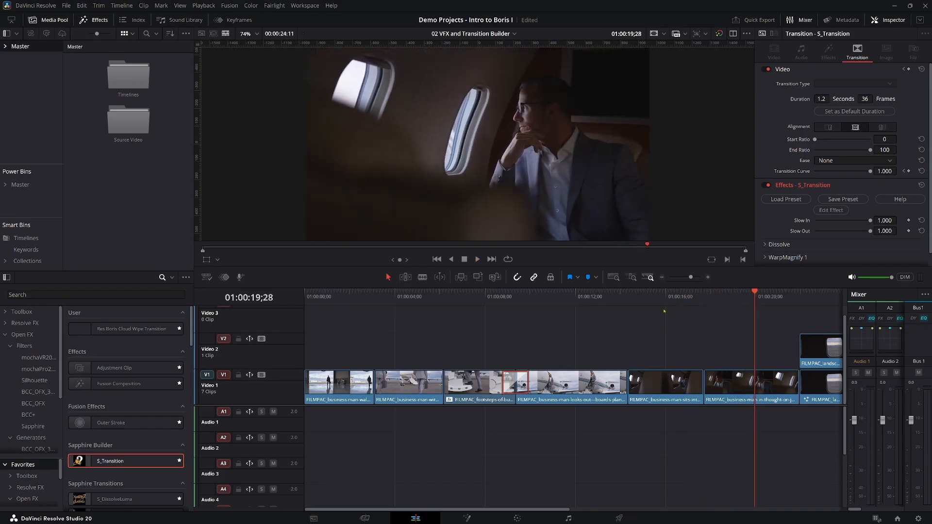
left_click(658, 301)
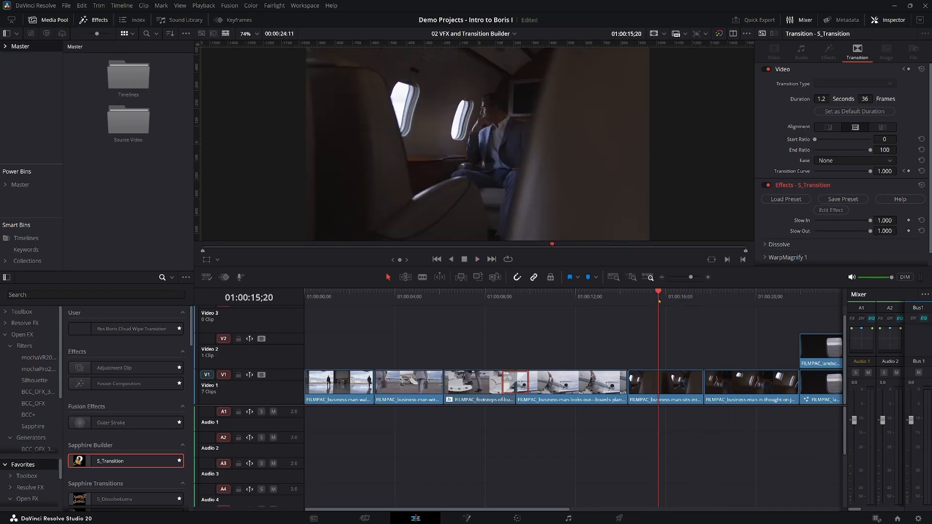
left_click(760, 301)
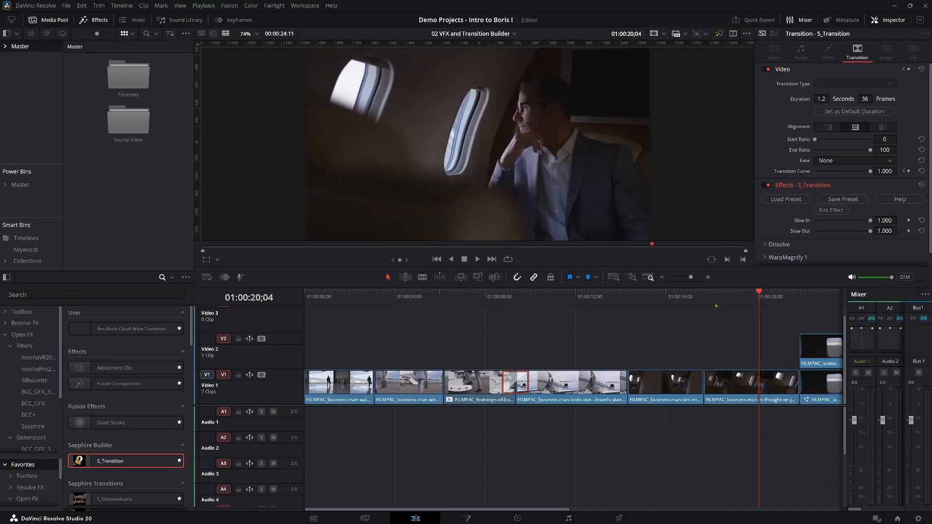
left_click(659, 295)
key("space")
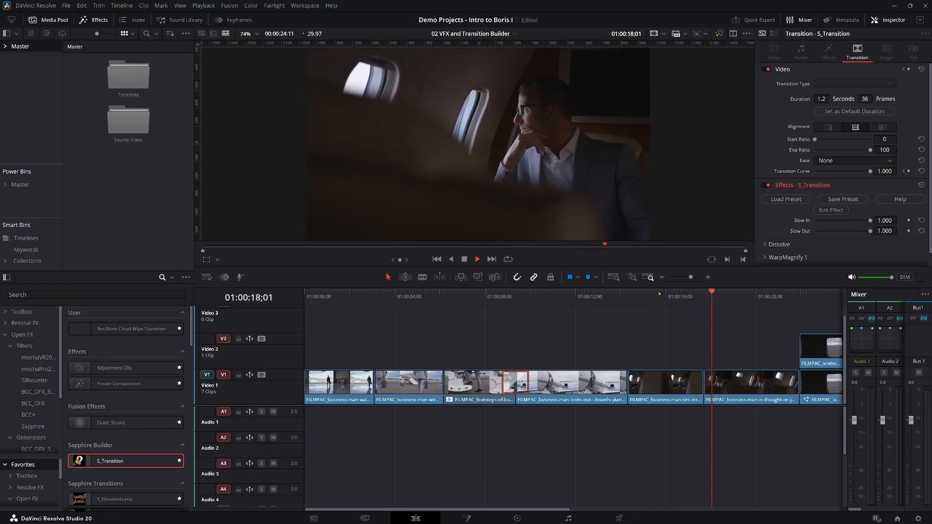
key("space")
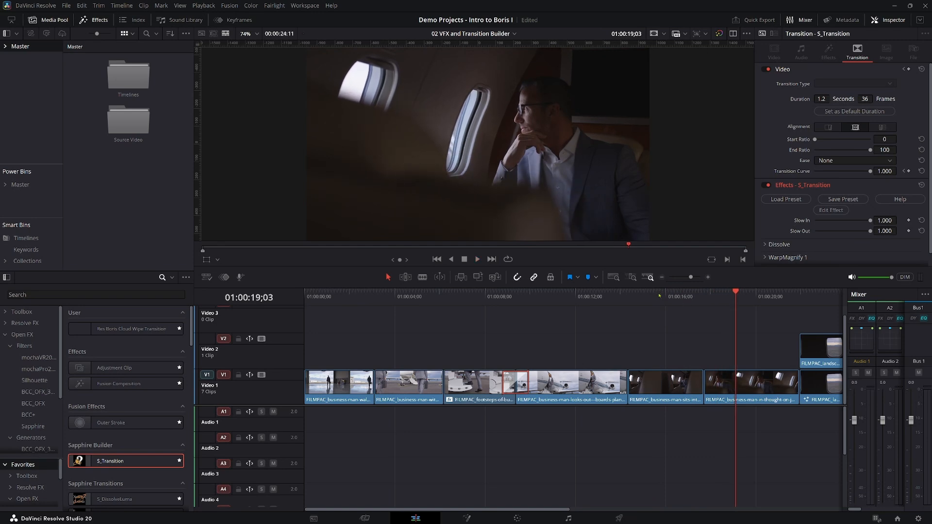
Search the Open FX transitions for "mocha", apply S_MochaWhip to the cut at 01:00:17;21, and open it in the Mocha editor.
left_click(704, 293)
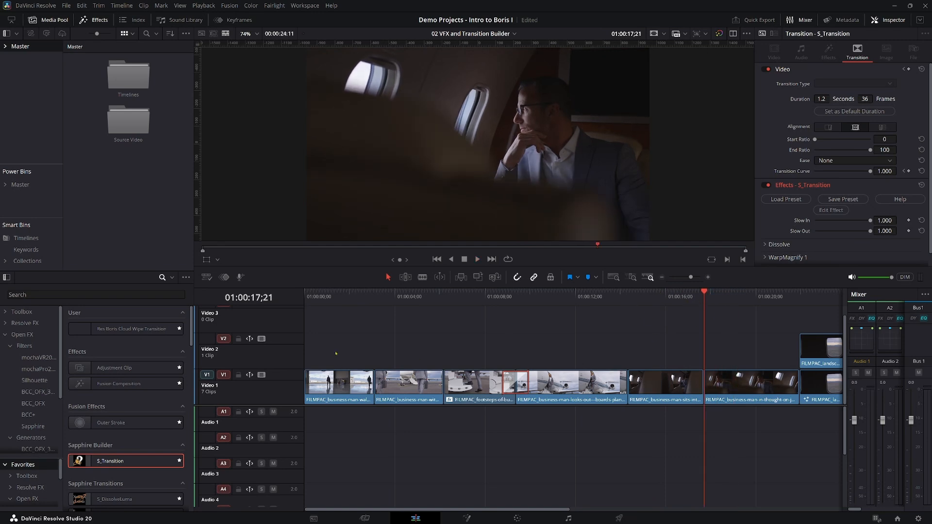
left_click(70, 294)
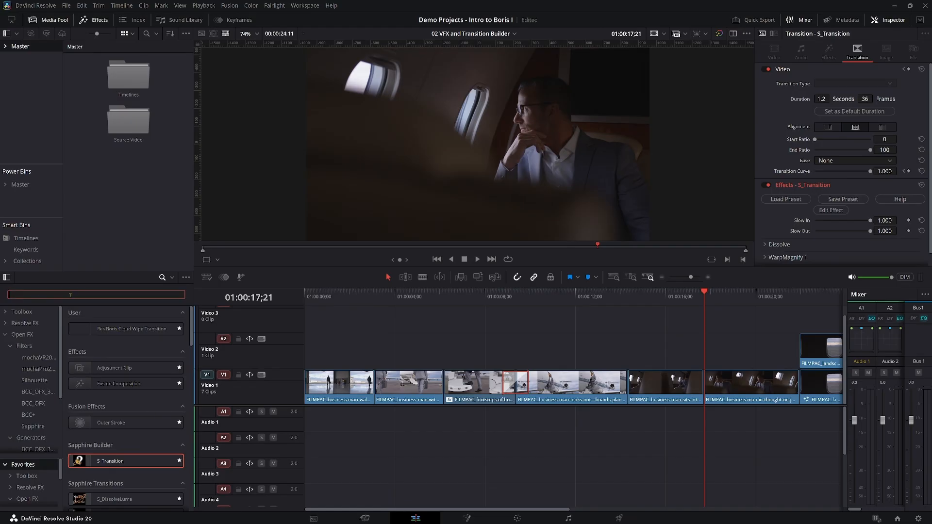
scroll(19, 369, "down", 4)
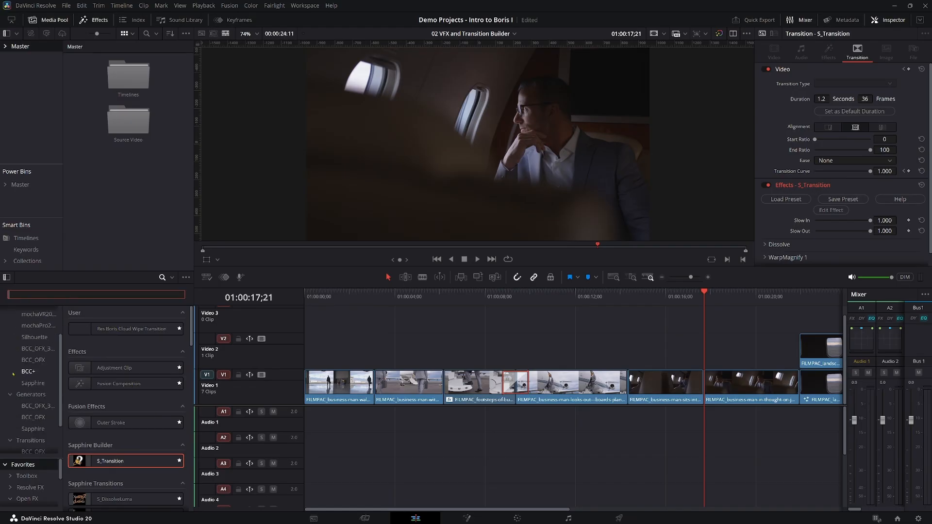
left_click(26, 399)
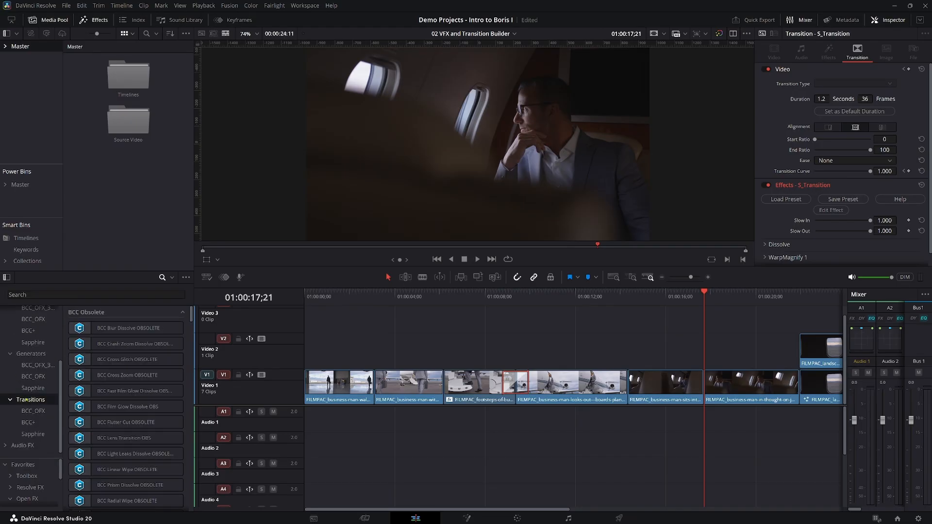
type("mocha")
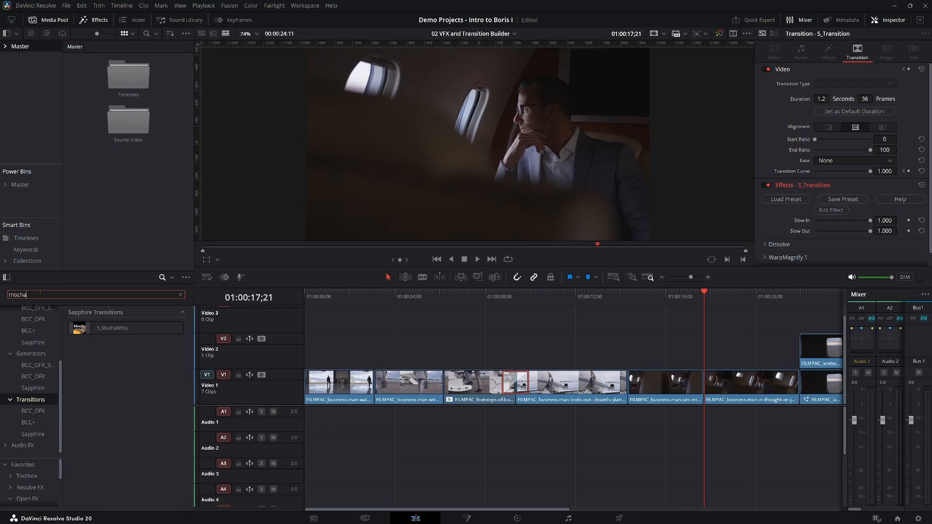
left_click_drag(105, 328, 699, 382)
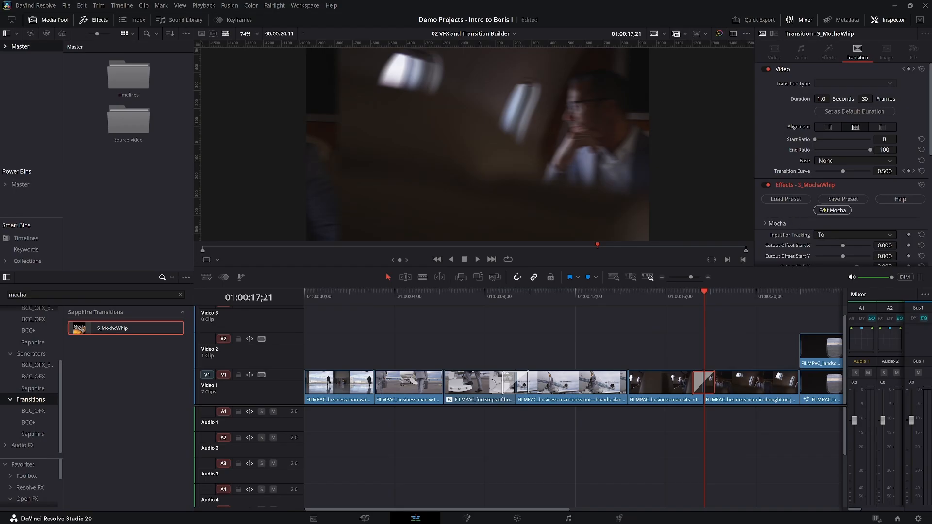
left_click(832, 210)
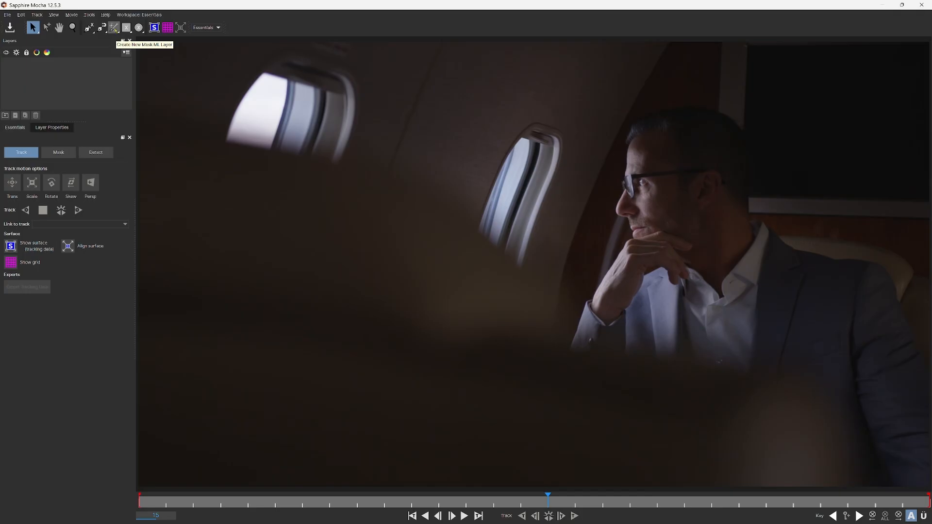
Create a Mask ML layer on the seated man, sampling his head and his jacket, and finish the mask.
left_click(114, 27)
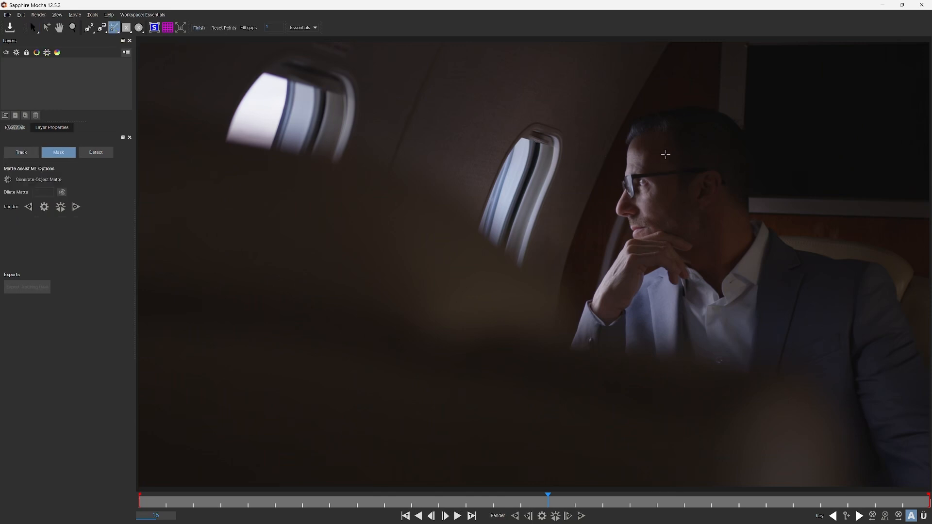
left_click(665, 154)
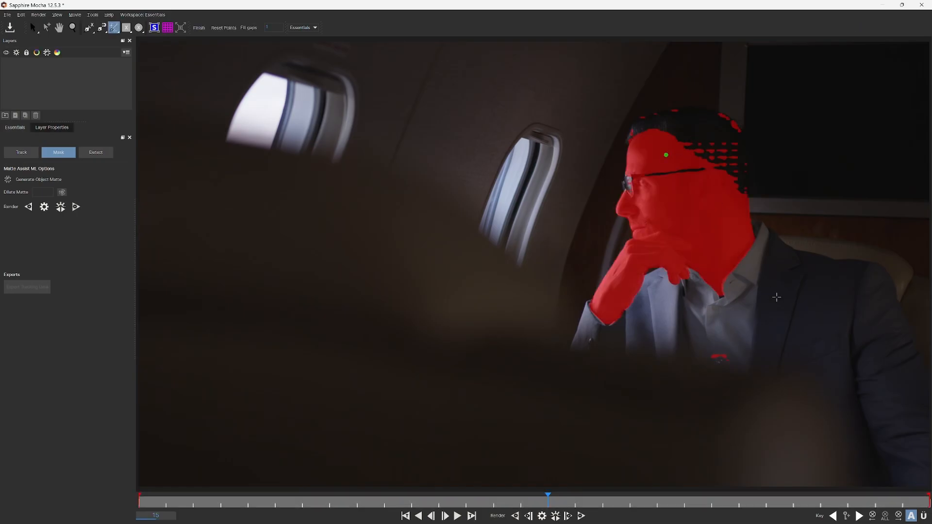
left_click(804, 370)
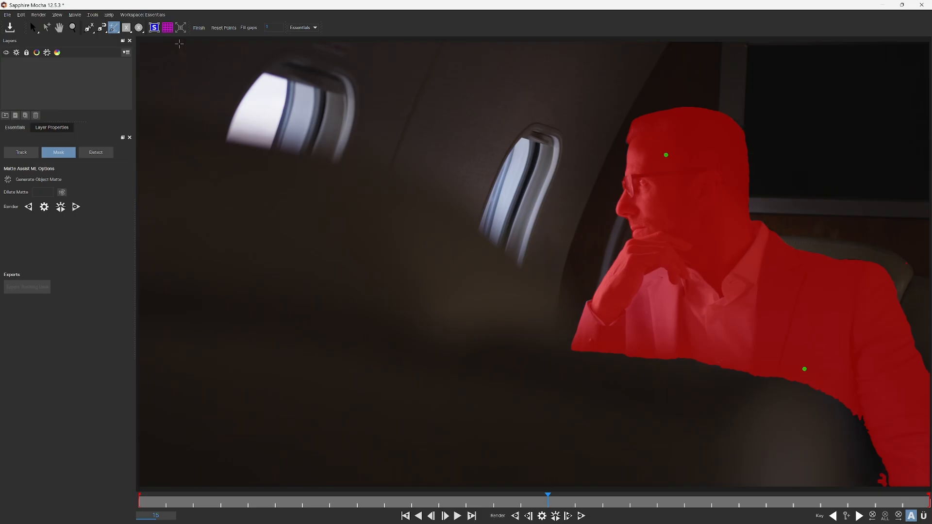
left_click(200, 29)
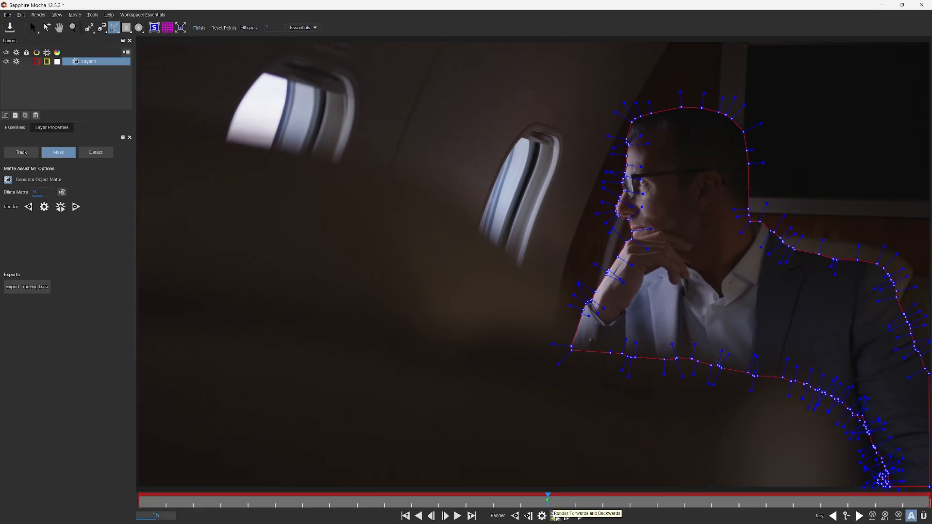
Render the man's object matte forwards and backwards, then close Mocha and save the changes back to Resolve.
left_click(554, 516)
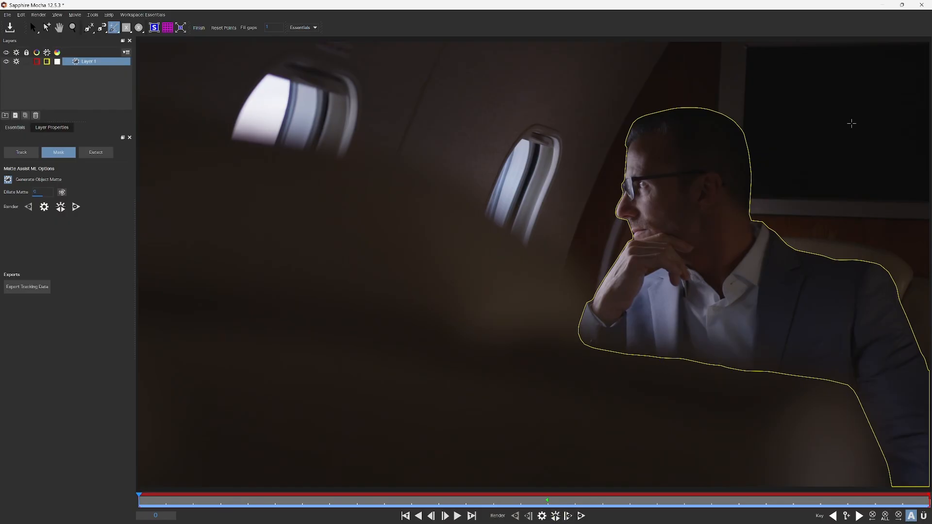
left_click(922, 5)
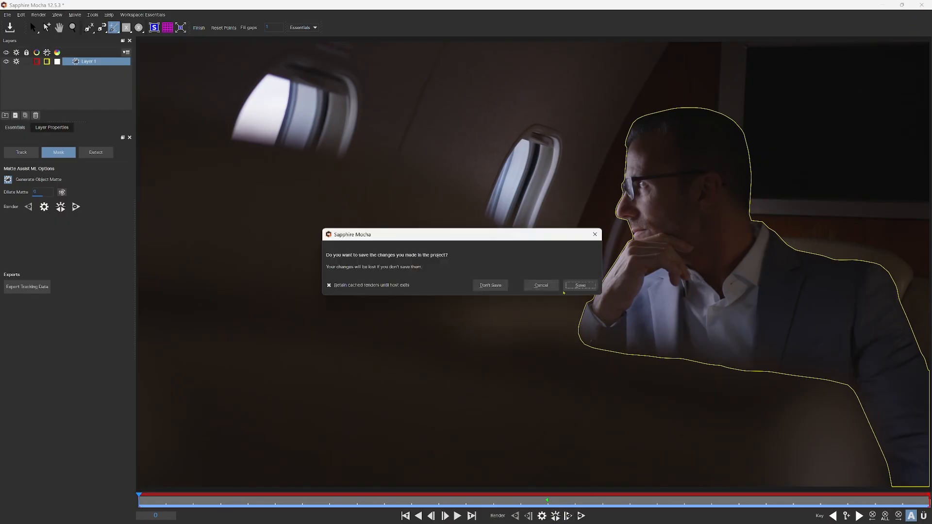
left_click(581, 286)
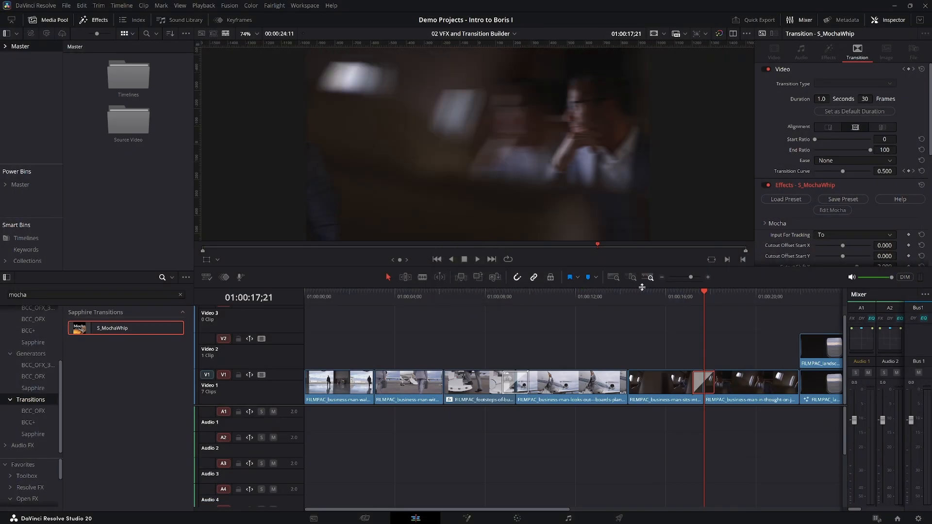
Play the timeline across the S_MochaWhip transition between the two plane clips several times, starting ahead of the transition.
left_click(669, 299)
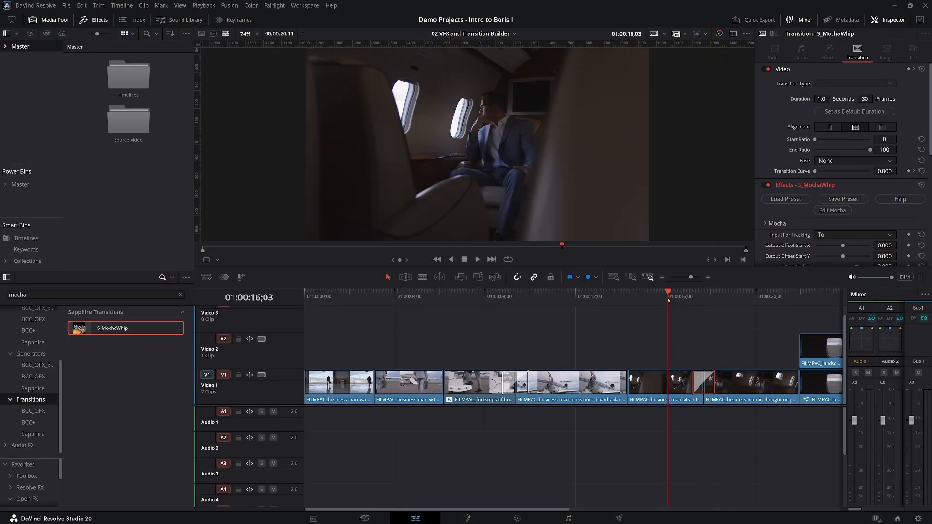
left_click_drag(656, 305, 642, 306)
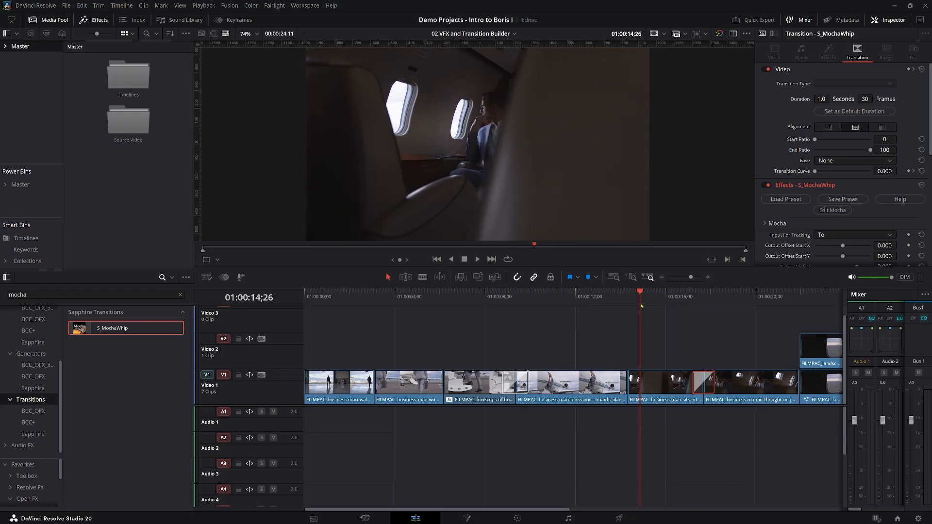
key("space")
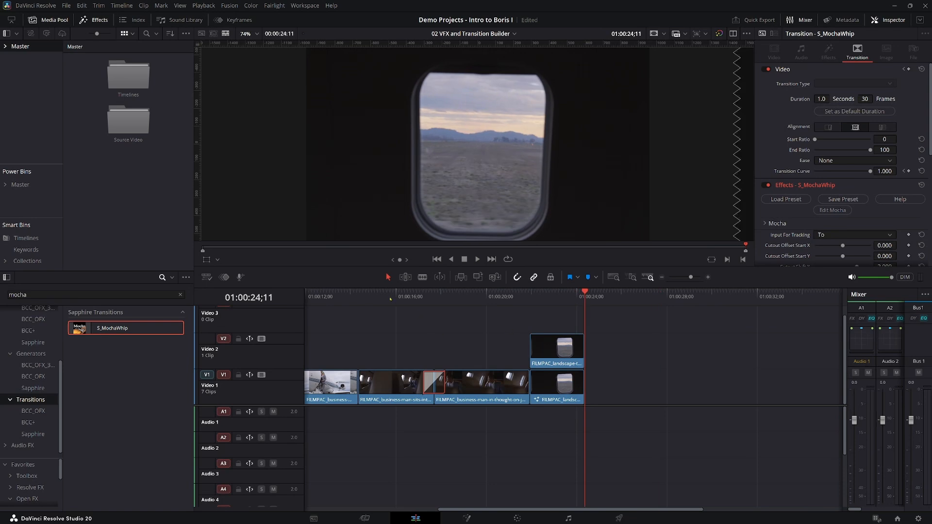
left_click(383, 298)
key("space")
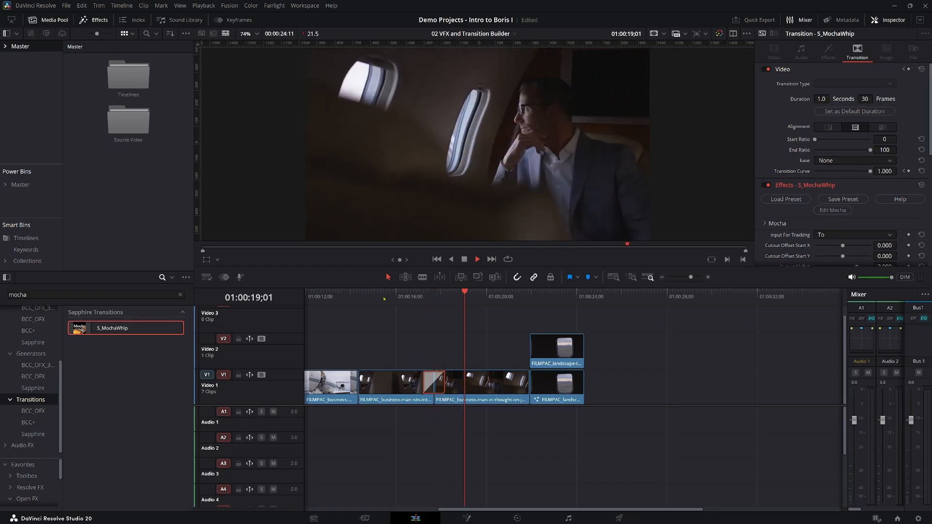
left_click(384, 298)
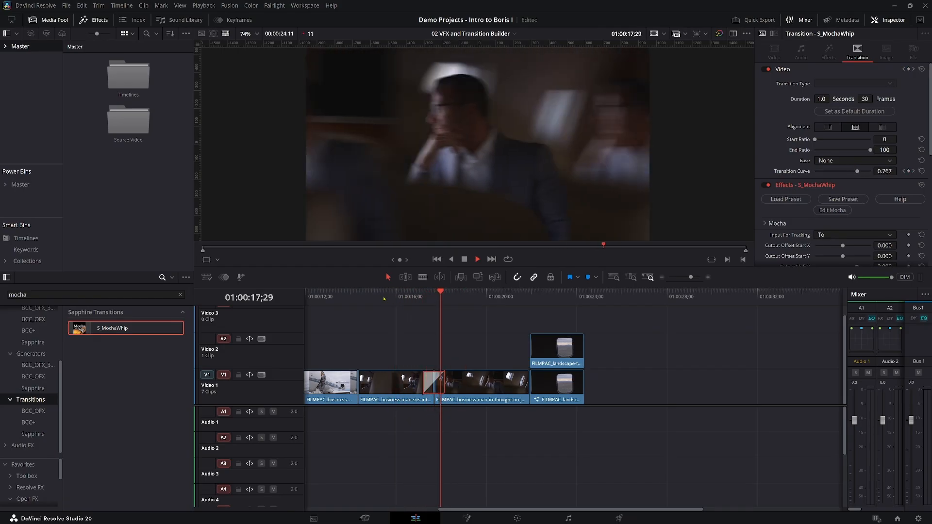
left_click(383, 298)
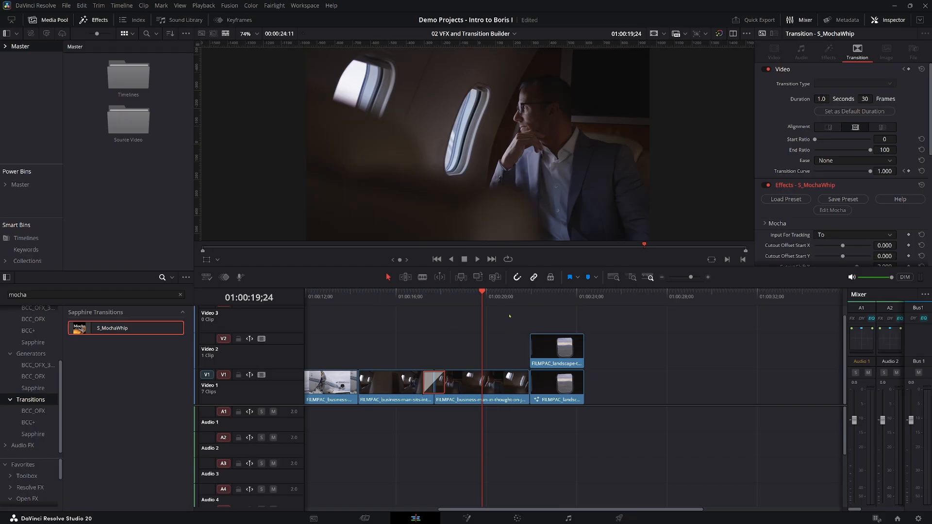
Play across the cut from the seated man to the airplane window shot at 01:00:21;28.
left_click(531, 298)
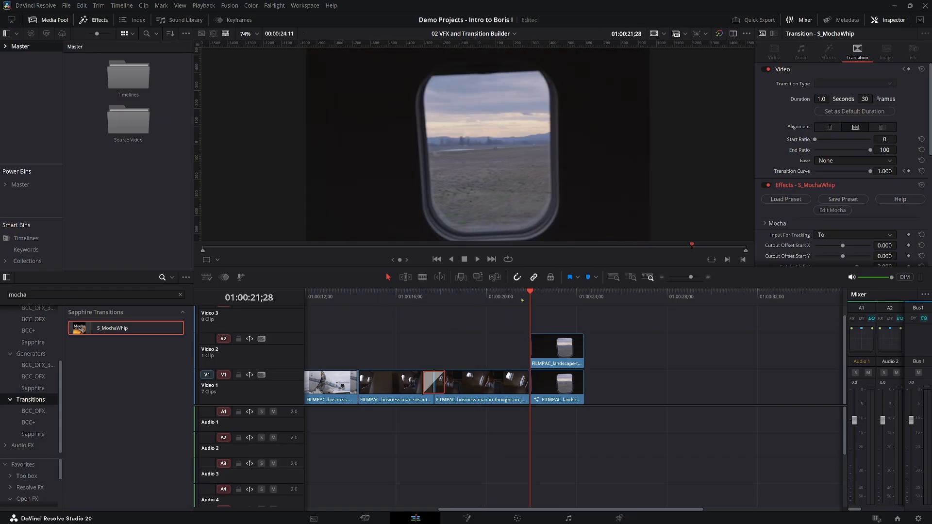
left_click(500, 297)
key("space")
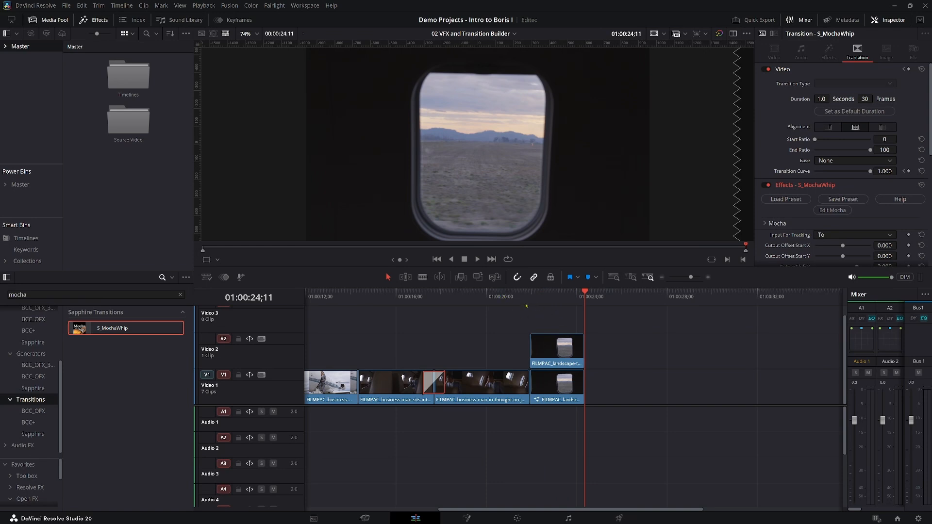
Disable the landscape clip on Video 2, play the window shot beneath it, and return the playhead to 01:00:20;19.
left_click(549, 294)
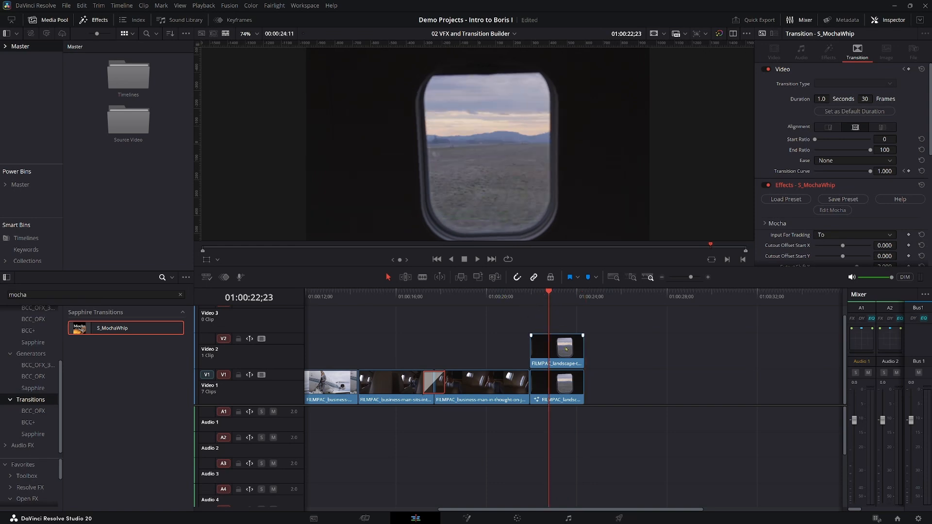
left_click(567, 349)
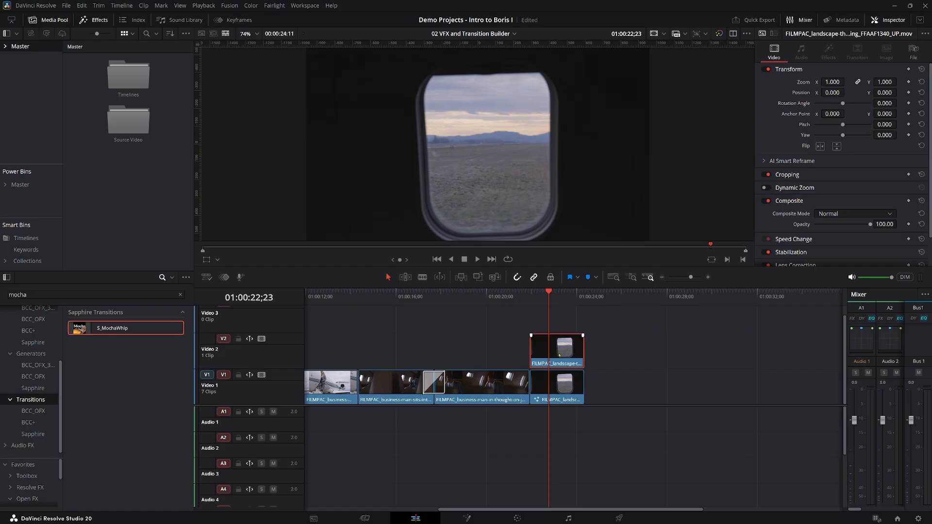
key("d")
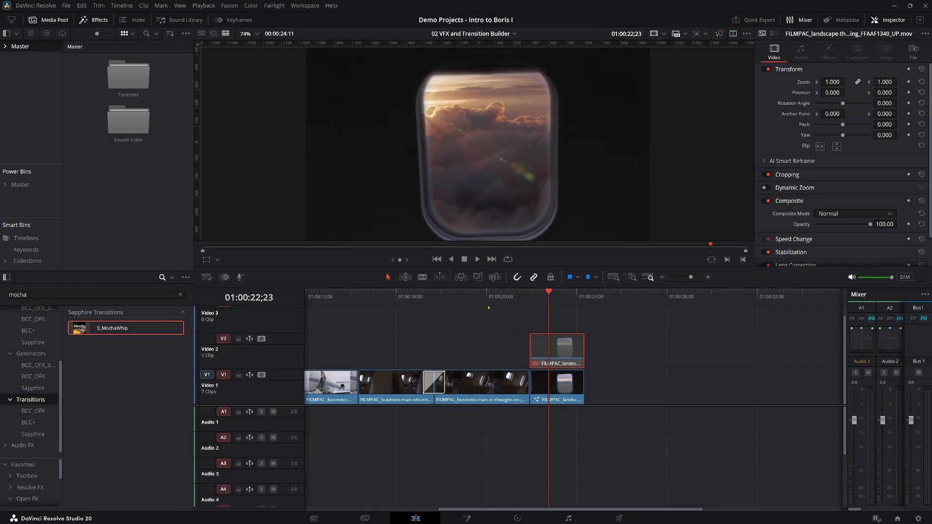
left_click(486, 307)
key("space")
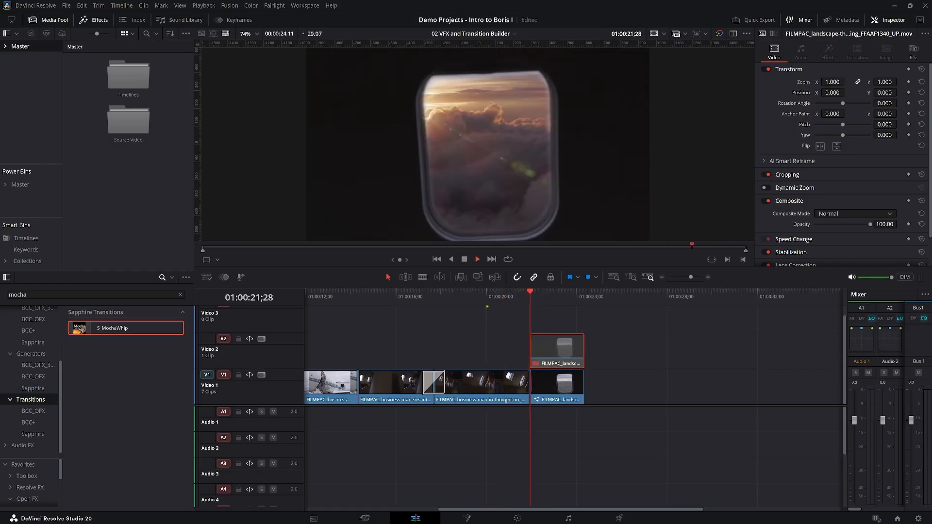
left_click(501, 299)
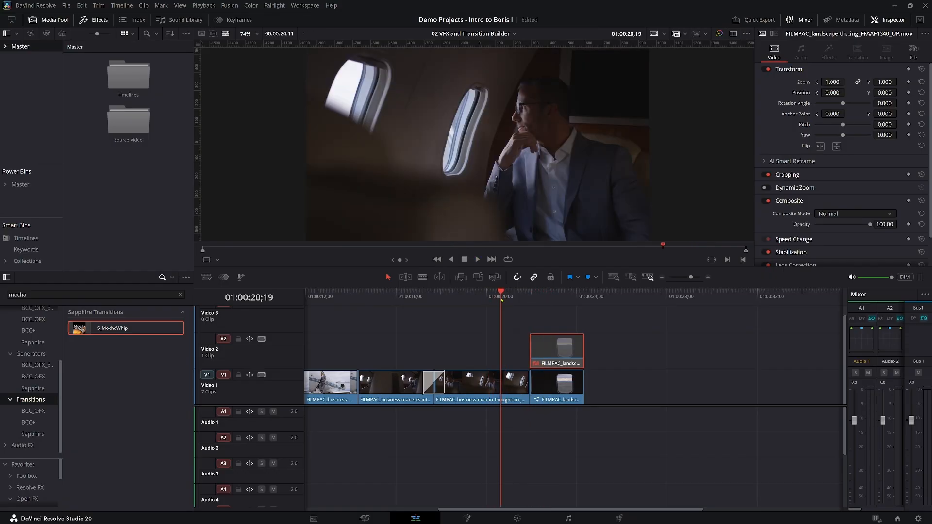
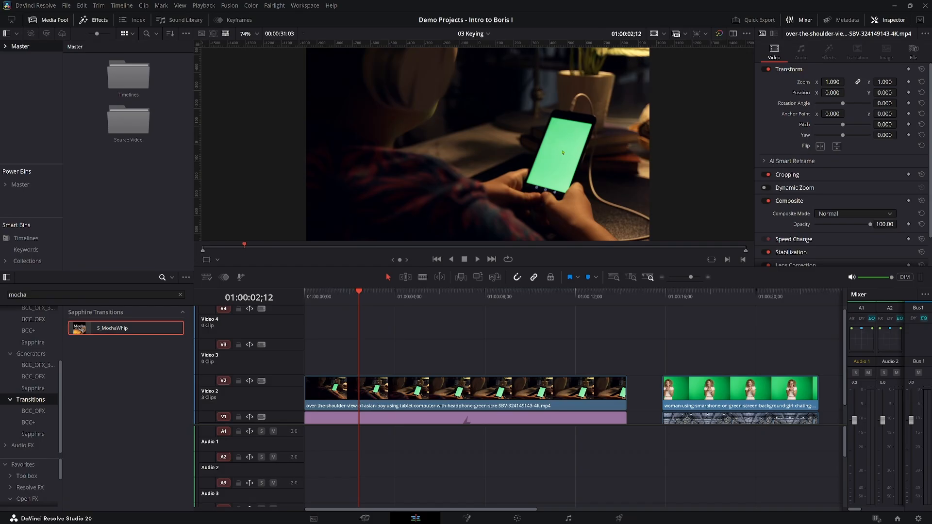
Disable the green-screen phone clip on Video 2 to check the solid color beneath, re-enable it, and save the project.
scroll(428, 354, "down", 1)
left_click(387, 376)
key("d")
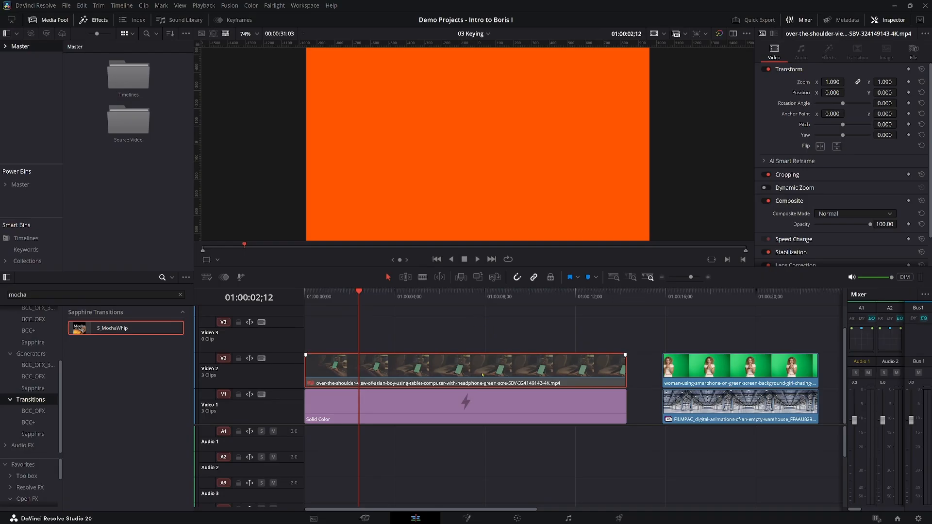
key("d")
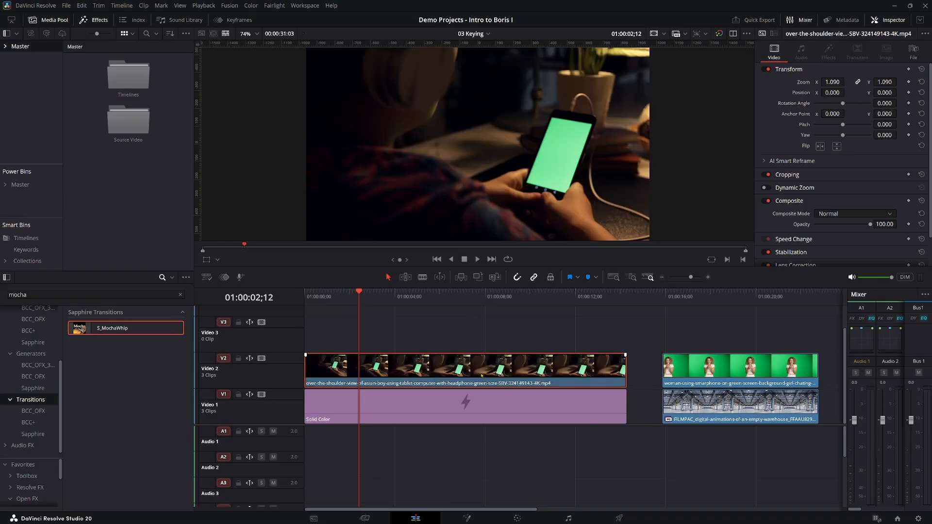
key("ctrl+s")
Replace the effects search term with "chroma" and limit the results to the Open FX filters.
left_click(113, 297)
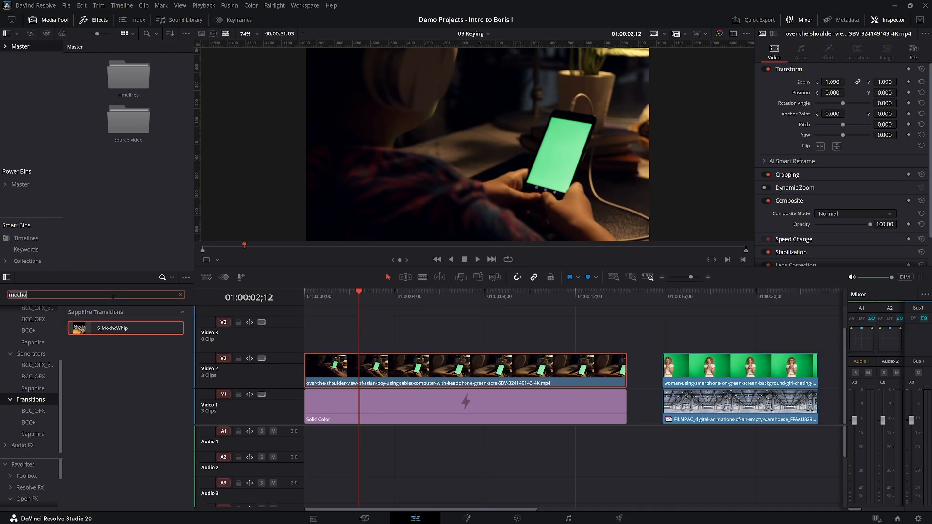
key("ctrl+a")
key("BackSpace")
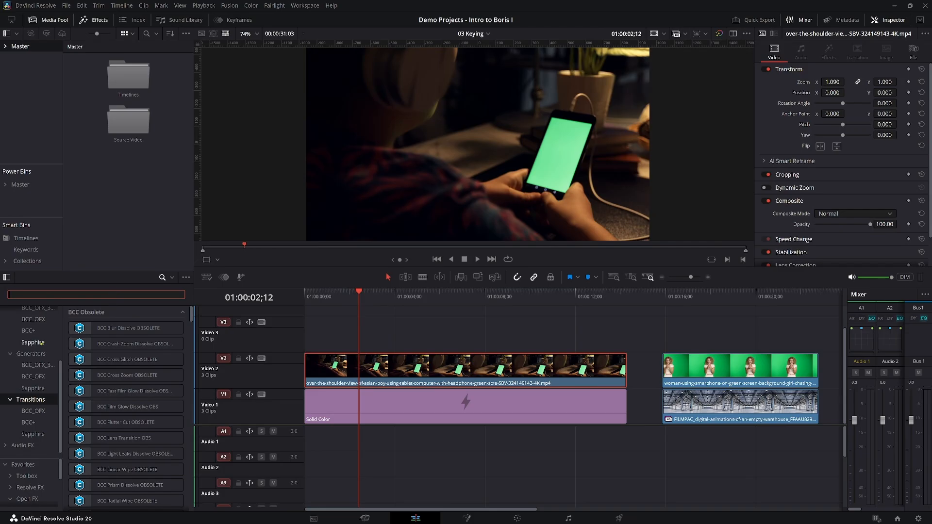
type("chor")
key("BackSpace")
key("BackSpace")
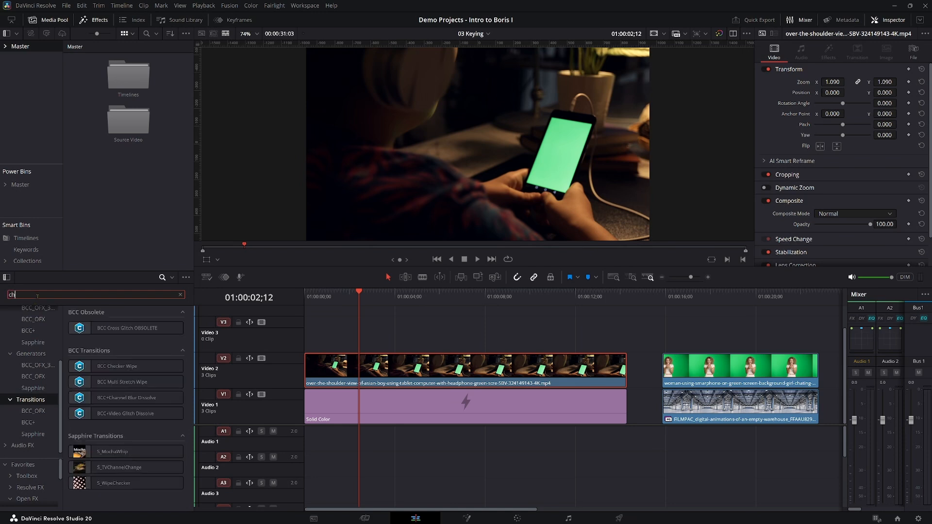
type("roma")
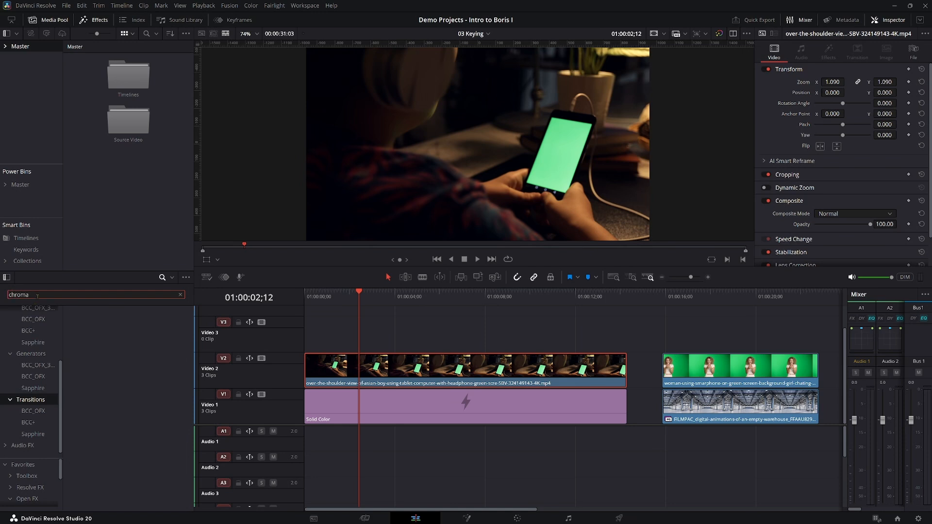
scroll(28, 356, "up", 3)
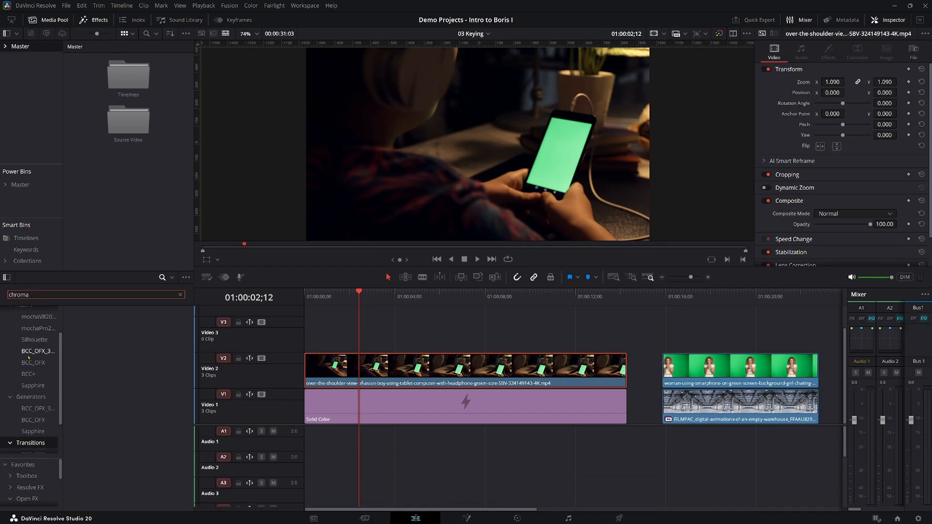
scroll(28, 358, "up", 3)
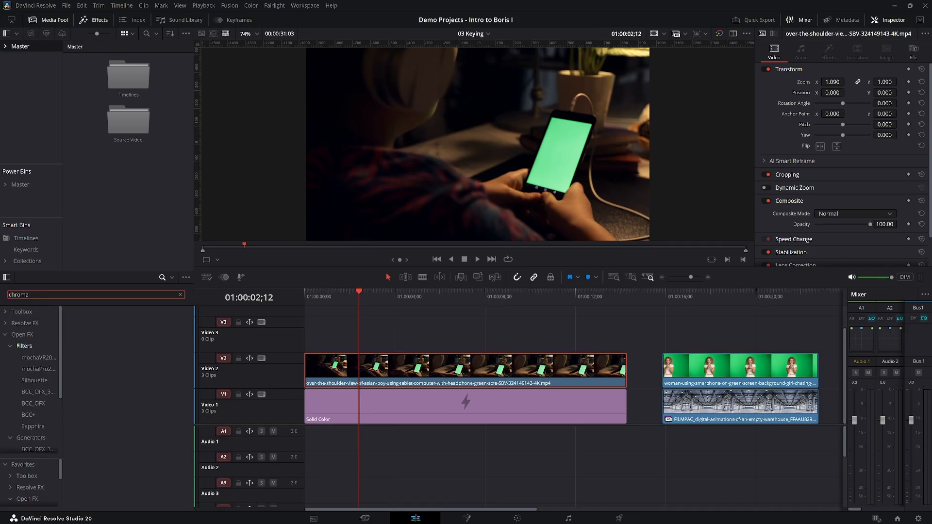
left_click(18, 345)
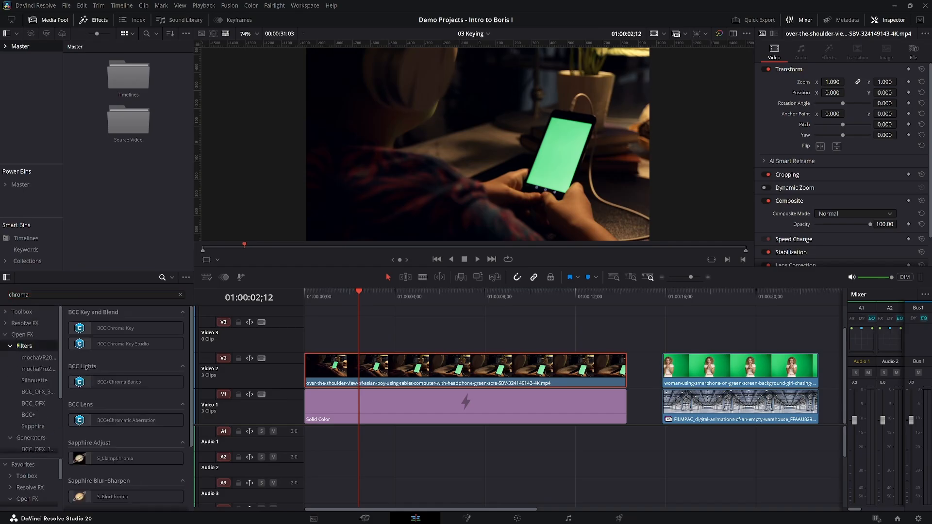
Apply BCC Chroma Key Studio to the phone clip on Video 2 and load its greenscreen preset from the FX Browser.
left_click(111, 345)
left_click_drag(113, 346, 411, 374)
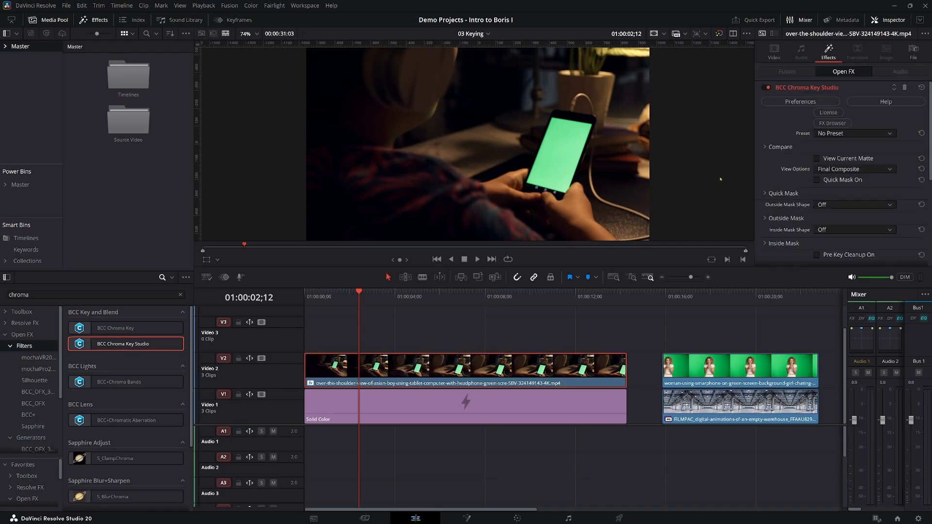
left_click(836, 124)
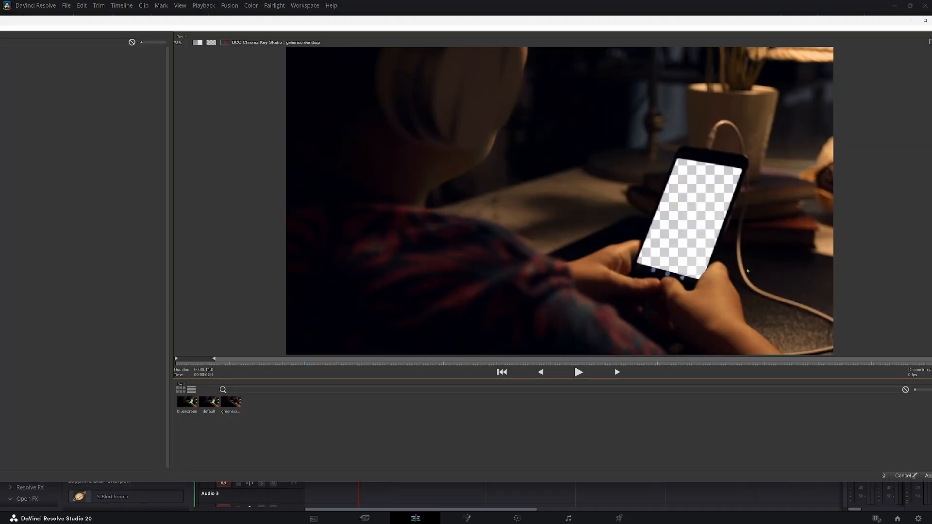
left_click(927, 476)
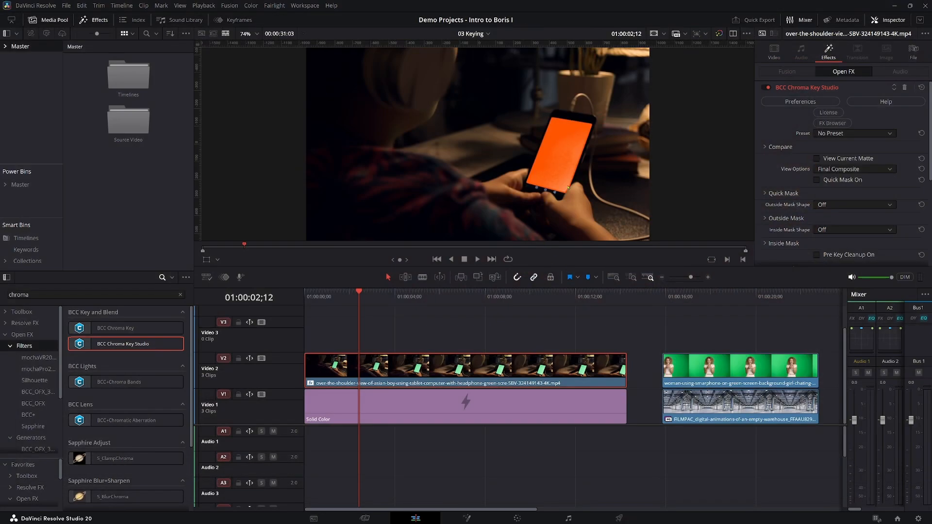
Examine the keyed phone screen and its surroundings up close for the quality of the key.
scroll(566, 172, "up", 6)
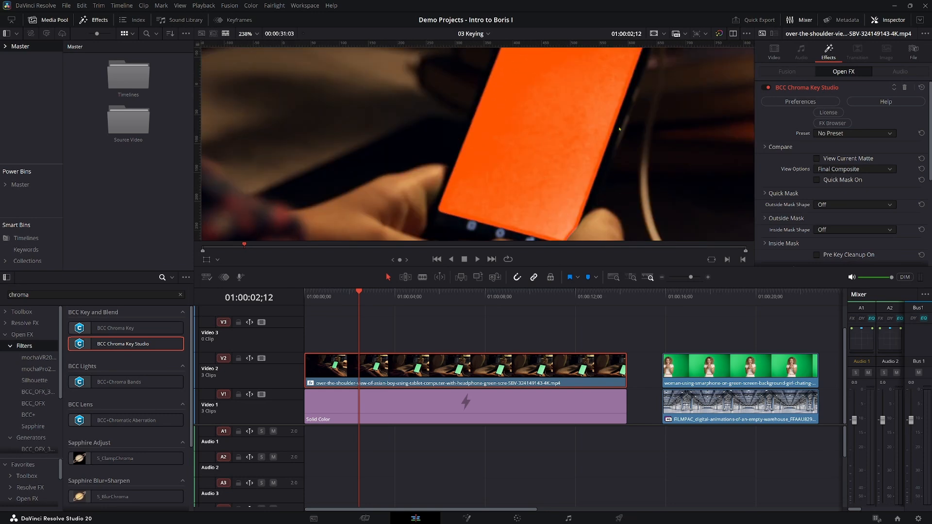
left_click_drag(620, 119, 574, 198)
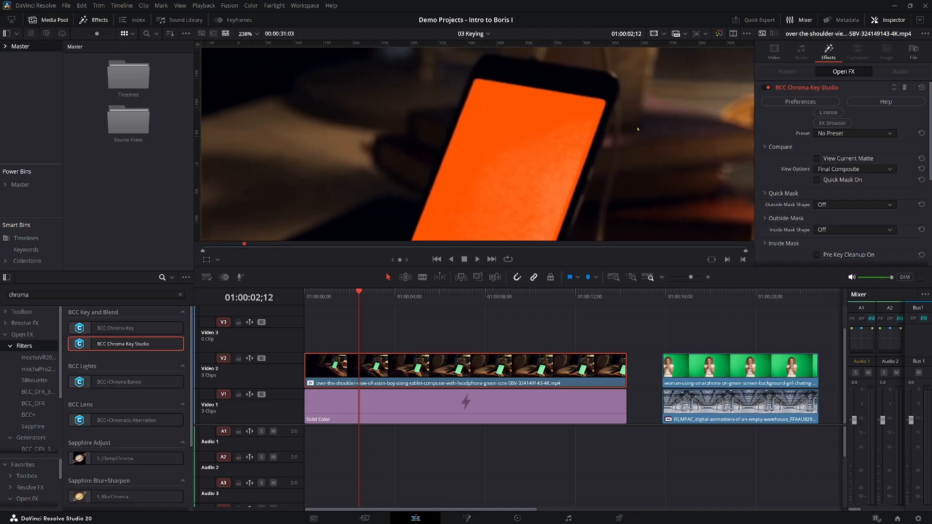
left_click_drag(633, 122, 541, 210)
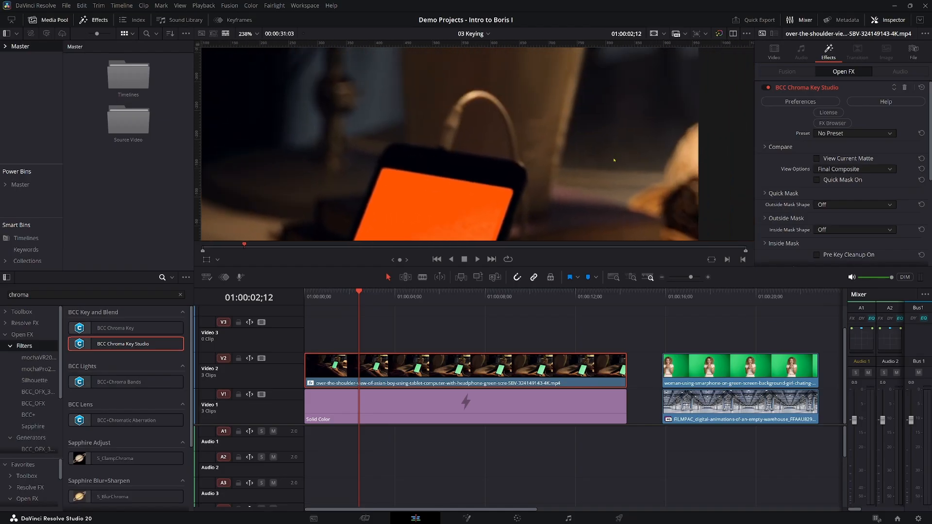
left_click_drag(615, 160, 553, 235)
left_click_drag(586, 149, 546, 205)
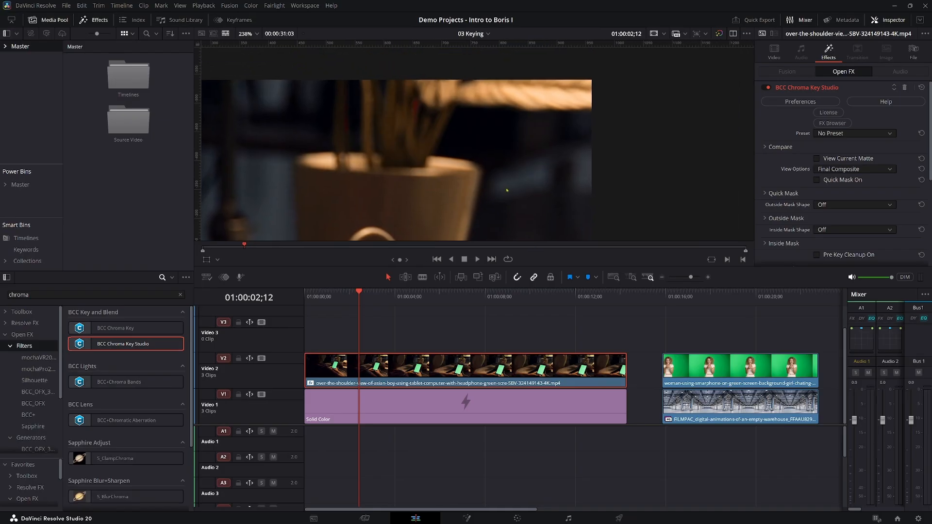
scroll(501, 164, "down", 10)
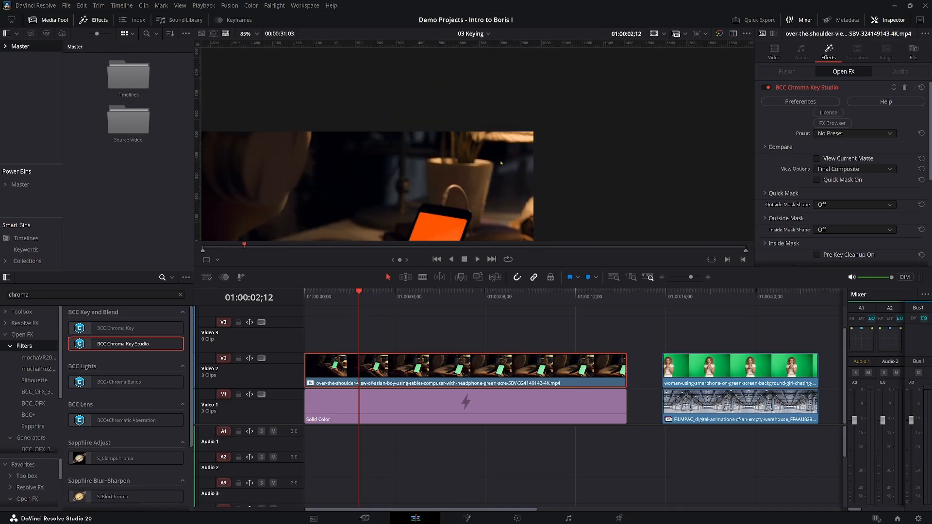
left_click_drag(501, 164, 555, 125)
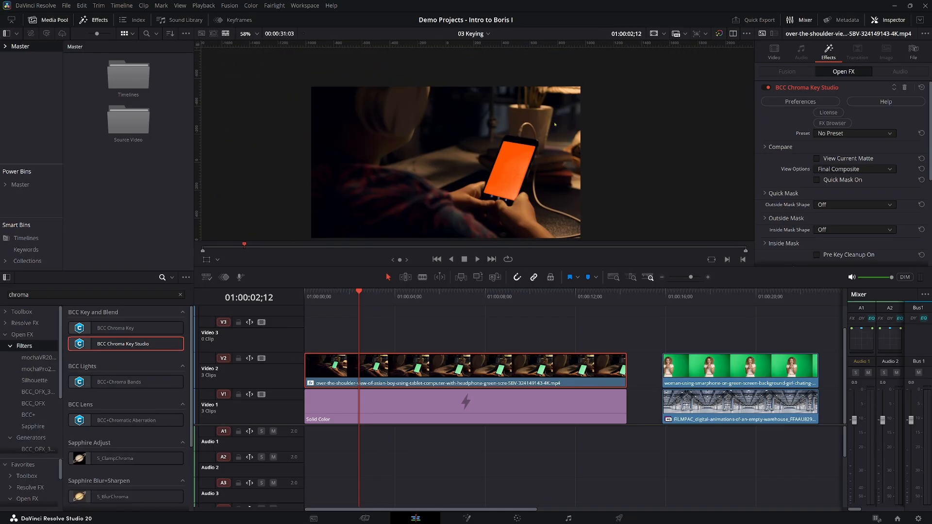
scroll(535, 175, "up", 3)
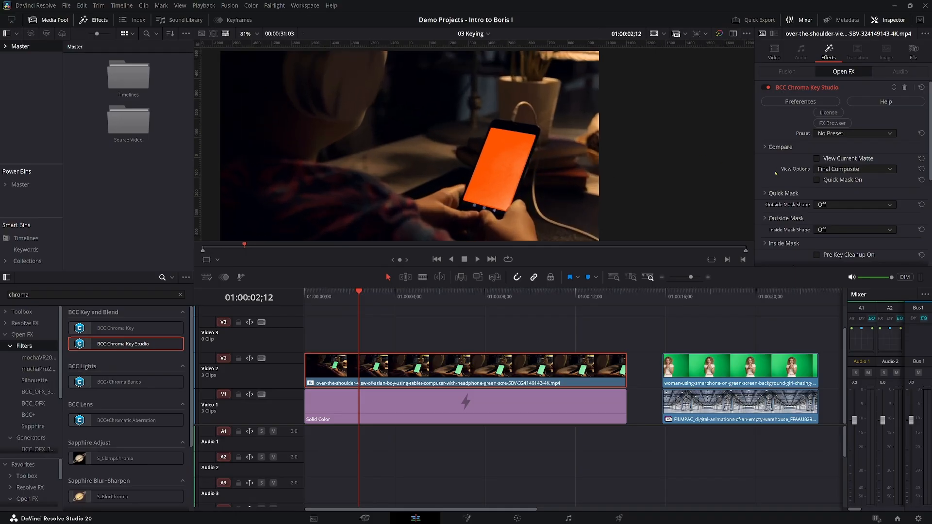
Display the current matte and enable Matte Cleanup with White Level 77.2 and Gamma 0.412.
left_click(817, 158)
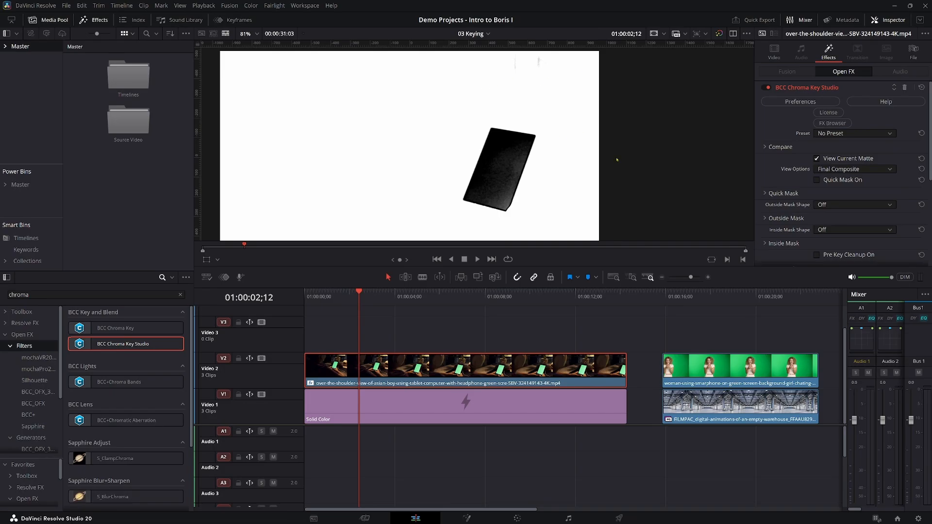
scroll(828, 196, "down", 5)
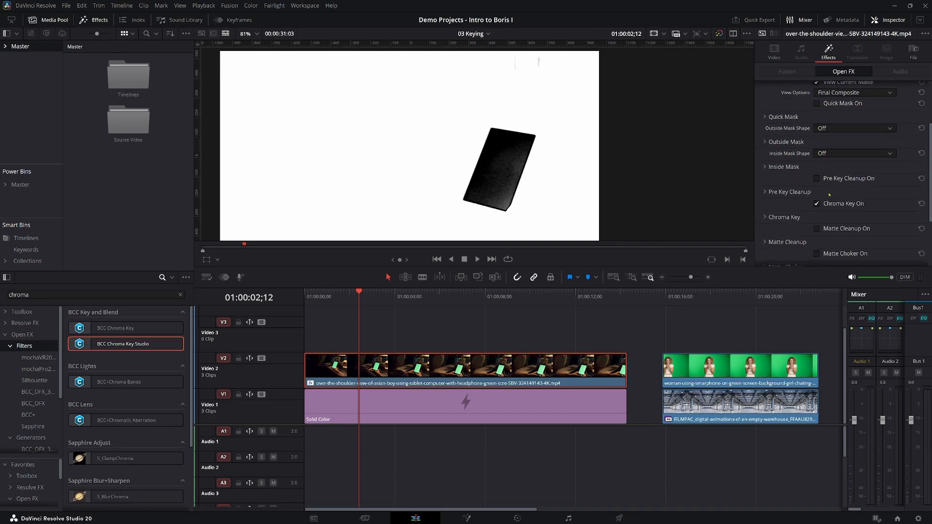
scroll(829, 194, "down", 1)
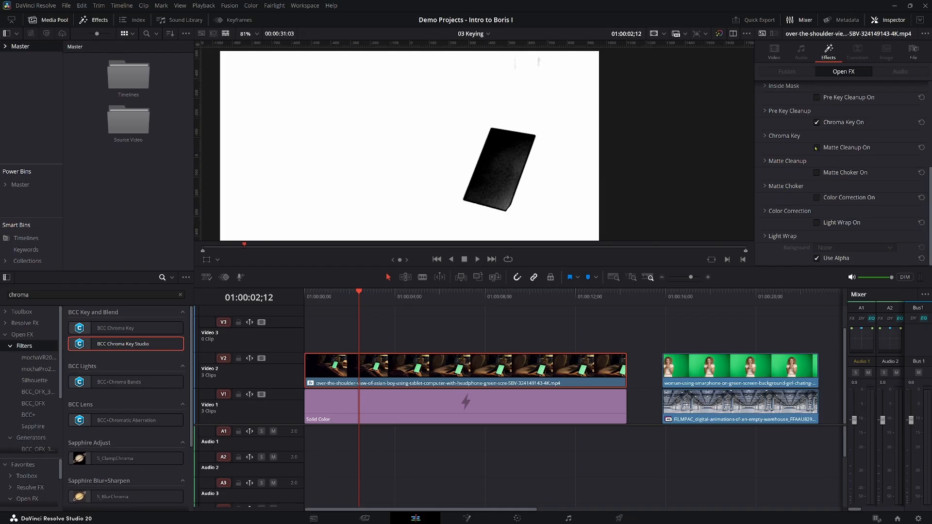
left_click(764, 161)
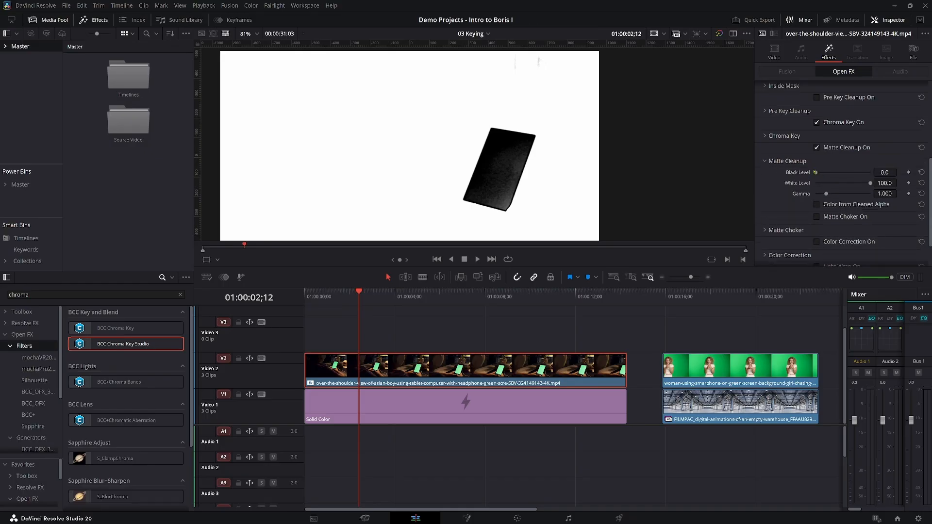
mouse_move(820, 172)
left_mouse_down()
mouse_move(870, 172)
mouse_move(809, 180)
left_mouse_up()
left_click_drag(885, 183, 871, 183)
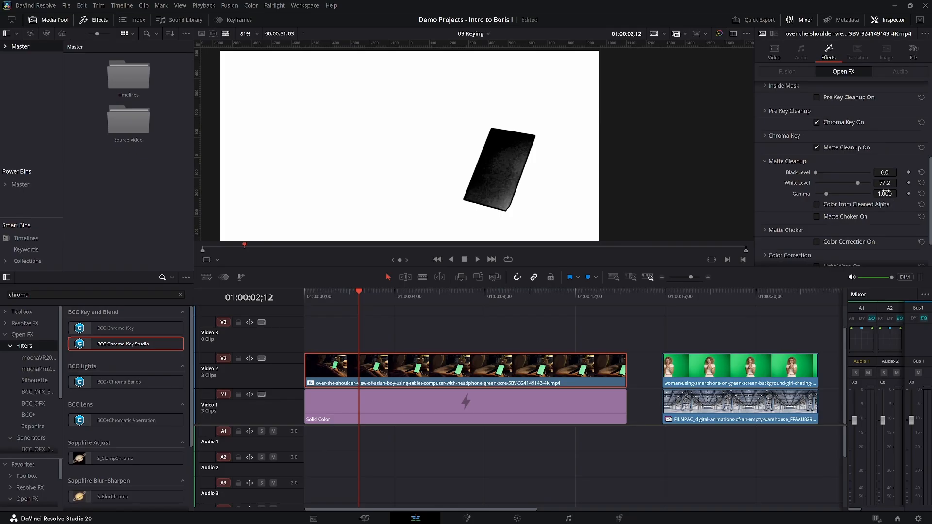
left_click_drag(885, 193, 871, 194)
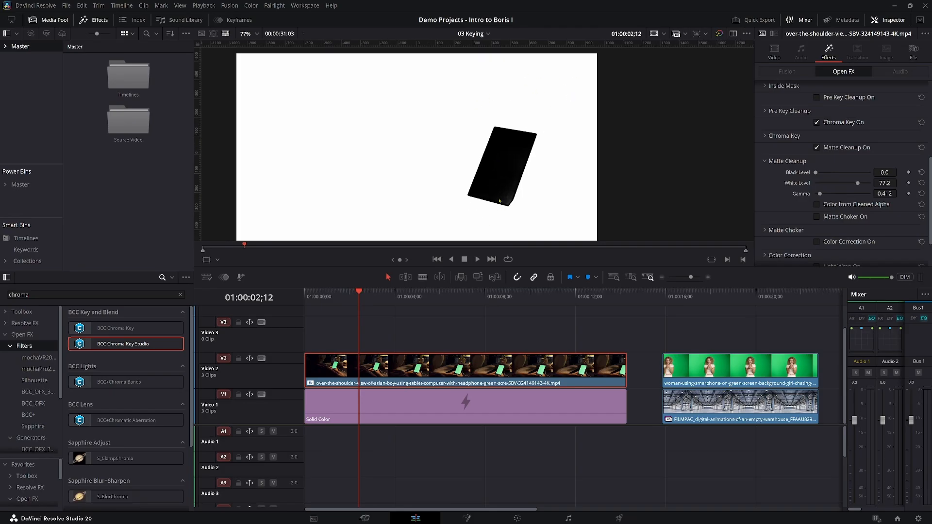
Enable the Matte Choker for the phone key with Blur 2.97, Choke 70.8 and Gray Soften 35.2.
scroll(500, 201, "up", 3)
scroll(500, 201, "up", 5)
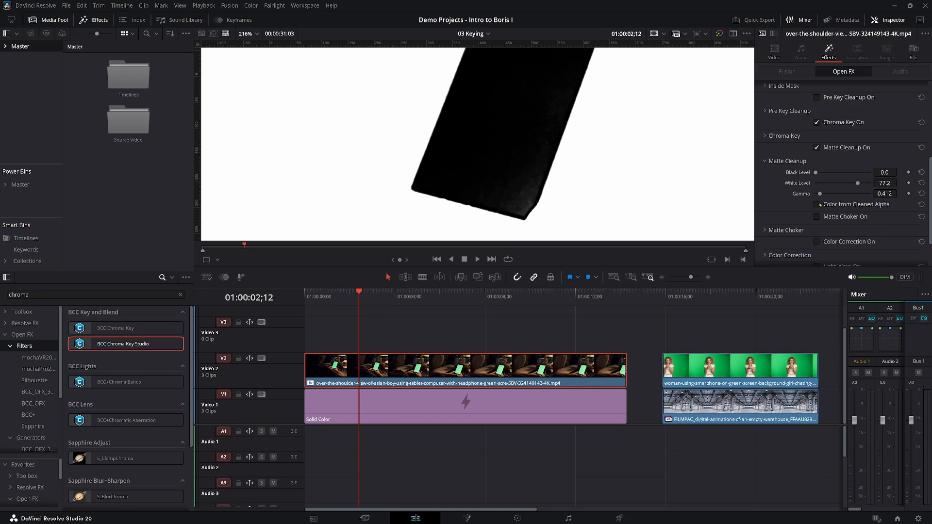
scroll(815, 147, "down", 2)
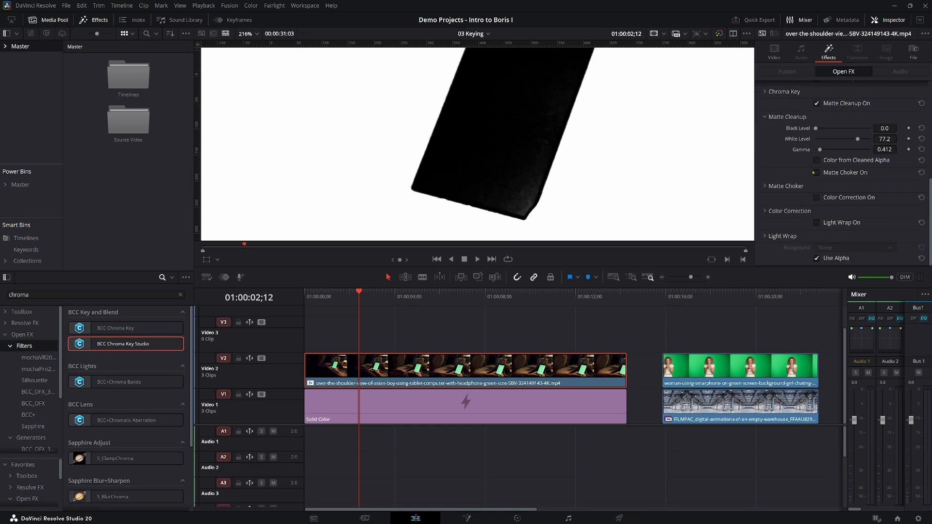
left_click(817, 172)
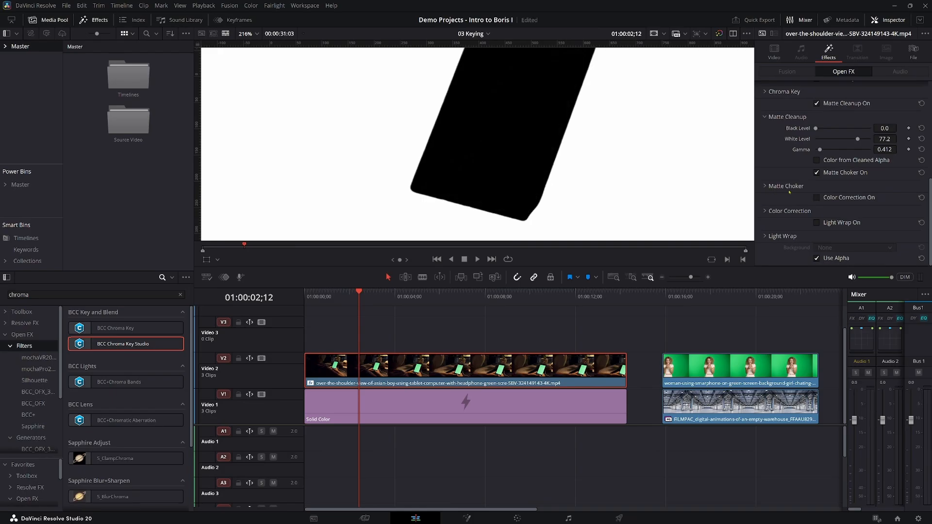
left_click(766, 188)
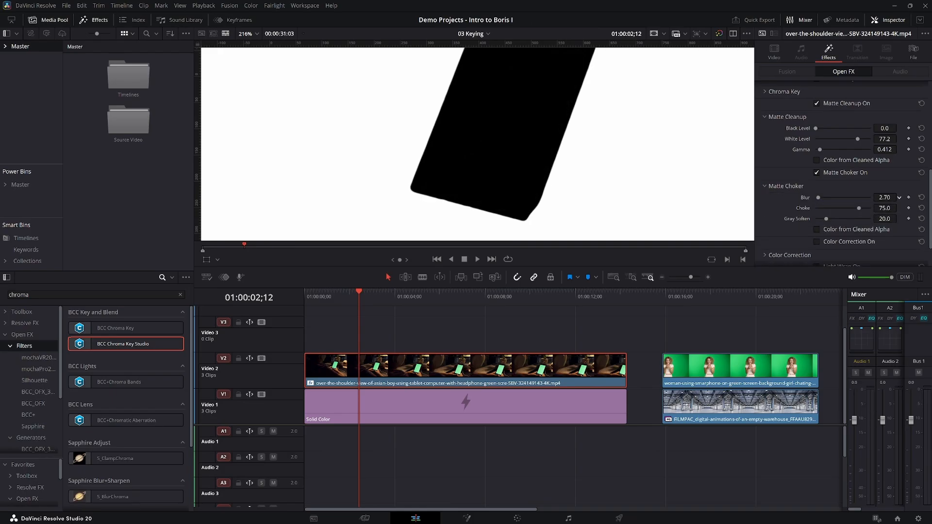
left_click_drag(899, 198, 900, 197)
left_click_drag(826, 218, 835, 219)
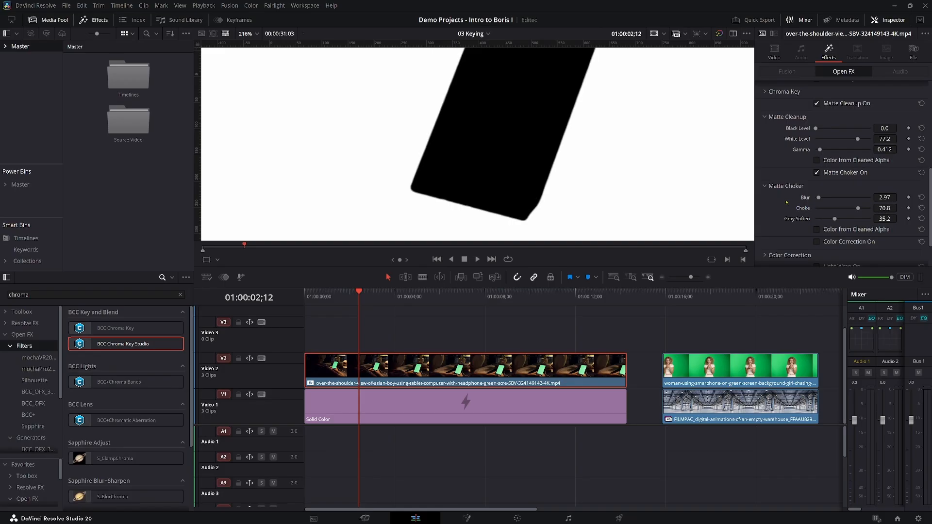
Turn off View Current Matte and review the finished phone key over the solid color.
scroll(799, 171, "up", 6)
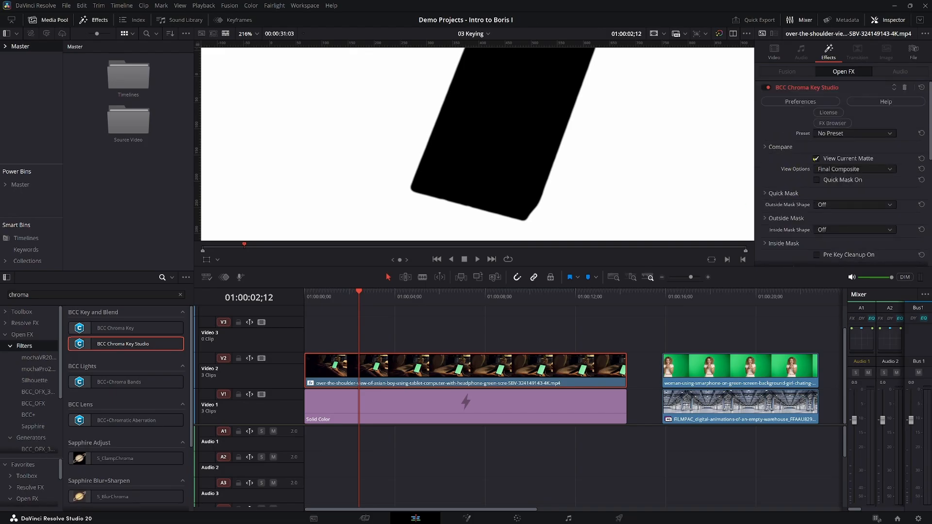
left_click(817, 159)
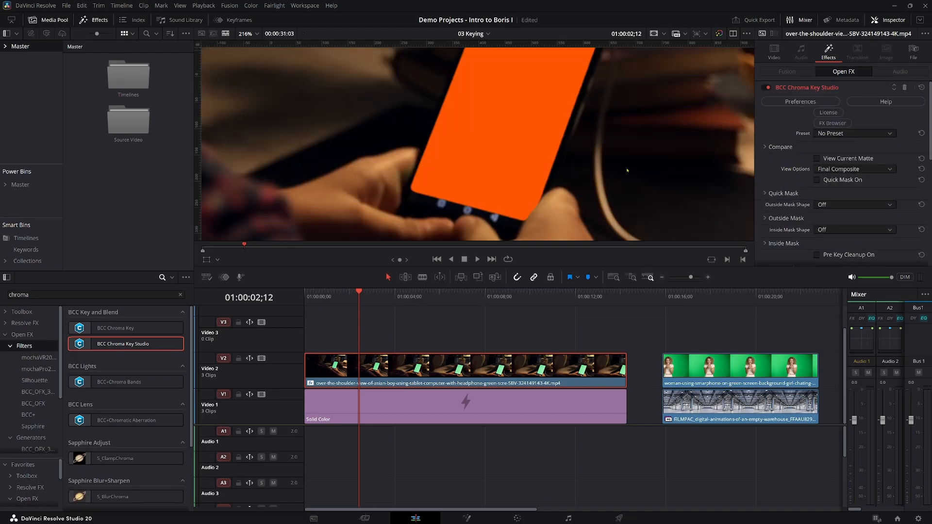
scroll(634, 173, "down", 6)
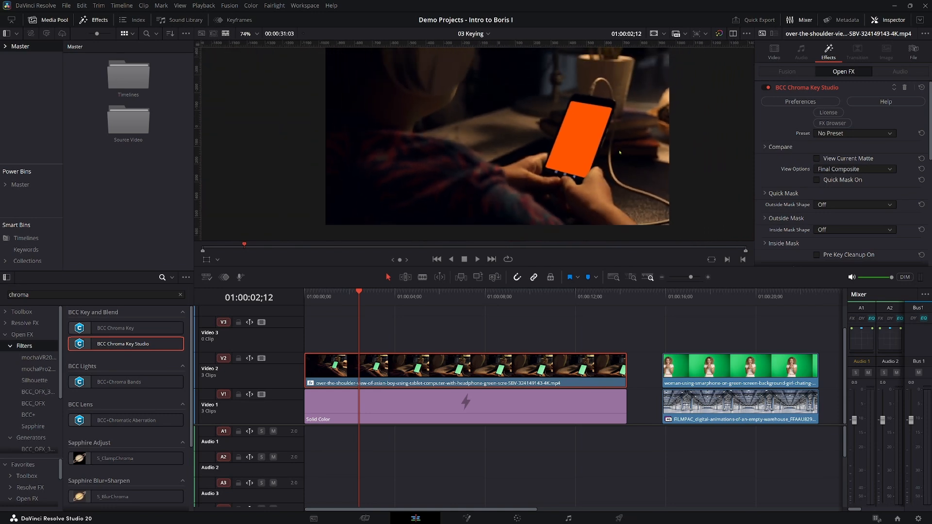
scroll(620, 153, "down", 2)
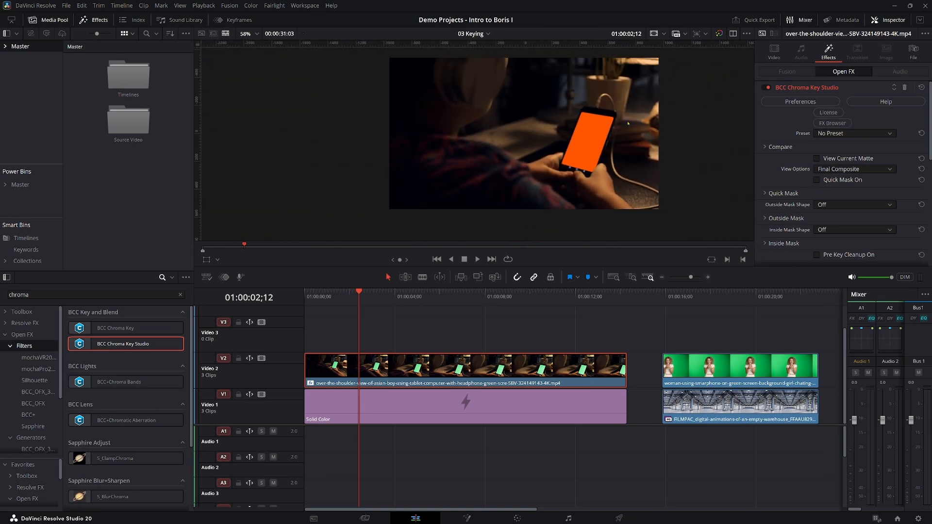
mouse_move(633, 121)
left_mouse_down()
mouse_move(619, 154)
mouse_move(619, 133)
left_mouse_up()
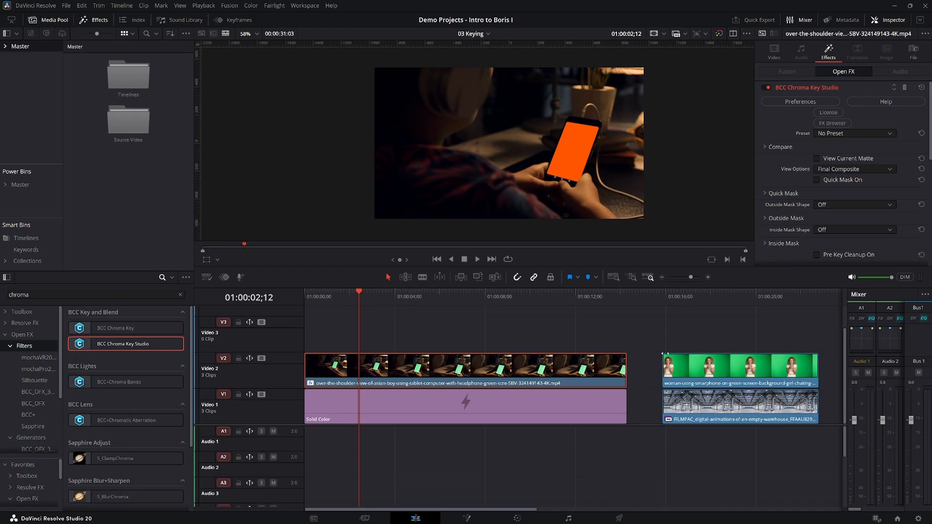
Apply the Mocha Pro effect to the first green-screen clip of the woman with the smartphone.
left_click_drag(470, 509, 580, 511)
left_click(474, 302)
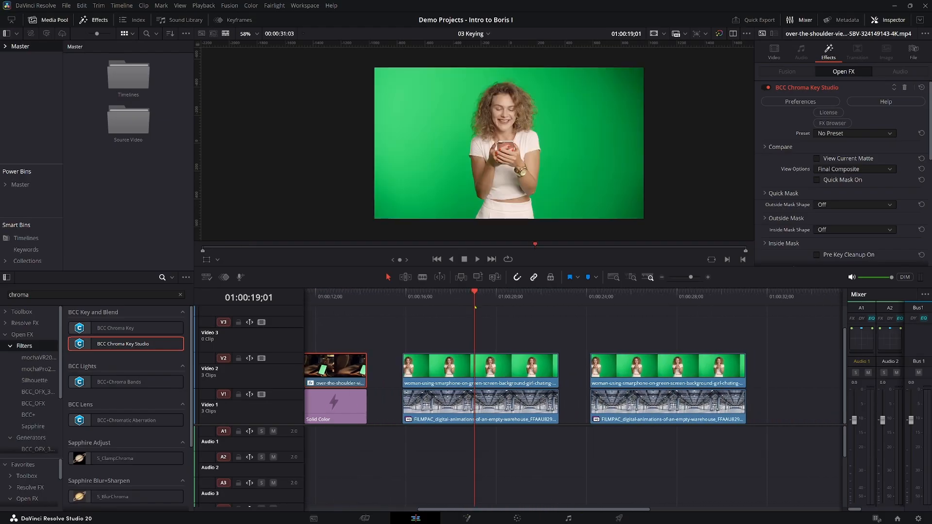
scroll(570, 155, "up", 3)
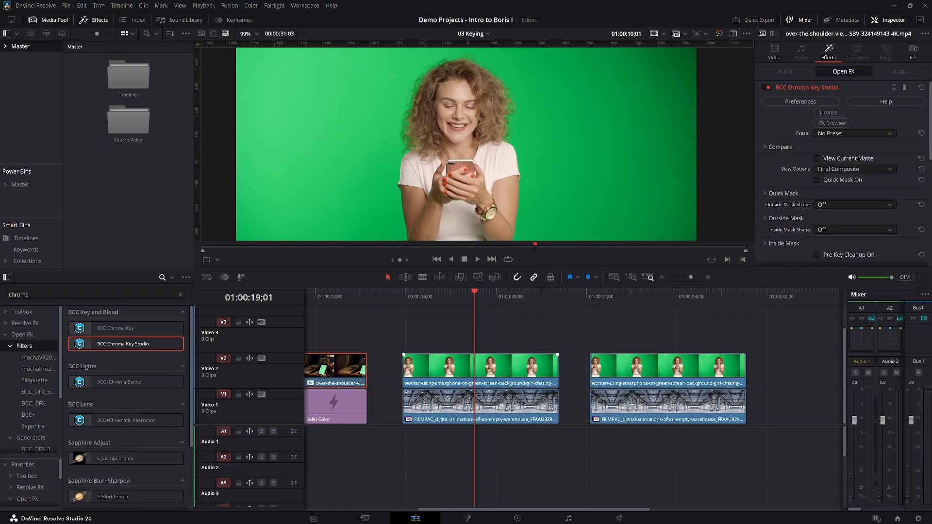
left_click(490, 372)
double_click(26, 294)
type("mocha")
left_click_drag(109, 329, 467, 377)
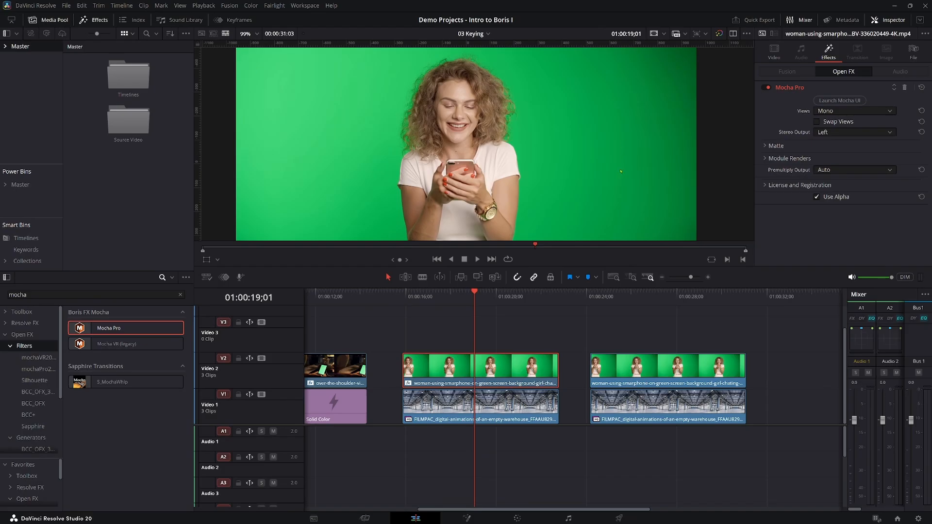
At 01:00:19;17, crop the woman's clip by 394 on the left and 475 on the right.
left_click_drag(462, 295, 487, 303)
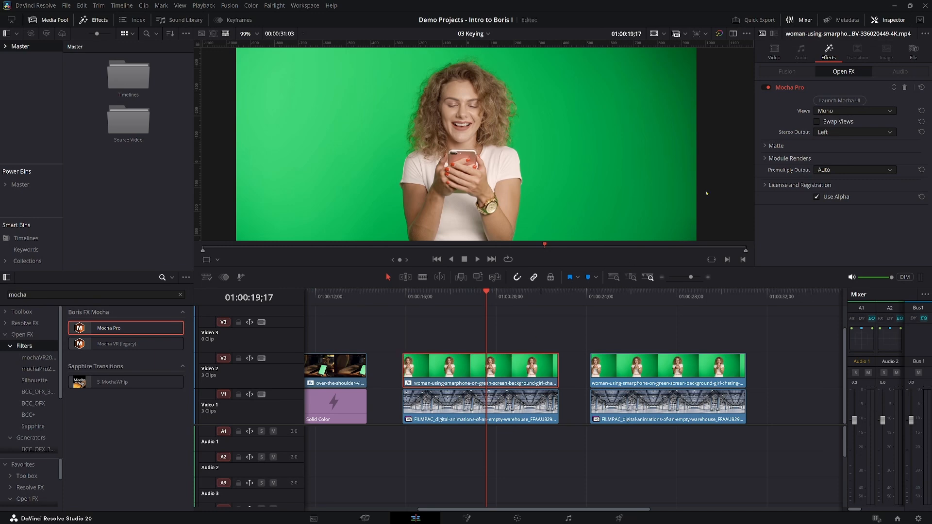
left_click(774, 52)
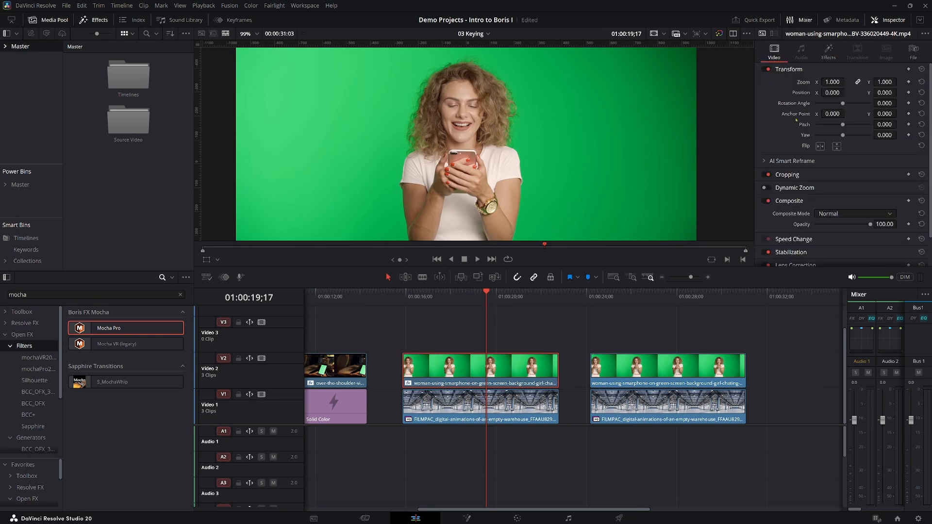
left_click(788, 174)
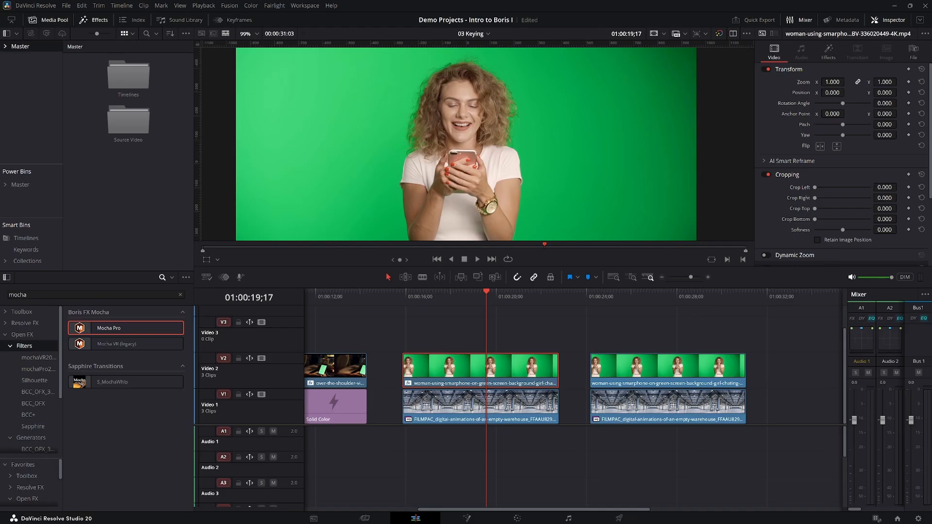
mouse_move(885, 198)
left_mouse_down()
mouse_move(899, 198)
mouse_move(889, 187)
mouse_move(899, 187)
mouse_move(879, 188)
left_mouse_up()
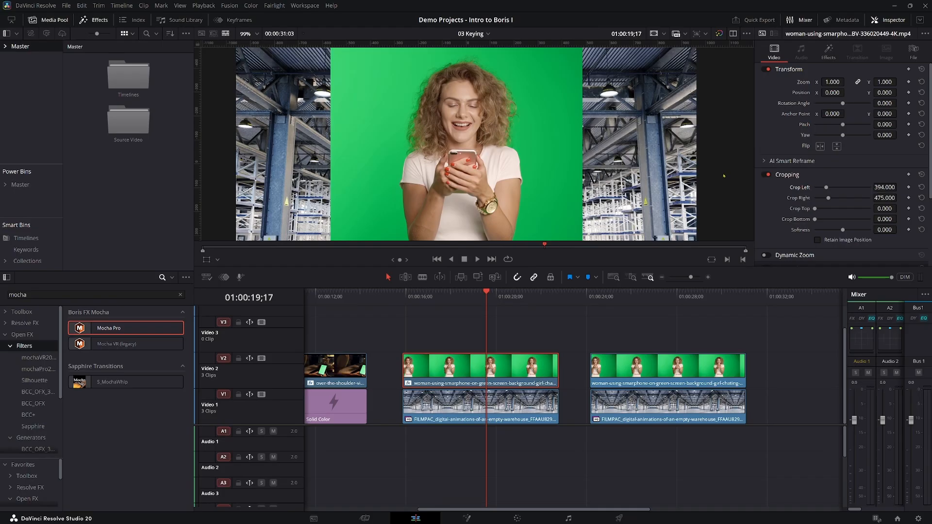
Launch the Mocha UI and create an object mask layer around the woman, covering her head, body and skirt.
scroll(723, 176, "down", 3)
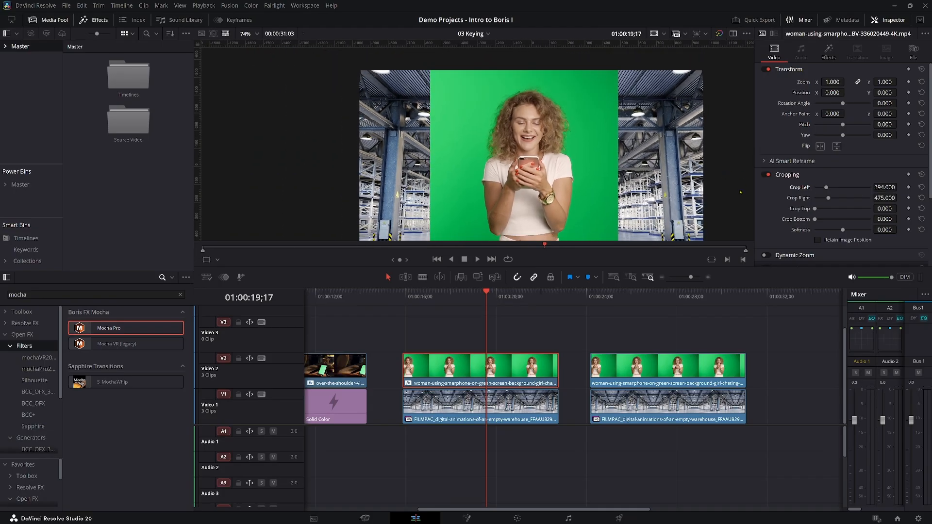
left_click_drag(740, 192, 721, 176)
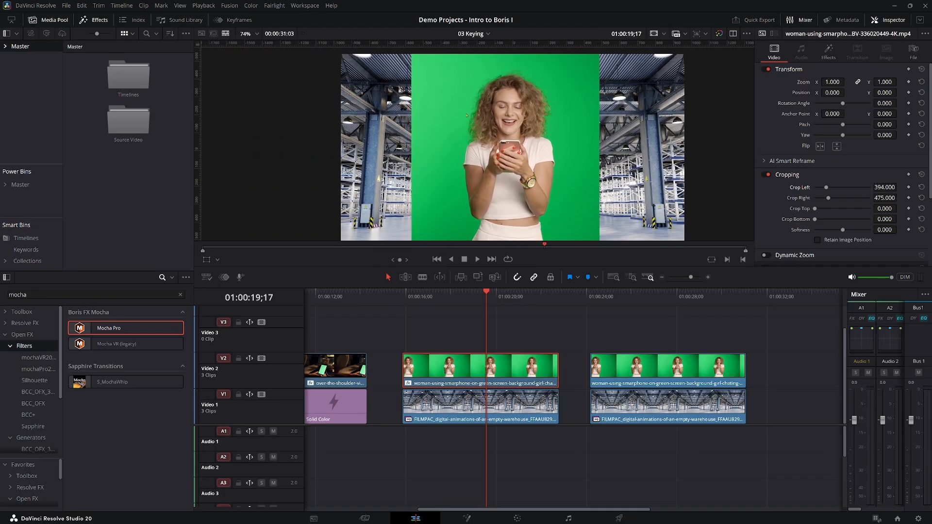
left_click(252, 35)
left_click(255, 45)
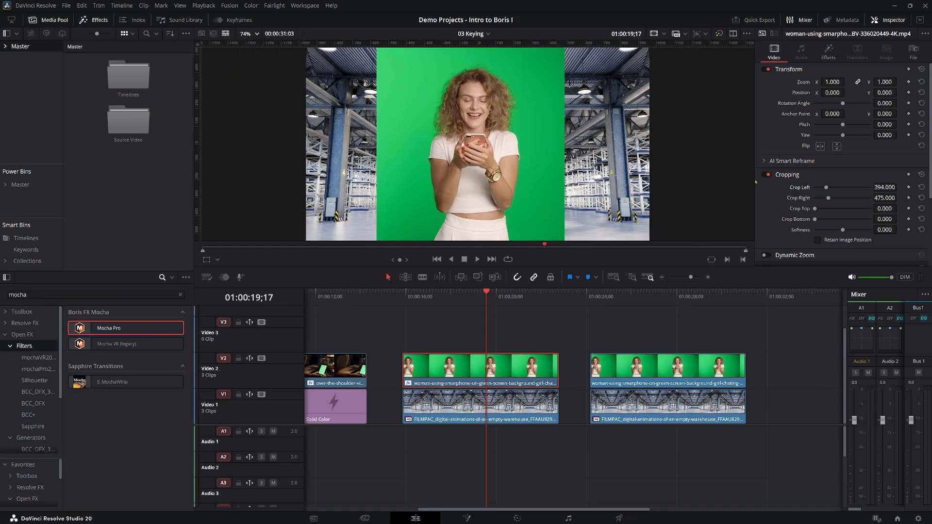
left_click(829, 52)
left_click(834, 101)
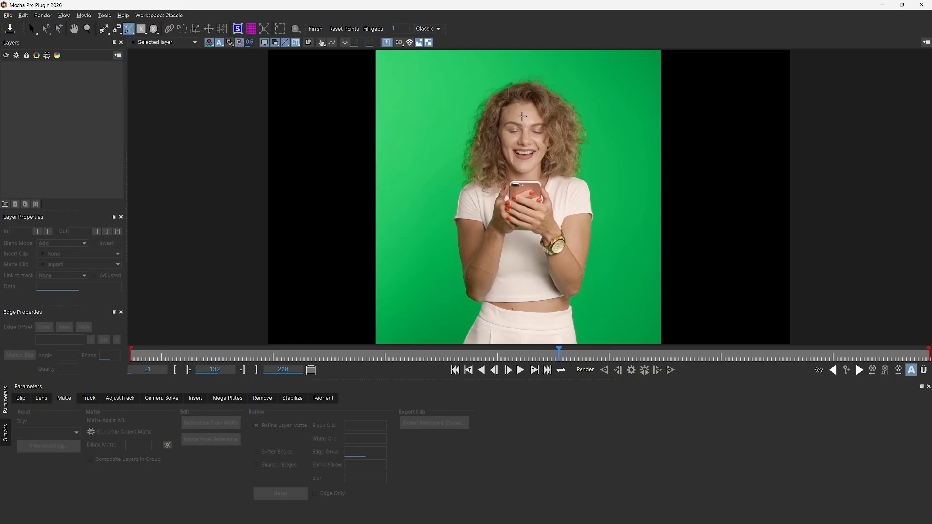
left_click(520, 113)
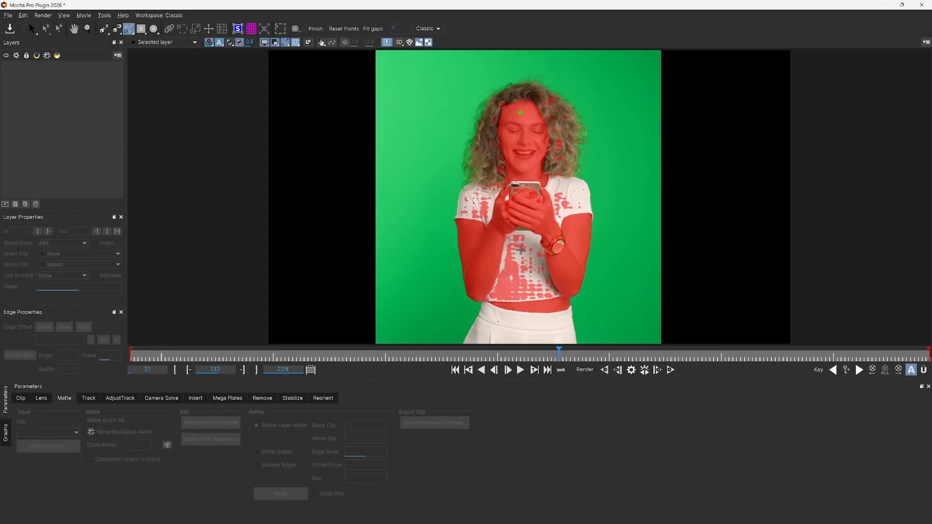
left_click(527, 331)
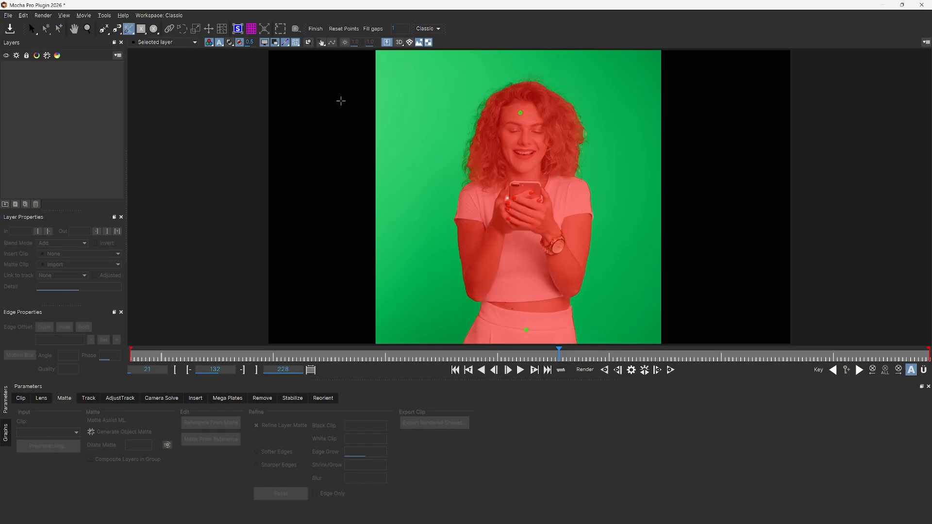
left_click(314, 29)
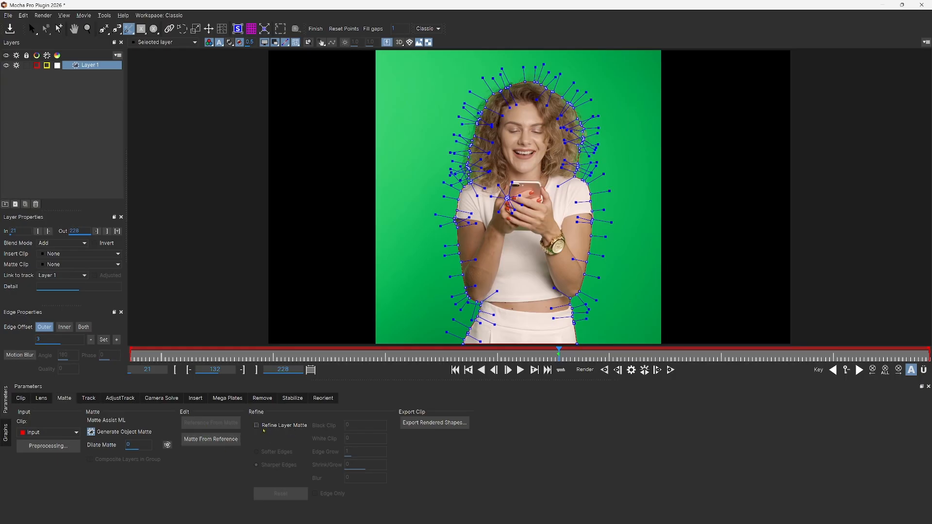
Enable Refine Layer Matte with Softer Edges and render the object matte across the whole clip.
left_click(255, 426)
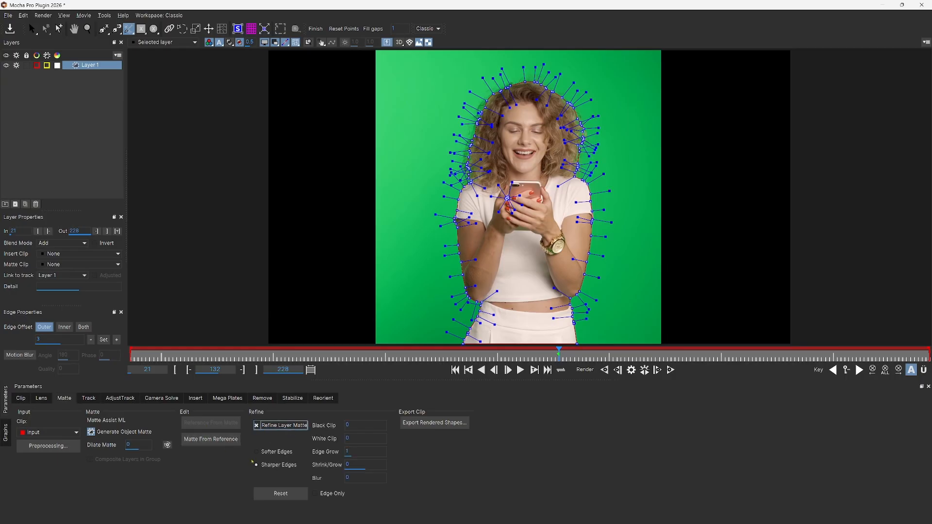
left_click(256, 452)
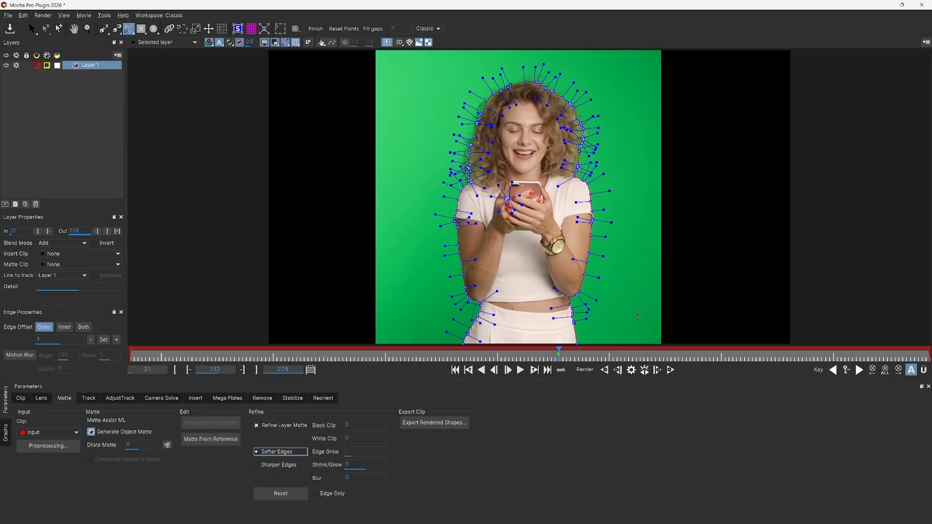
left_click(644, 371)
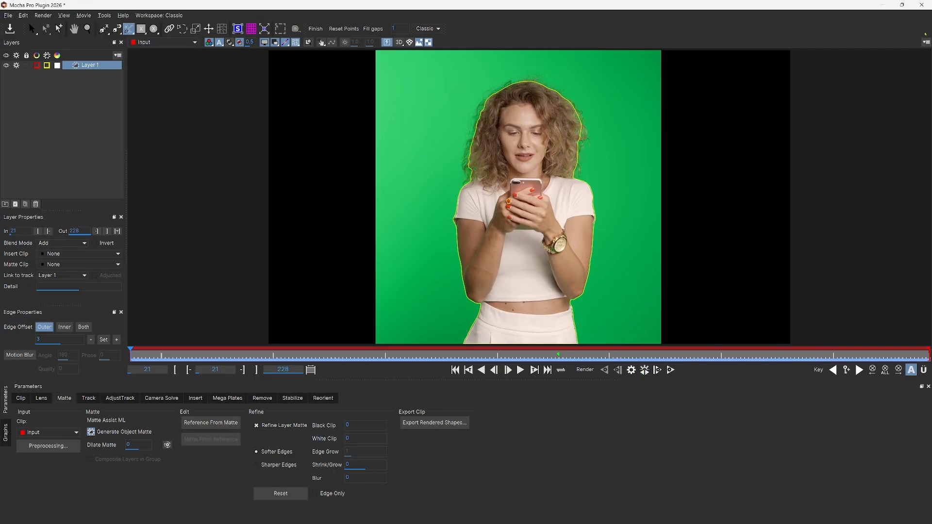
Close Mocha Pro saving the project, and turn on Apply Matte in the clip's Mocha Pro effect.
left_click(922, 6)
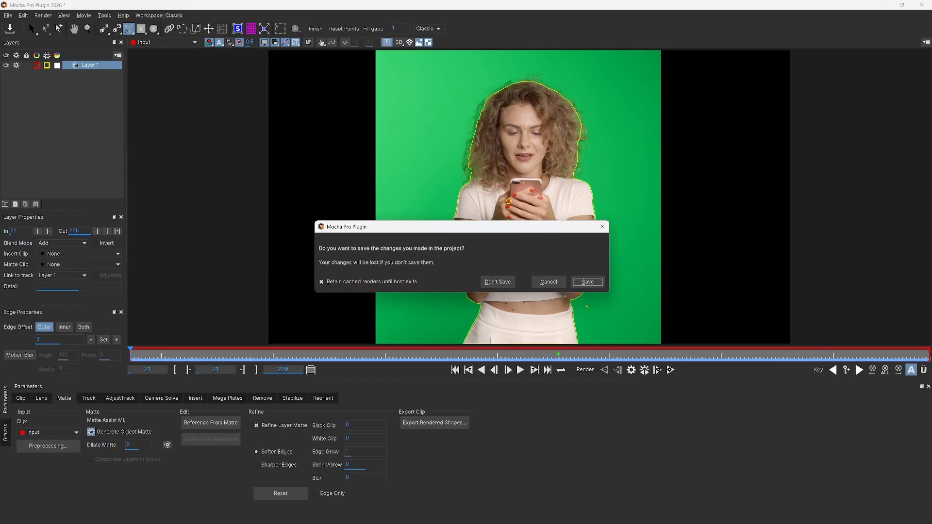
left_click(588, 283)
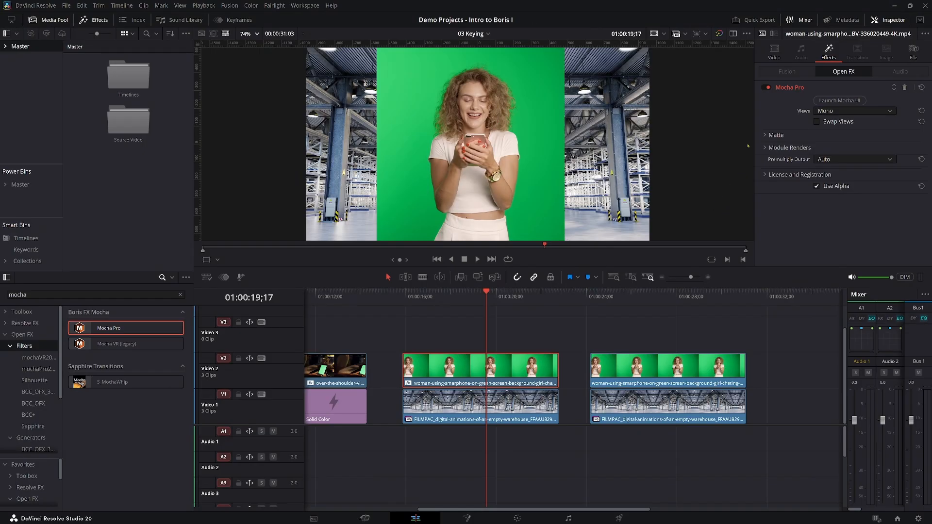
left_click(764, 136)
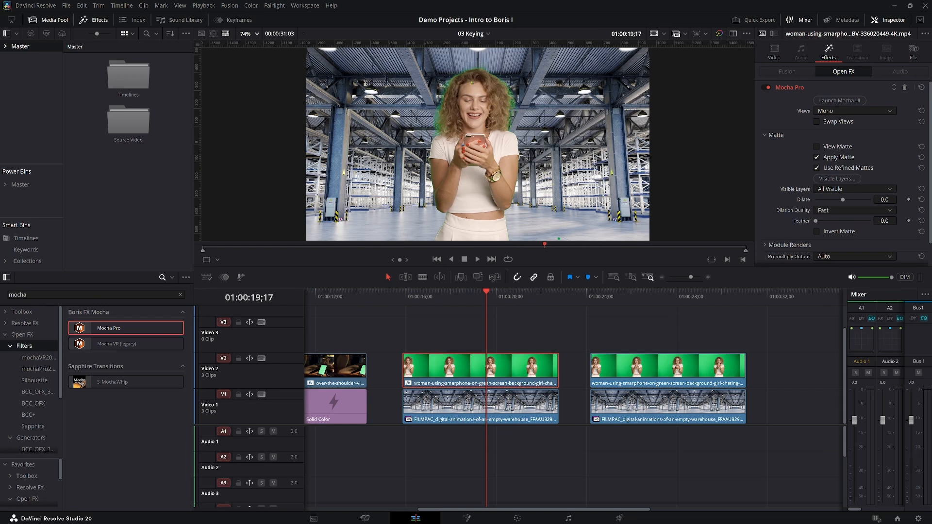
Add the BCC+Spill Remover effect to the woman's clip to remove the green fringe around her hair.
scroll(446, 121, "up", 5)
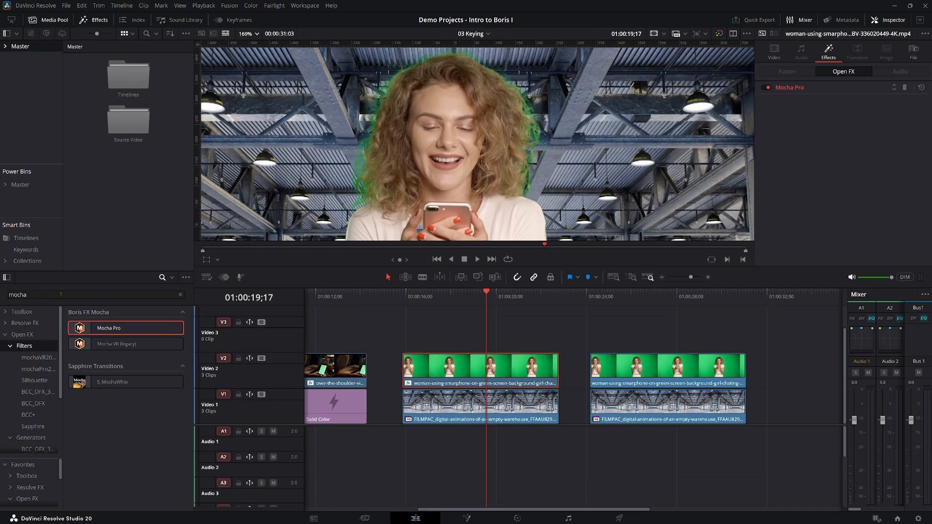
double_click(61, 295)
type("spi")
left_click_drag(118, 329, 469, 367)
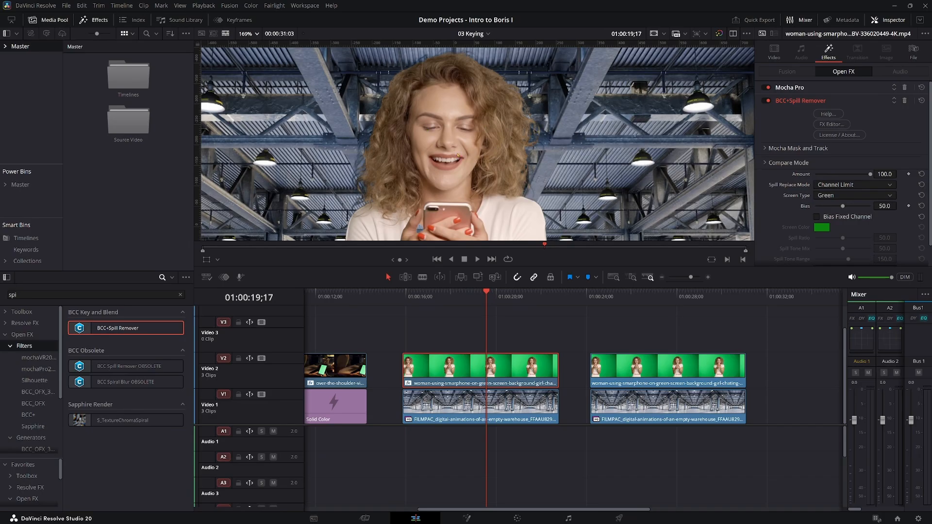
Add the BCC+Grade effect to the woman's clip.
scroll(412, 169, "down", 5)
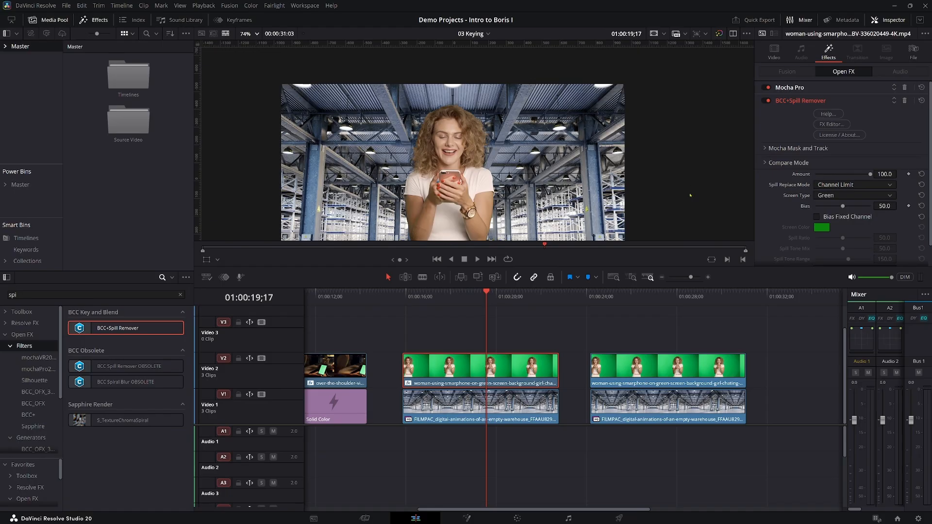
left_click(68, 294)
type("grade")
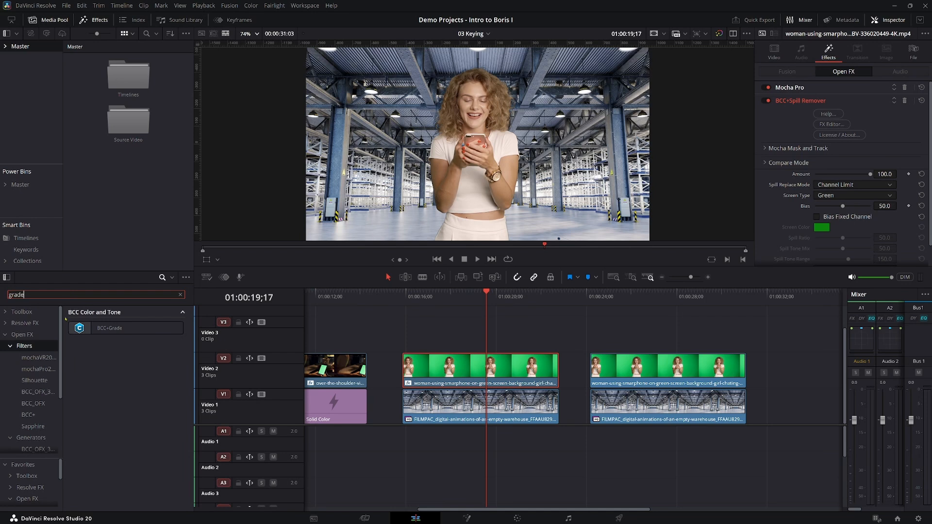
left_click_drag(99, 329, 442, 370)
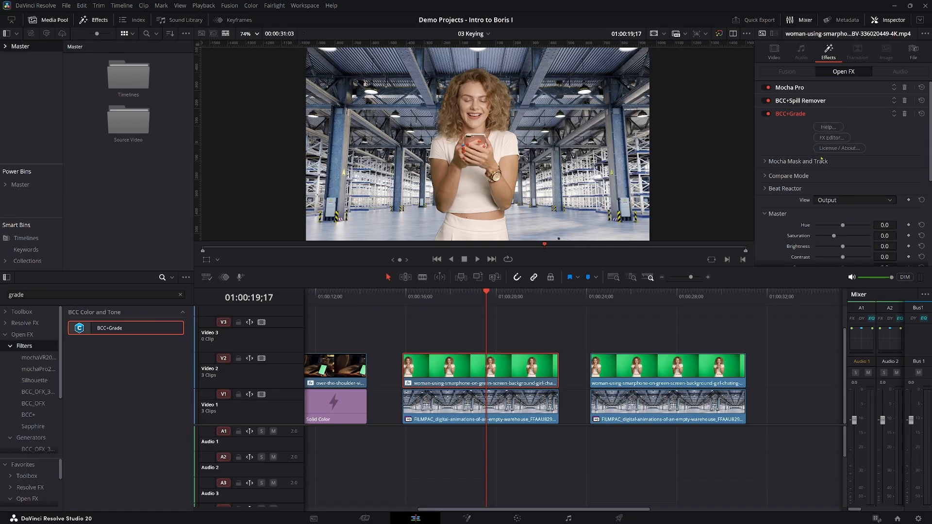
In the FX Editor, compare the Blade Runner 1 and 2 presets on the woman and apply Blade Runner 2.
left_click(831, 138)
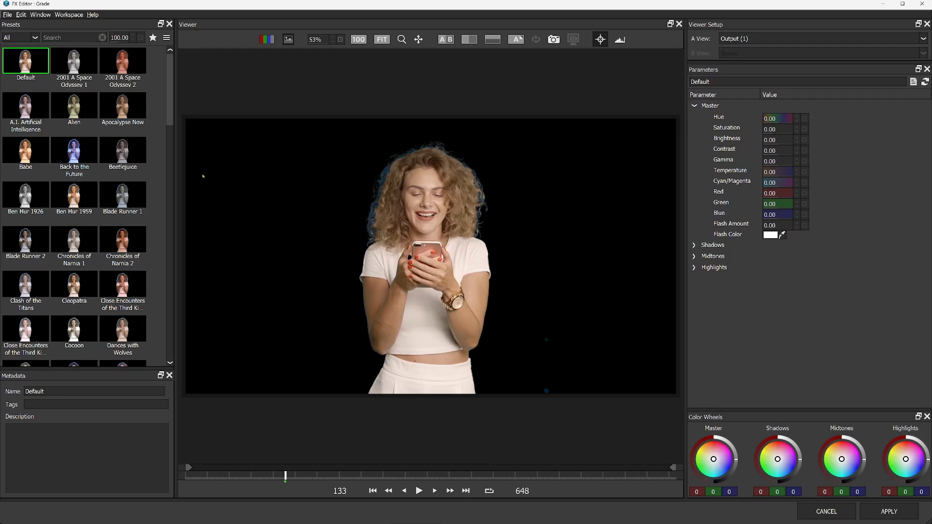
left_click(27, 245)
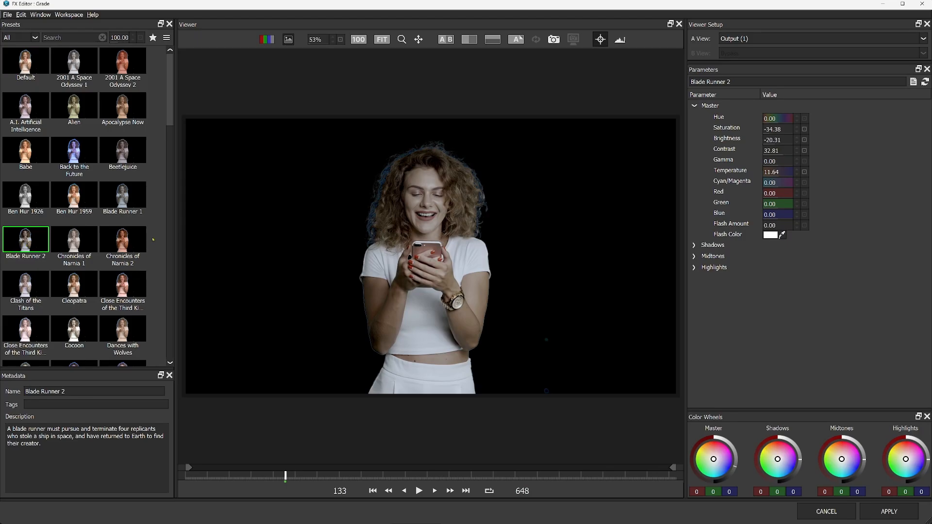
left_click(133, 199)
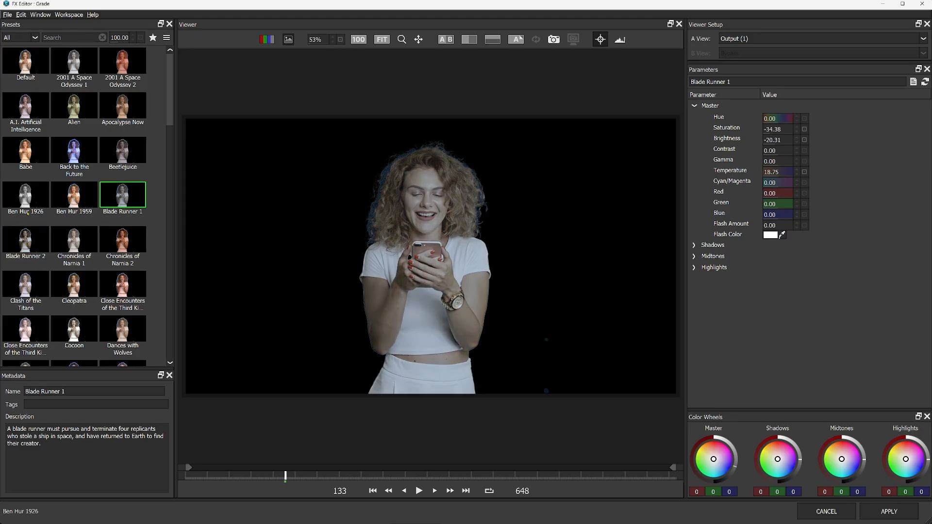
left_click(26, 242)
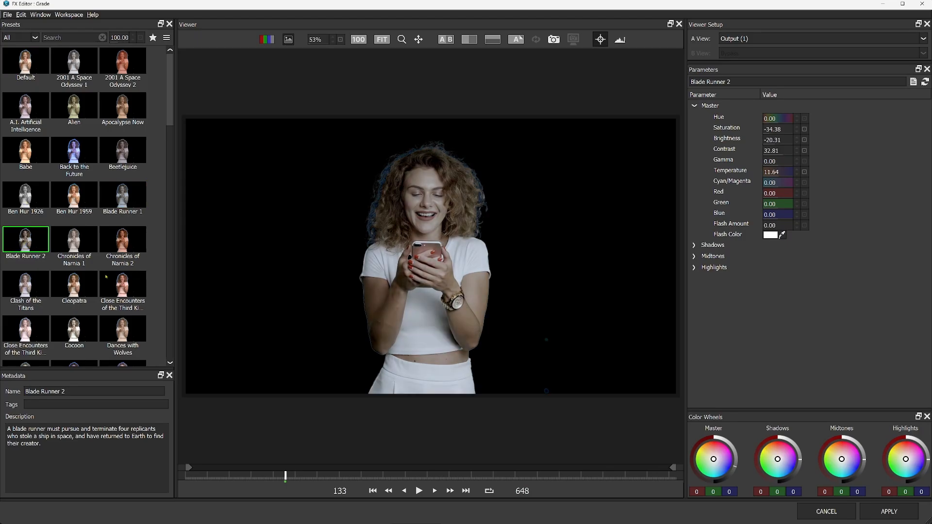
left_click(877, 518)
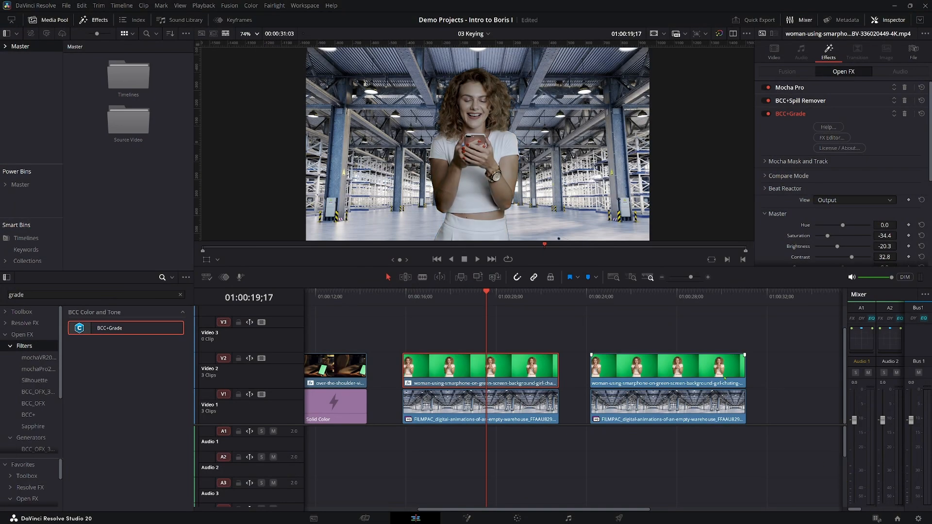
Add BCC+Grade to the warehouse background clip under the woman and apply the Blade Runner 2 preset in the FX Editor.
left_click(521, 405)
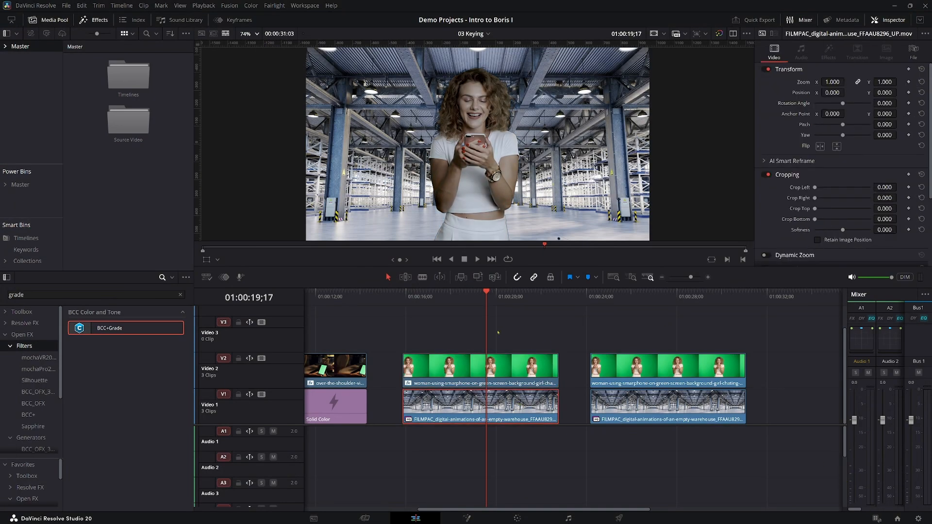
left_click_drag(109, 328, 546, 408)
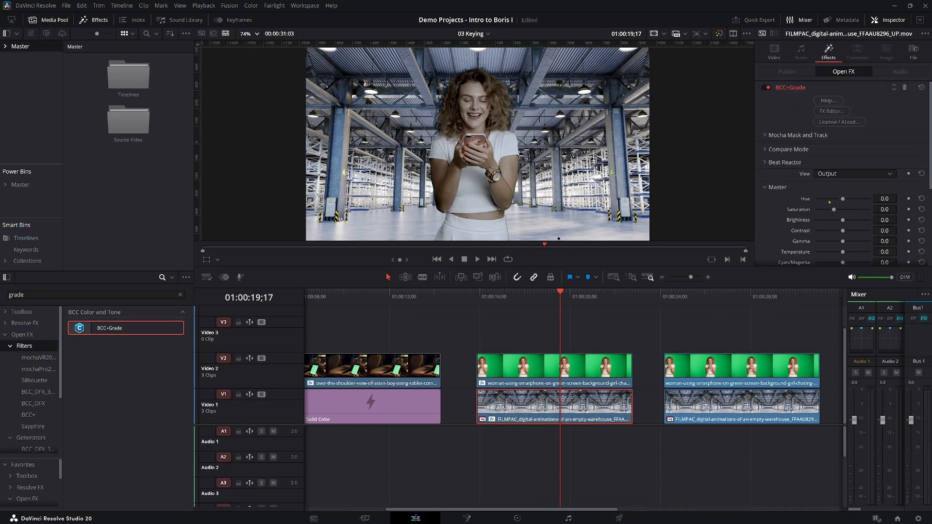
left_click(831, 112)
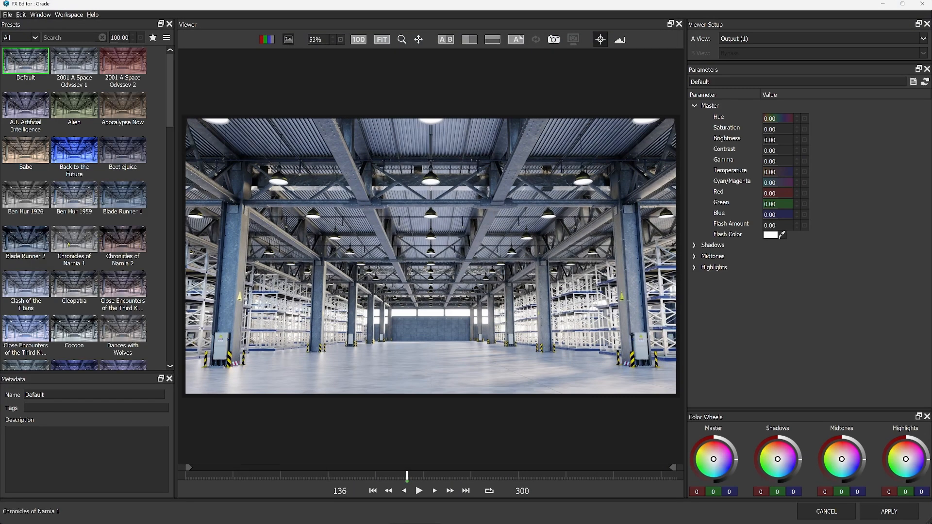
left_click(15, 248)
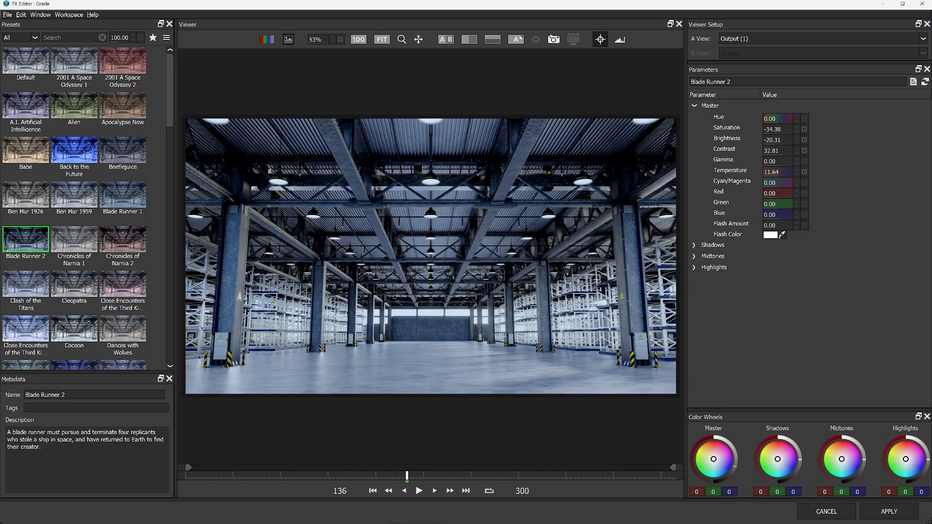
left_click(877, 509)
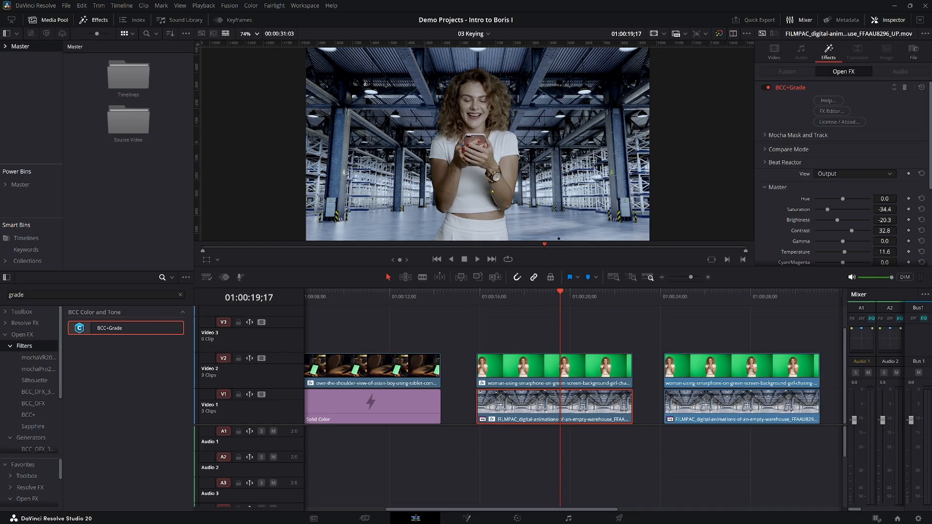
Try adding the BCC+Light Wrap effect to the woman's keyed clip and undo it.
double_click(124, 295)
type("wrap")
left_click_drag(122, 332, 541, 368)
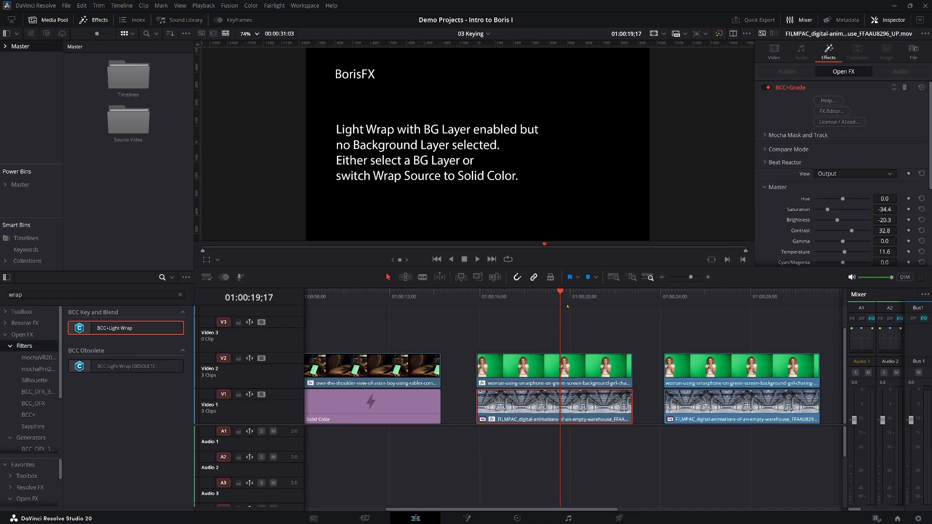
key("ctrl+z")
Combine the last untreated green-screen clip and the warehouse clip beneath it into a new Fusion clip and open it in Fusion.
left_click(726, 295)
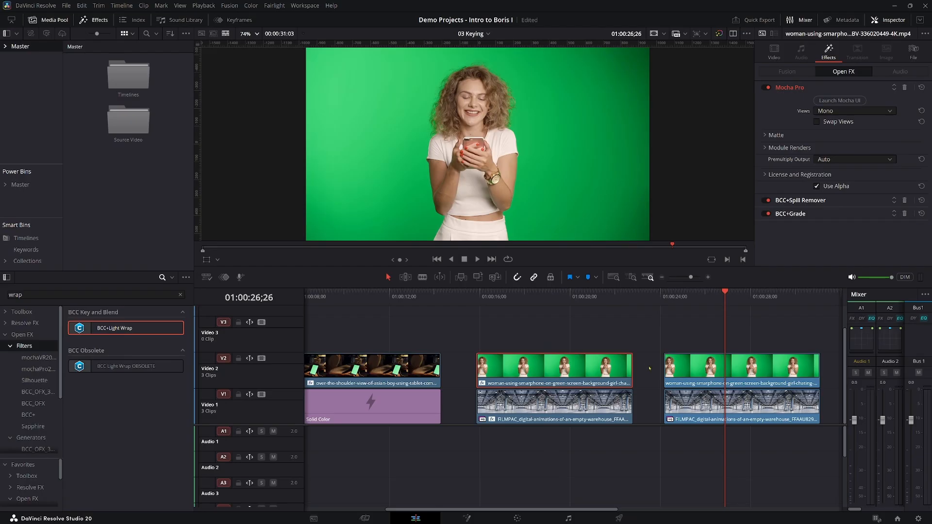
scroll(602, 447, "right", 3)
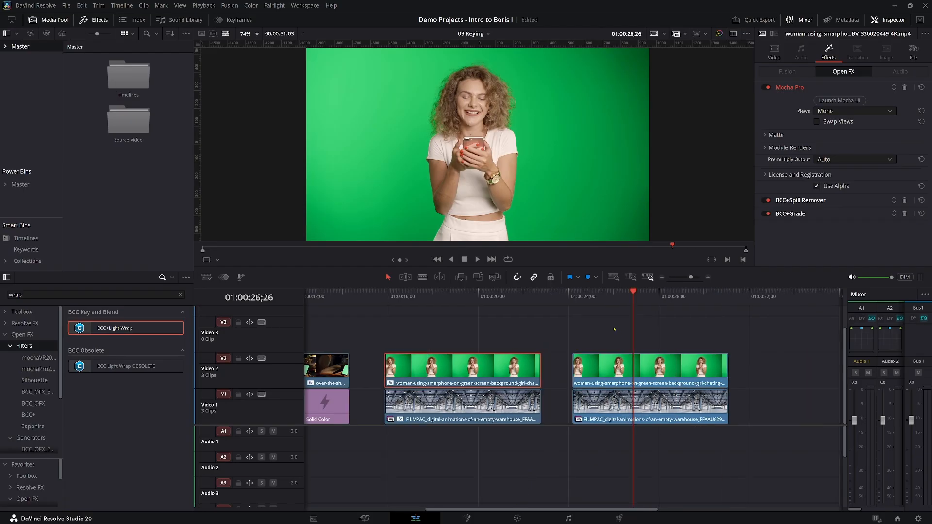
left_click(613, 370)
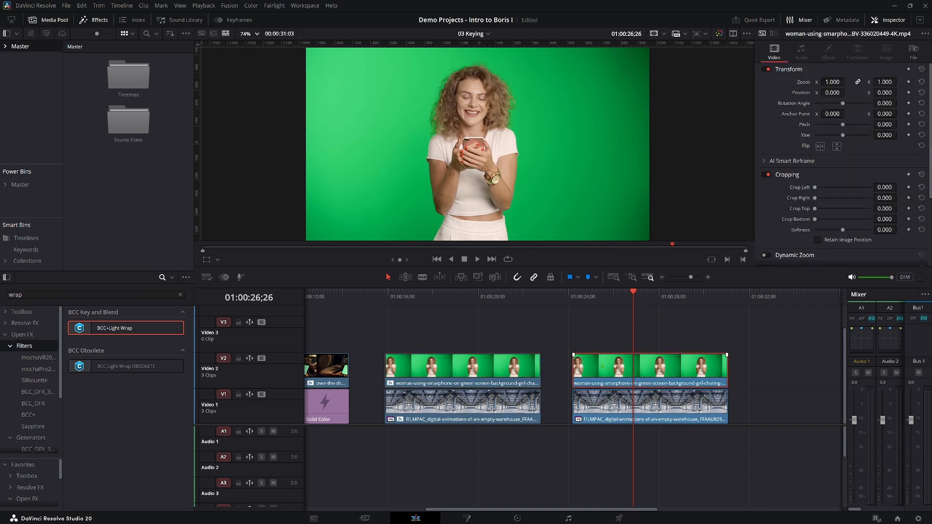
left_click(599, 333)
left_click_drag(599, 330, 606, 420)
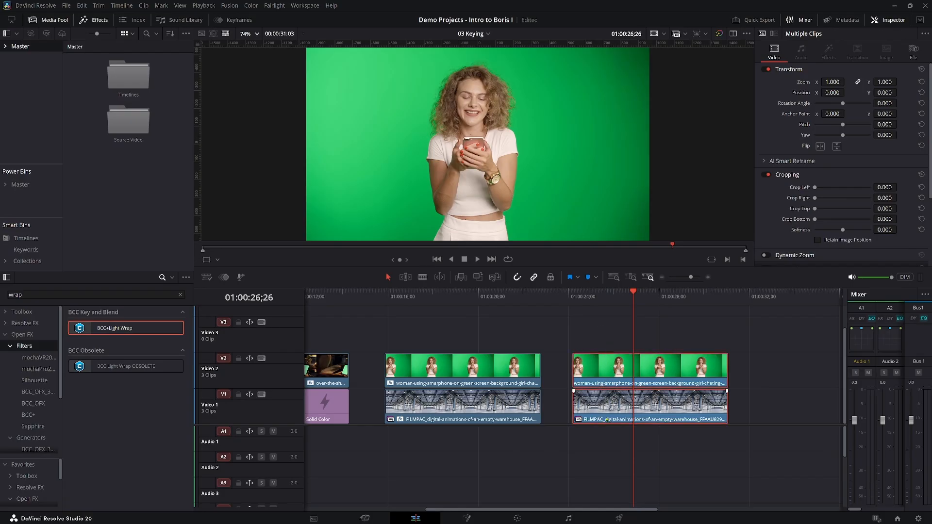
right_click(602, 379)
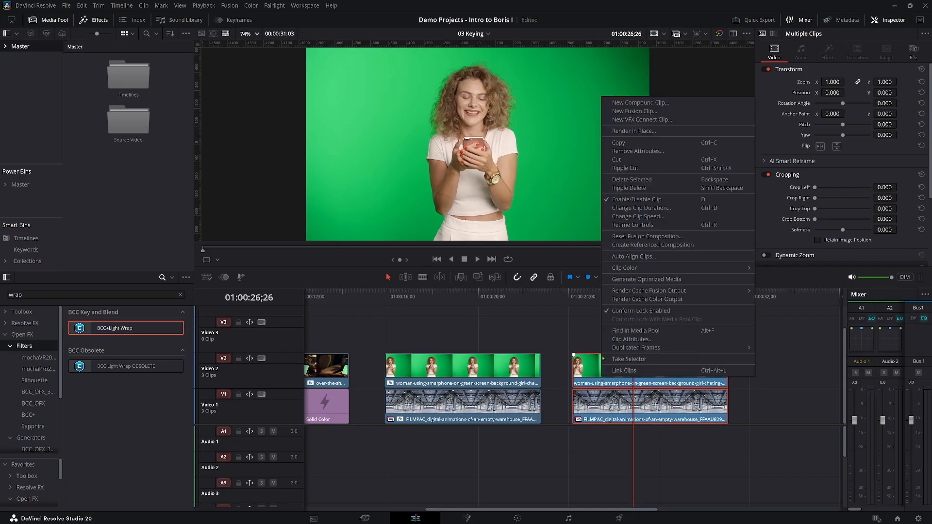
left_click(621, 112)
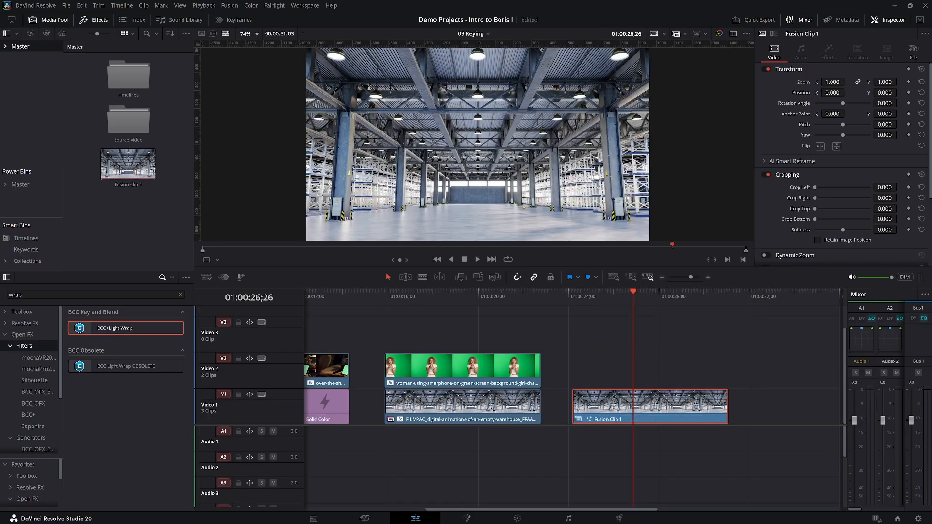
right_click(639, 400)
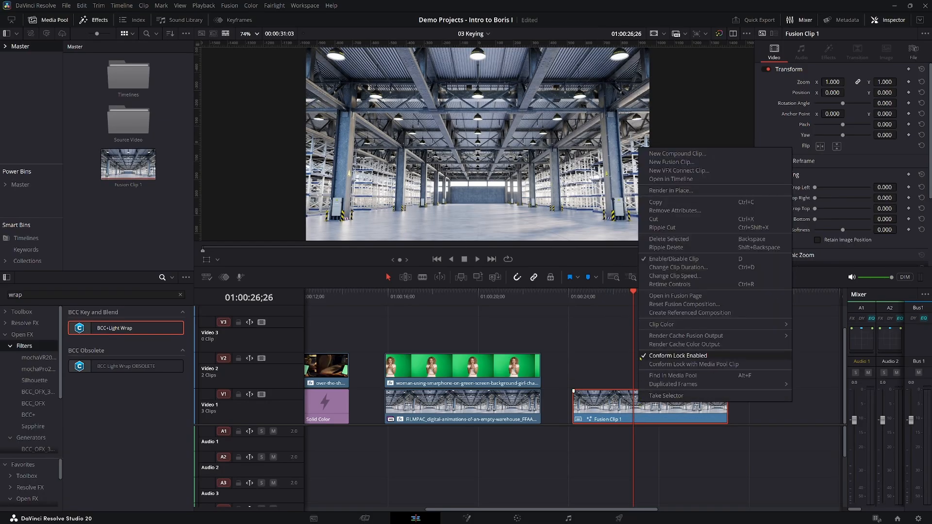
left_click(699, 356)
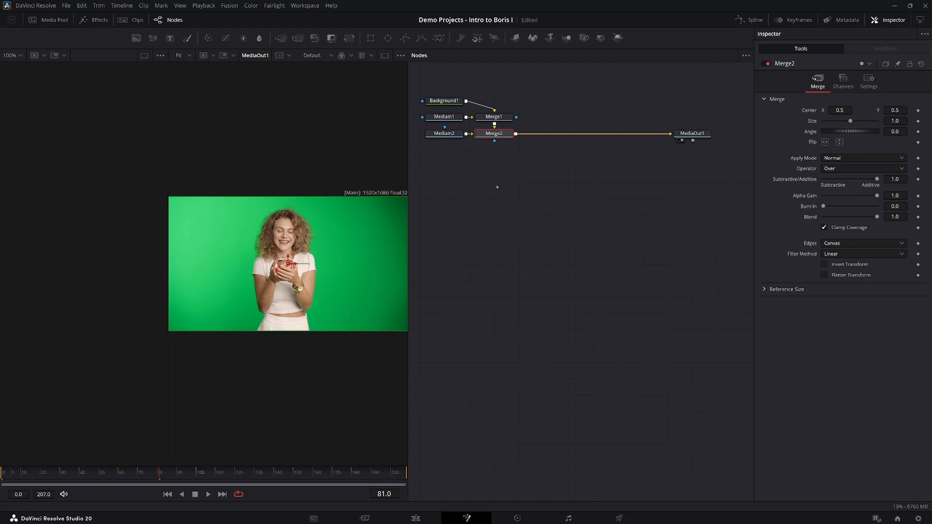
Feed MediaOut1 from a new black Background node instead of Merge2, and move the original node group closer to it.
left_click_drag(136, 38, 685, 332)
left_click_drag(671, 134, 637, 171)
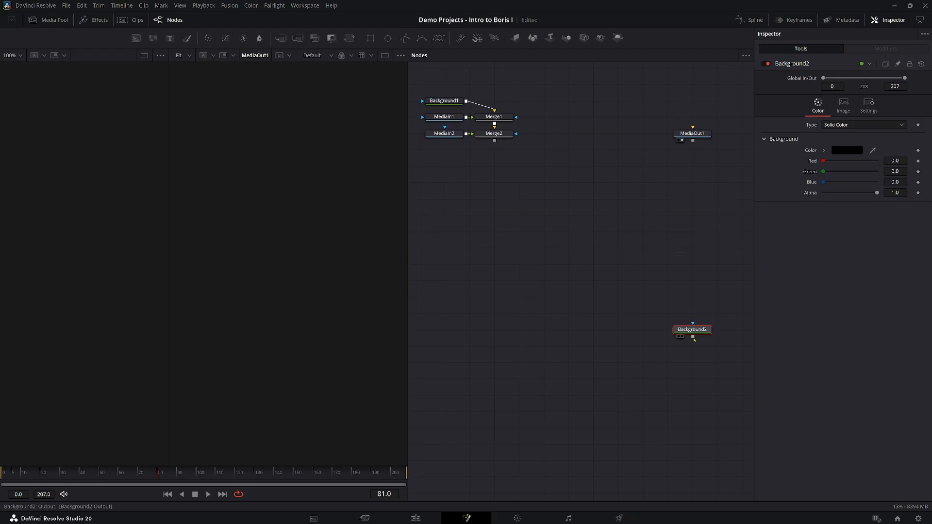
left_click_drag(693, 337, 693, 129)
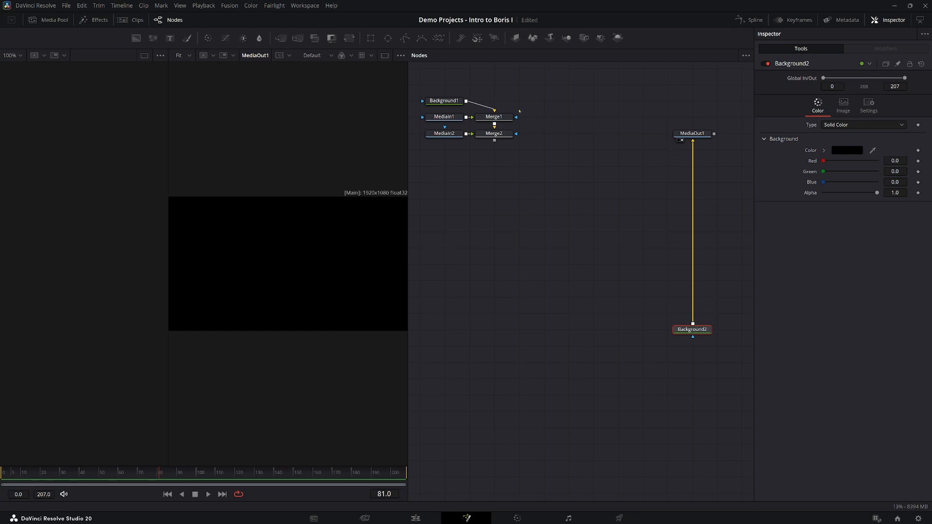
left_click_drag(428, 86, 566, 265)
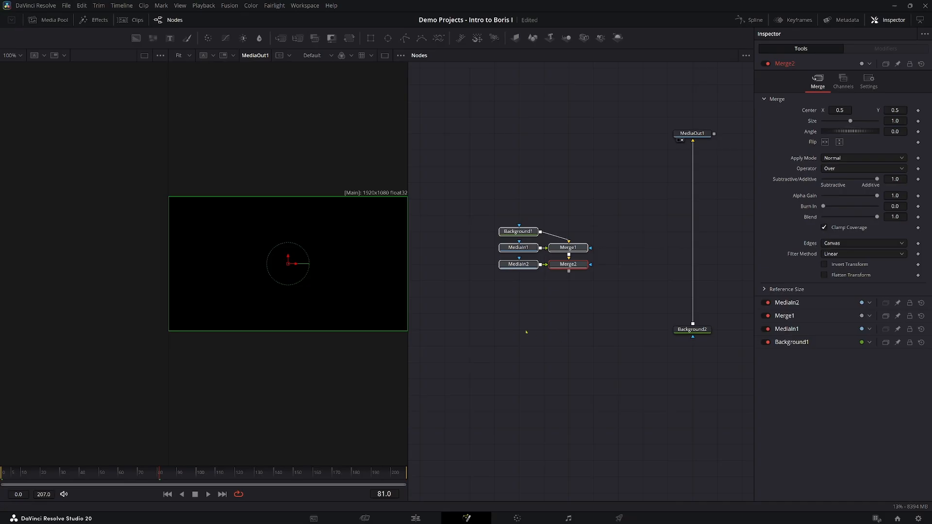
left_click(511, 289)
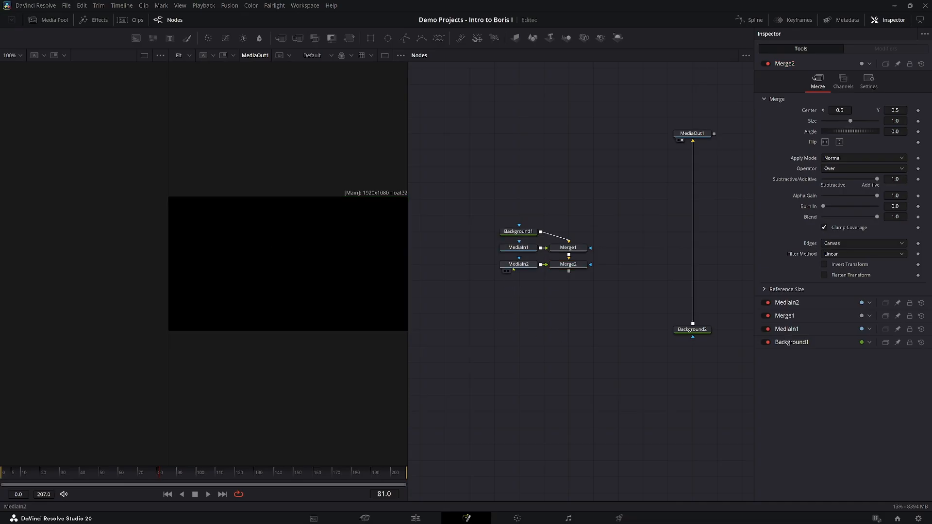
View the MediaIn2 node in the first viewer and rename it Girl.
mouse_move(512, 266)
left_click(512, 267)
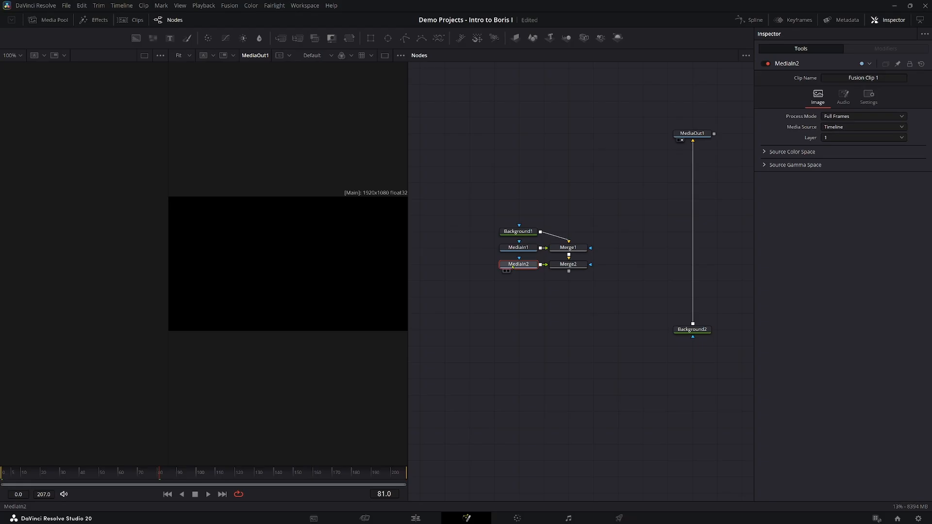
key("1")
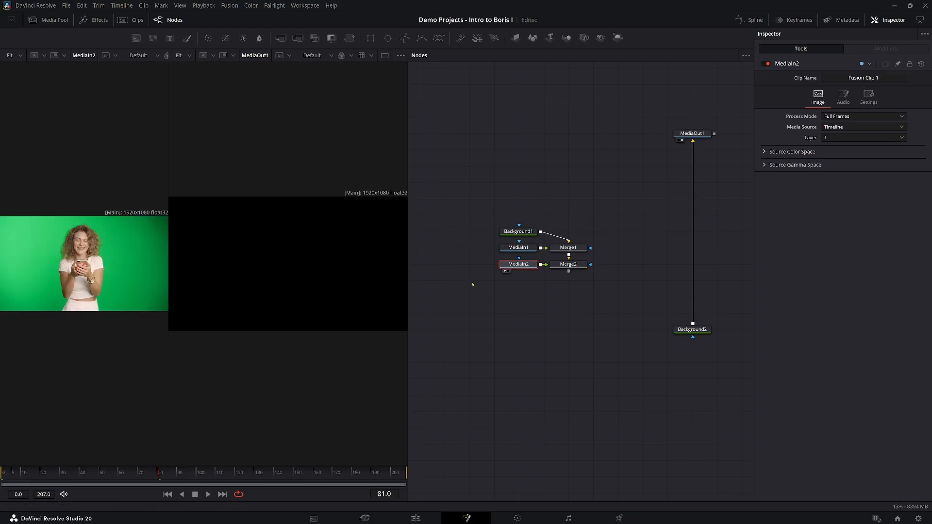
right_click(524, 319)
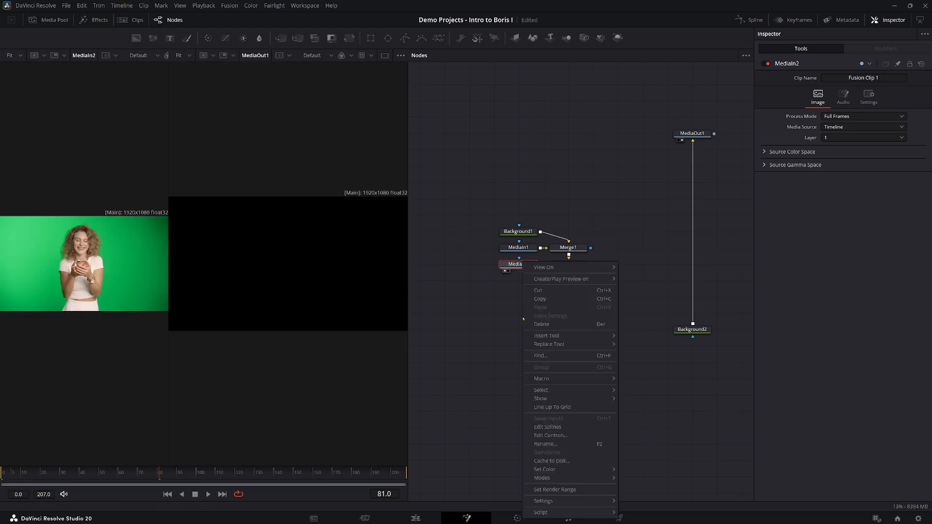
left_click(544, 444)
type("Girl")
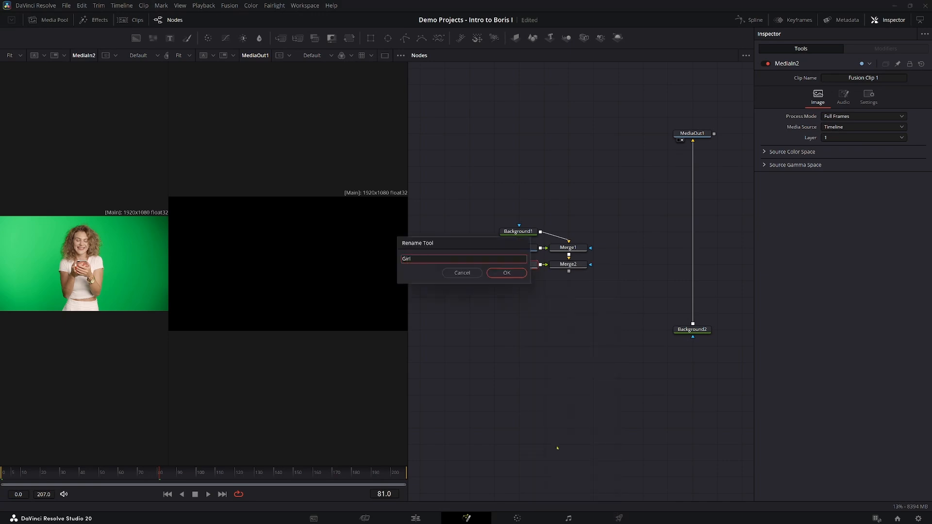
key("Return")
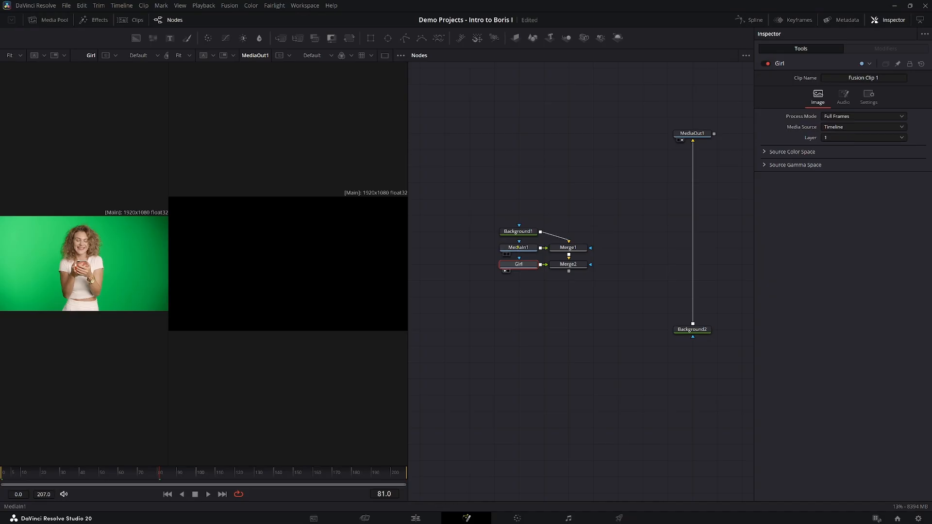
View the MediaIn1 node in the first viewer and rename it Warehouse.
left_click(517, 250)
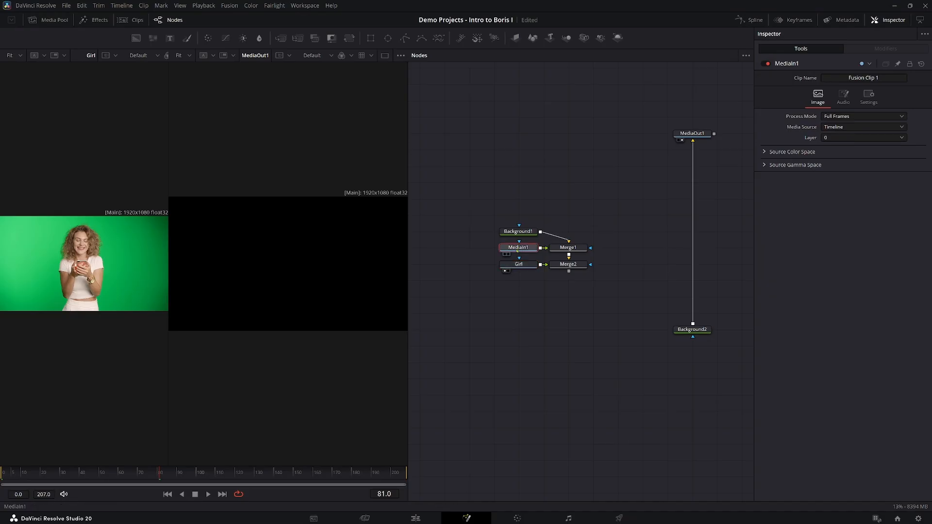
key("1")
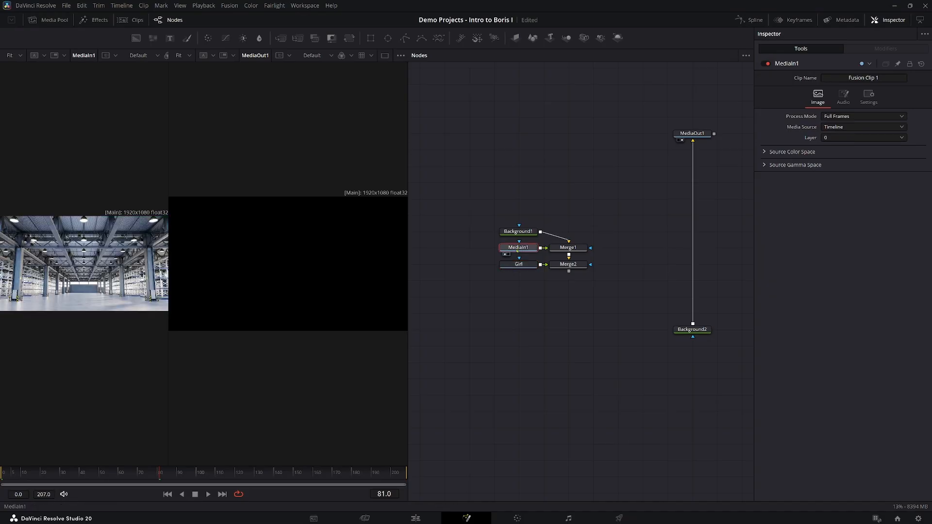
right_click(517, 251)
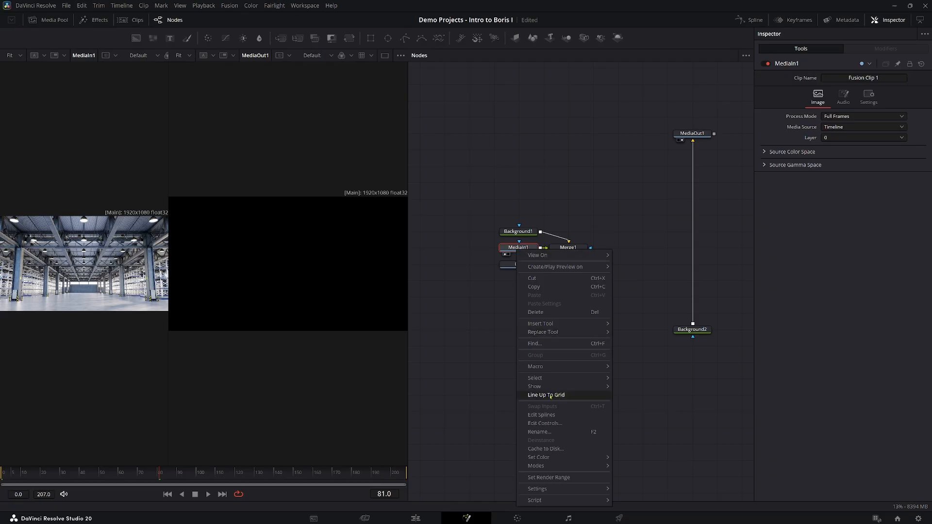
left_click(554, 431)
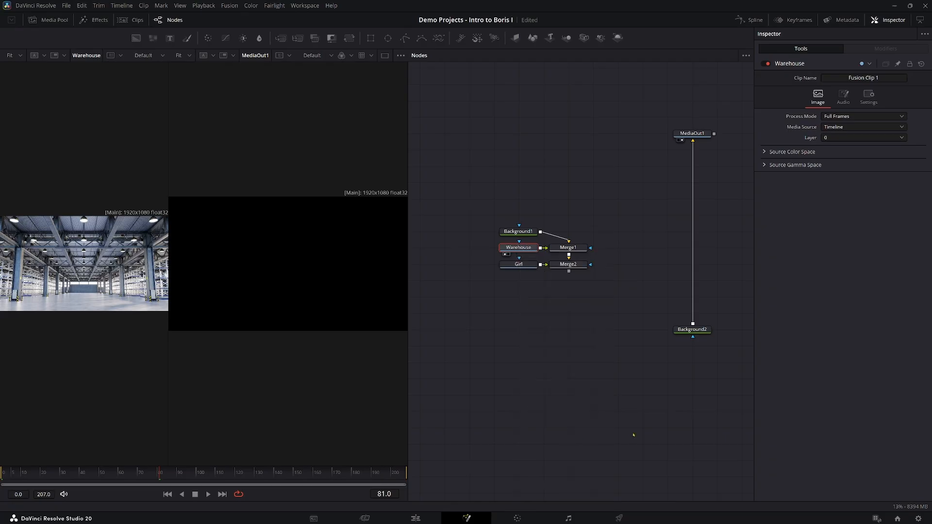
Delete the original Background1, Merge1 and Merge2 nodes and arrange the Girl node above the Warehouse node.
left_click_drag(577, 228, 545, 273)
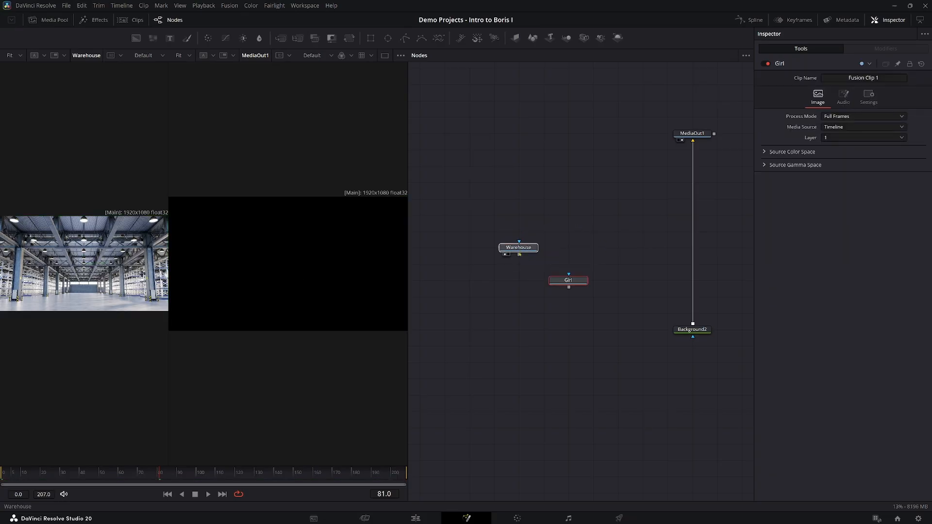
left_click_drag(519, 253, 544, 317)
left_click_drag(568, 282, 544, 249)
left_click_drag(542, 318, 535, 287)
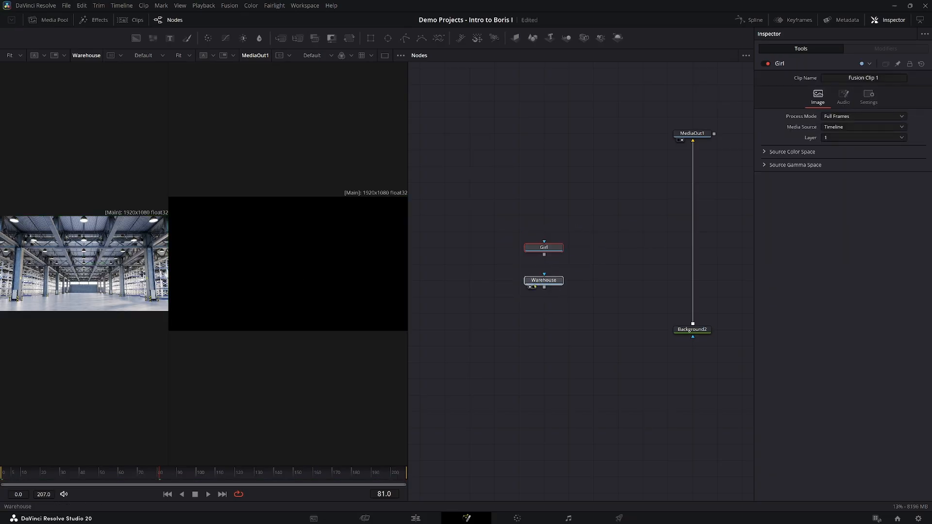
left_click(535, 283)
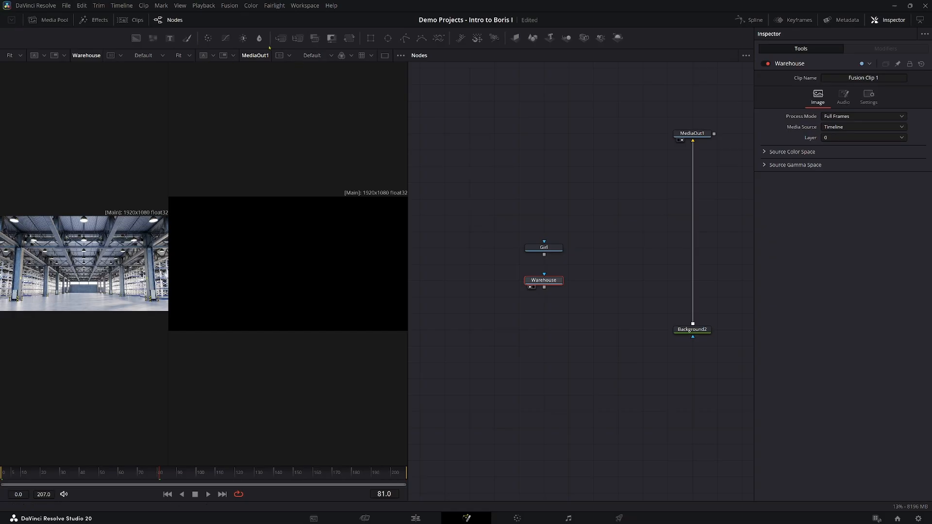
Insert two Merge nodes between the background and MediaOut1, connecting Warehouse to the lower one and Girl to the upper one.
left_click_drag(281, 39, 693, 281)
left_click_drag(544, 287, 674, 284)
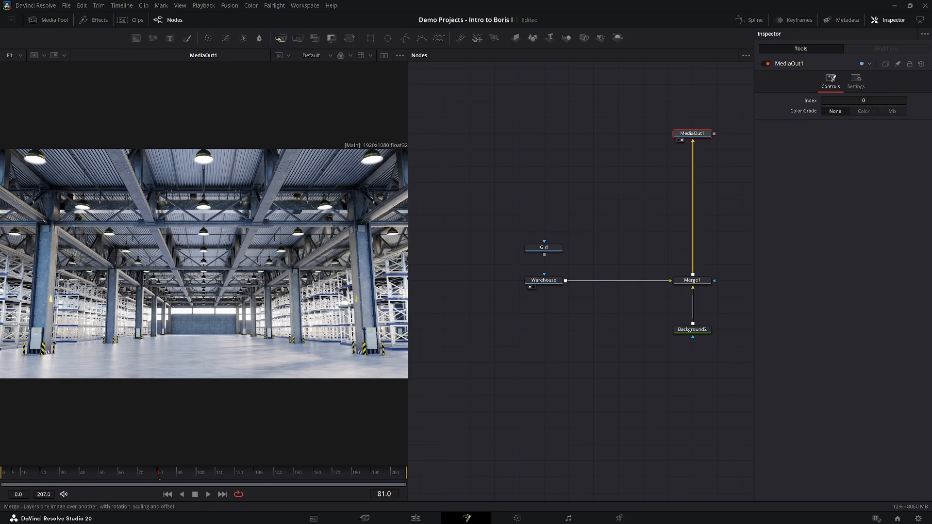
left_click_drag(280, 38, 694, 248)
left_click_drag(544, 254, 674, 249)
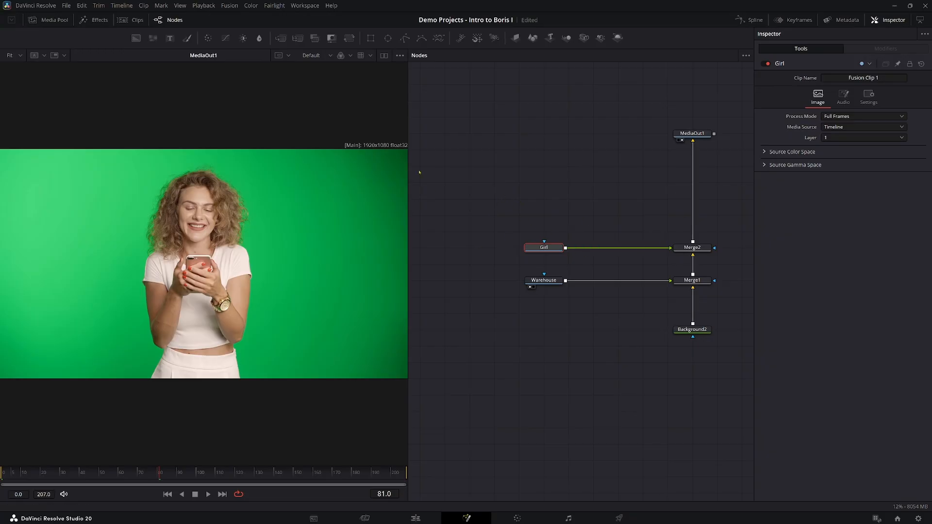
Mask the Girl node with a Rectangle of height 1.0 and place the mask node beside it.
left_click(370, 38)
left_click_drag(524, 207, 550, 192)
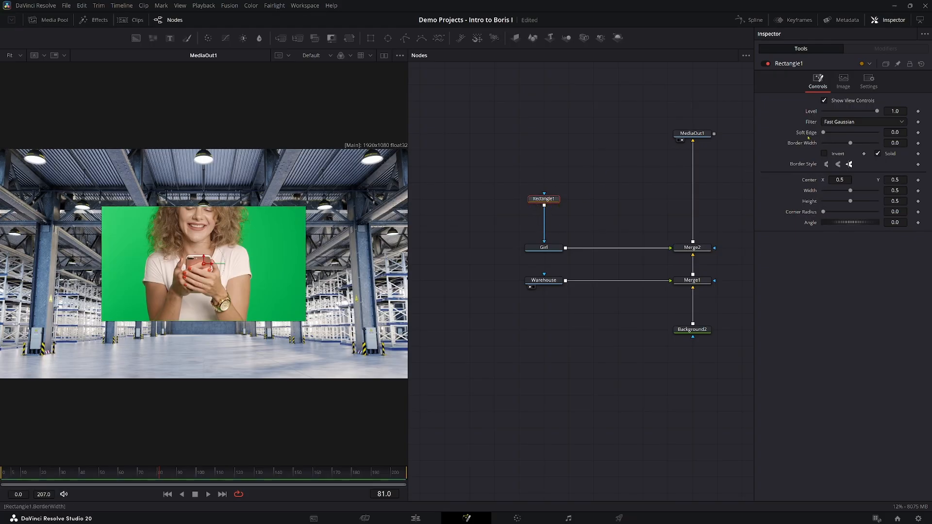
left_click_drag(850, 201, 883, 202)
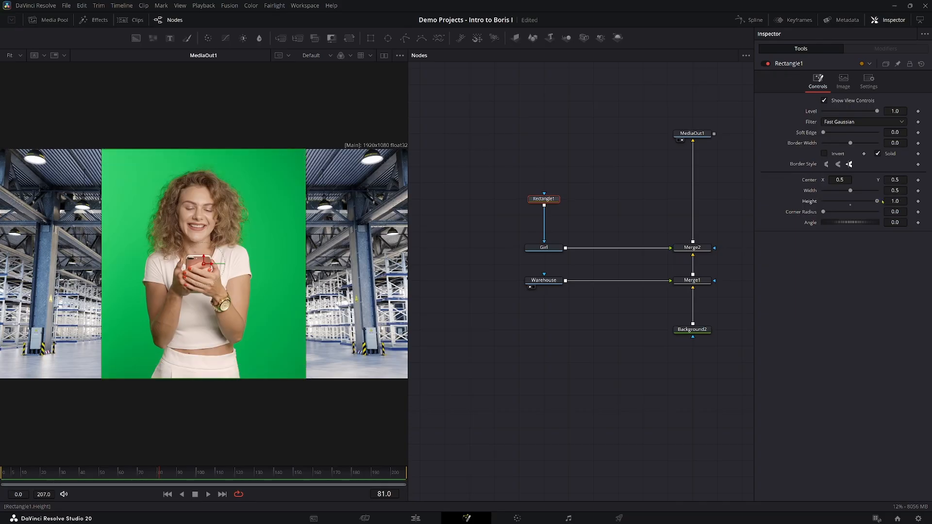
left_click_drag(542, 200, 474, 245)
Add a Mocha Pro node between Girl and the upper Merge node.
left_click(544, 248)
key("shift+space")
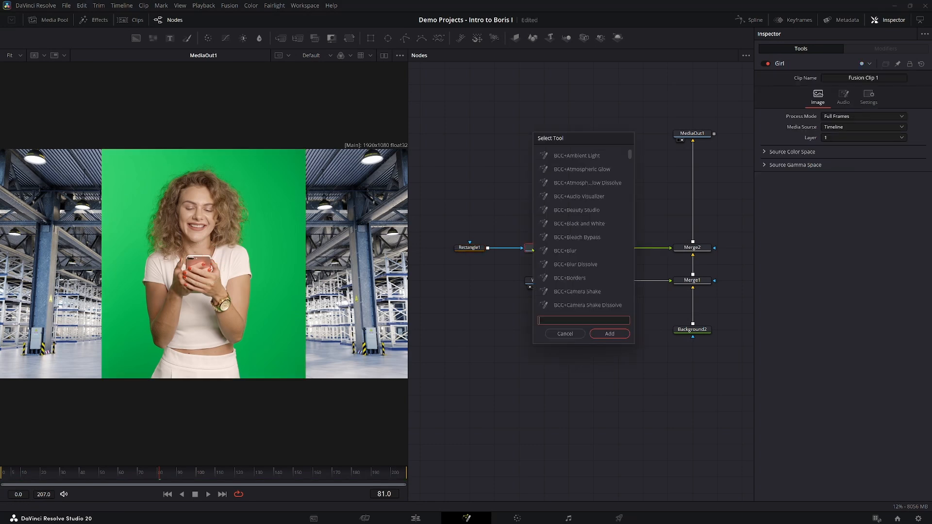
type("mocha")
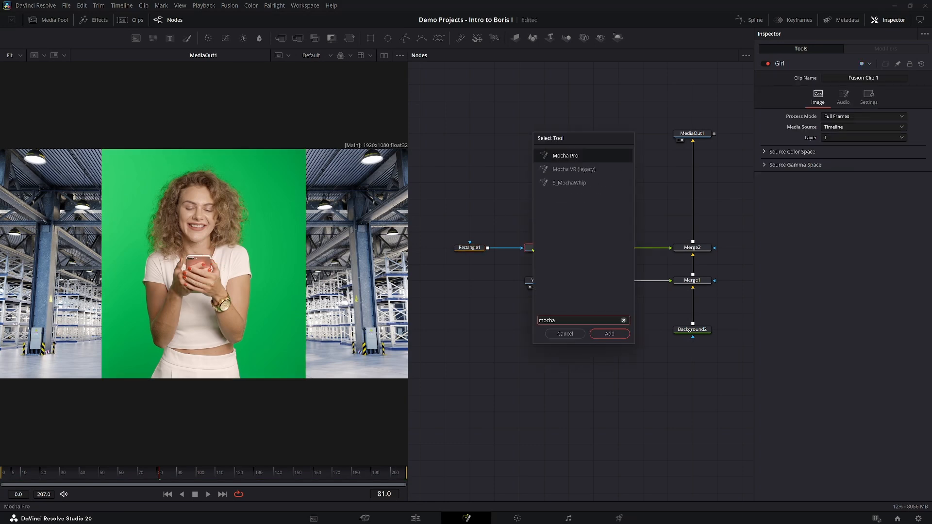
key("Return")
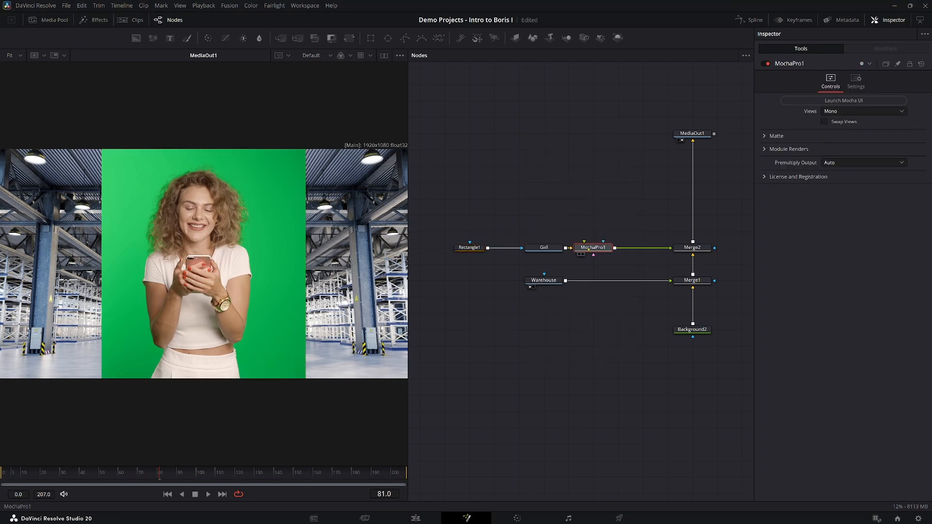
Launch Mocha from the Mocha Pro node and create an Object Brush mask of the whole girl at frame 48.
left_click(843, 100)
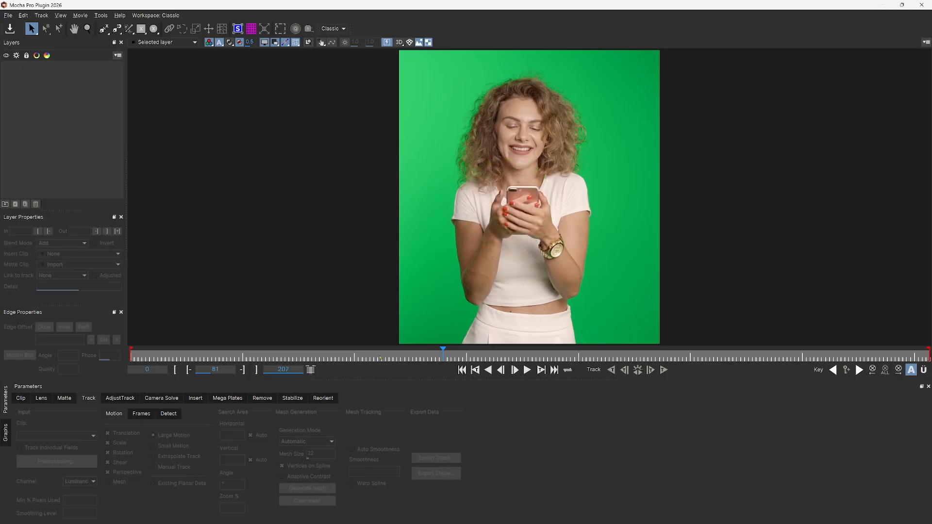
left_click_drag(377, 355, 316, 353)
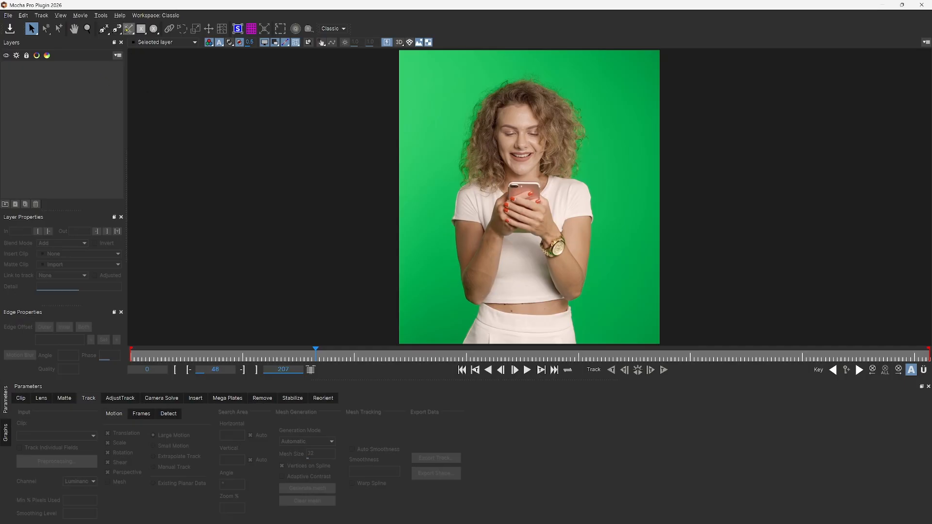
left_click(128, 29)
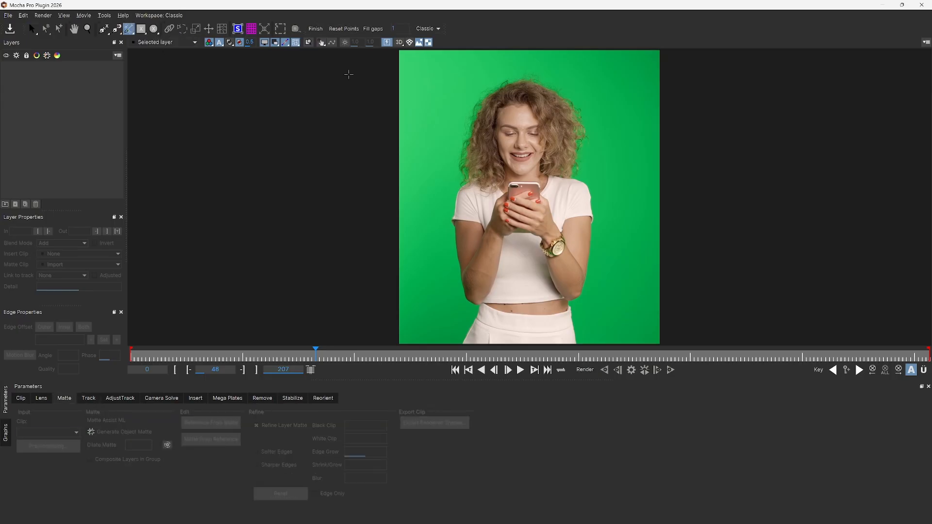
left_click(520, 116)
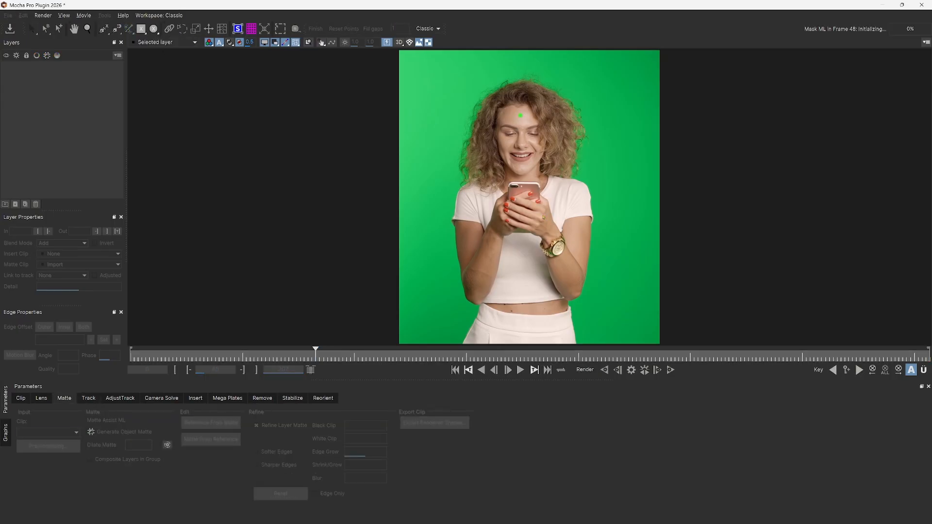
left_click(524, 328)
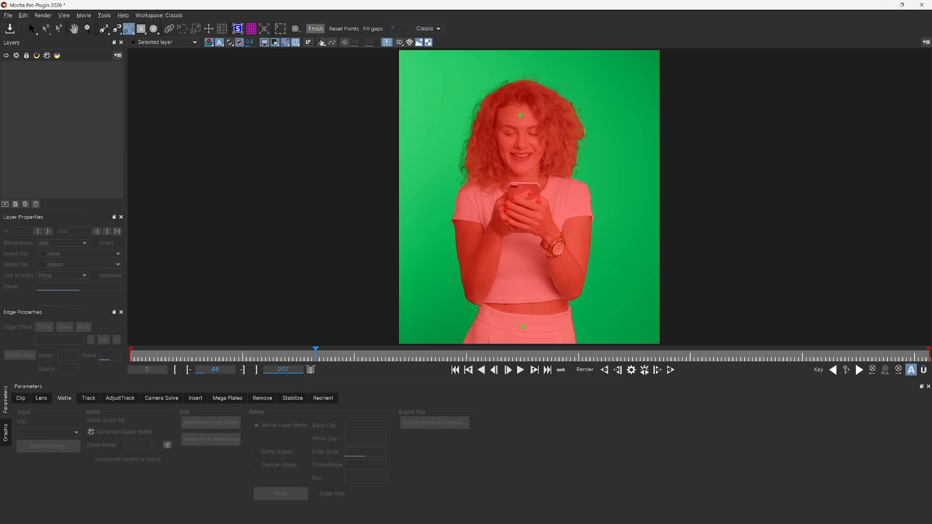
left_click(315, 29)
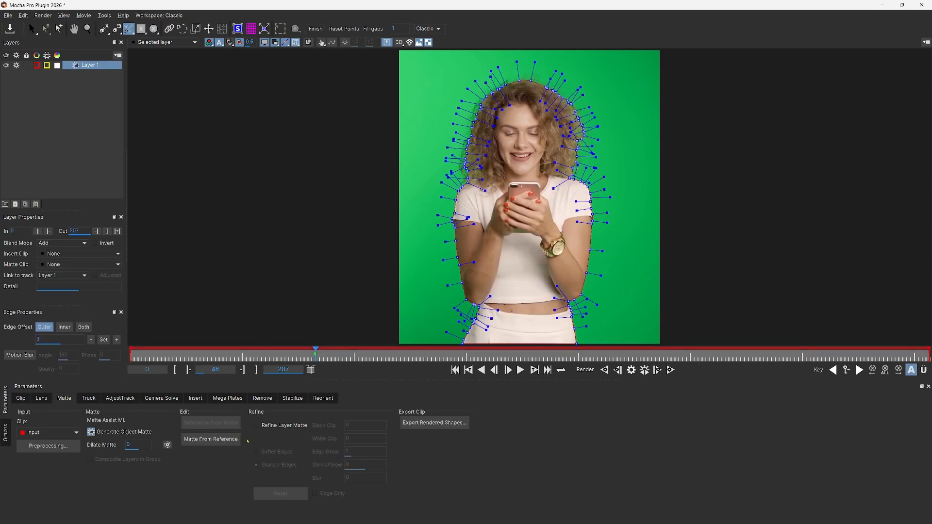
Enable Refine Layer Matte for the girl's layer and set the refinement to Softer Edges.
left_click(256, 426)
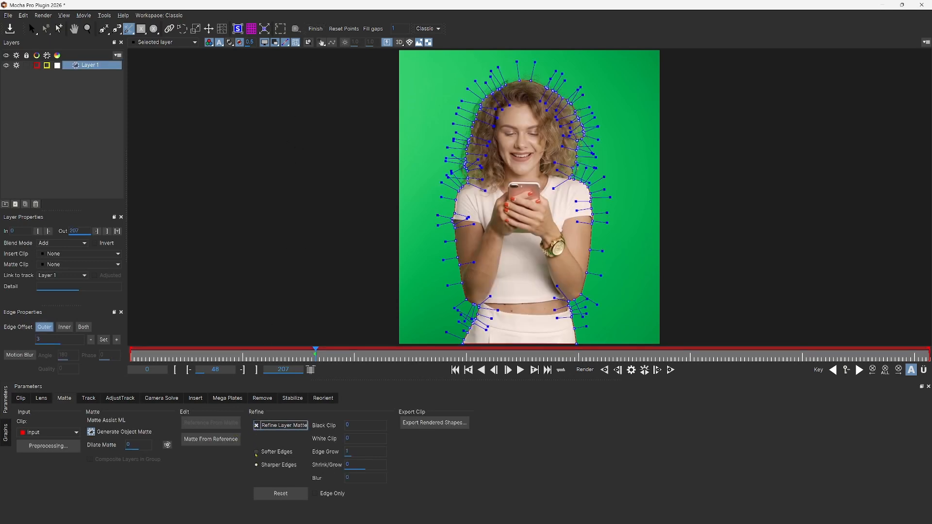
left_click(256, 452)
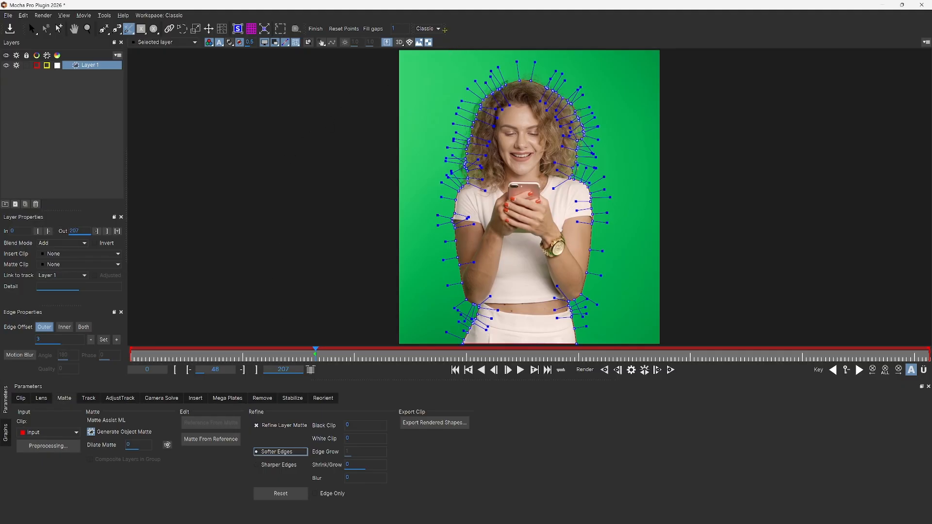
Switch Mocha to the Essentials workspace and return to the Classic workspace.
left_click(440, 29)
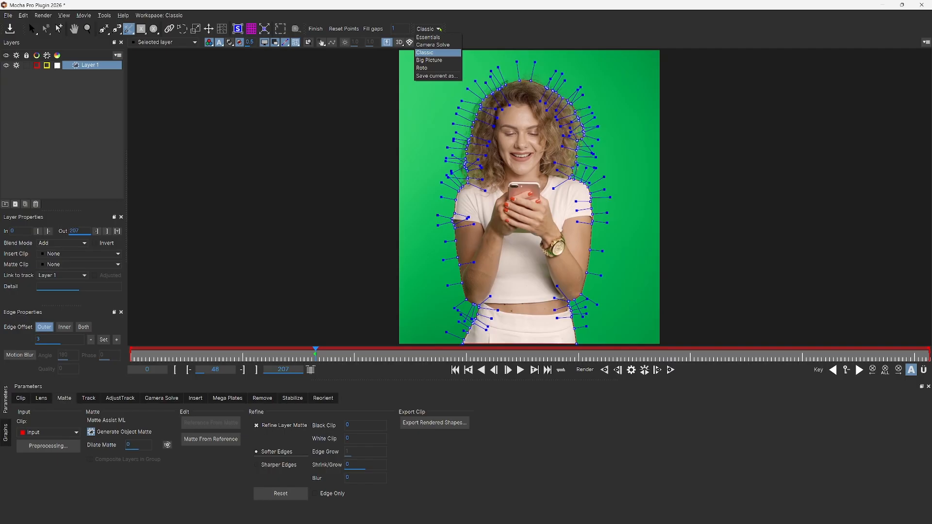
left_click(440, 36)
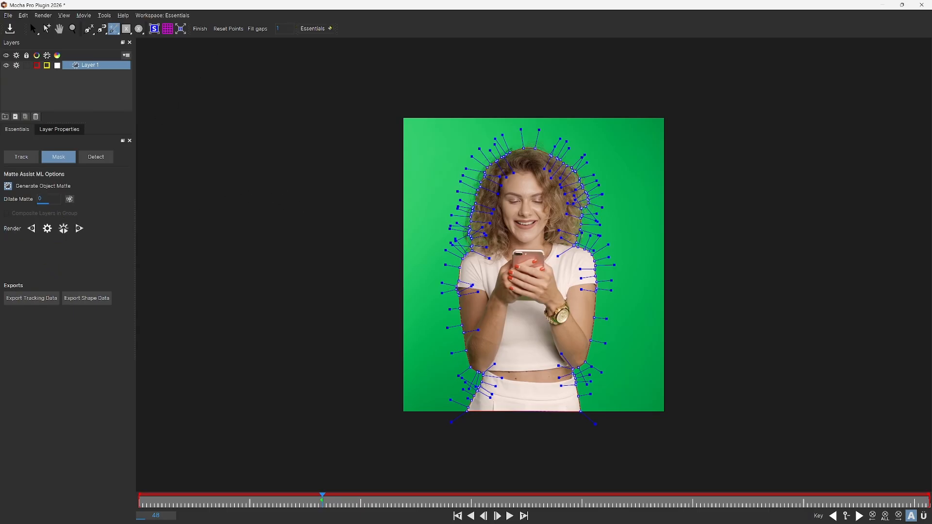
left_click(330, 29)
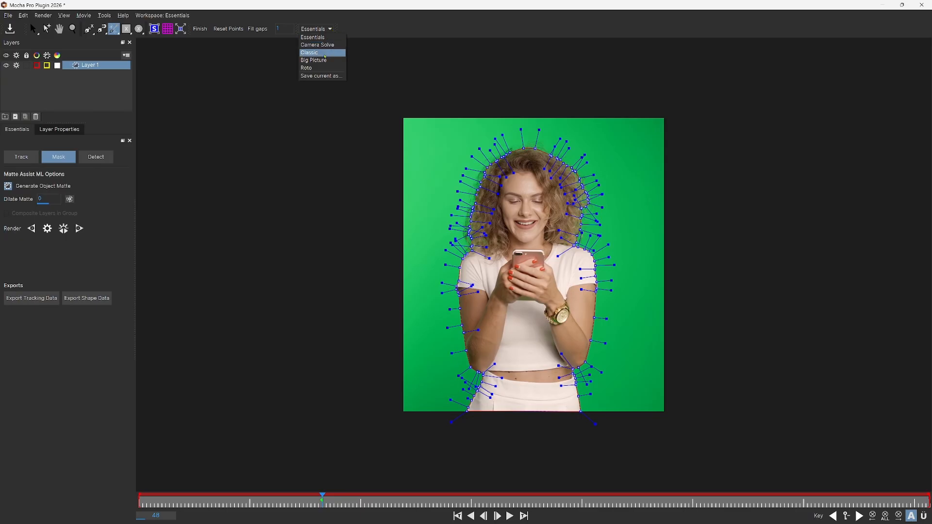
left_click(309, 52)
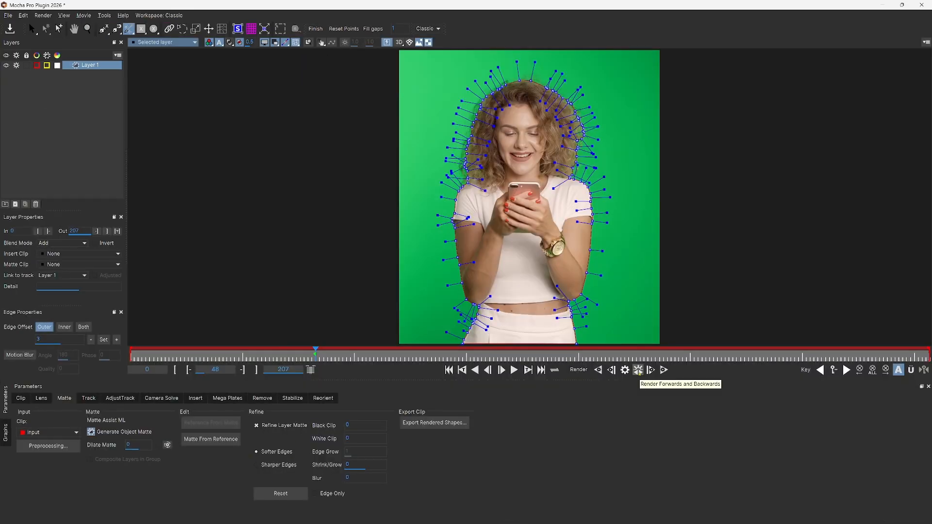
Render the girl's matte forwards and backwards, save it on closing Mocha, and enable Apply Matte on the Mocha Pro node.
left_click(639, 370)
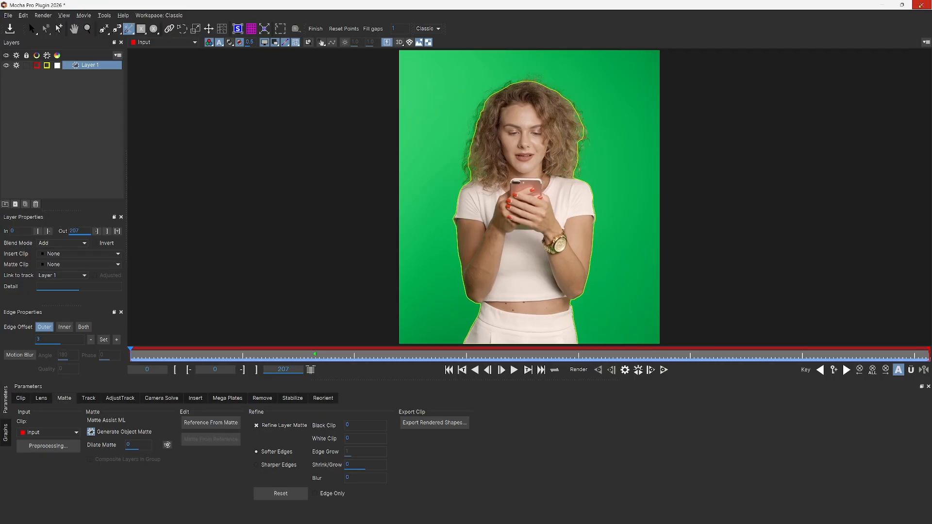
left_click(921, 5)
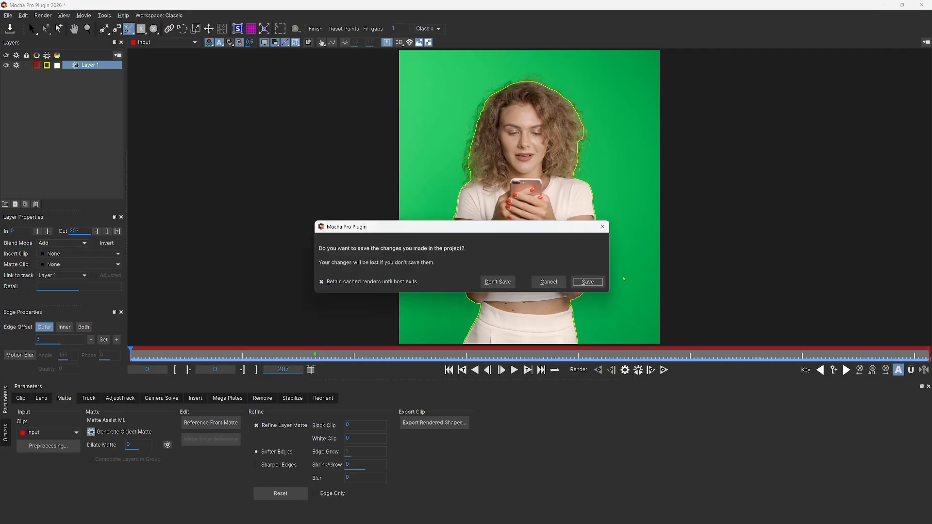
left_click(589, 282)
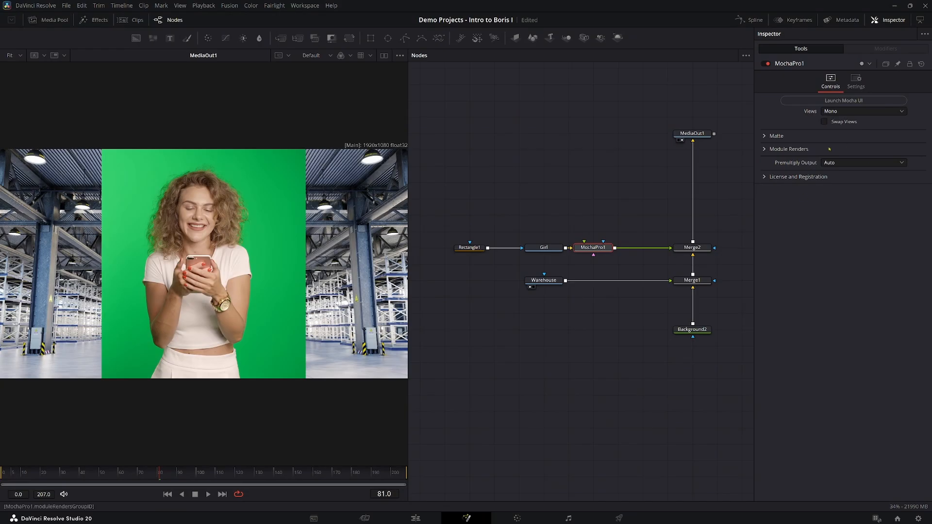
left_click(763, 136)
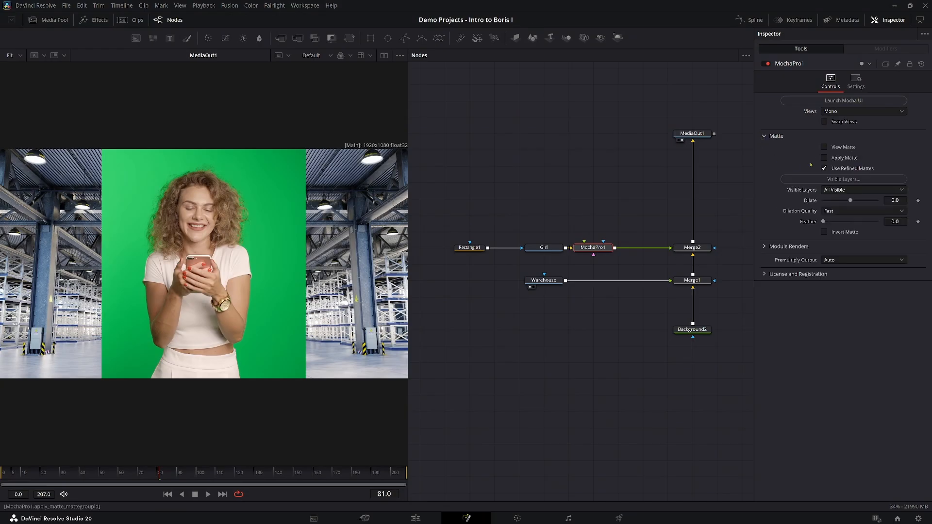
left_click(825, 158)
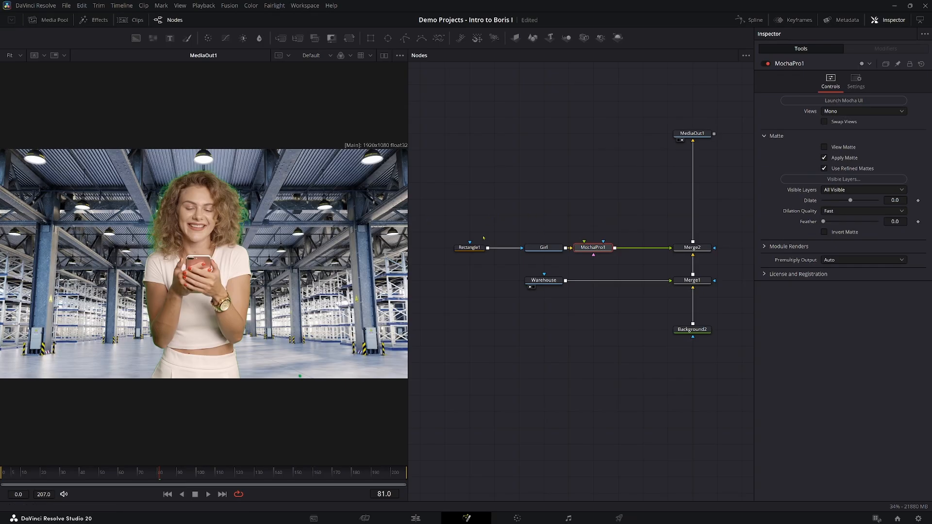
Place the Rectangle mask above Girl, make room in the node chain, and add a BCC+Spill Remover node after Mocha Pro.
left_click_drag(469, 247, 543, 200)
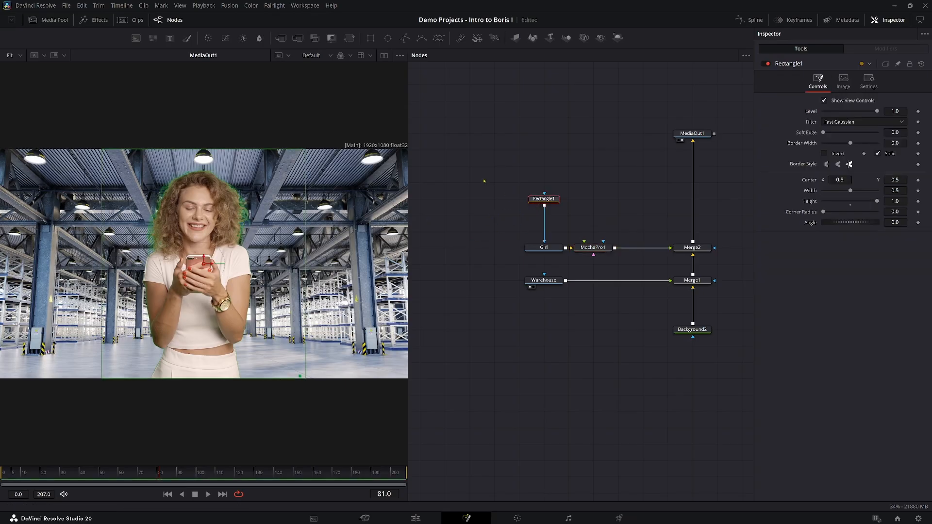
left_click_drag(495, 177, 509, 253)
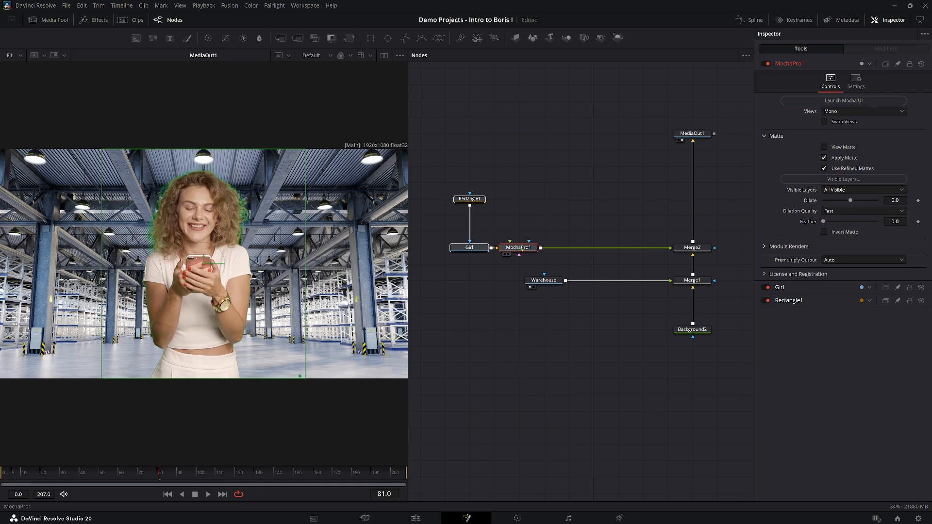
key("shift+space")
type("mocha")
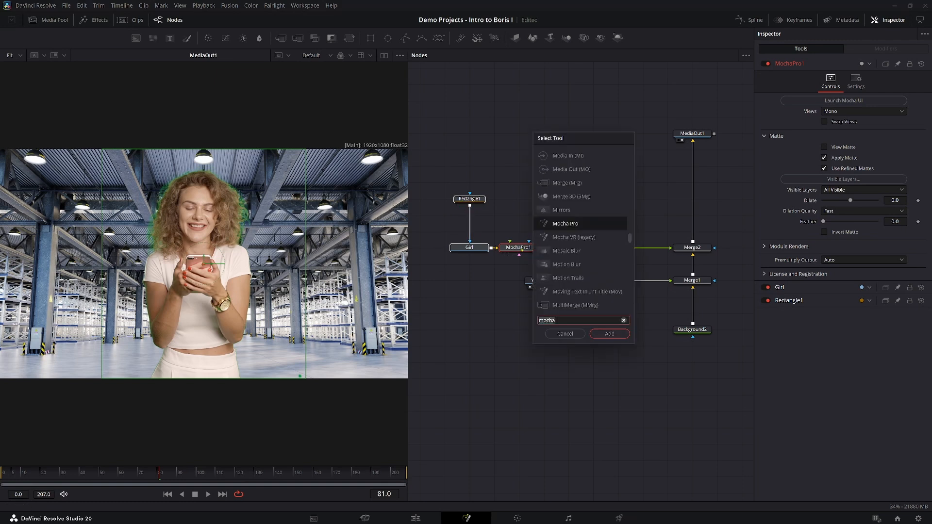
type("spill")
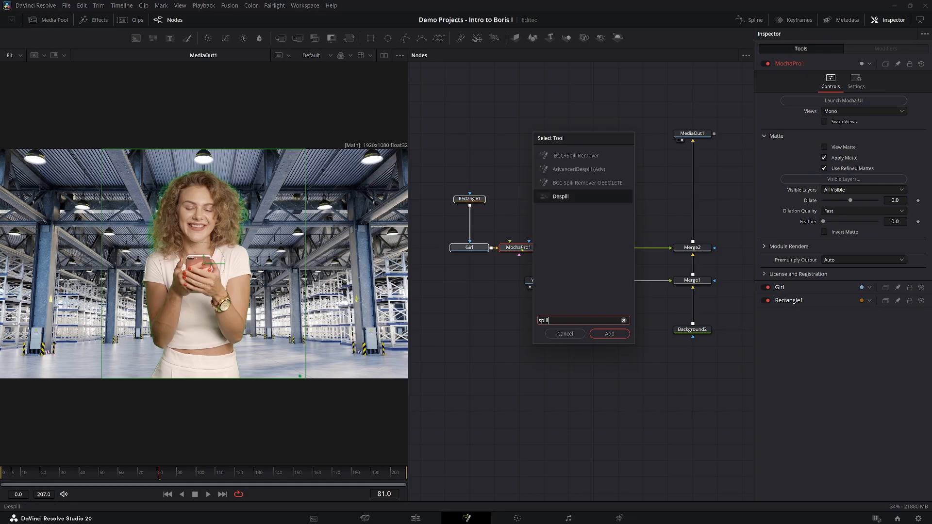
double_click(571, 156)
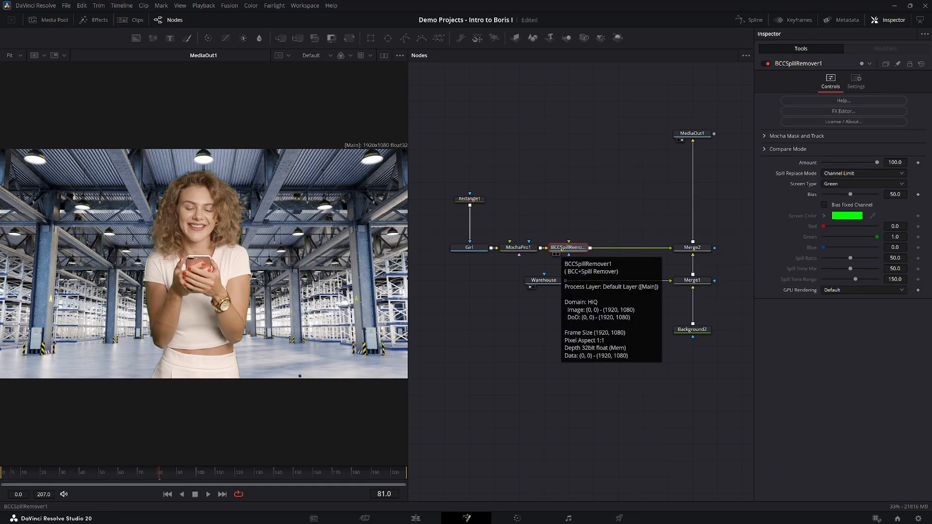
Add a BCC+Light Wrap node after the Spill Remover and connect the Warehouse output to it as the background layer.
key("shift+space")
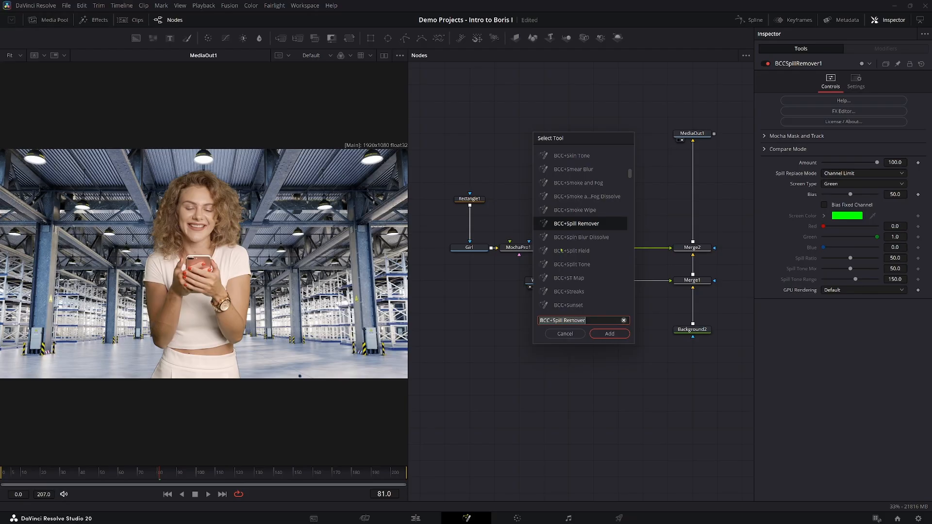
type("light")
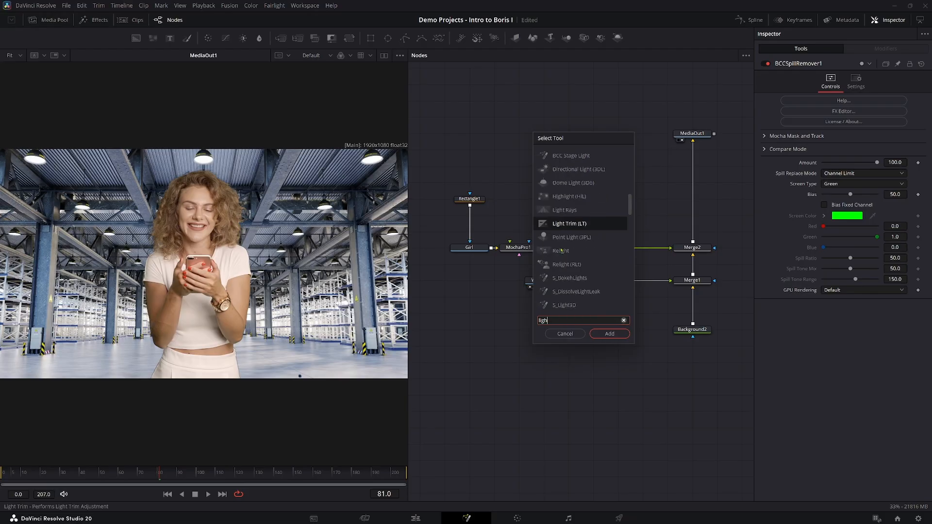
key("BackSpace")
key("BackSpace")
key("BackSpace")
key("BackSpace")
type("wrap")
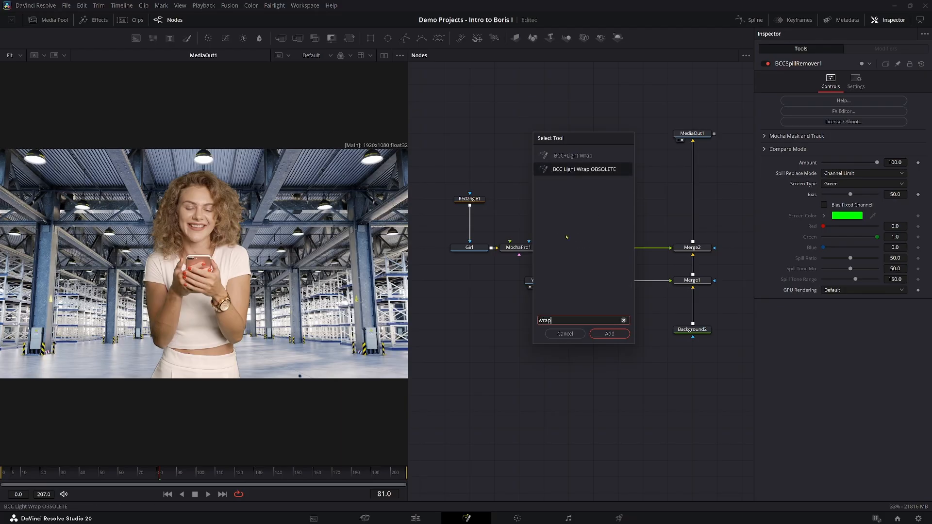
left_click(575, 156)
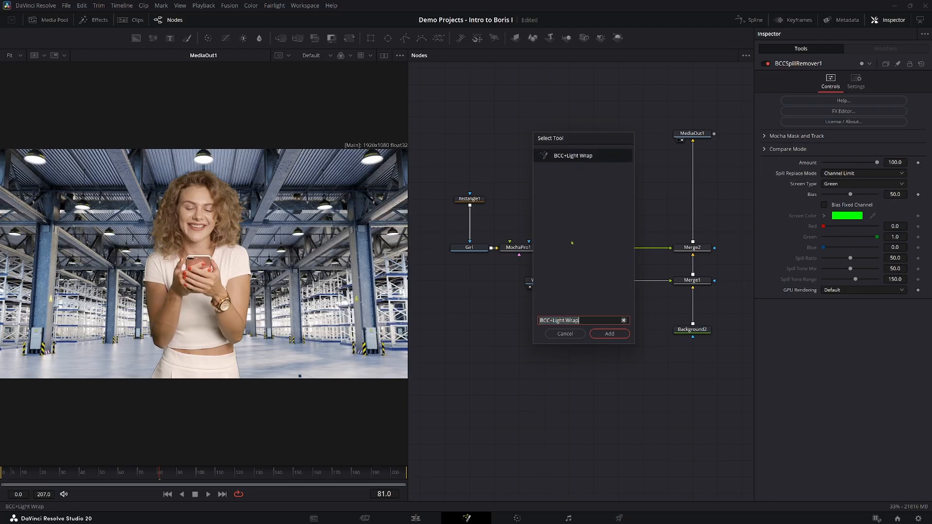
left_click(610, 335)
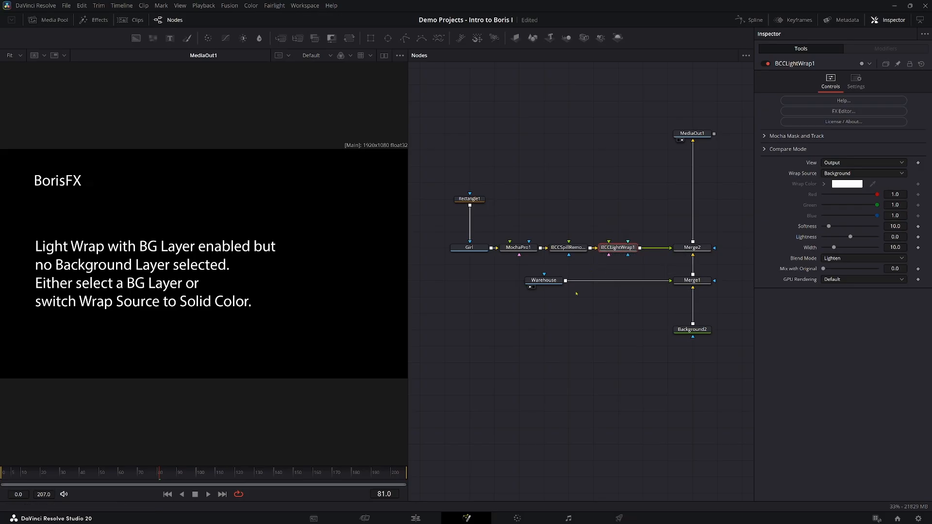
left_click_drag(566, 281, 609, 243)
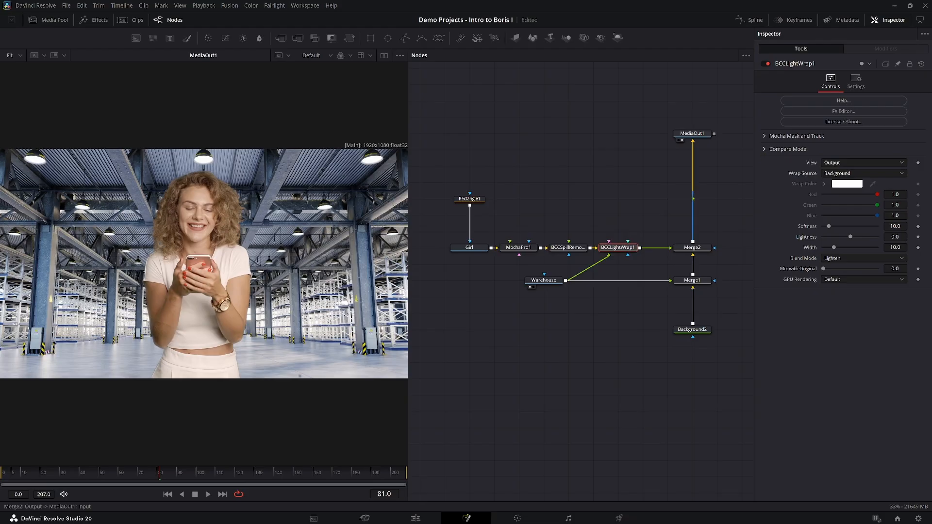
Inspect the light wrap in the Edge Matte view and return its view to Output.
left_click(787, 149)
left_click(837, 198)
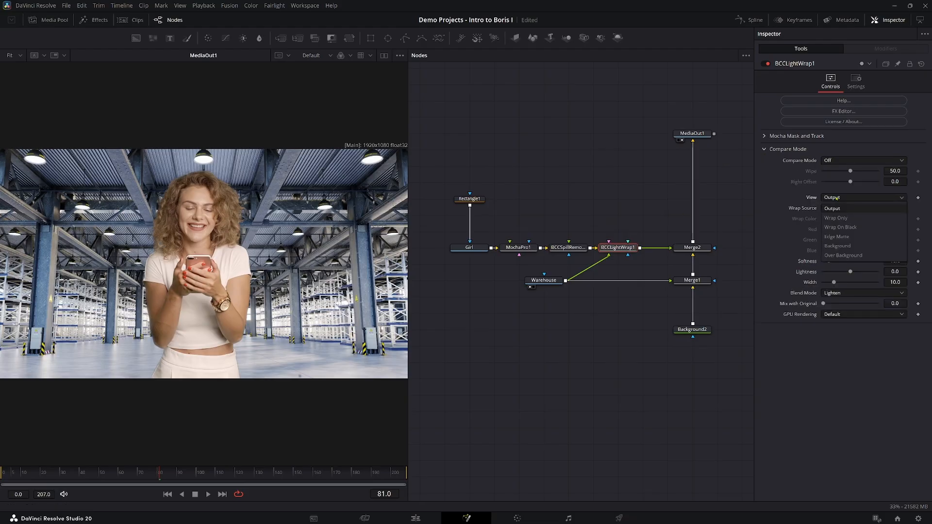
left_click(837, 237)
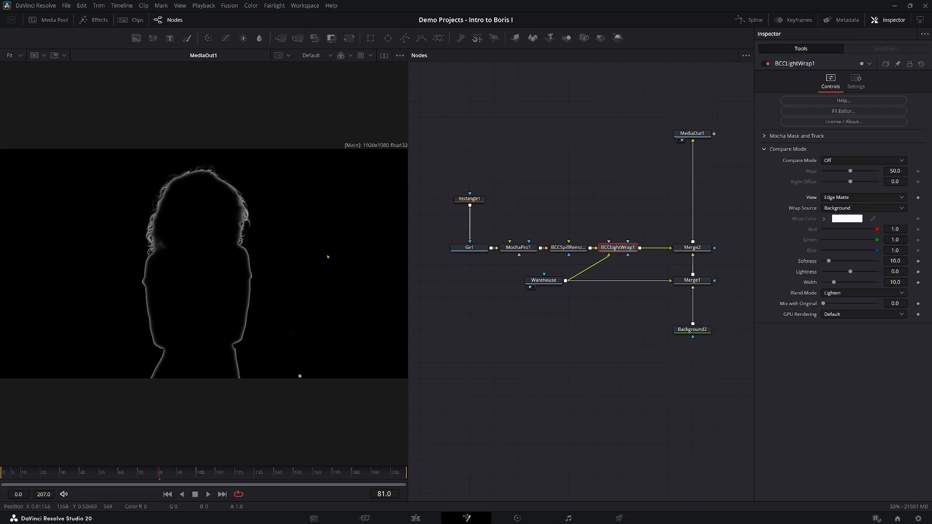
left_click(853, 199)
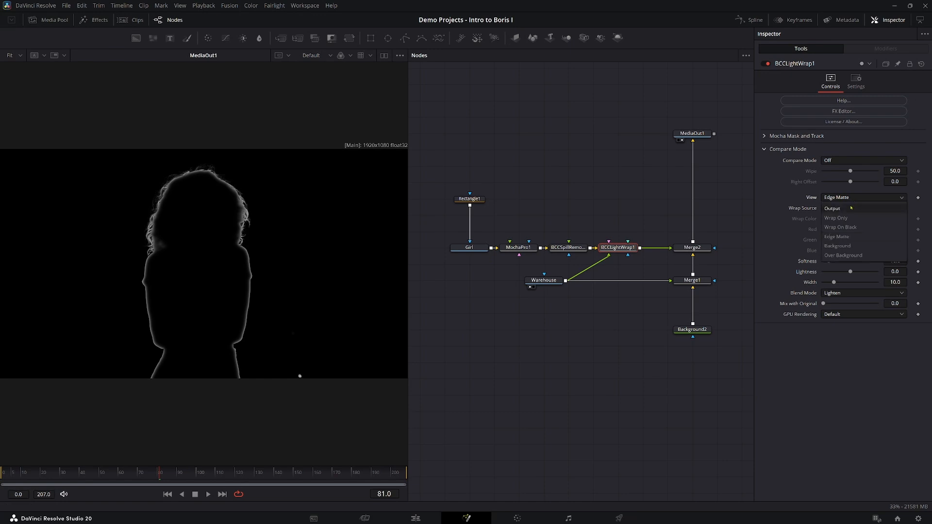
left_click(851, 208)
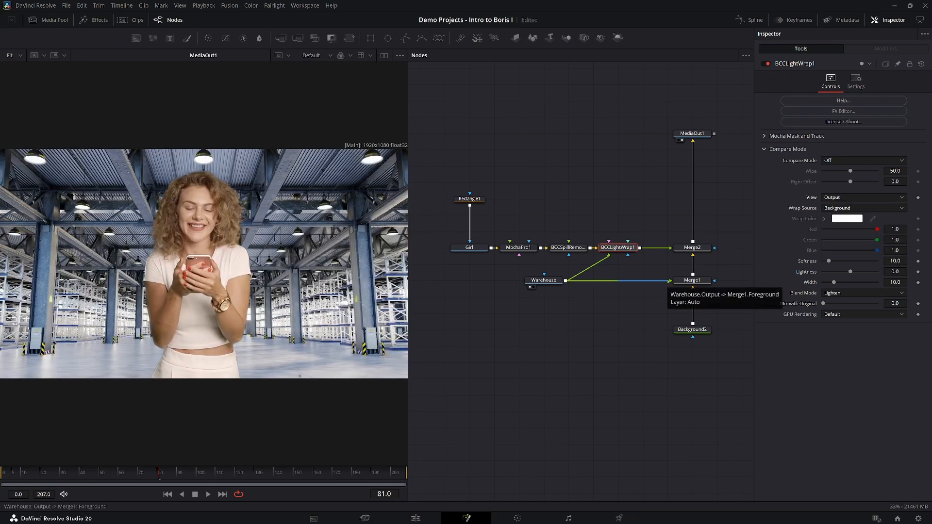
Disconnect Warehouse from Merge1 to view the light-wrapped girl alone, and reconnect it to Merge1.
left_click_drag(670, 281, 645, 293)
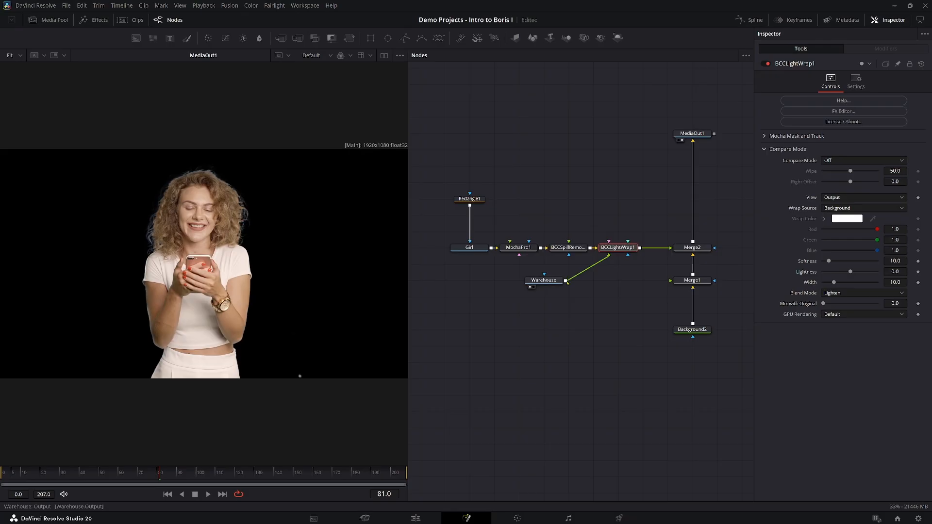
left_click_drag(566, 281, 680, 287)
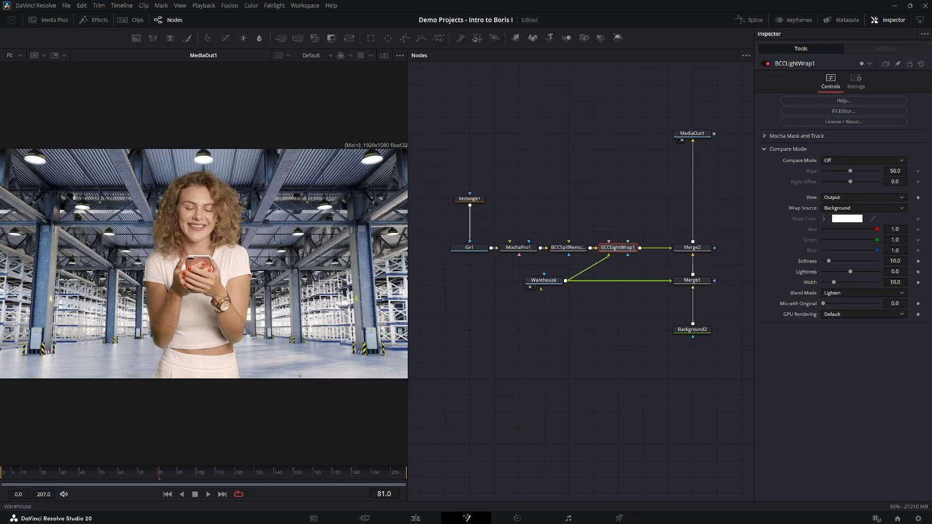
Move the Warehouse node directly beneath the Spill Remover node.
left_click_drag(544, 281, 568, 280)
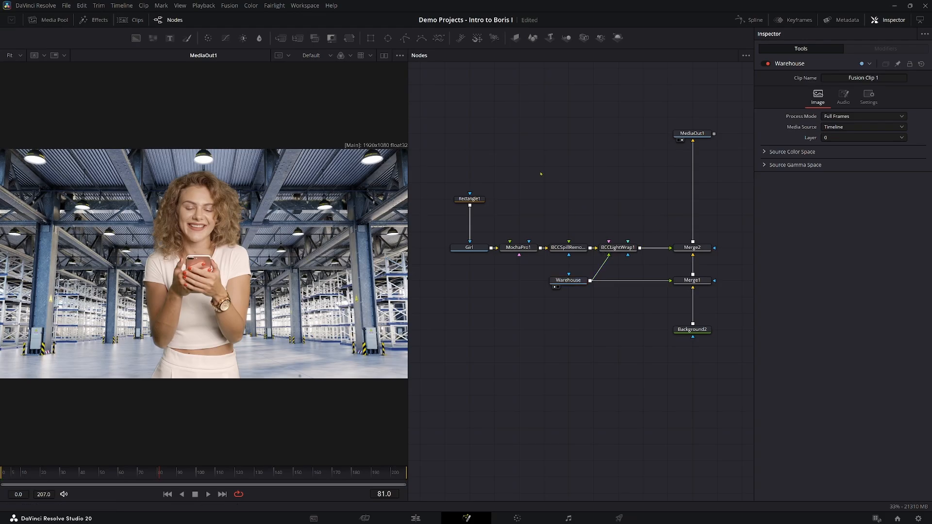
Add a BCC+Grade node between Merge2 and MediaOut1 and apply its Blade Runner 2 preset in the FX Editor.
key("shift+space")
type("grade")
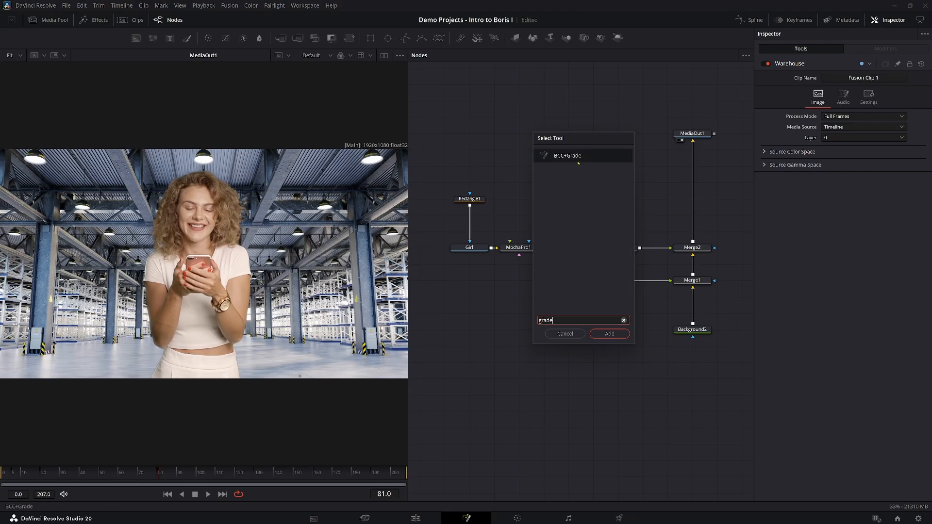
left_click(610, 334)
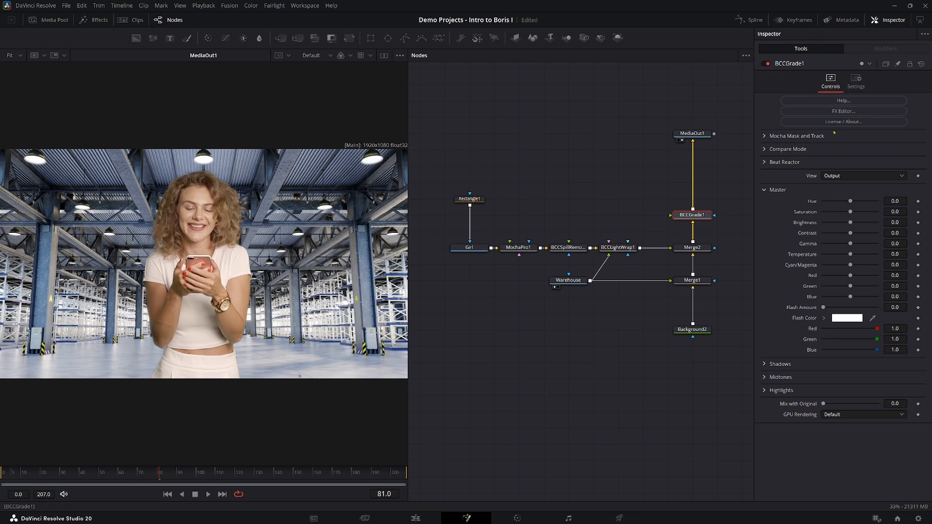
left_click(844, 111)
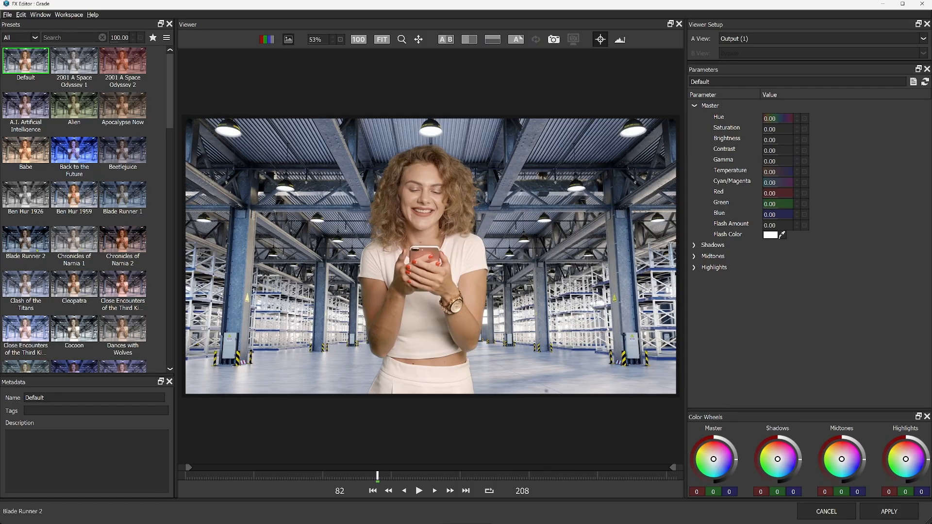
left_click(27, 243)
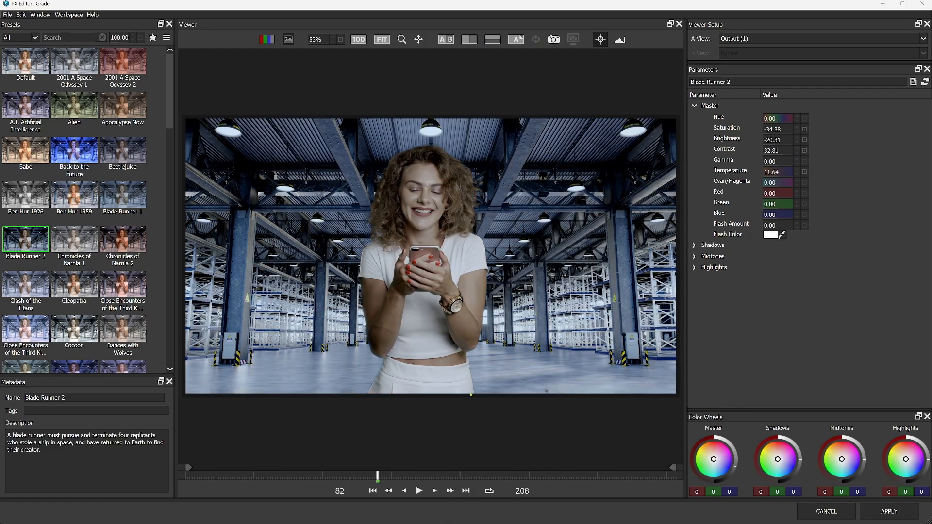
left_click(879, 515)
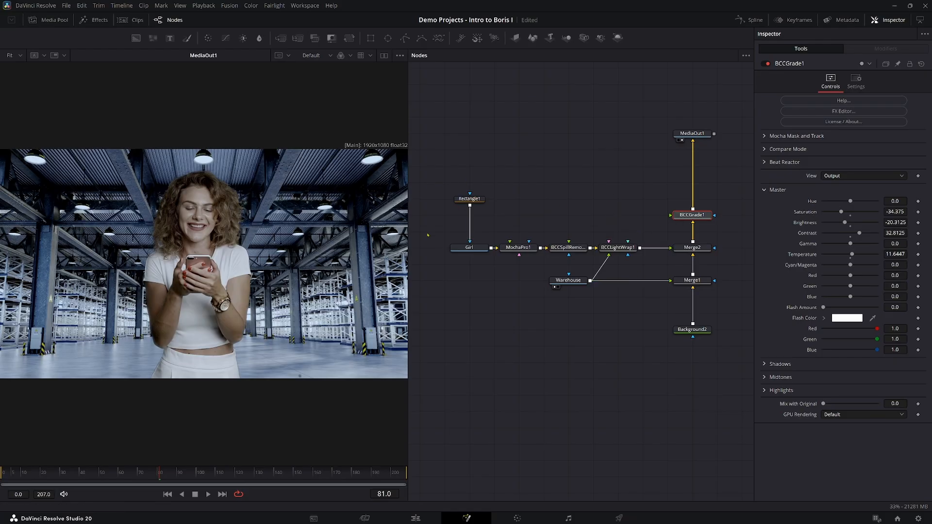
Play back the graded composite in Fusion, then review the result on the Edit page's keying timeline.
key("space")
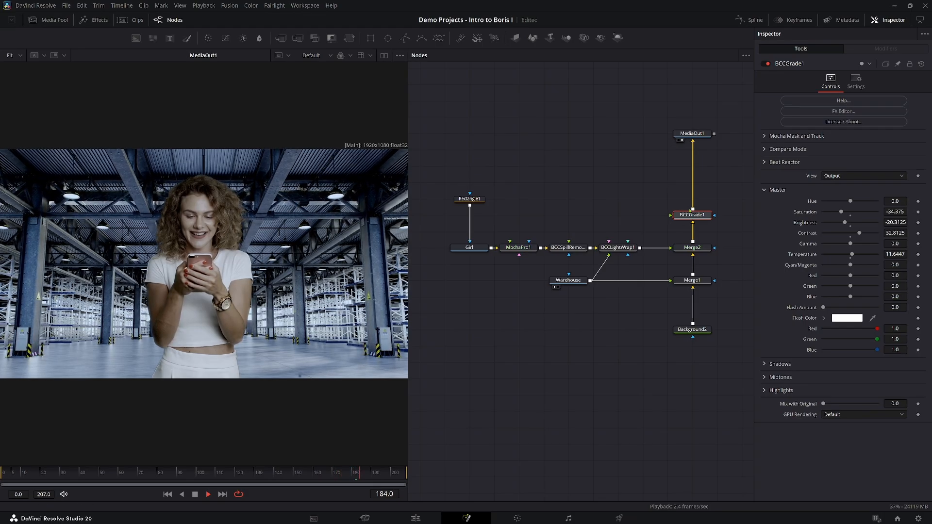
key("space")
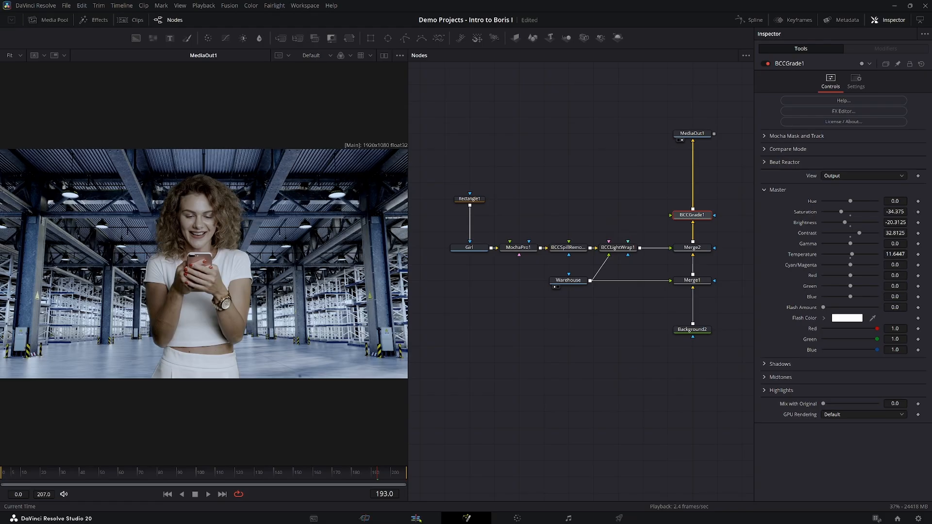
left_click(416, 519)
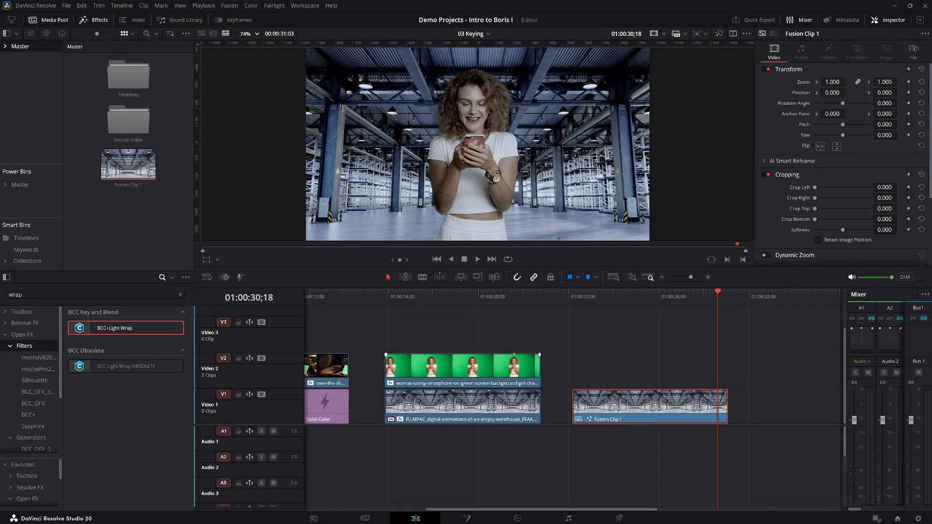
left_click(630, 304)
left_click(464, 298)
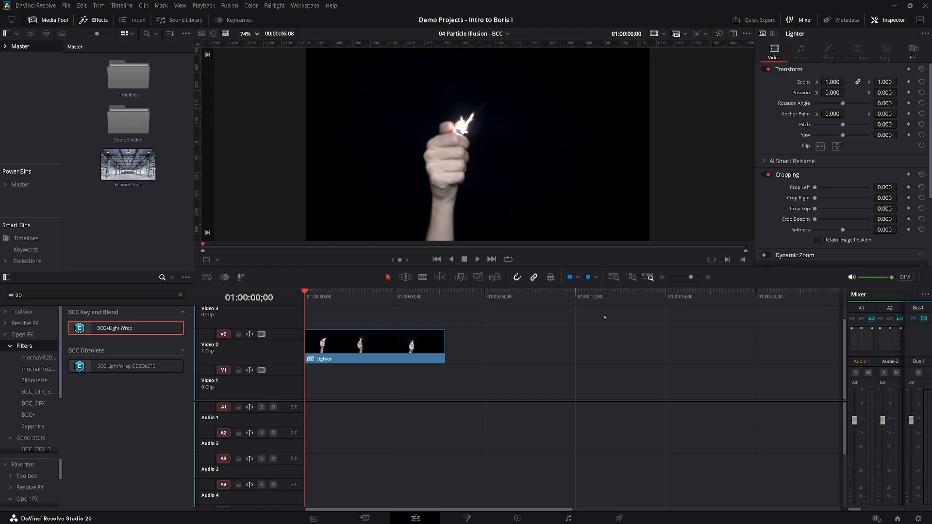
Move the Lighter clip from Video 2 down to Video 1 in the Particle Illusion timeline and save the project.
left_click(387, 345)
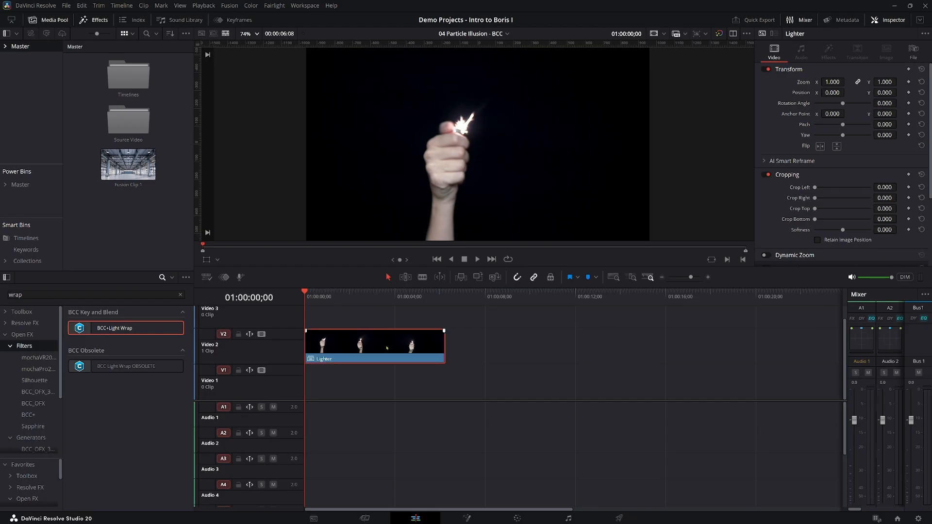
key("alt+Down")
key("ctrl+s")
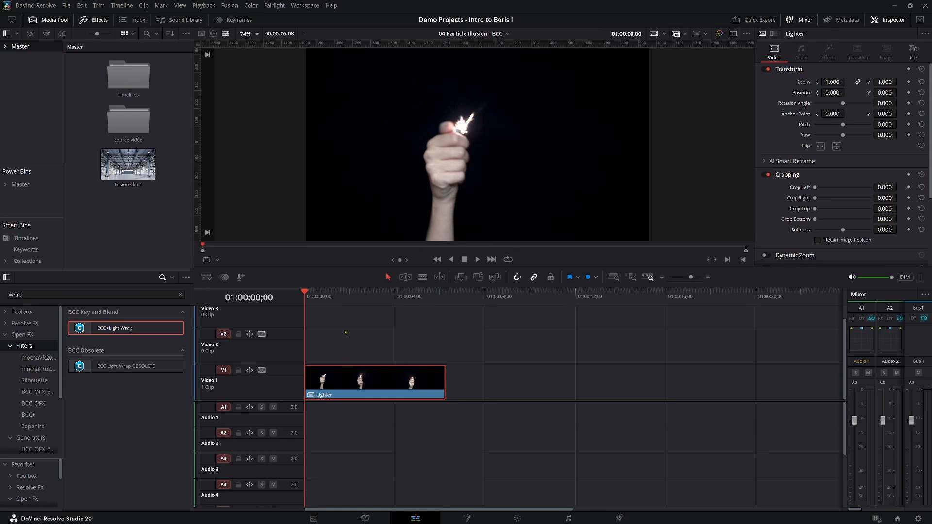
Play the Lighter clip through and return the playhead to its start.
left_click(477, 260)
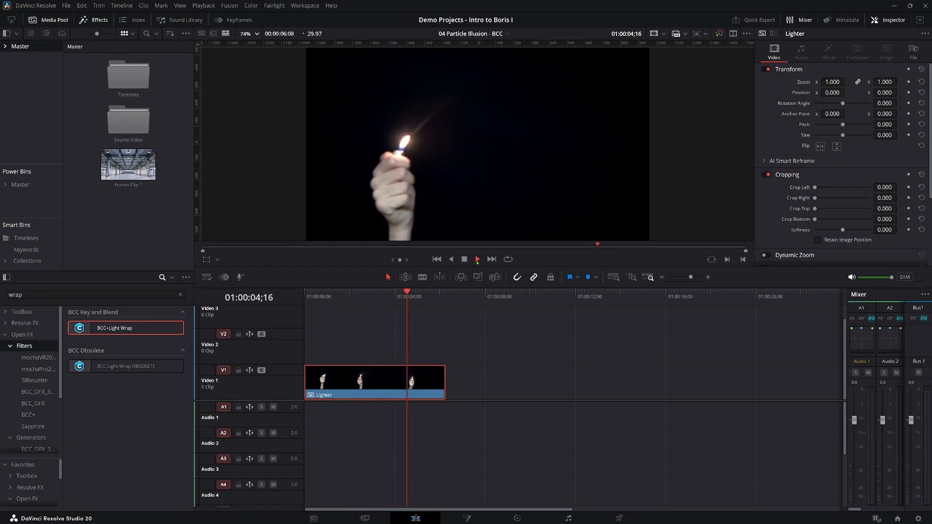
left_click(477, 261)
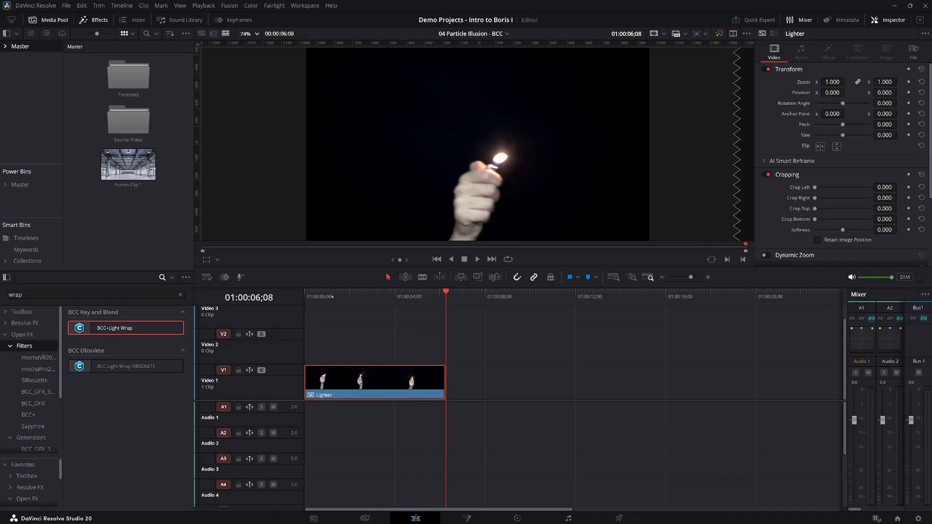
key("Home")
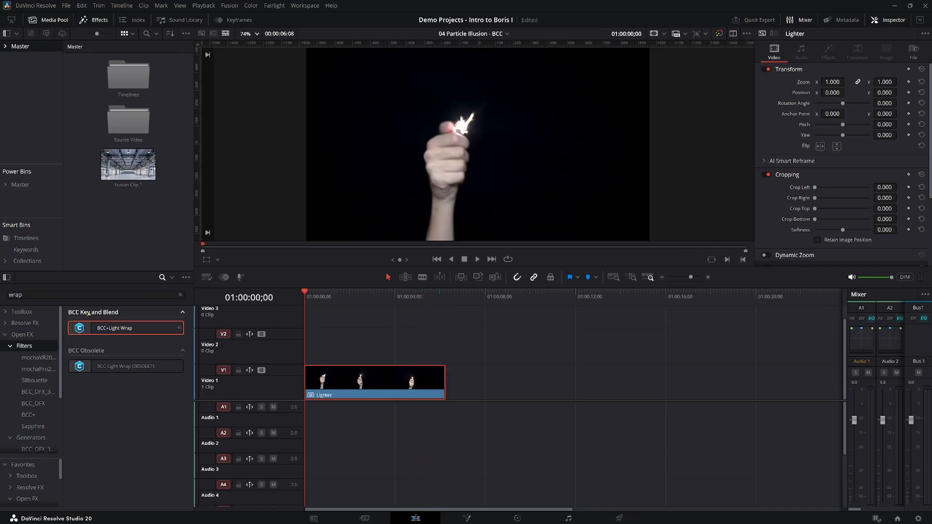
Find BCC Particle Illusion in the effects library with the search "illu" and apply it to the Lighter clip.
left_click(68, 294)
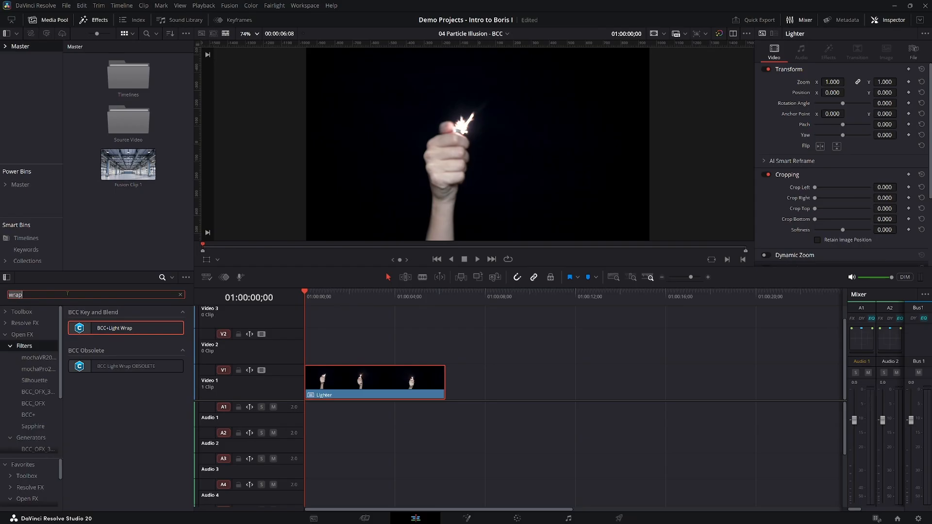
type("par")
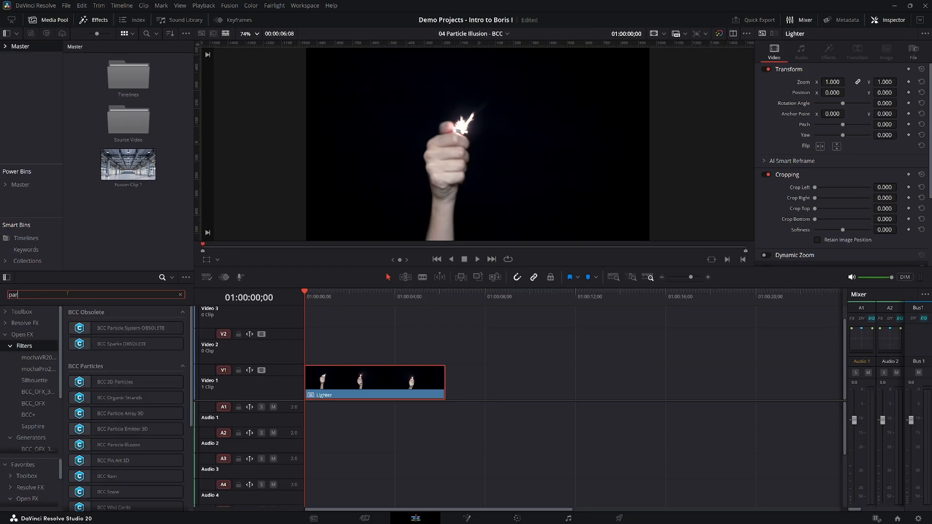
type("ticle")
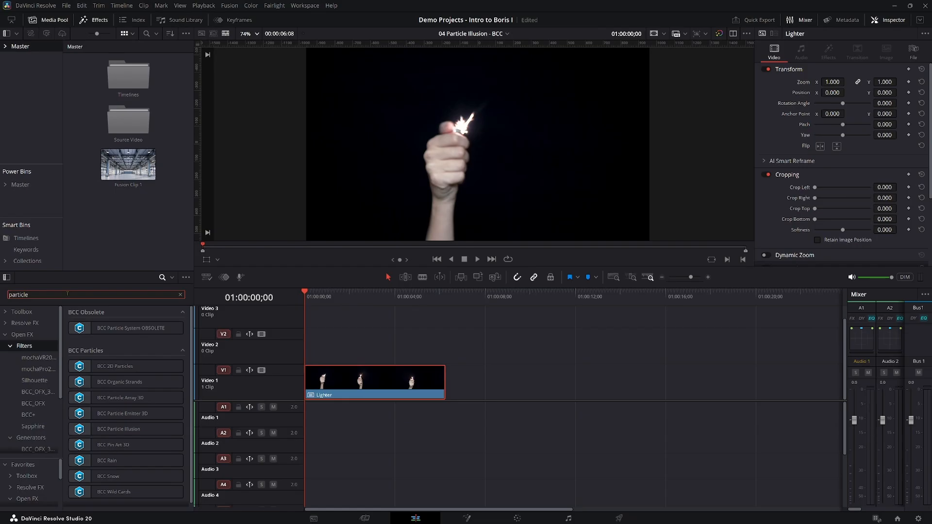
double_click(67, 294)
type("illu")
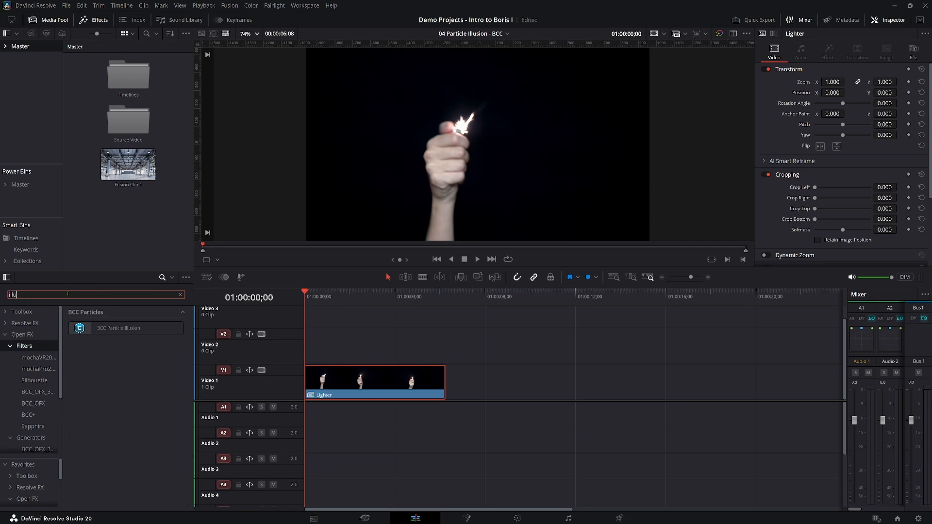
left_click(117, 333)
left_click_drag(117, 333, 357, 385)
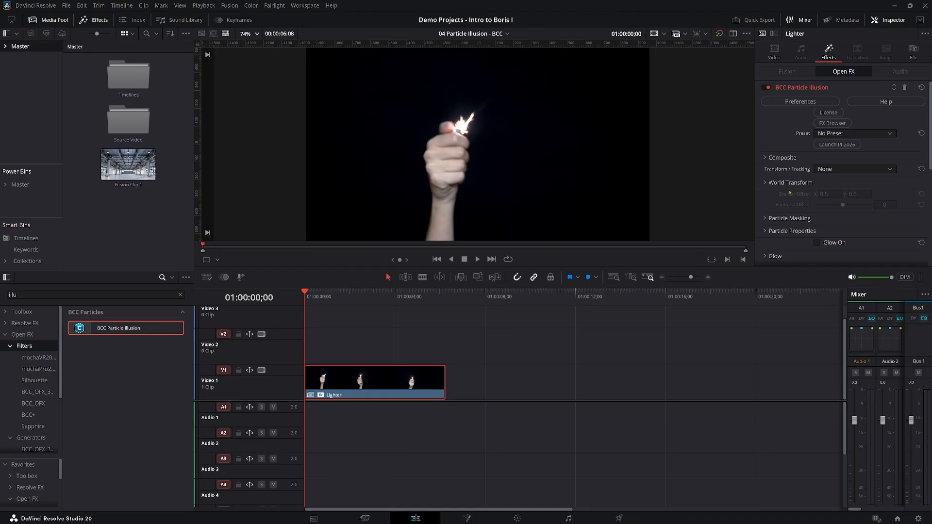
Browse the BCC Particle Illusion preset list and close it without choosing a preset.
left_click(835, 134)
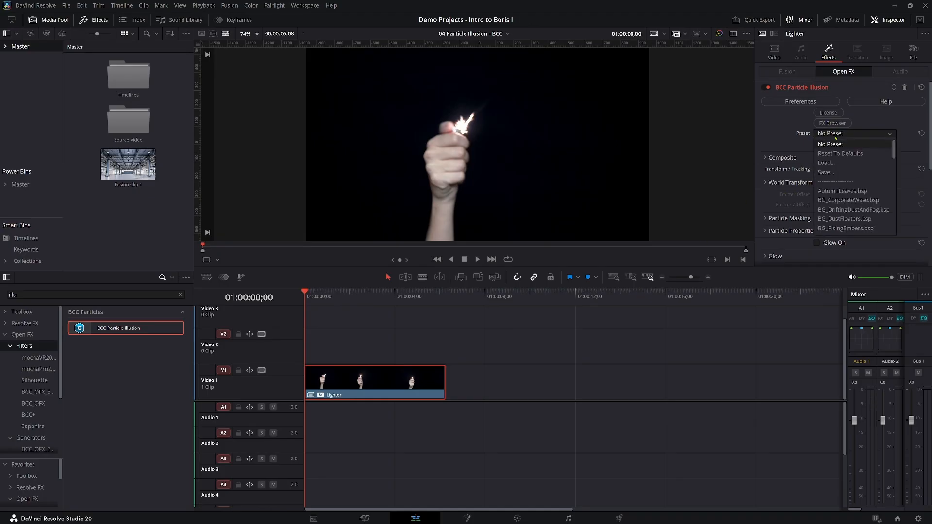
scroll(849, 203, "down", 10)
scroll(849, 203, "down", 5)
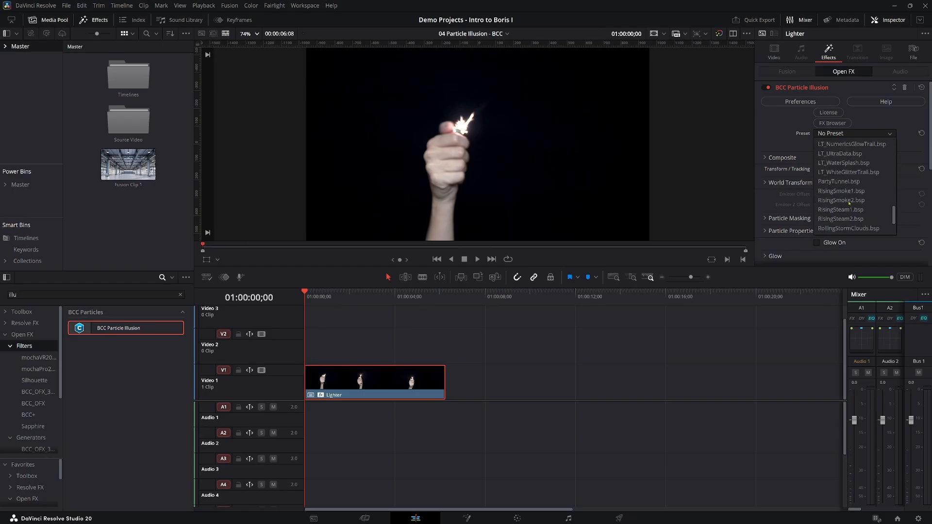
scroll(849, 203, "up", 15)
left_click(781, 137)
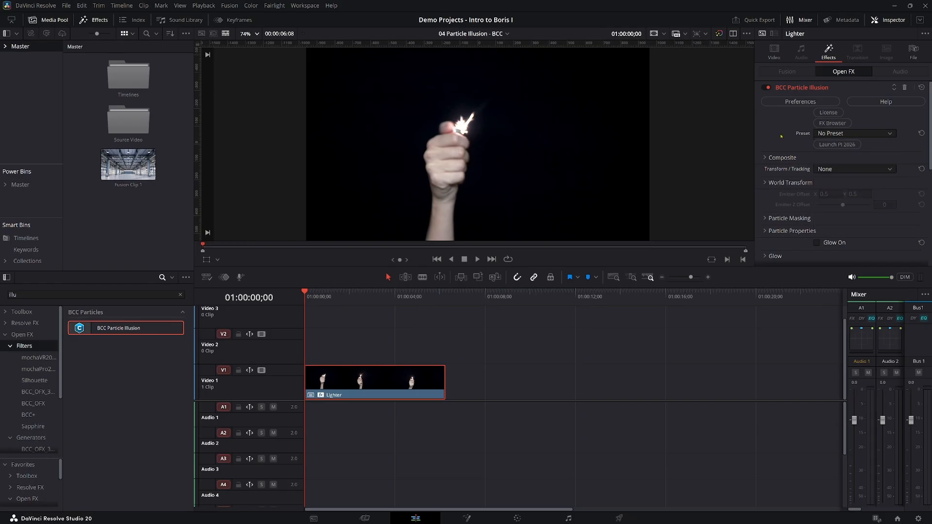
Launch the Particle Illusion interface and preview the Cartoon Smoke New 01 and Basketballs 01 emitters from the Cartoon library.
left_click(828, 145)
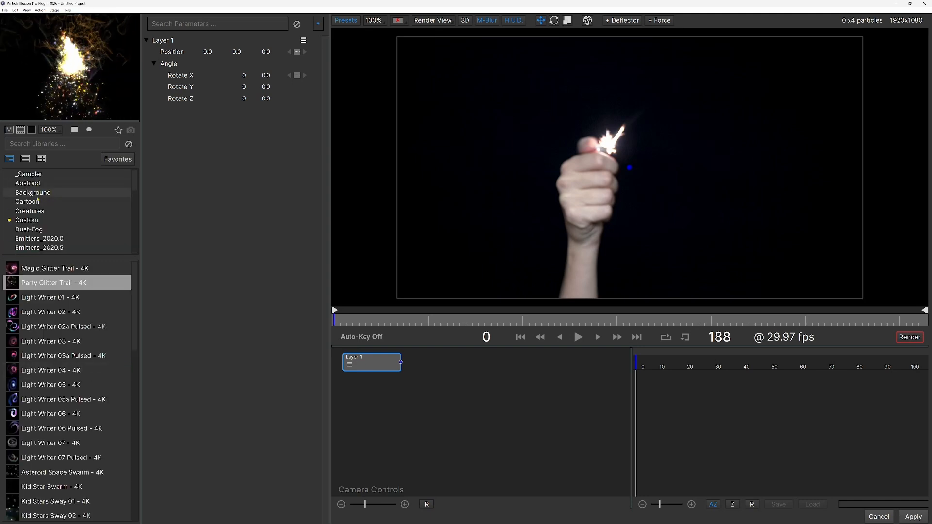
left_click(36, 202)
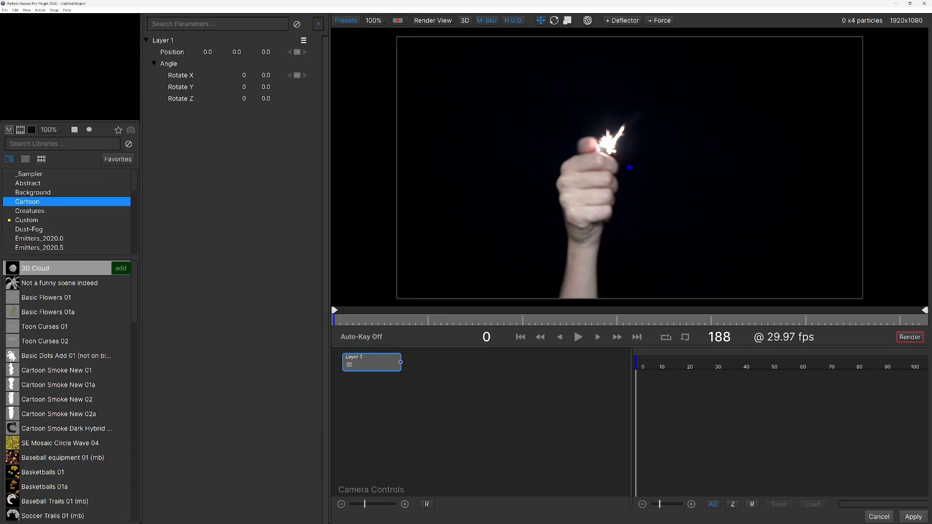
left_click(67, 371)
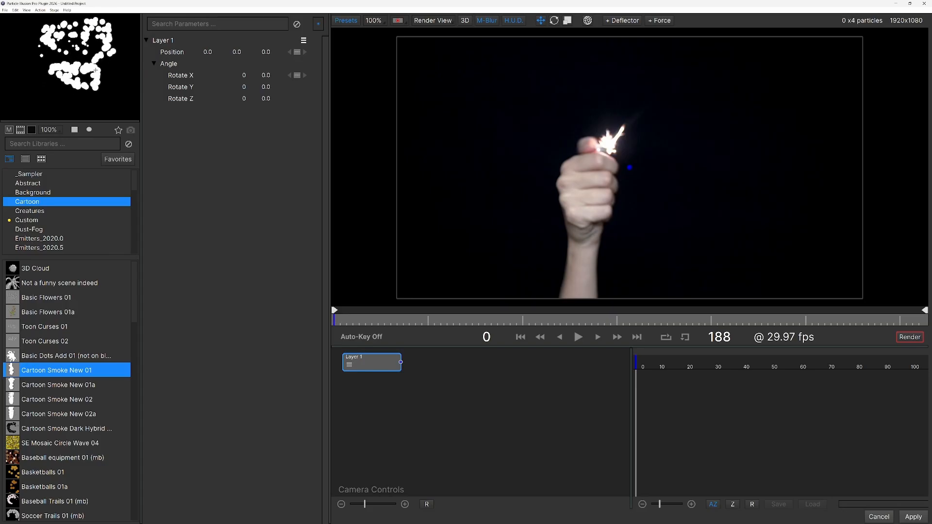
left_click(29, 476)
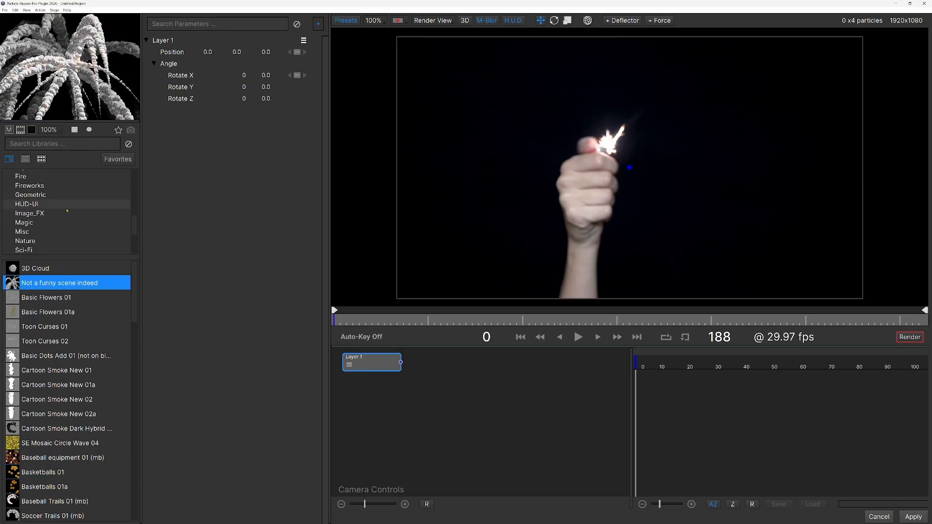
Place the Magic Glitter Trail - 4K emitter from the Emitters_2026.0 library on the lighter's flame.
scroll(67, 211, "up", 4)
scroll(67, 212, "down", 2)
left_click(56, 196)
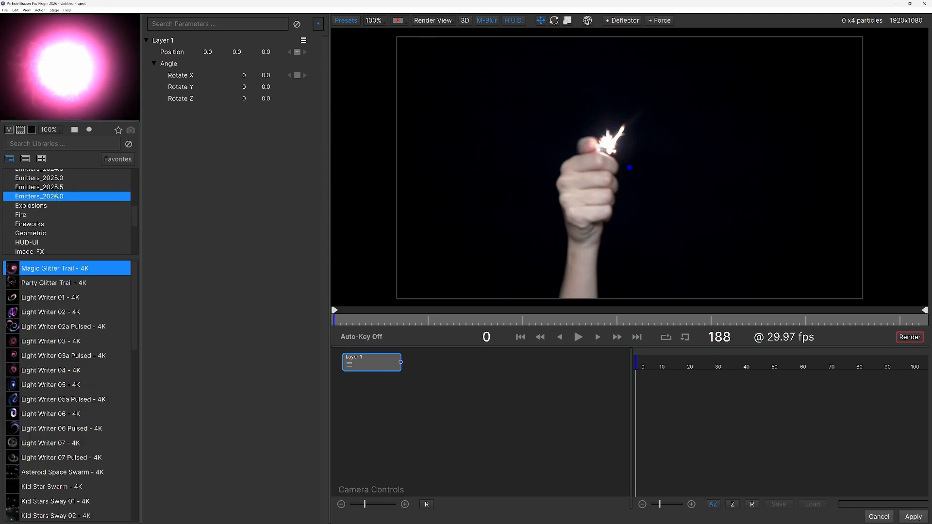
mouse_move(62, 265)
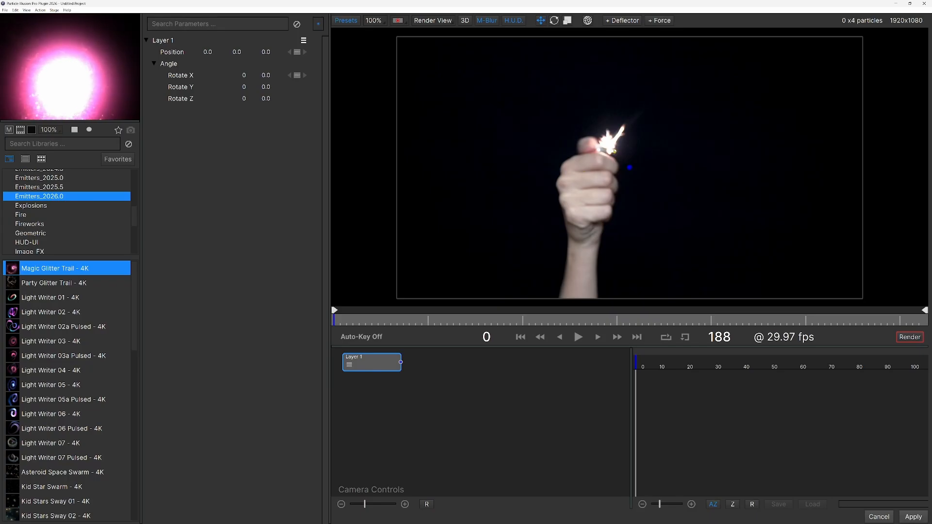
left_click(609, 148)
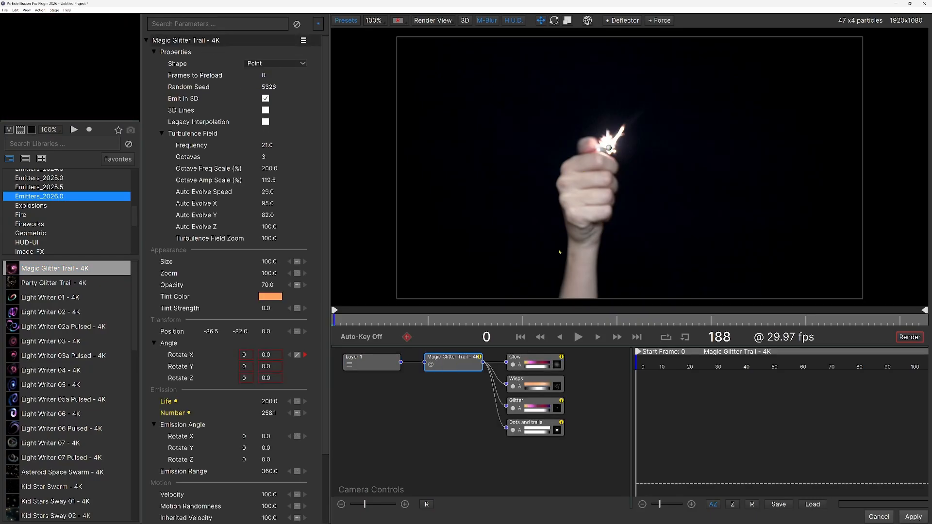
Set the Magic Glitter Trail emitter's tint color to blue #00aaff.
left_click(270, 297)
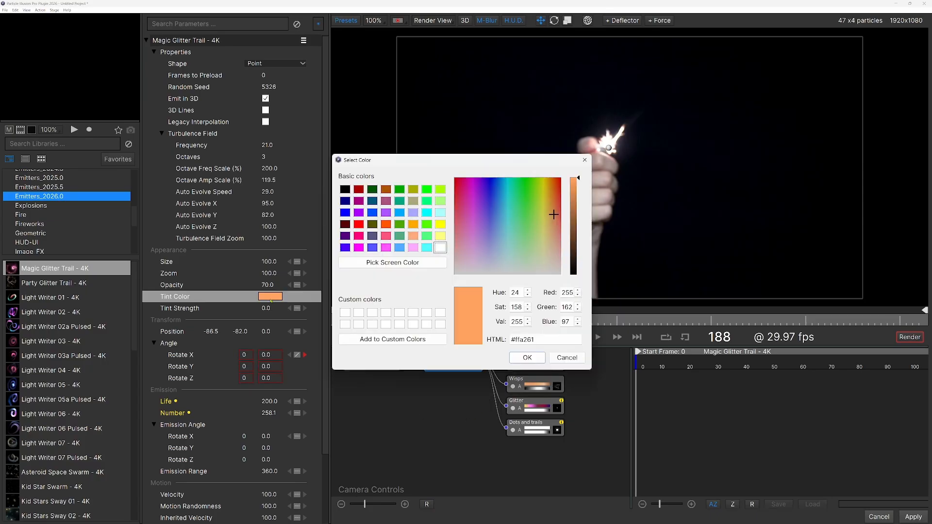
left_click(400, 214)
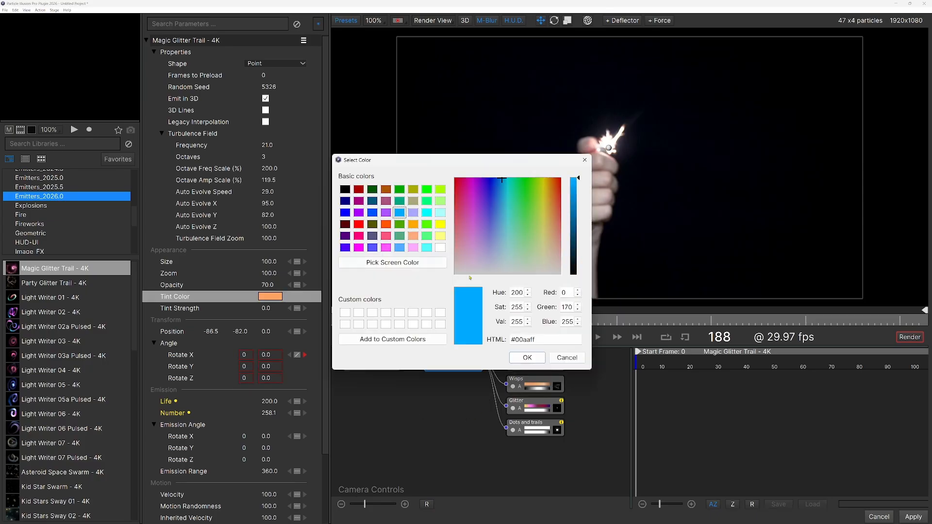
left_click(533, 360)
Change the first color stop of the Glow particle's Color Over Life gradient to blue 55AAFF and apply the gradient.
left_click(535, 364)
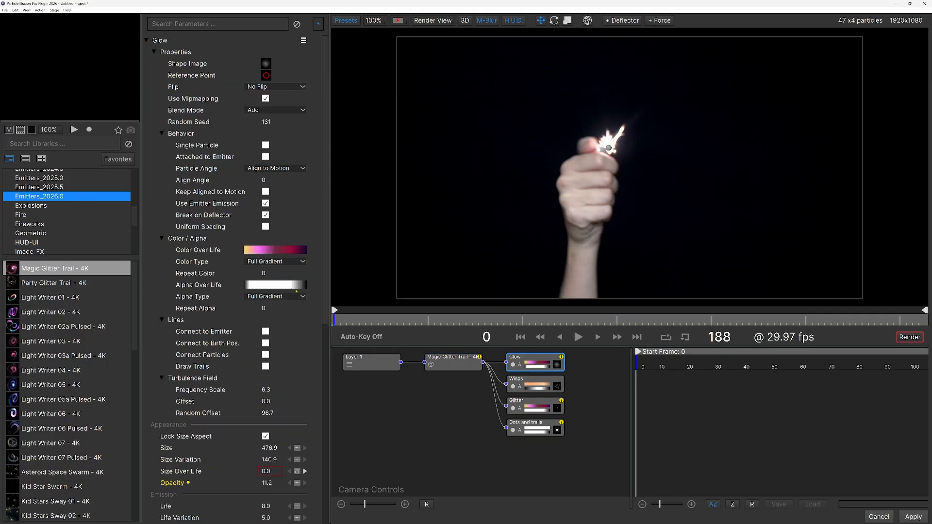
left_click(266, 252)
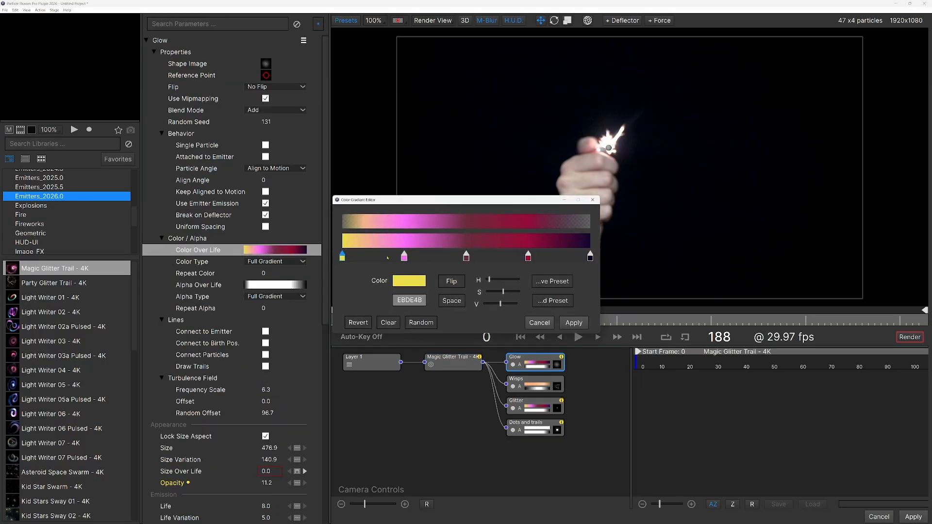
left_click(409, 283)
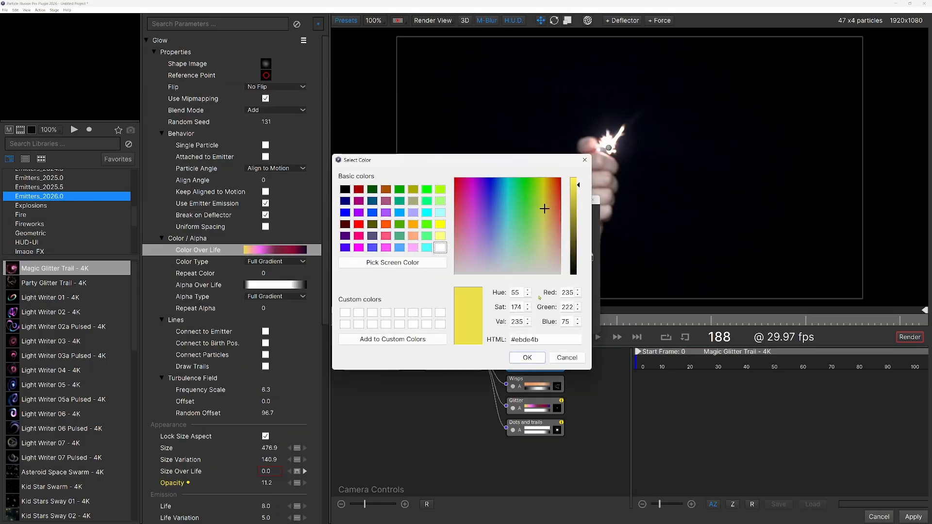
left_click(399, 213)
left_click(527, 358)
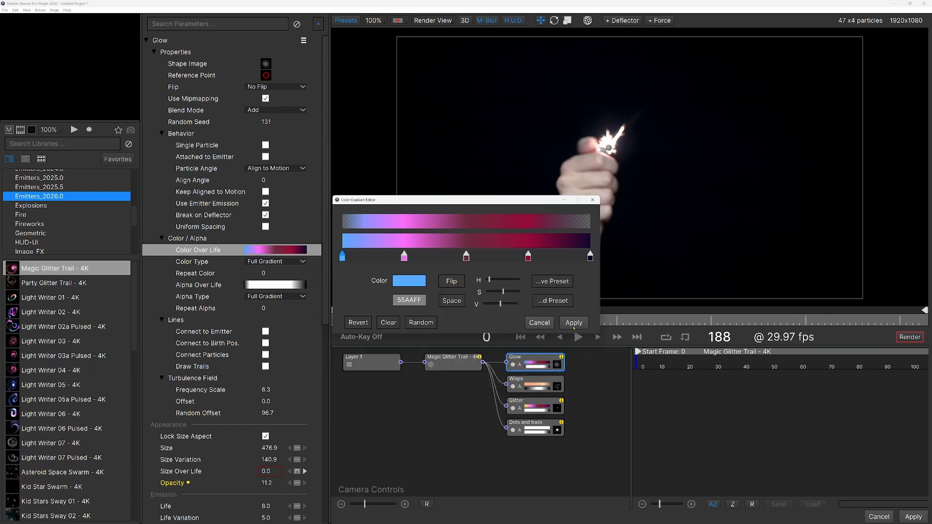
left_click(574, 323)
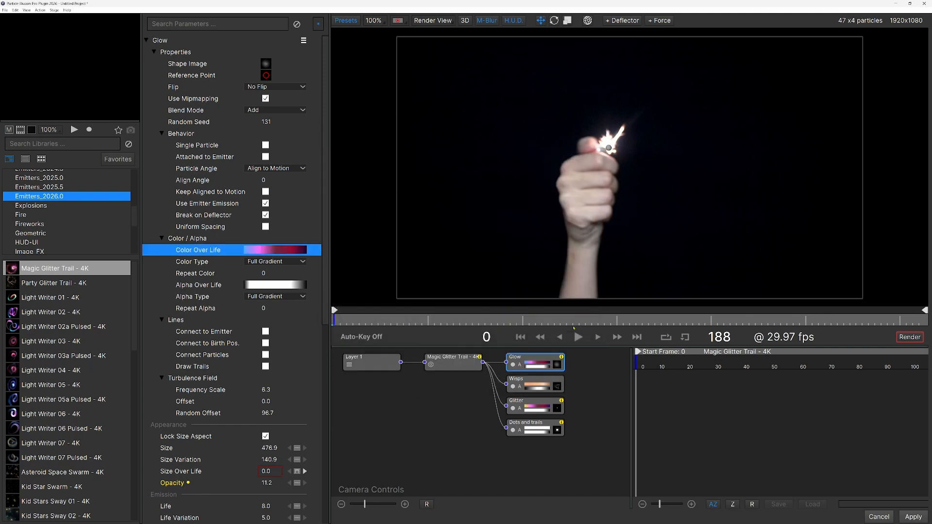
Apply the particle setup to the Lighter clip, play it back, and return the playhead to the clip's start.
left_click(915, 517)
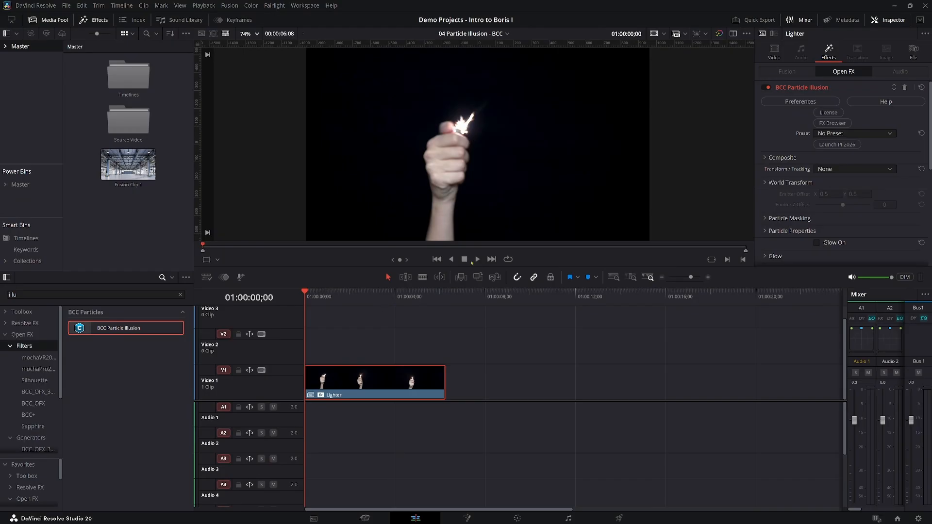
left_click(478, 260)
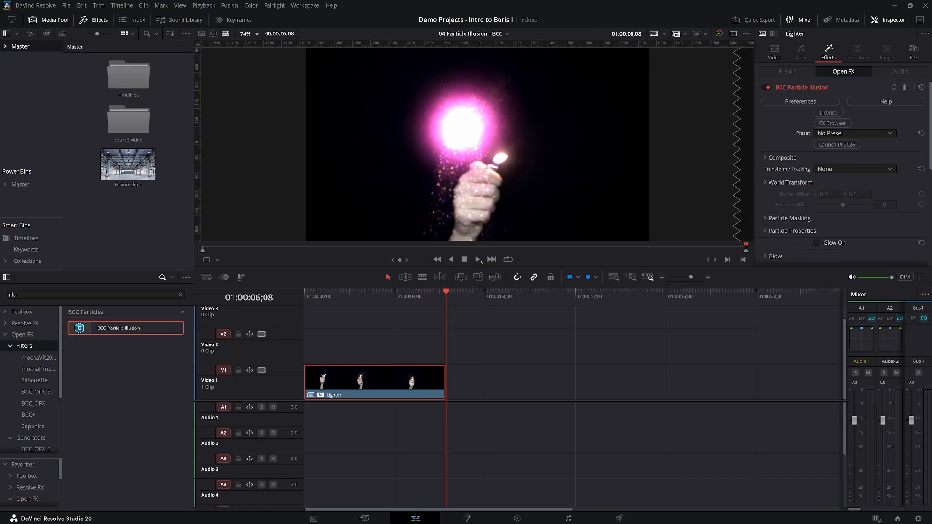
key("Home")
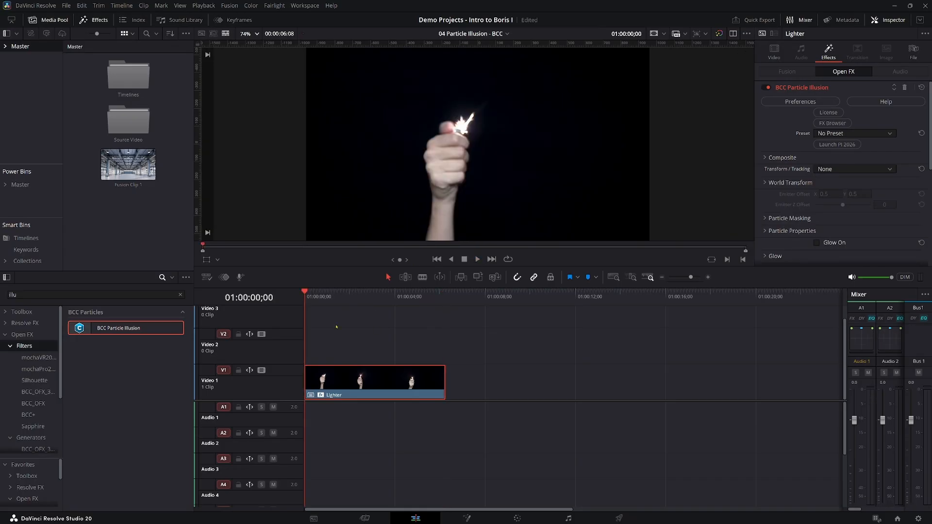
Set Frames to Preload to 48 in the Particle Properties of BCC Particle Illusion.
scroll(764, 184, "down", 10)
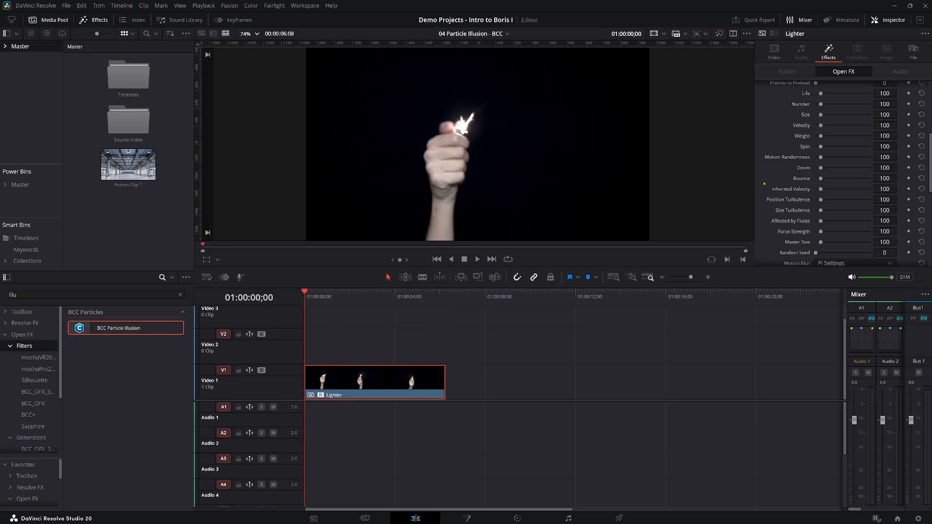
scroll(791, 182, "up", 2)
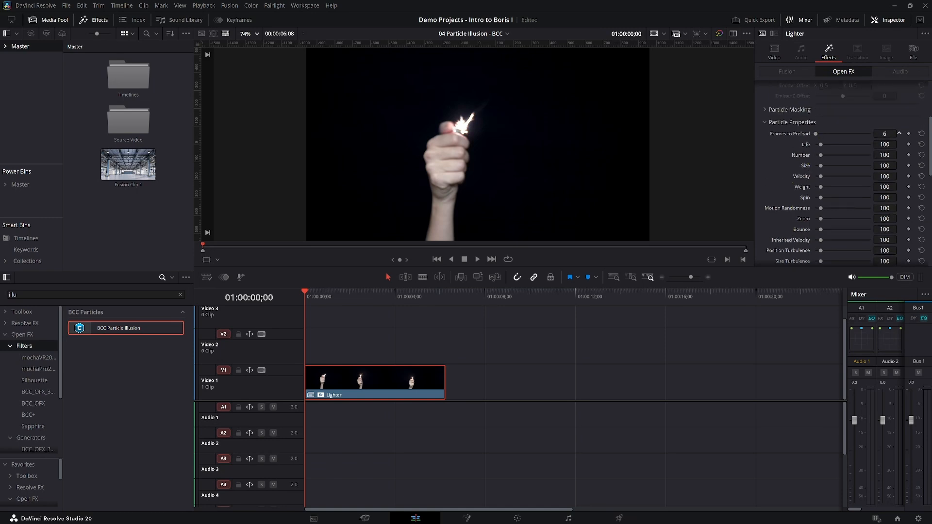
left_click_drag(900, 133, 920, 133)
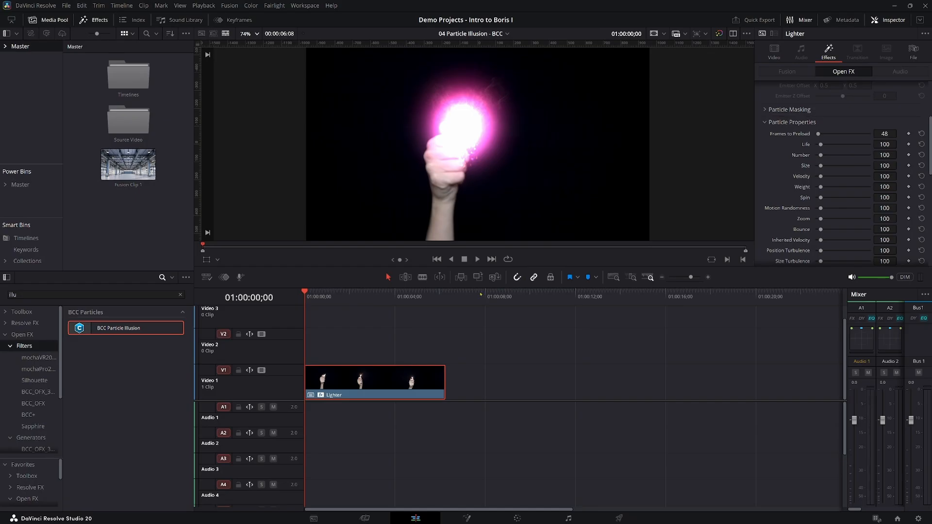
Set Transform / Tracking to Emitter and launch the Mocha Motion Tracker for the particle effect.
scroll(827, 155, "up", 4)
left_click(827, 155)
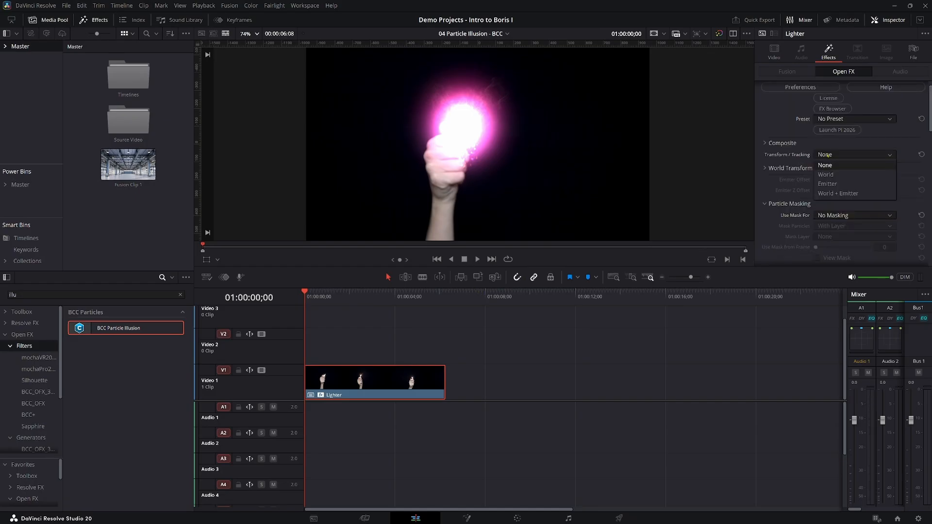
left_click(828, 184)
scroll(832, 180, "down", 10)
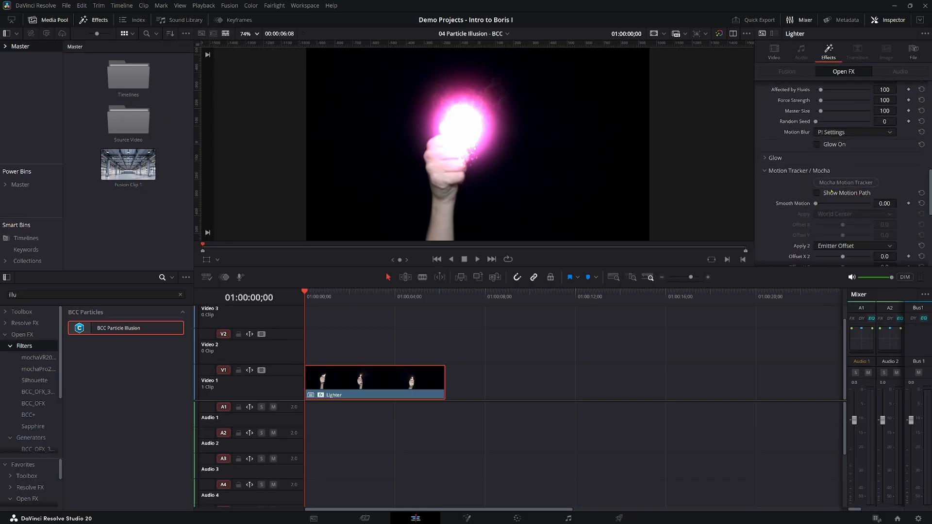
left_click(839, 183)
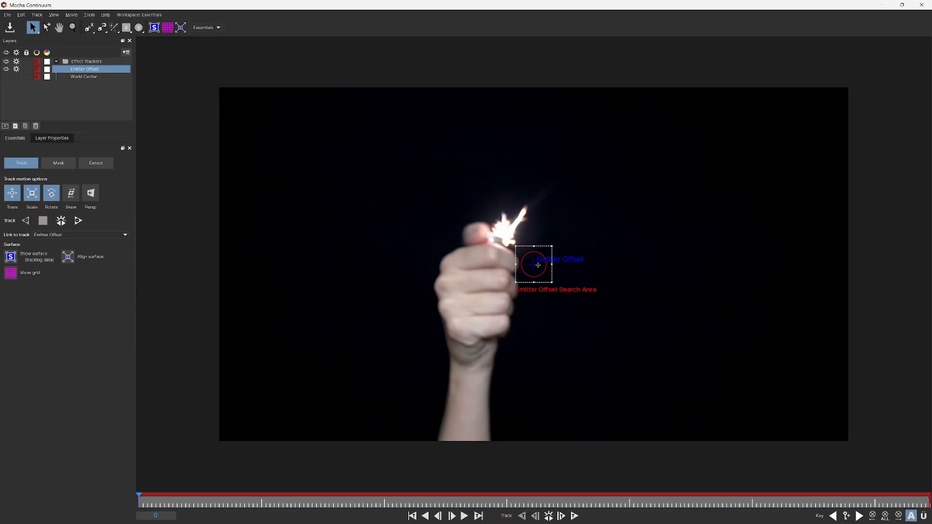
Position the Emitter Offset tracker and its search area on the flame, enlarging the search area on all four sides.
left_click_drag(535, 266, 506, 225)
left_click_drag(542, 266, 515, 234)
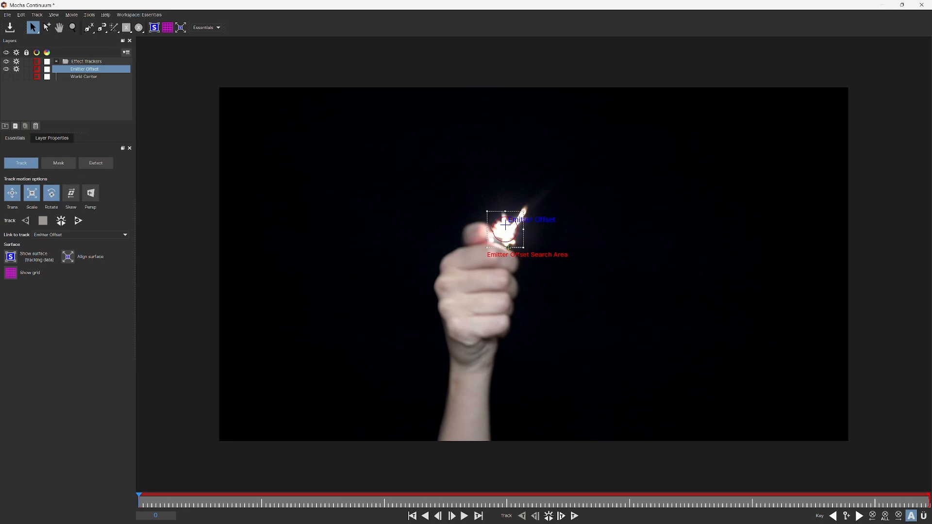
left_click_drag(508, 246, 508, 272)
left_click_drag(505, 211, 505, 171)
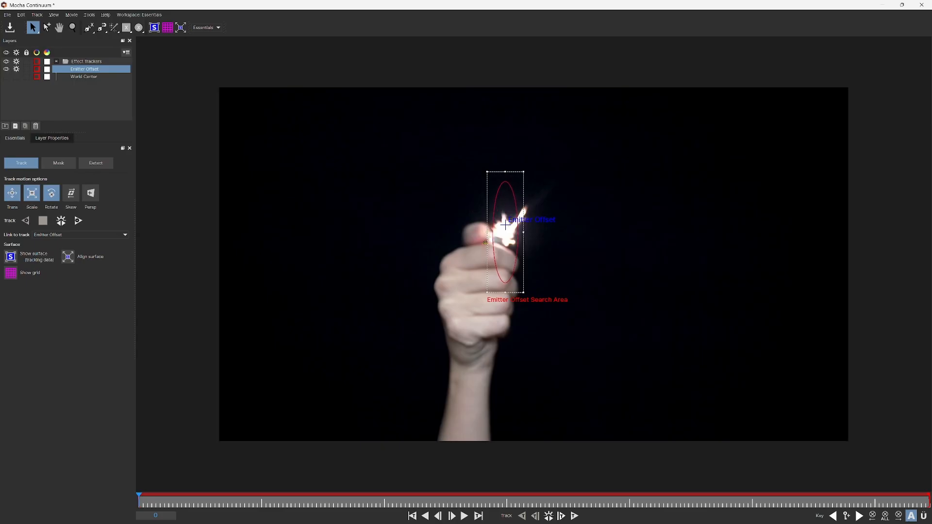
left_click_drag(492, 239, 460, 226)
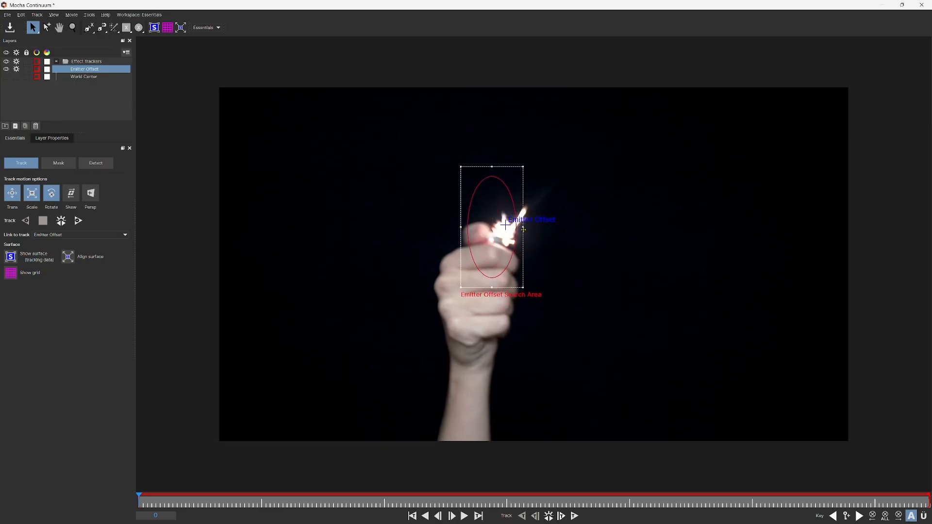
left_click_drag(524, 226, 552, 227)
Track the Emitter Offset through the whole clip, save the tracking data on leaving Mocha, and play back the Lighter clip.
left_click(548, 516)
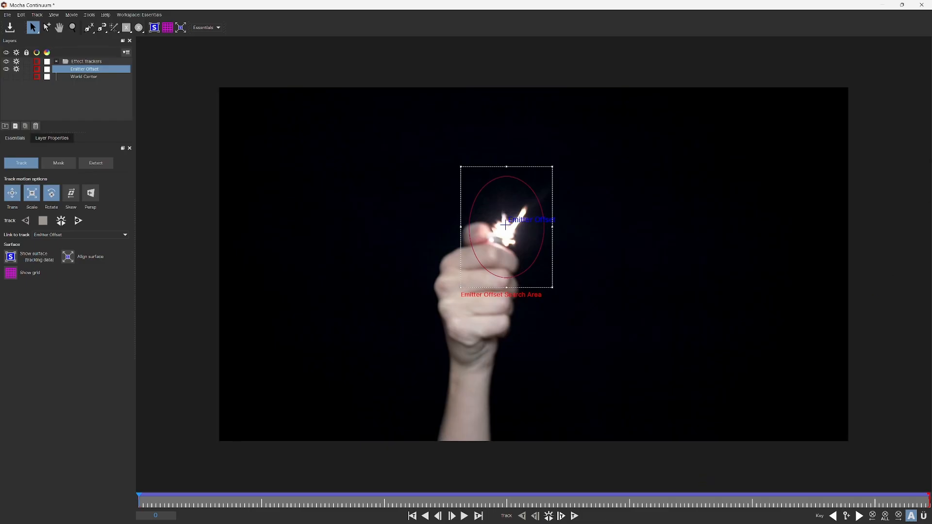
left_click(922, 4)
left_click(580, 285)
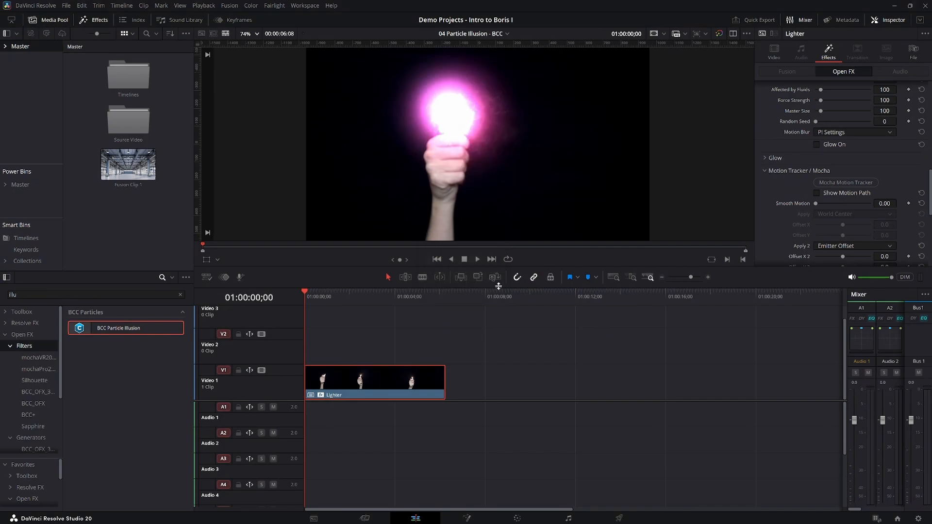
left_click(478, 260)
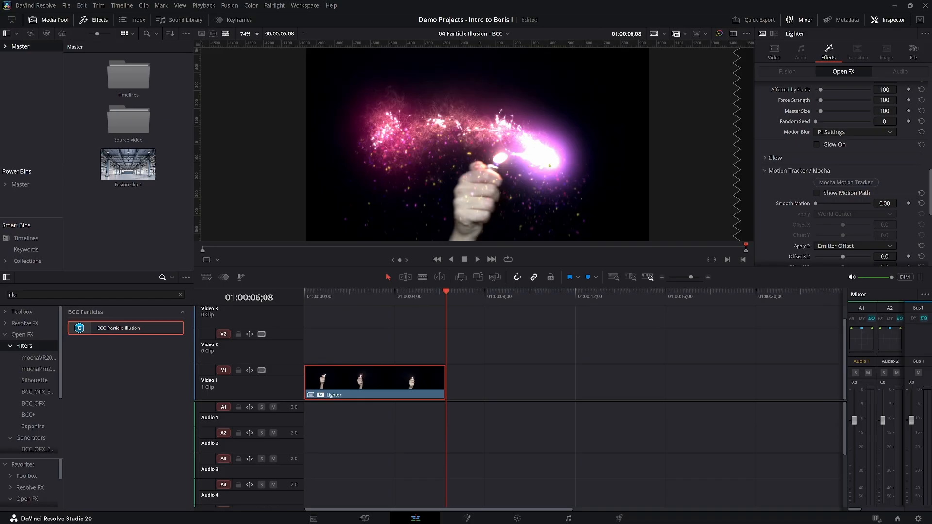
Set the particles' Life to 151, Number to 90, Size to 124, Velocity to 121, Weight and Spin to 139, and Motion Randomness to 193.
scroll(864, 196, "down", 3)
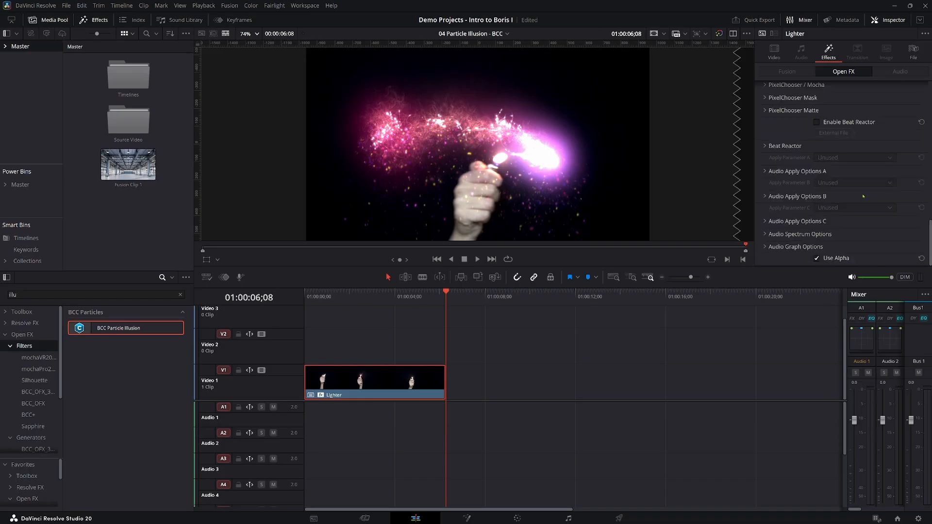
scroll(863, 196, "up", 6)
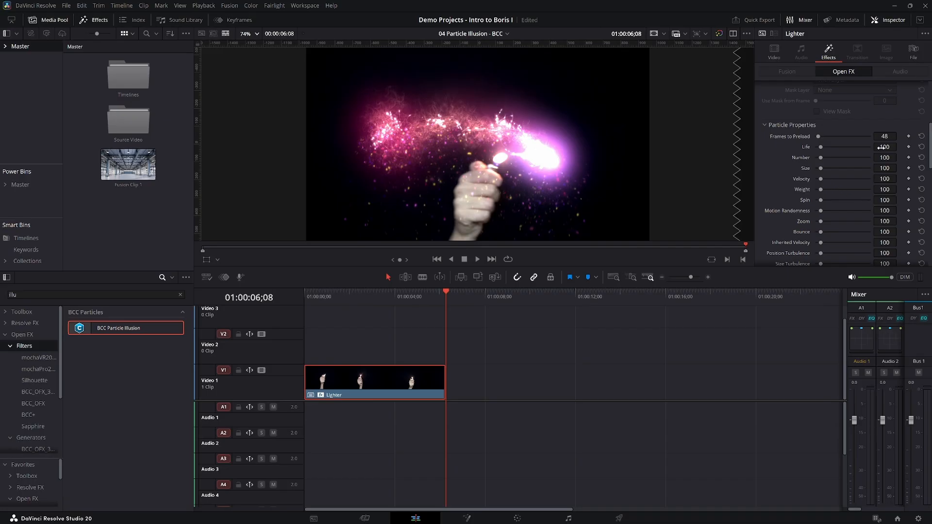
mouse_move(885, 146)
left_mouse_down()
mouse_move(915, 147)
mouse_move(881, 146)
left_mouse_up()
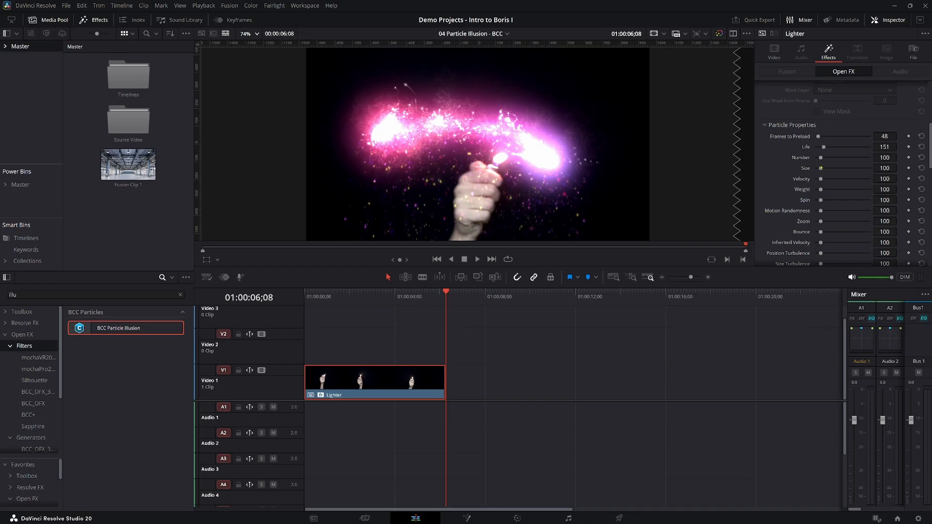
left_click_drag(879, 157, 874, 158)
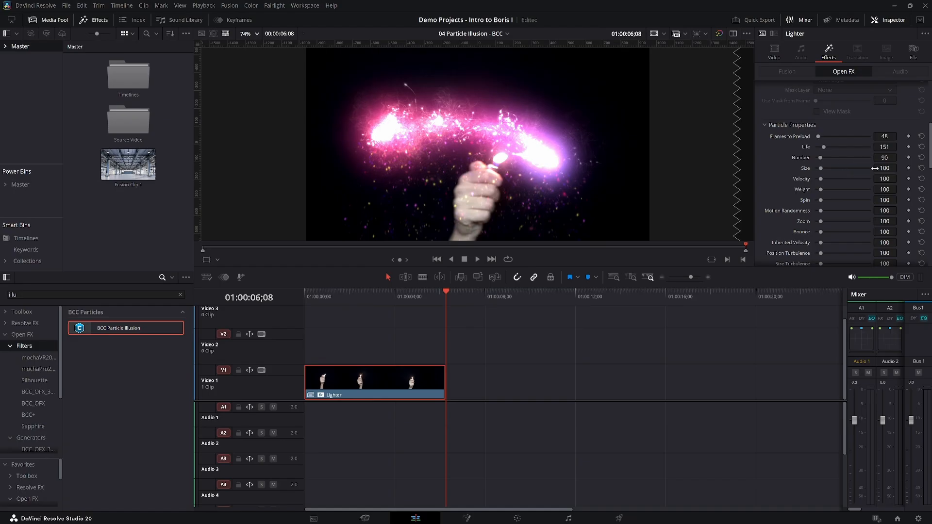
left_click_drag(899, 168, 902, 179)
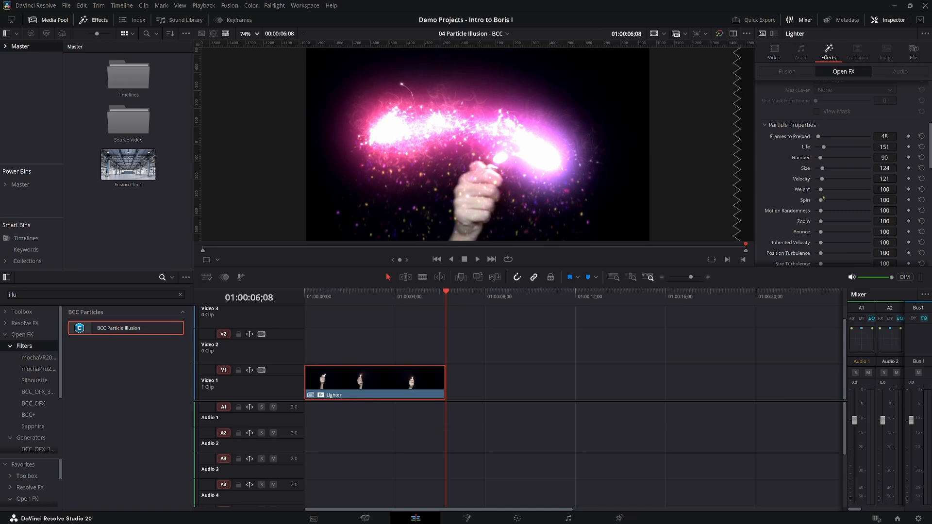
left_click_drag(899, 188, 899, 190)
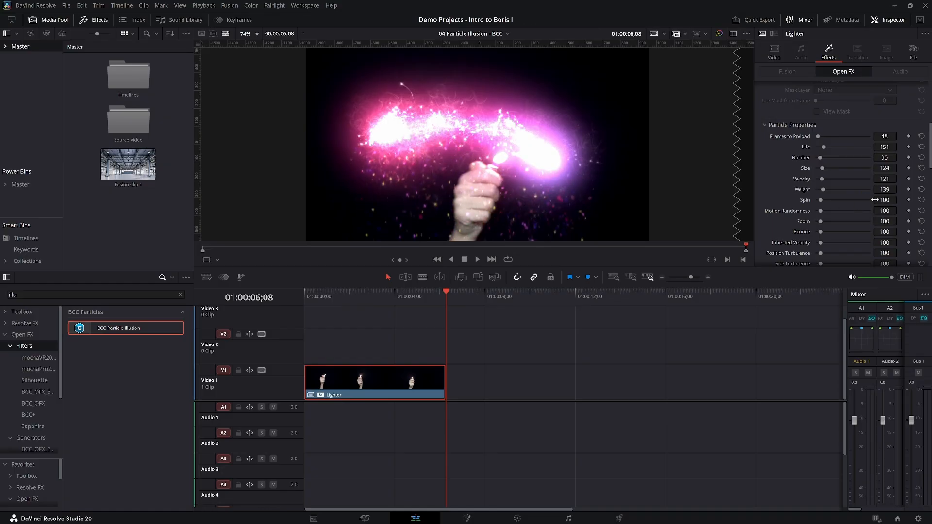
left_click_drag(899, 200, 899, 199)
left_click_drag(884, 210, 905, 210)
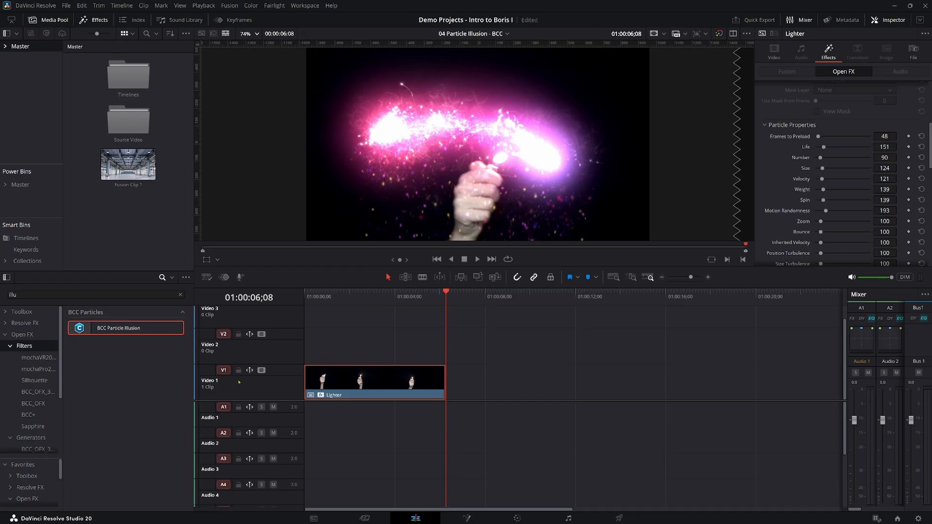
Play back the Lighter clip from near its start to review the adjusted particles, and return the playhead to the beginning.
left_click(311, 292)
key("space")
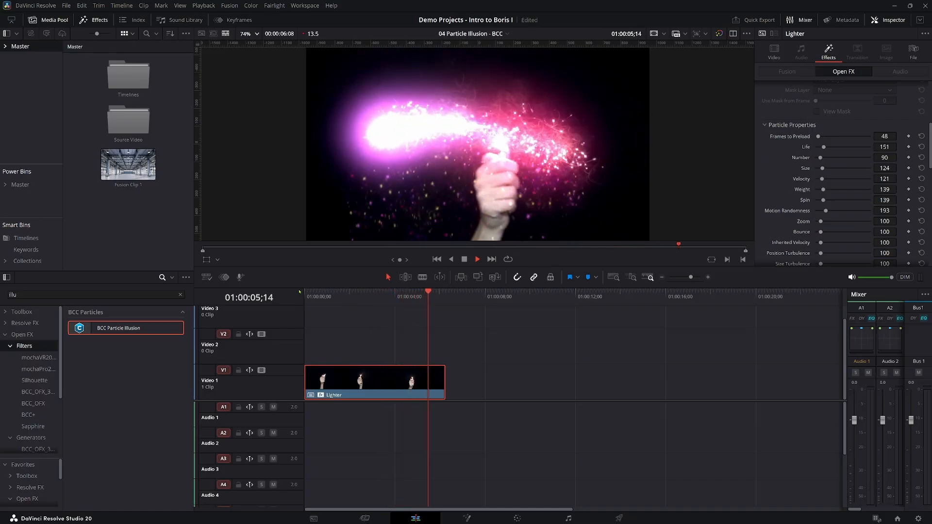
left_click(319, 301)
left_click_drag(319, 305, 300, 307)
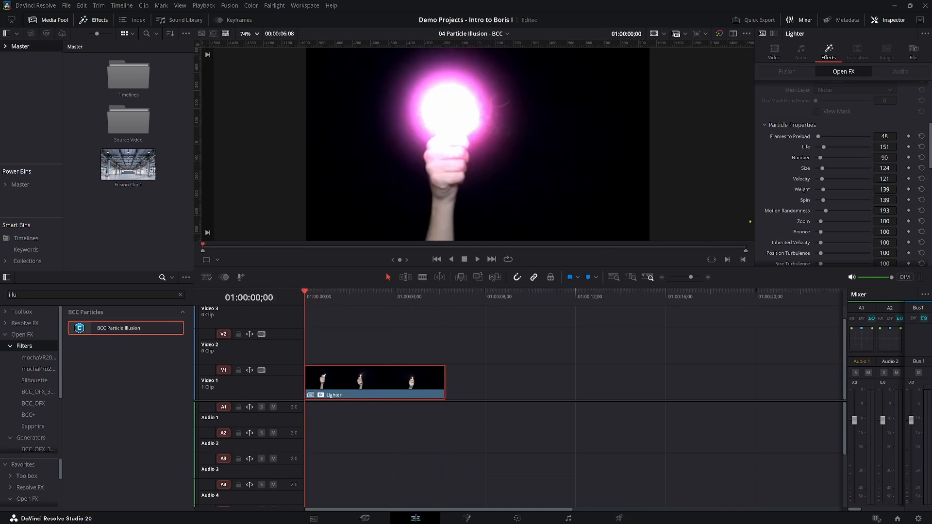
Reopen the Particle Illusion interface and delete the Magic Glitter Trail - 4K emitter from the project.
scroll(865, 199, "up", 5)
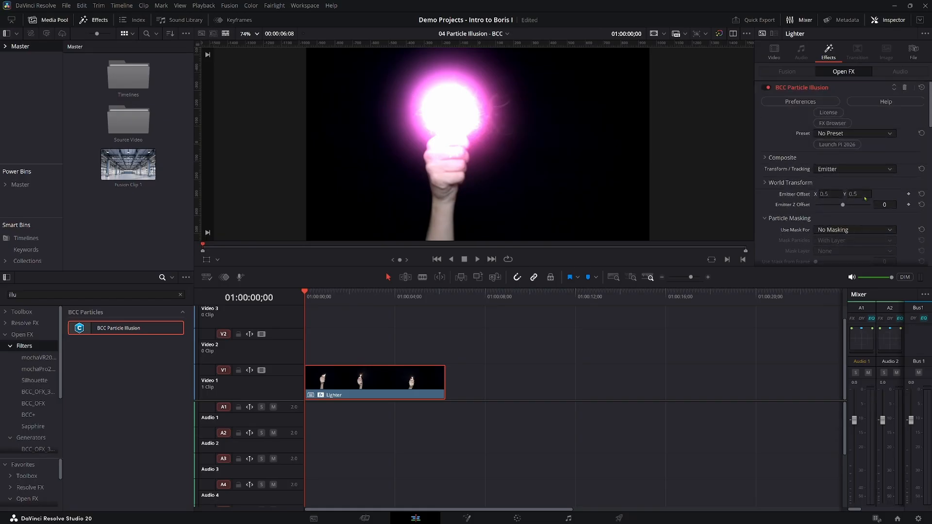
left_click(831, 144)
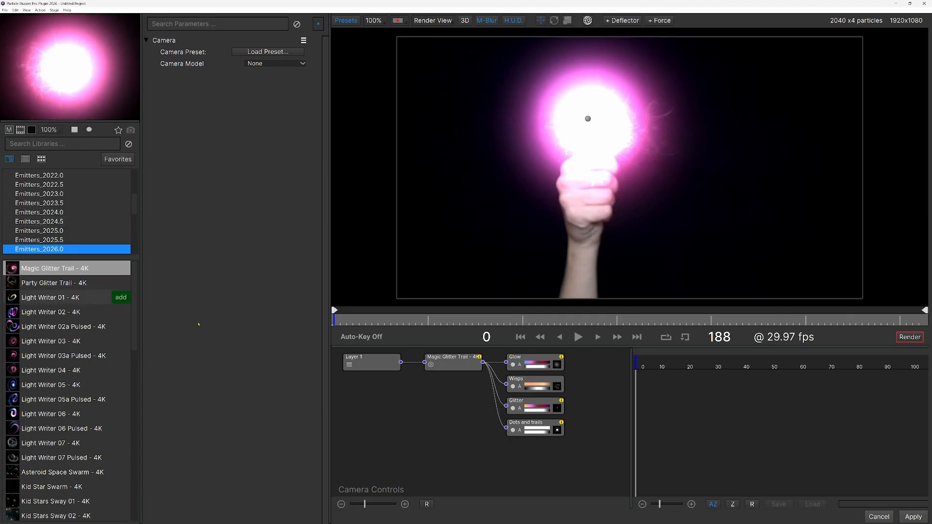
left_click_drag(557, 447, 439, 356)
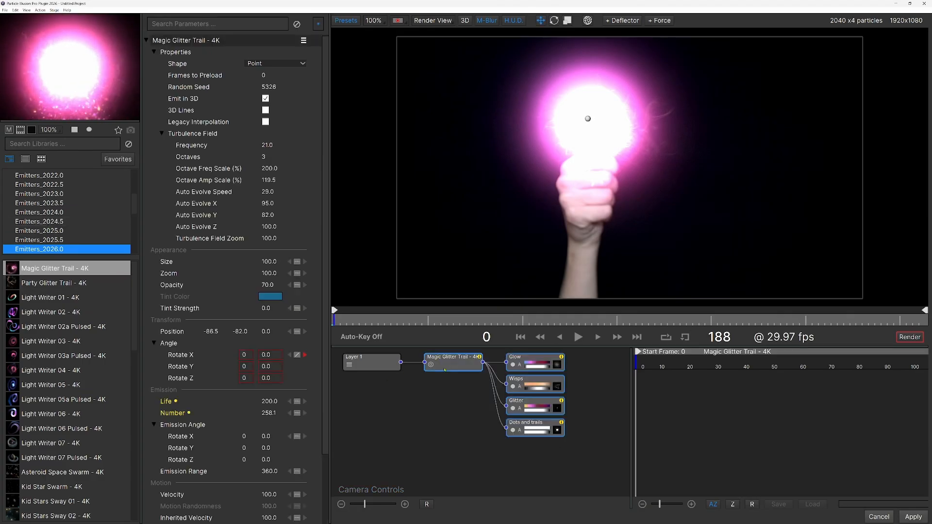
left_click(455, 398)
left_click(450, 365)
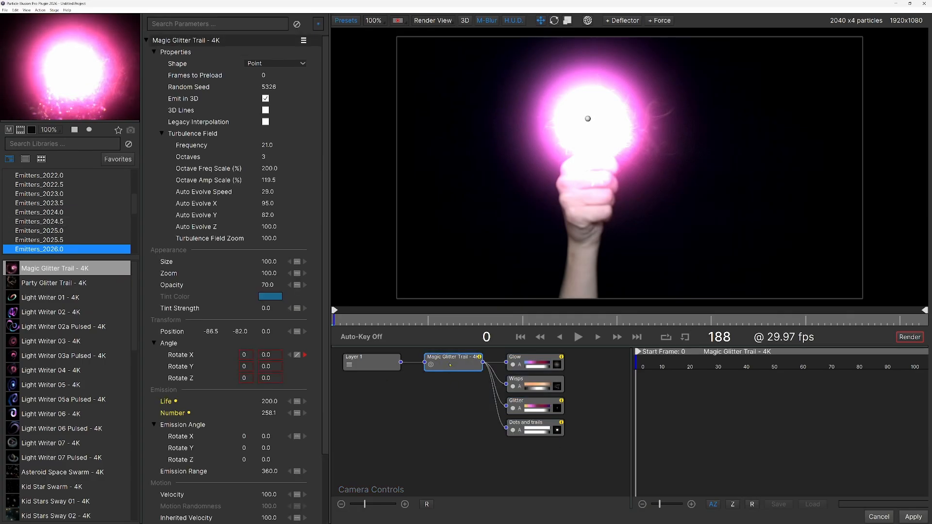
key("Delete")
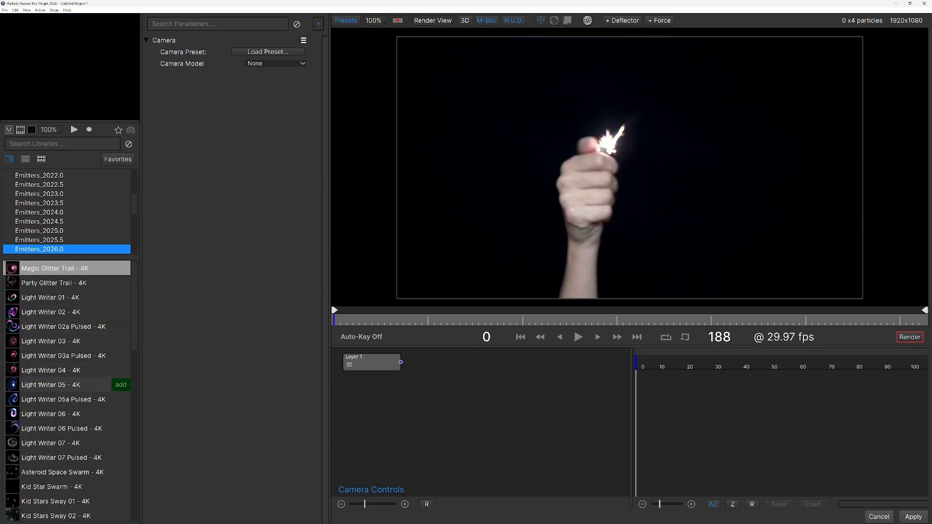
Place the Cool Dots Trail 01a - 4K emitter from Emitters_2026.0 on the lighter's flame and apply it to the clip.
scroll(43, 393, "down", 5)
scroll(39, 383, "down", 12)
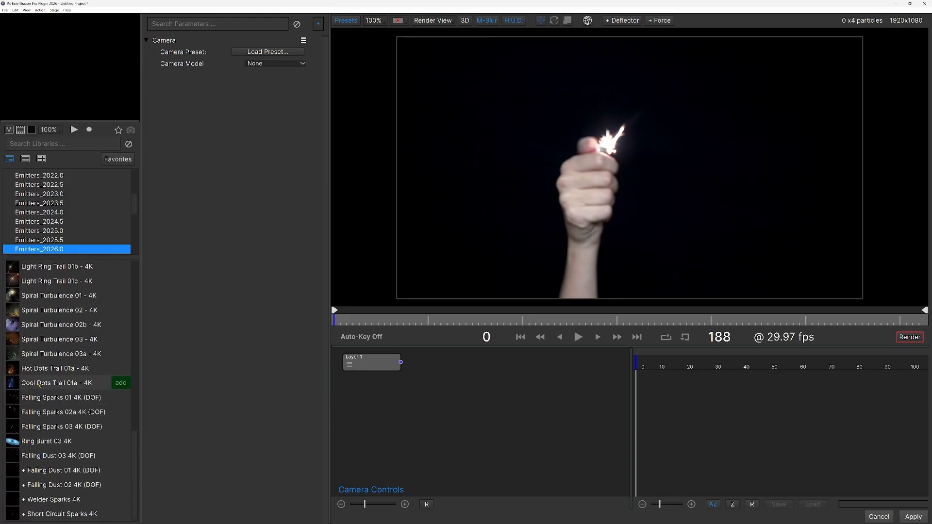
left_click(39, 384)
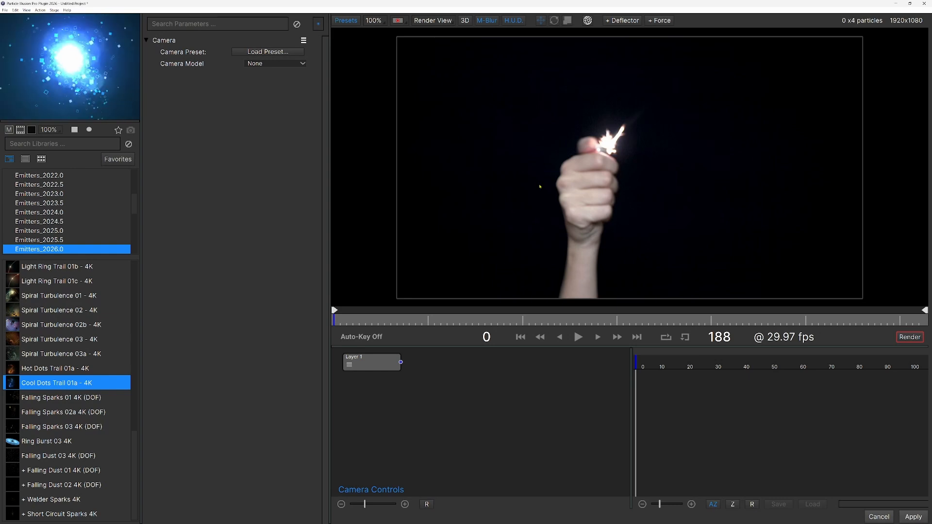
left_click(609, 146)
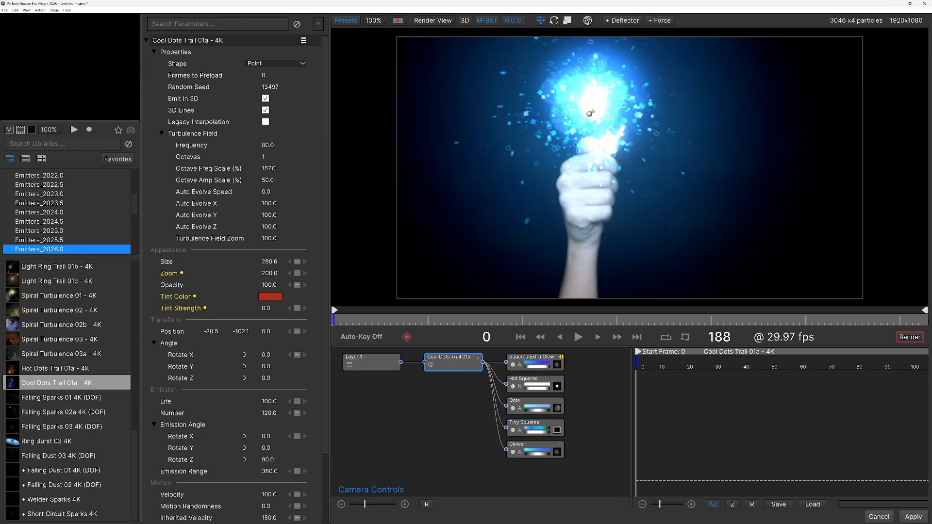
left_click_drag(589, 114, 607, 140)
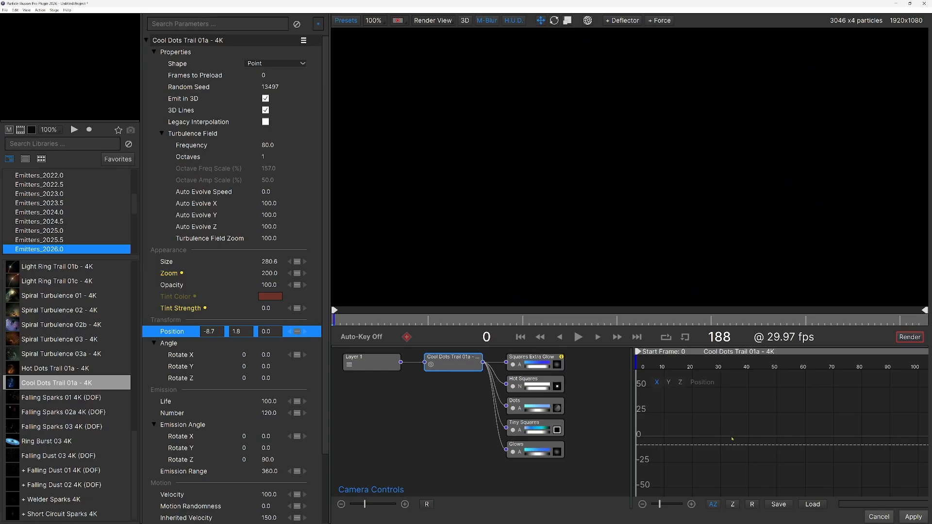
left_click(913, 517)
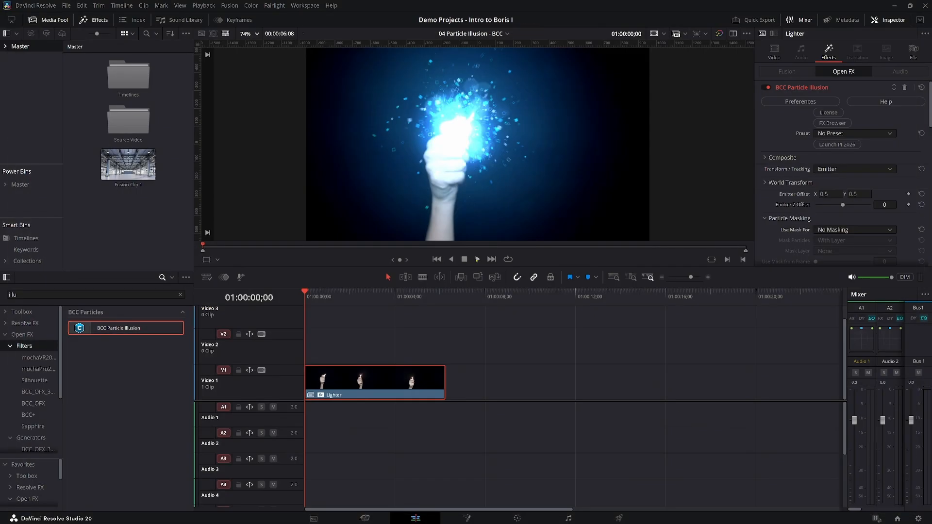
Play back the Lighter clip with the Cool Dots Trail and review the effect's Particle Properties.
left_click(477, 259)
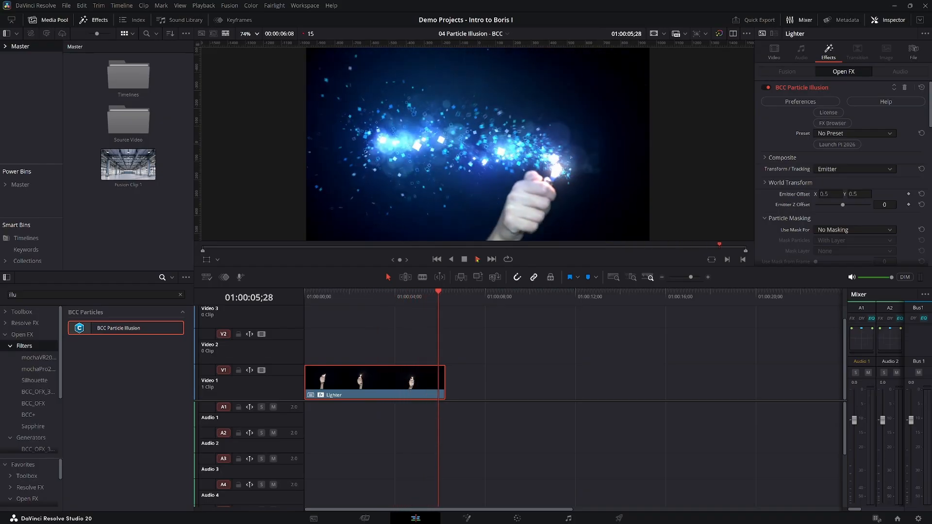
left_click(477, 259)
scroll(853, 183, "down", 5)
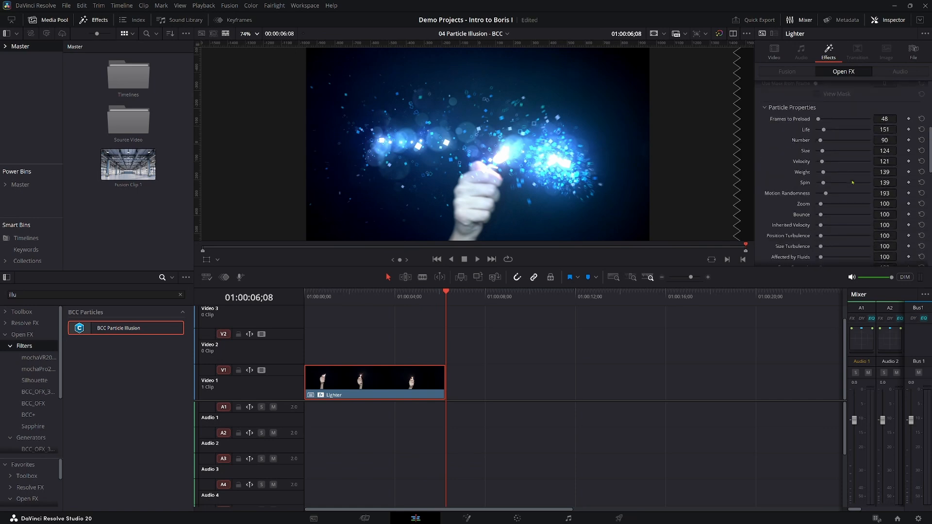